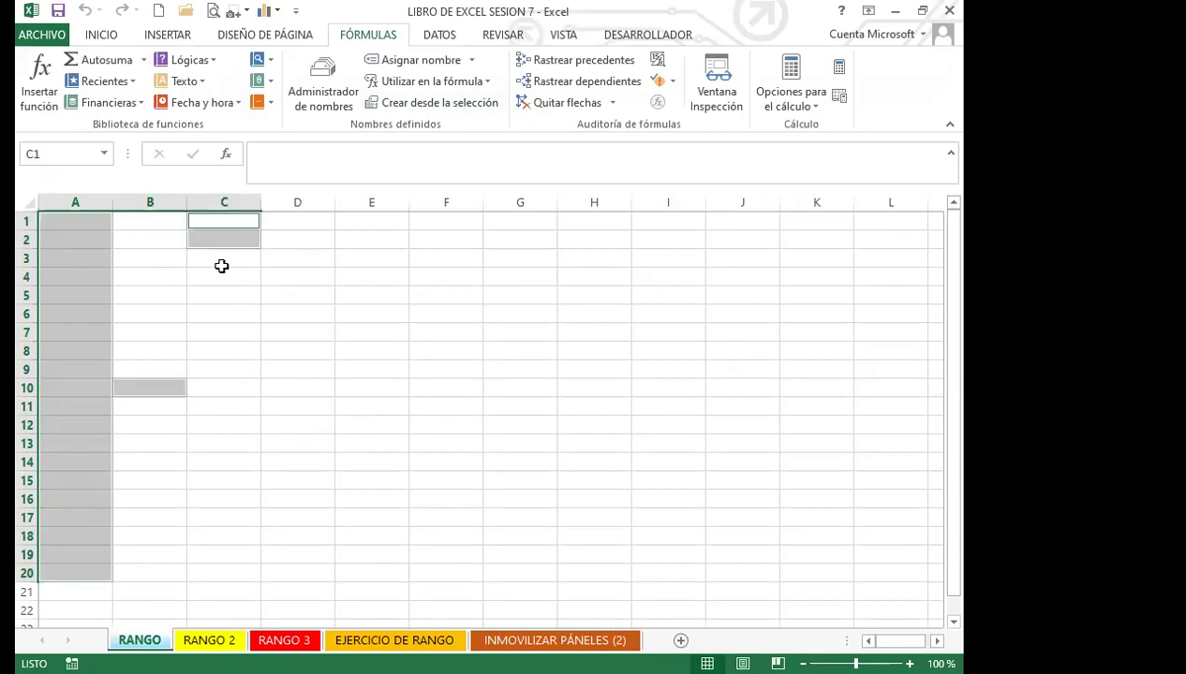
drag(369, 223, 372, 569)
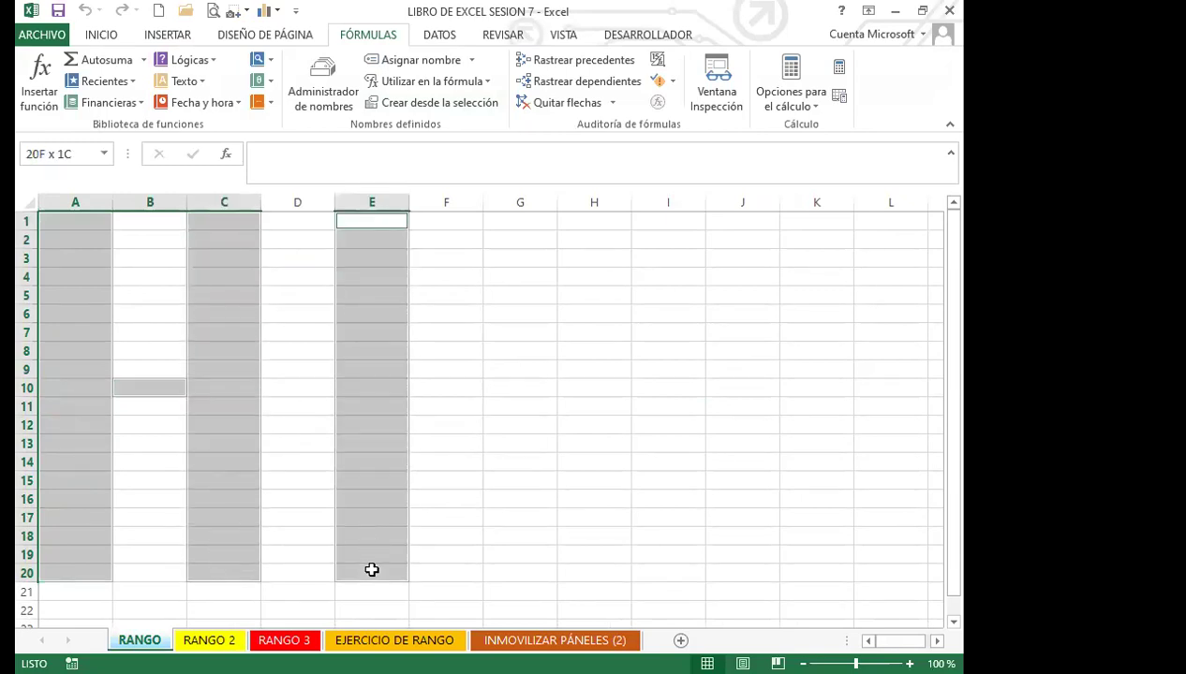
ctrl+click(448, 574)
drag(516, 568, 518, 222)
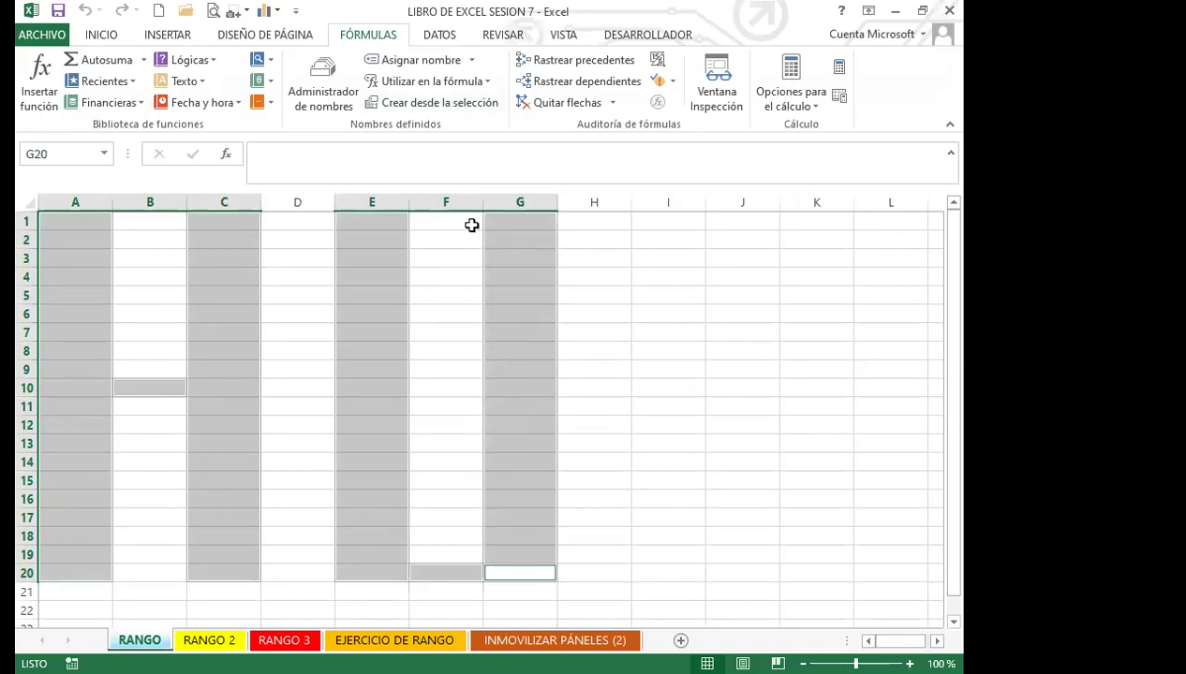
ctrl+click(447, 222)
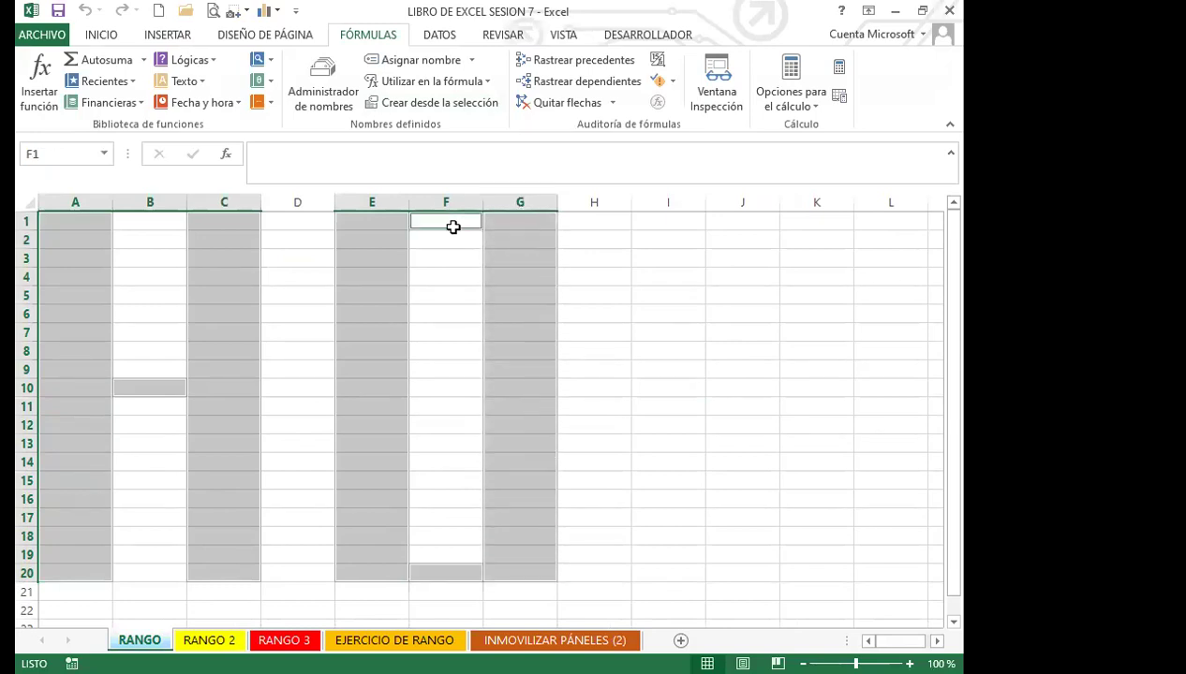
click(608, 301)
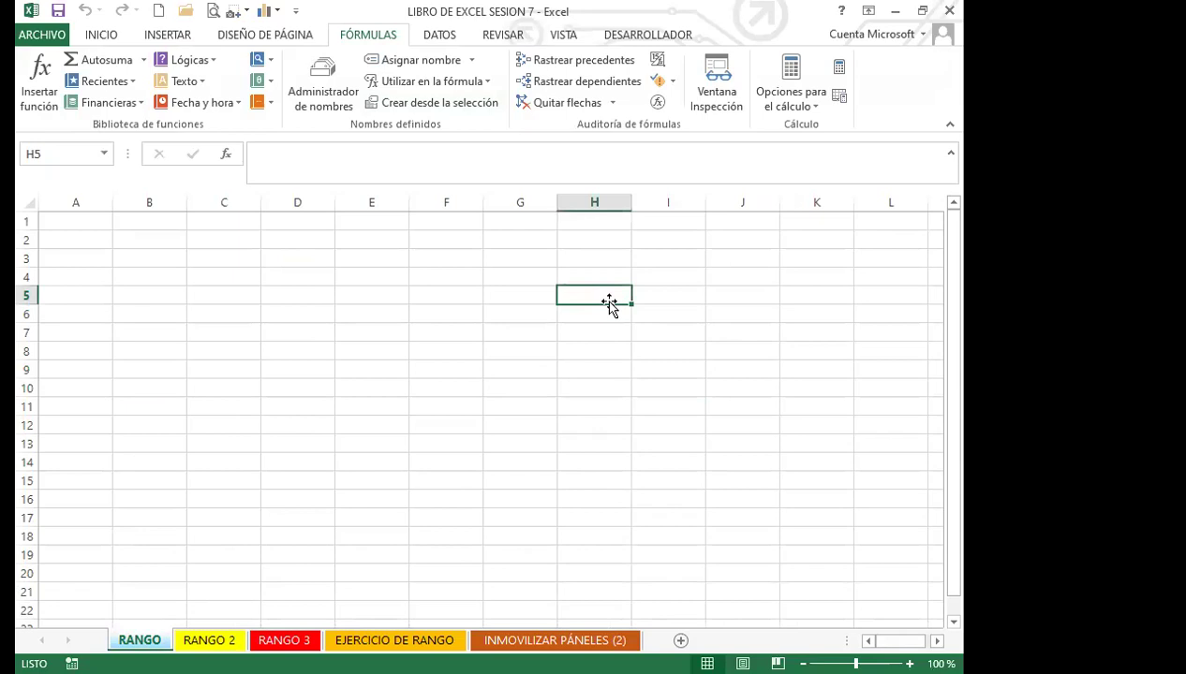
Step: Form the letters H and O by selecting A1:A20, B10, C1:C20, E1:E20, F20, G1:G20 and F1 together
drag(91, 224, 85, 568)
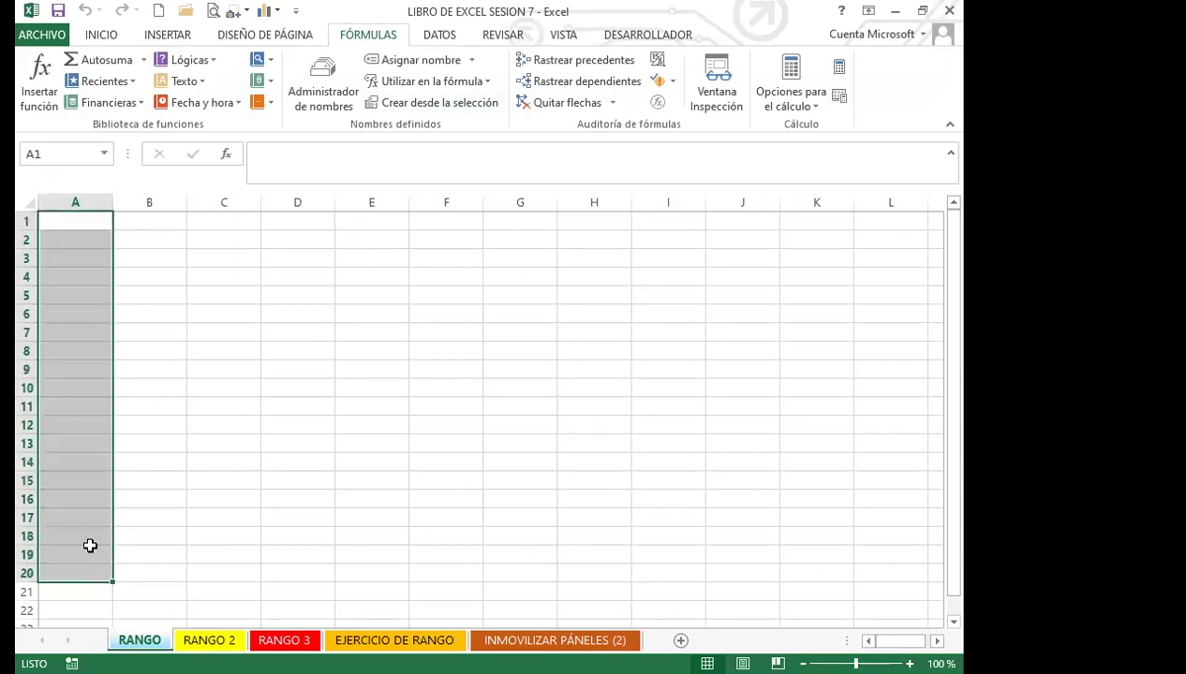
ctrl+click(155, 384)
drag(225, 223, 227, 568)
drag(370, 222, 372, 577)
ctrl+click(456, 575)
drag(515, 573, 518, 219)
ctrl+click(446, 222)
Step: Extend the multiple selection with a letter L covering I1:I20 and J19:K20
drag(649, 219, 670, 568)
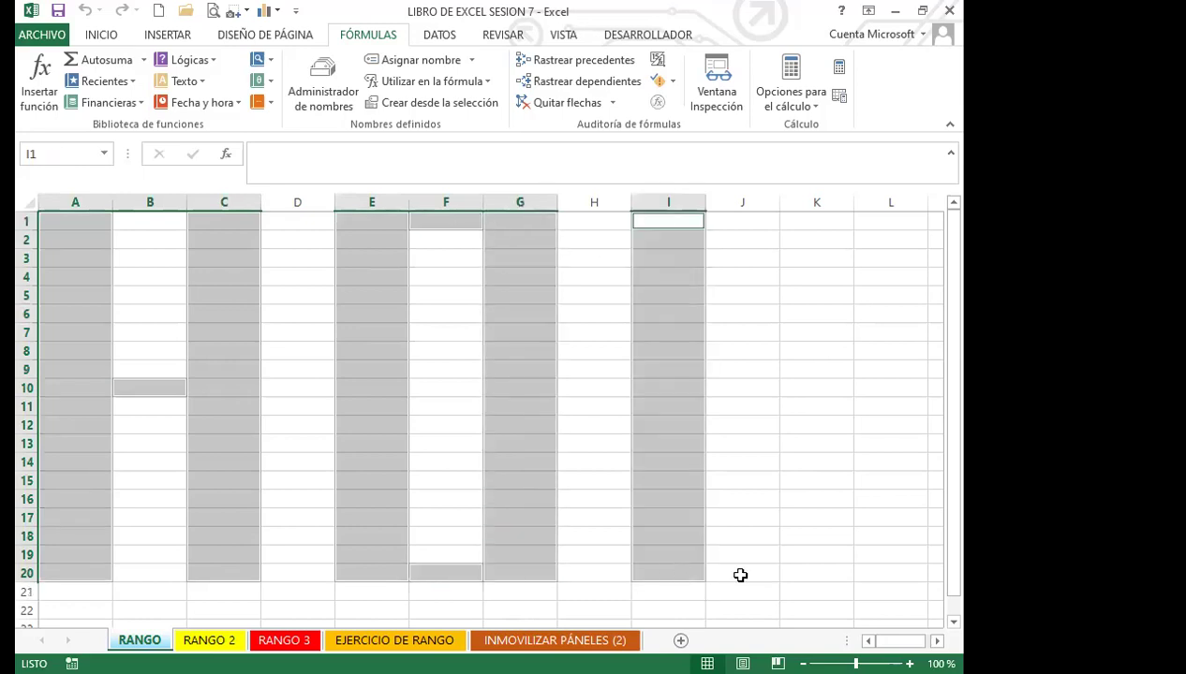
ctrl+click(741, 572)
ctrl+click(744, 553)
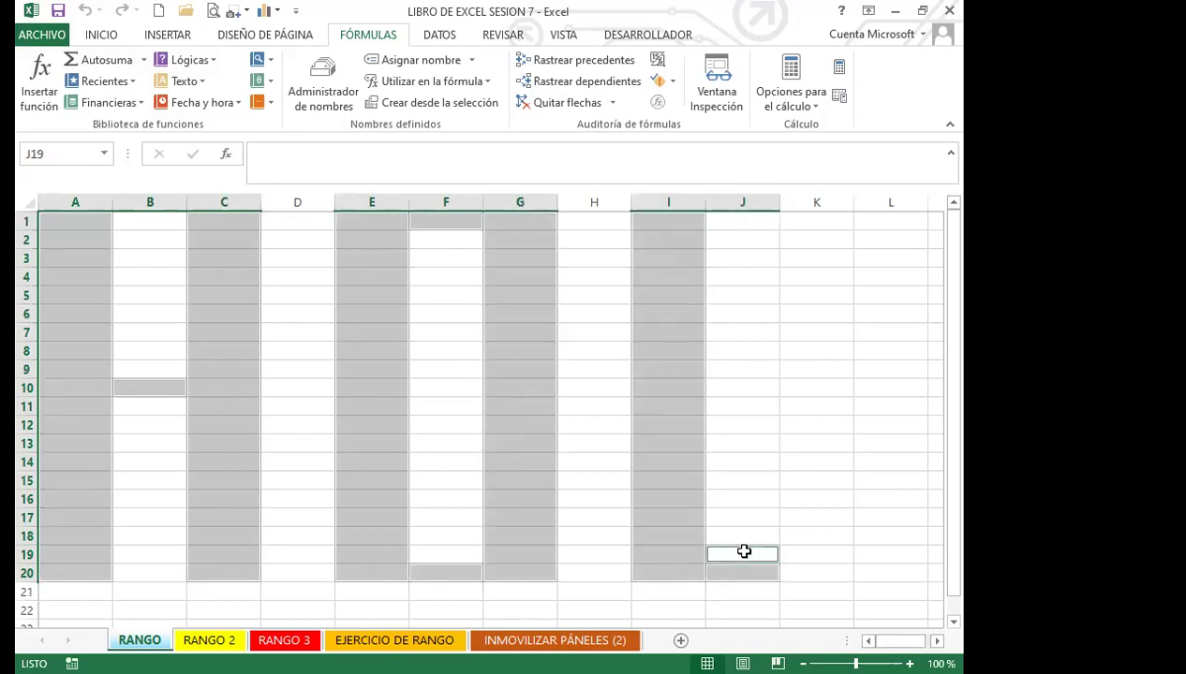
ctrl+click(797, 553)
ctrl+click(799, 570)
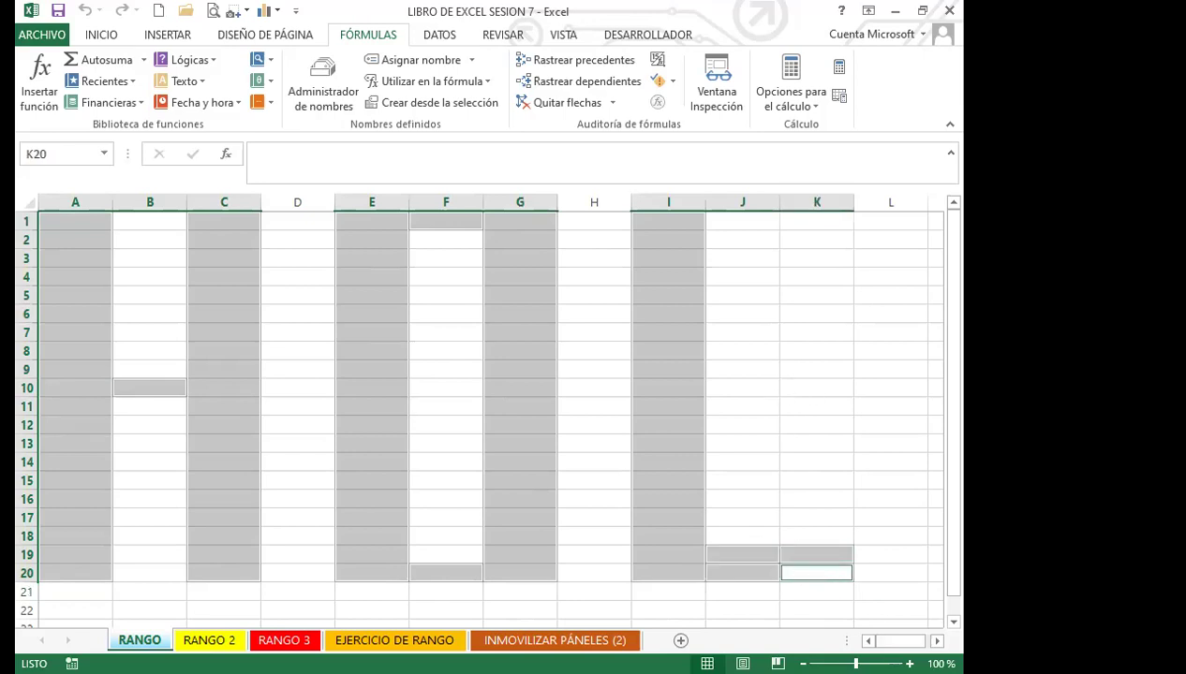
Step: Extend the multiple selection with a letter A covering M1:M20, N1, O1:O20 and N11
click(936, 640)
scroll(812, 519, right, 2)
drag(730, 222, 752, 569)
ctrl+click(813, 222)
drag(884, 223, 889, 570)
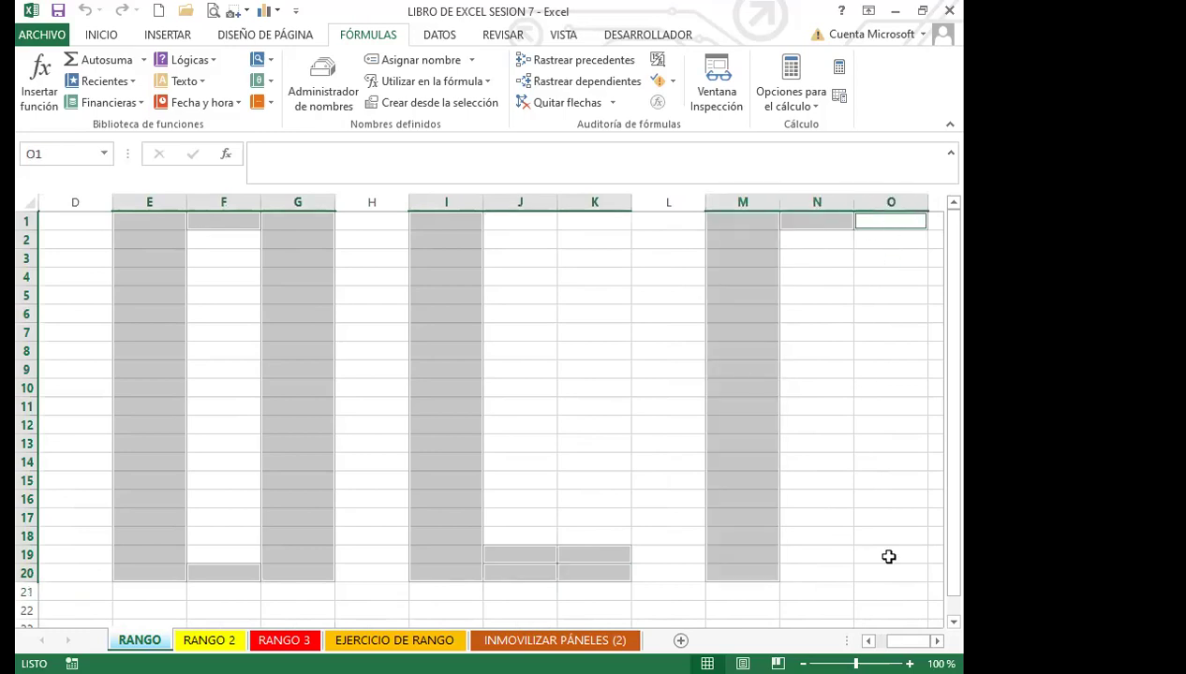
ctrl+click(823, 408)
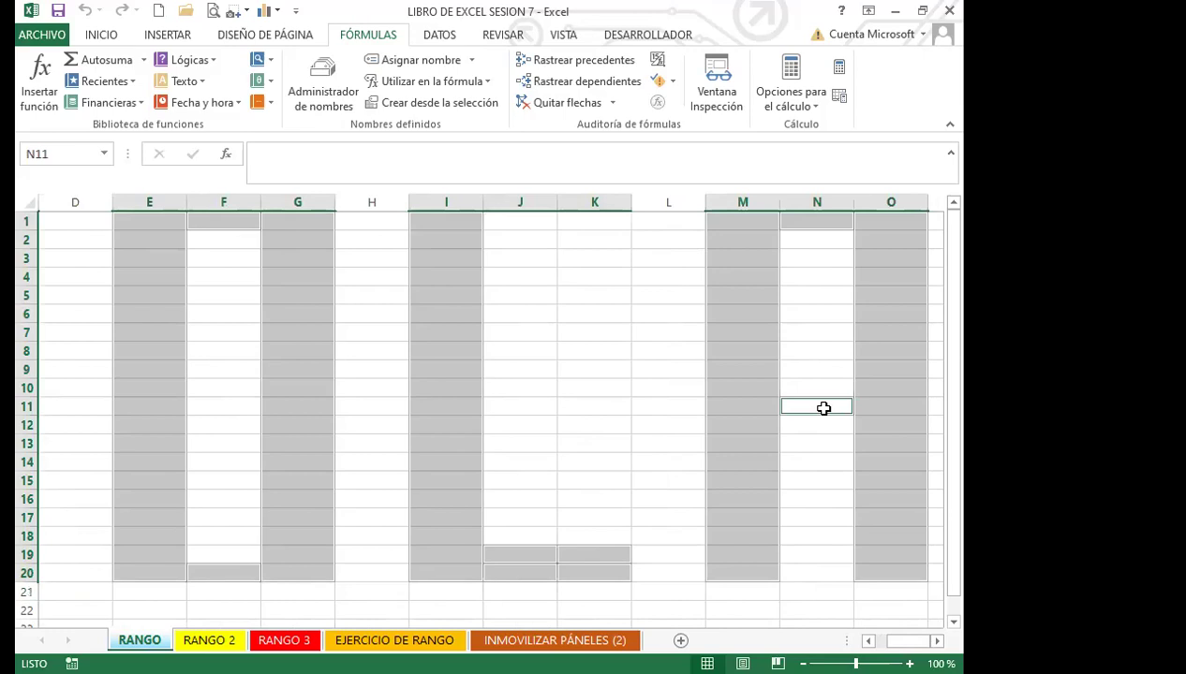
Step: Name the selected non-adjacent cells HOLA
drag(897, 640, 882, 640)
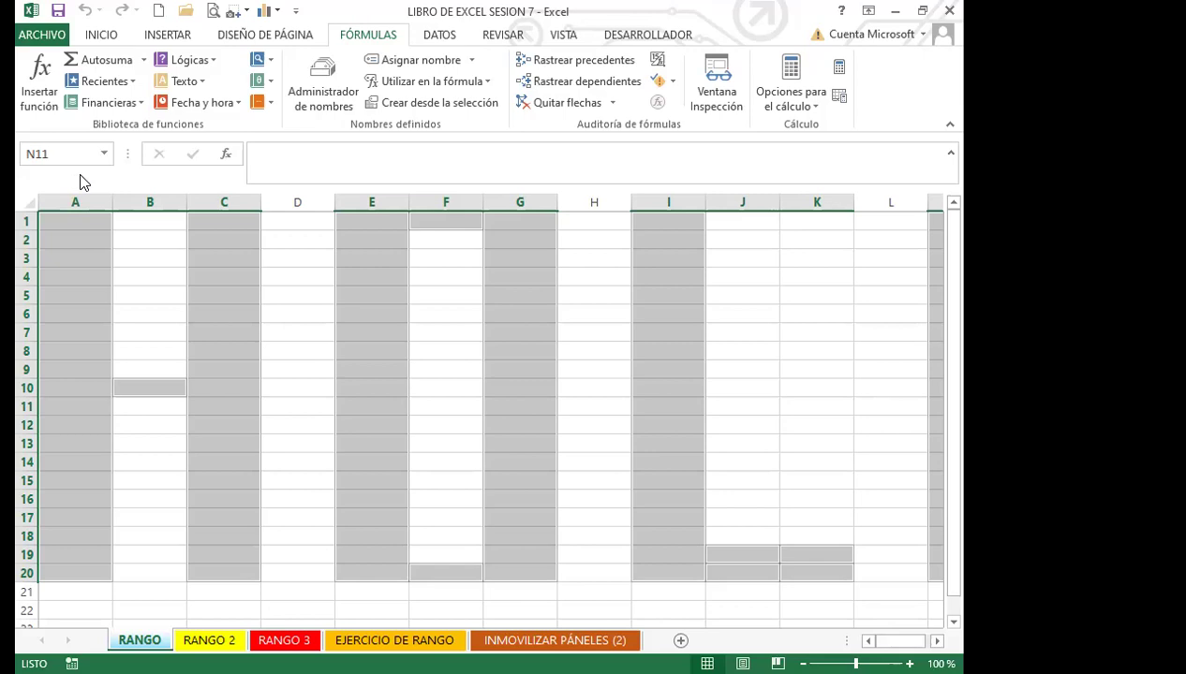
click(53, 154)
text(HOLA)
key(Return)
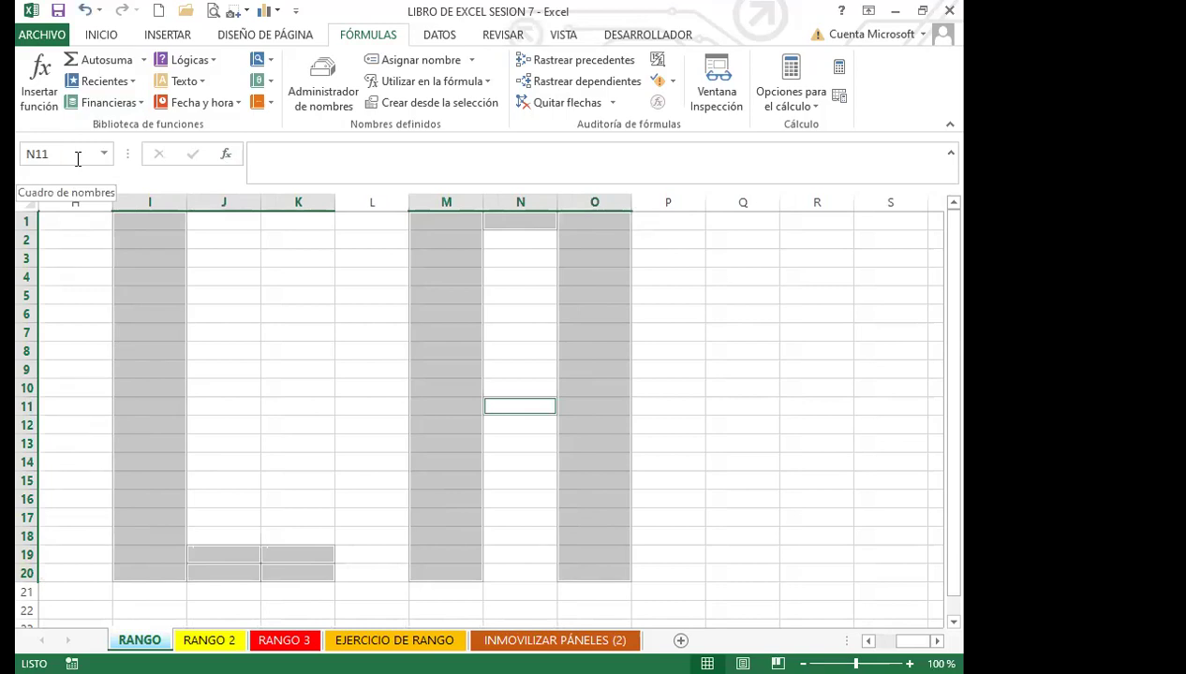
Step: Clear the selection and recall the cells through the defined name HOLA
click(707, 369)
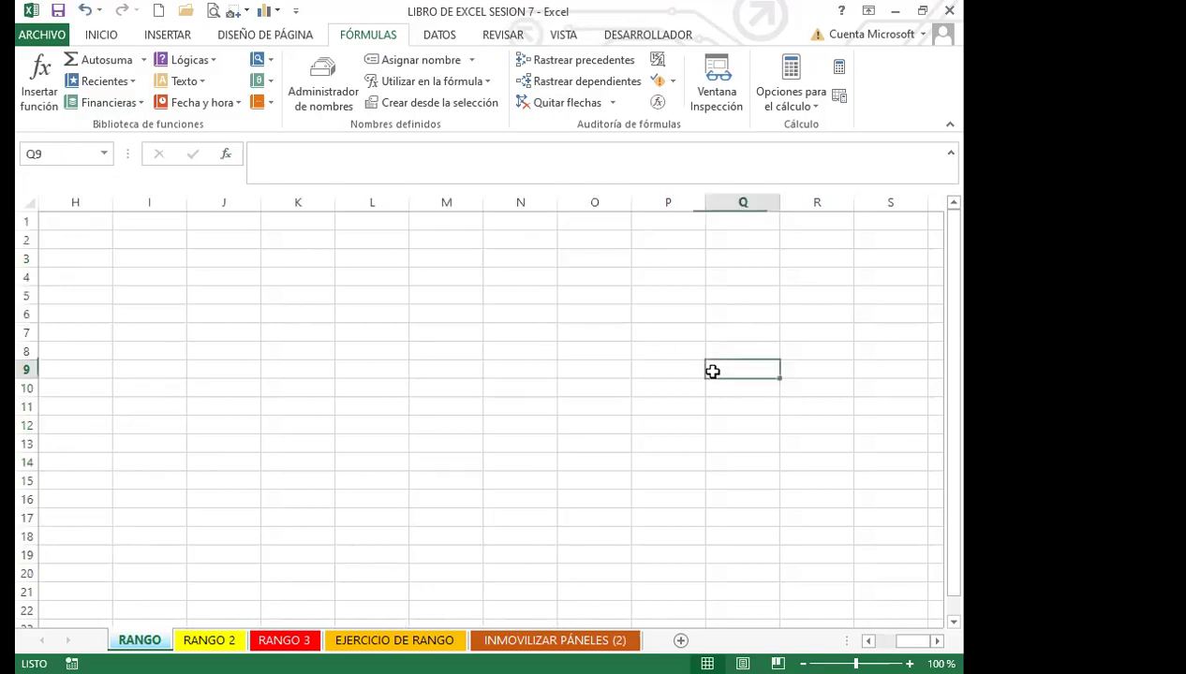
scroll(583, 568, left, 3)
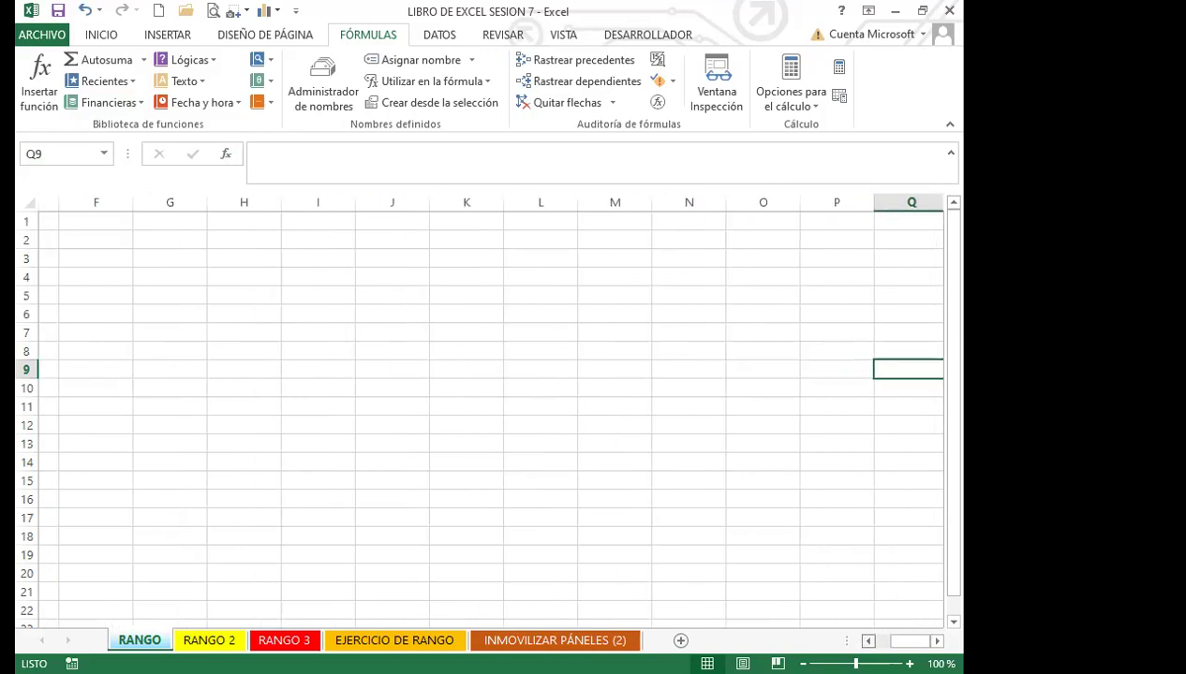
click(302, 403)
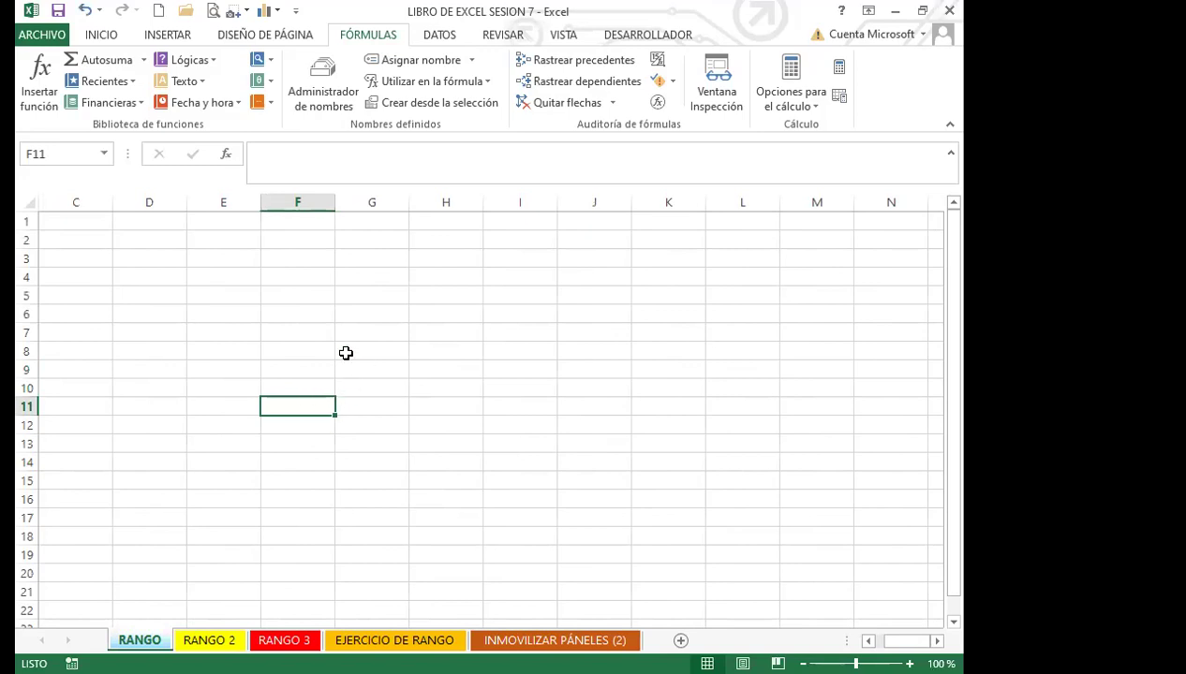
click(315, 330)
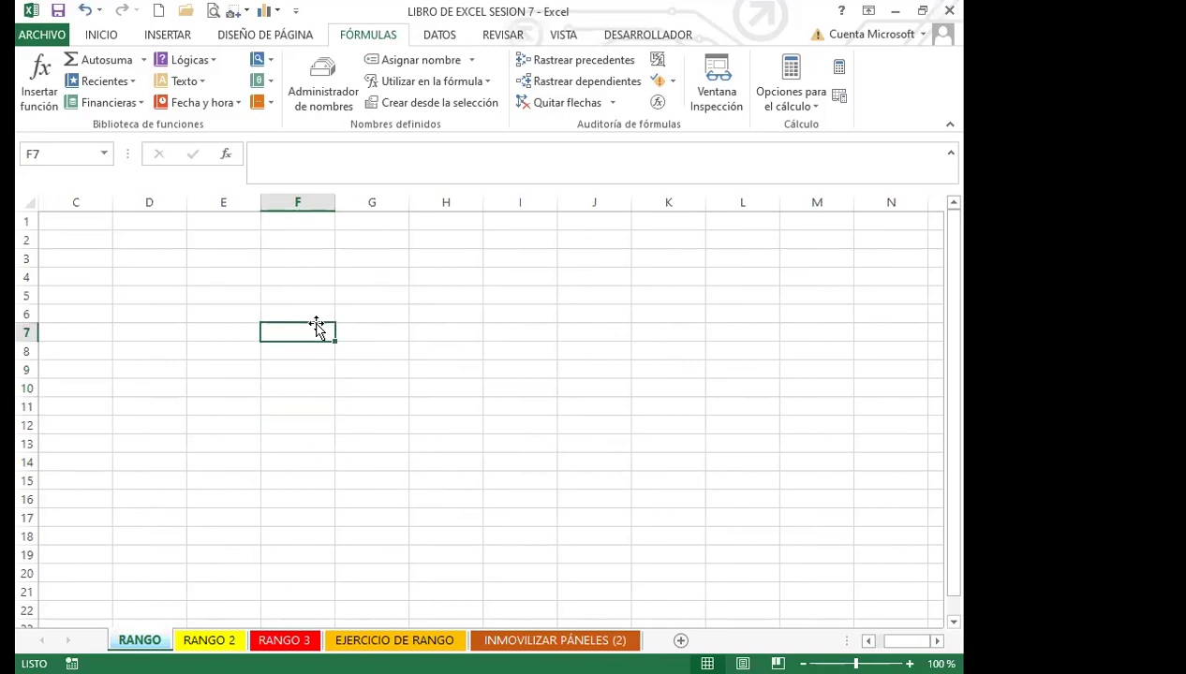
click(89, 37)
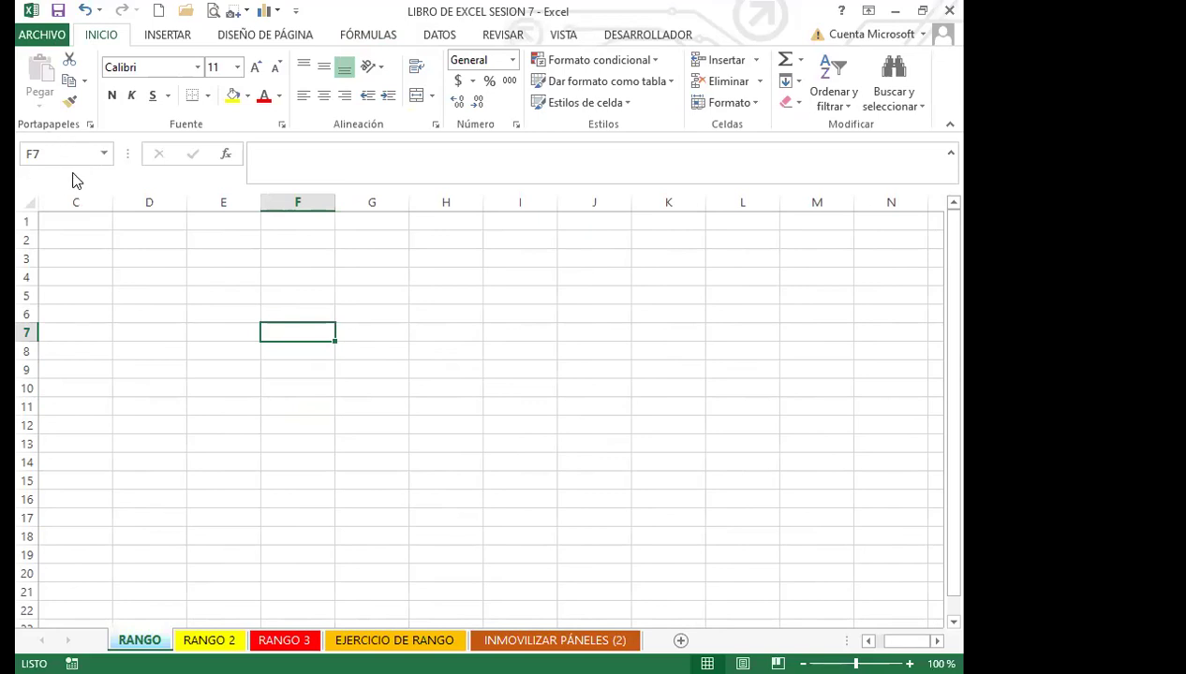
click(73, 223)
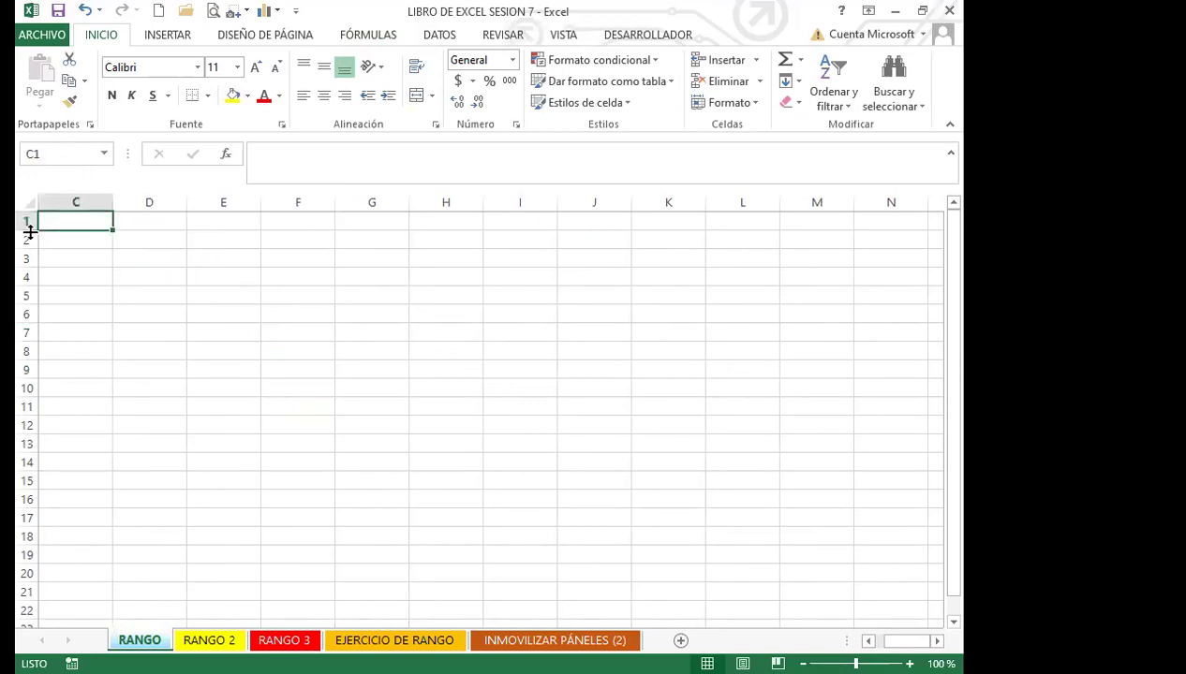
click(107, 152)
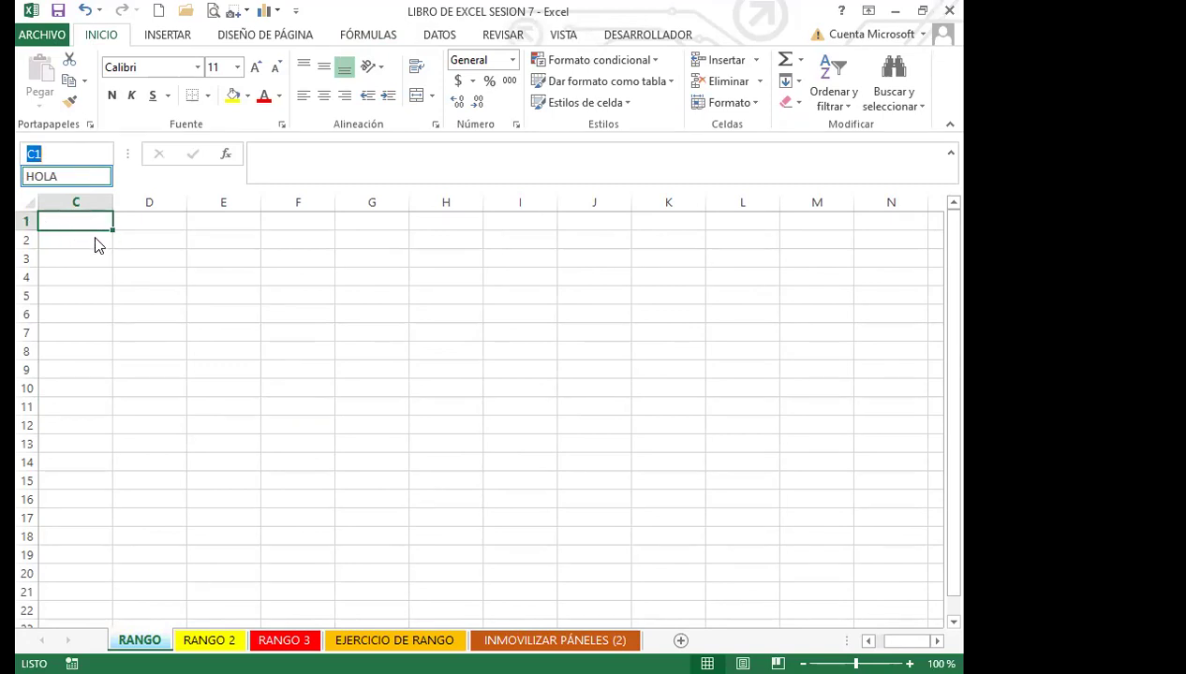
key(Escape)
scroll(839, 580, left, 2)
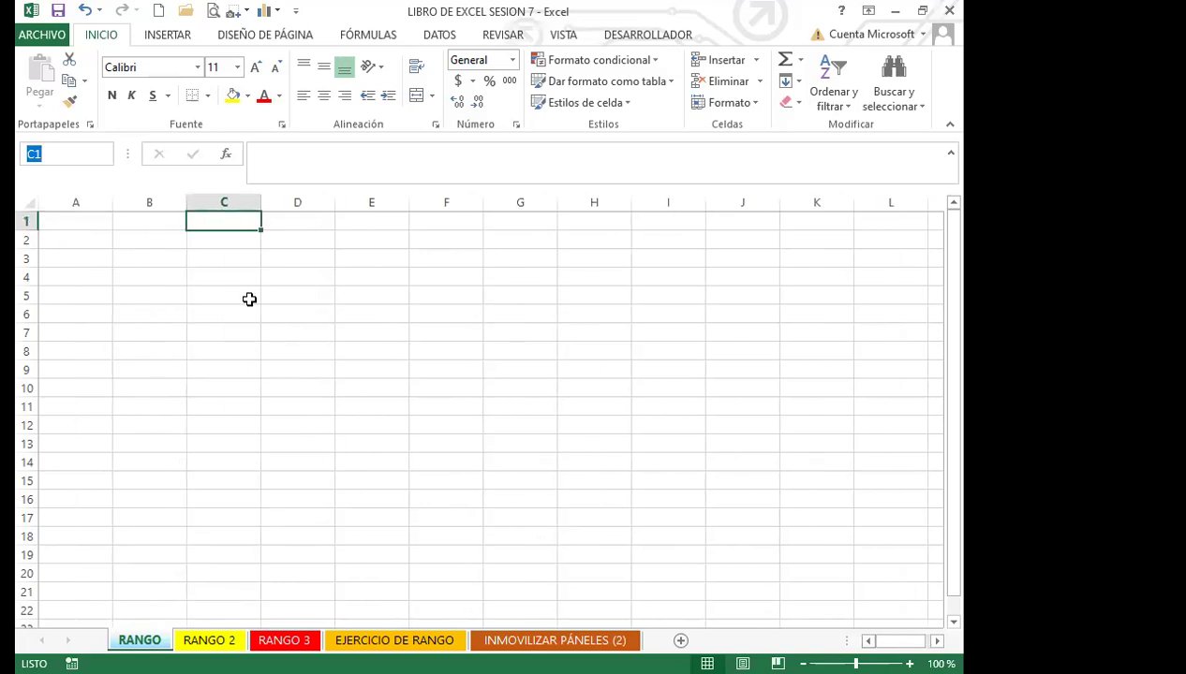
click(106, 158)
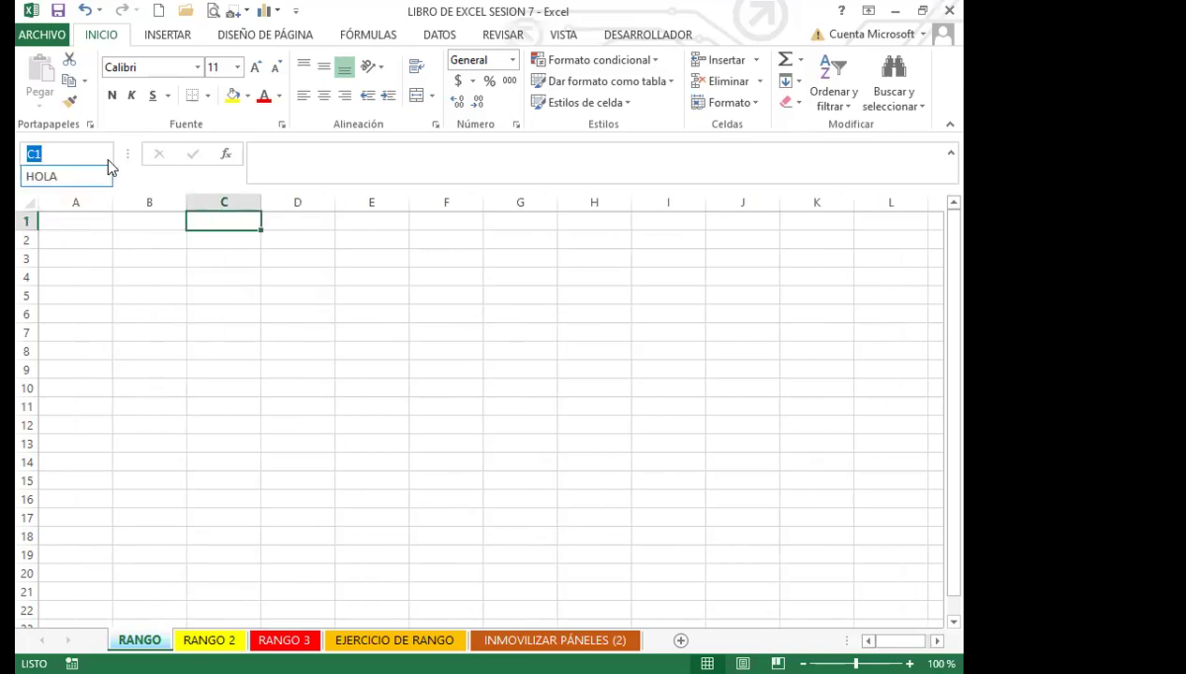
click(62, 183)
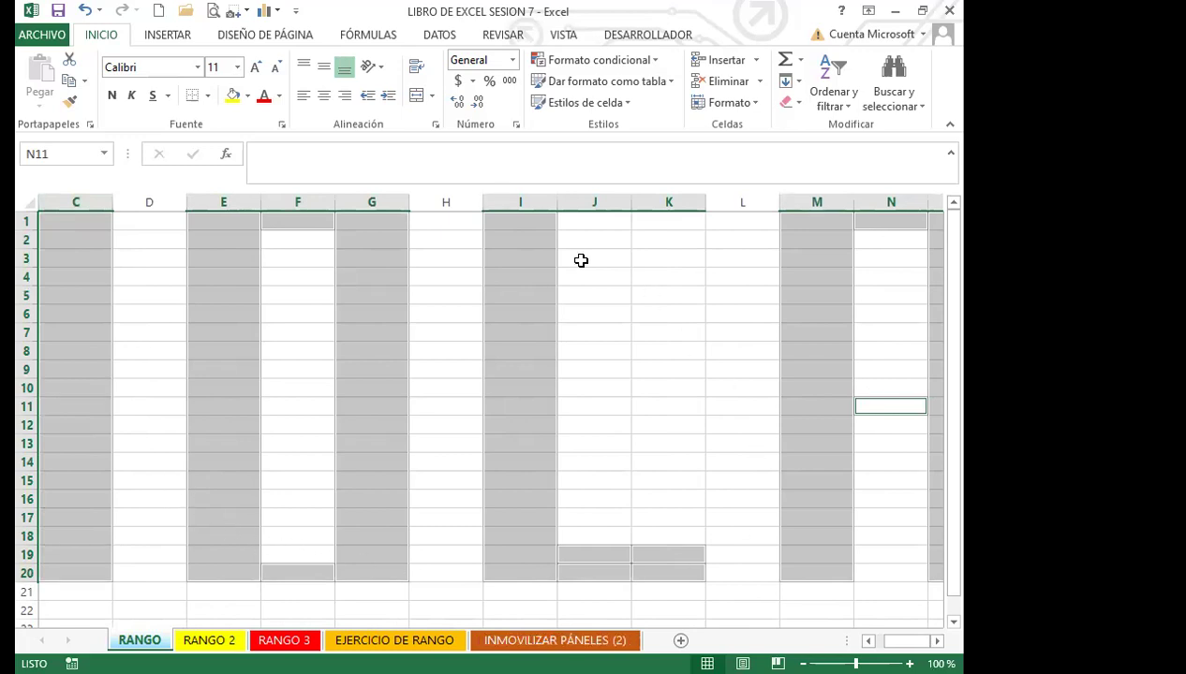
Step: Reselect the HOLA range from another cell and fill its cells with yellow
click(613, 334)
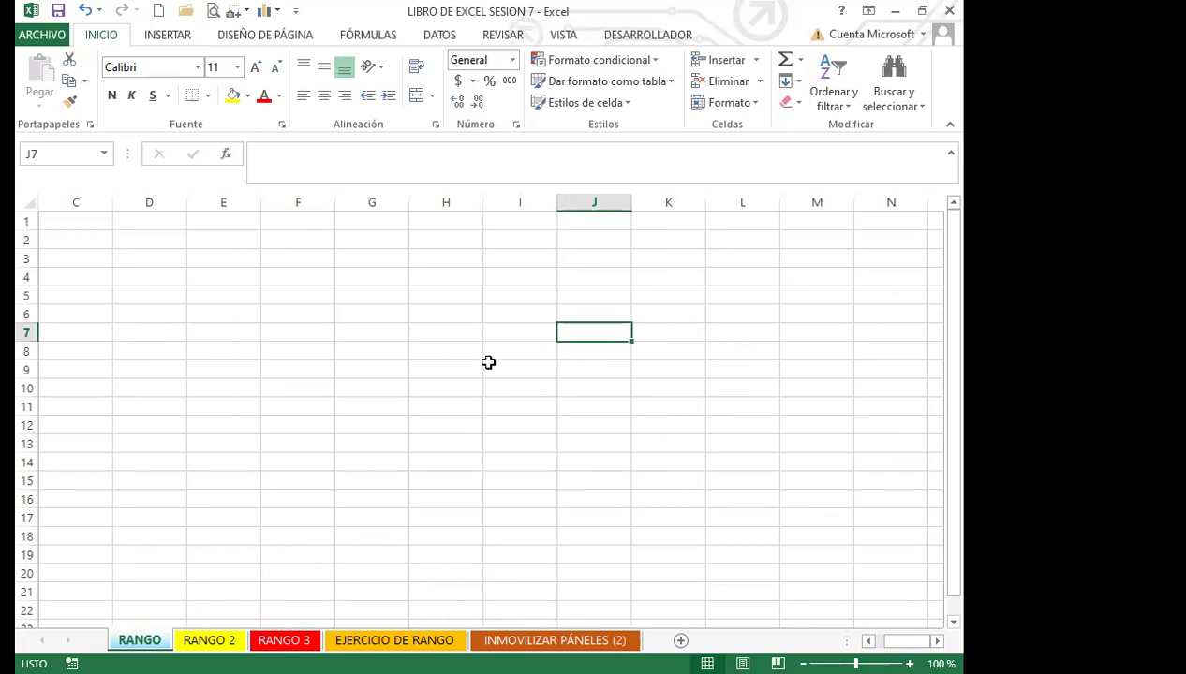
click(104, 155)
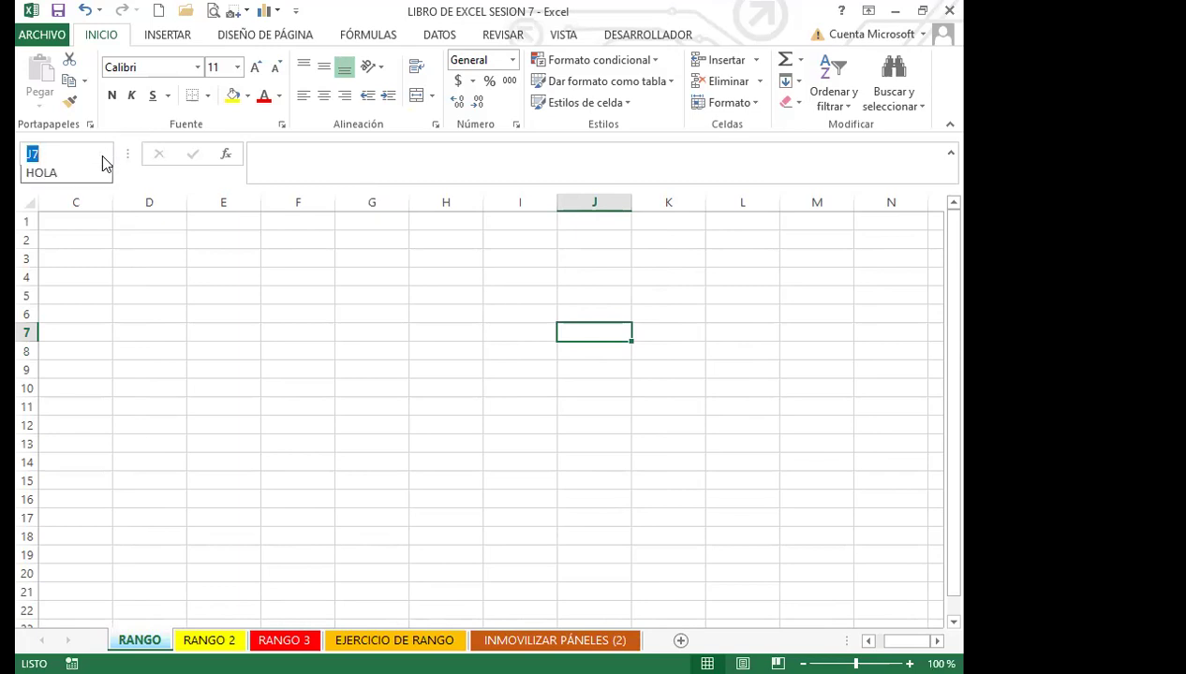
click(62, 175)
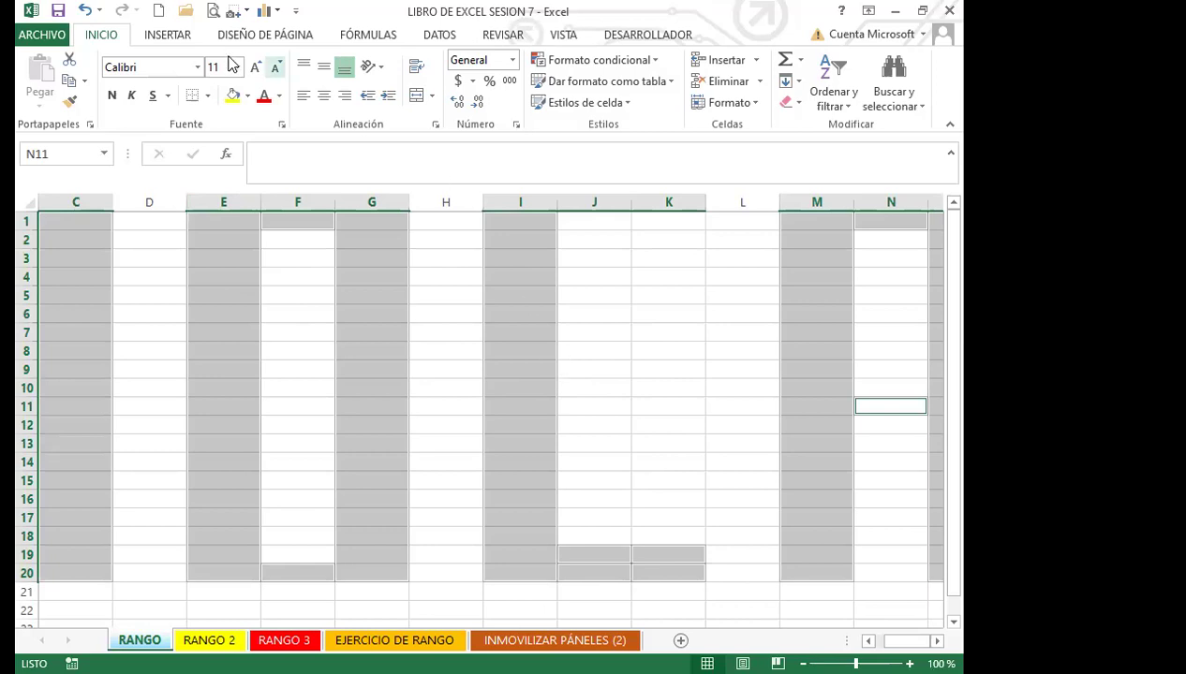
click(232, 96)
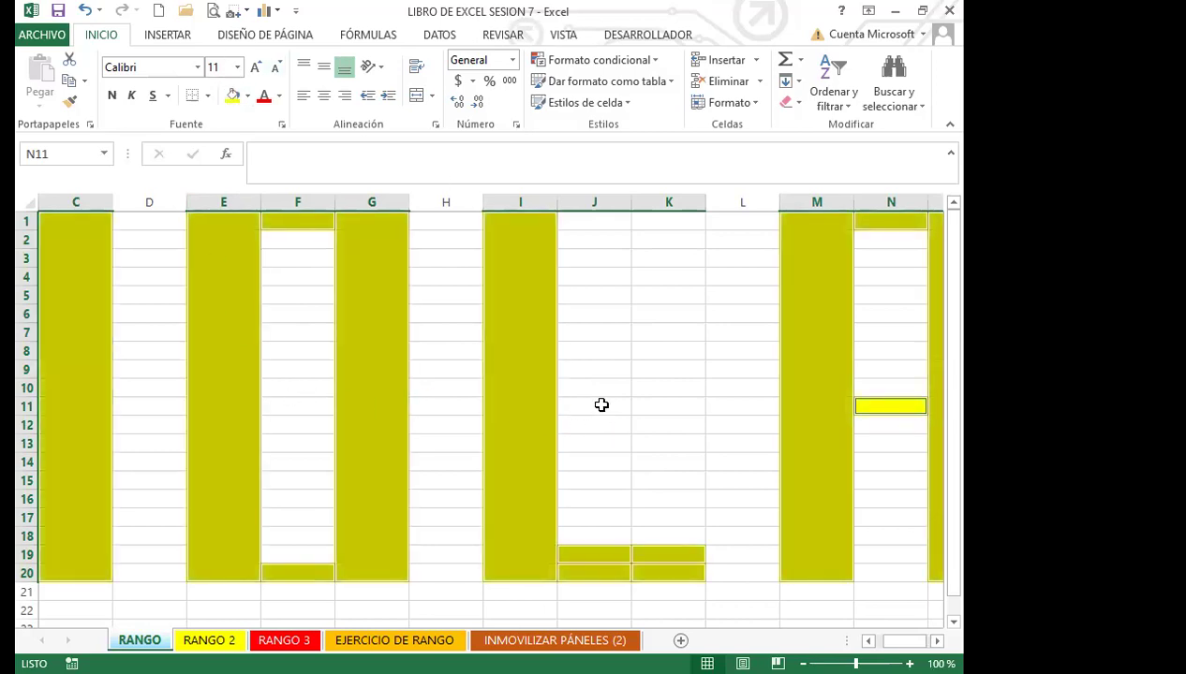
click(670, 402)
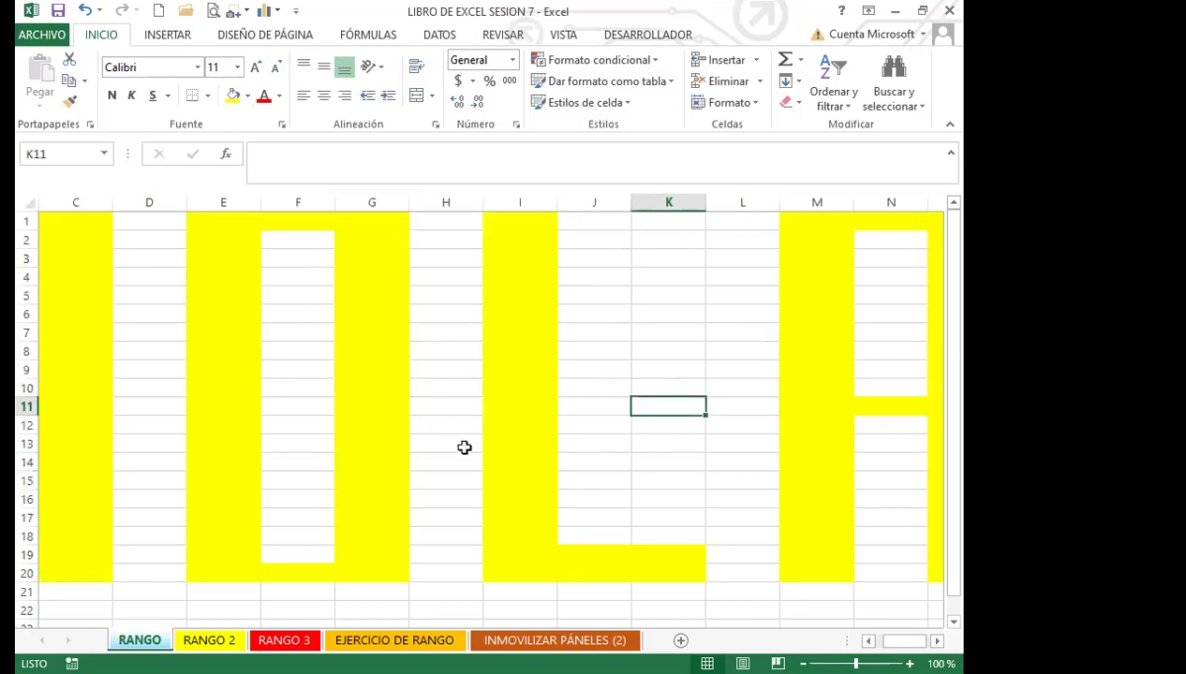
Step: Recall the HOLA range and change its fill to a dark blue-gray theme color
click(104, 154)
click(52, 181)
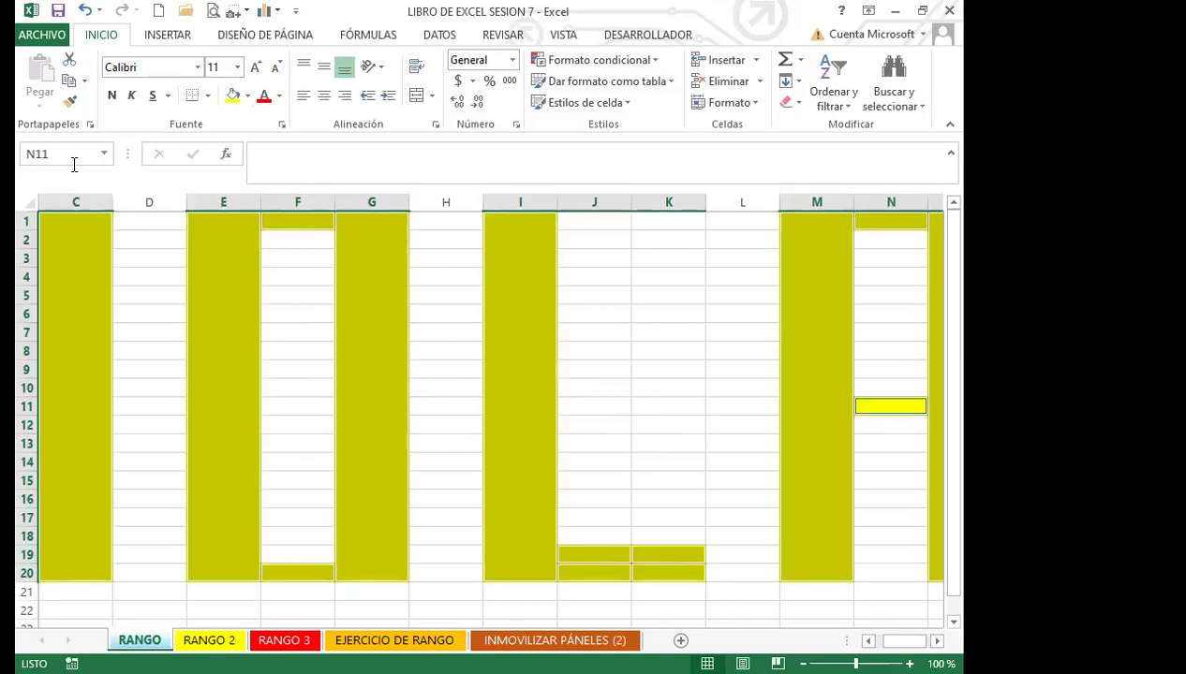
click(246, 96)
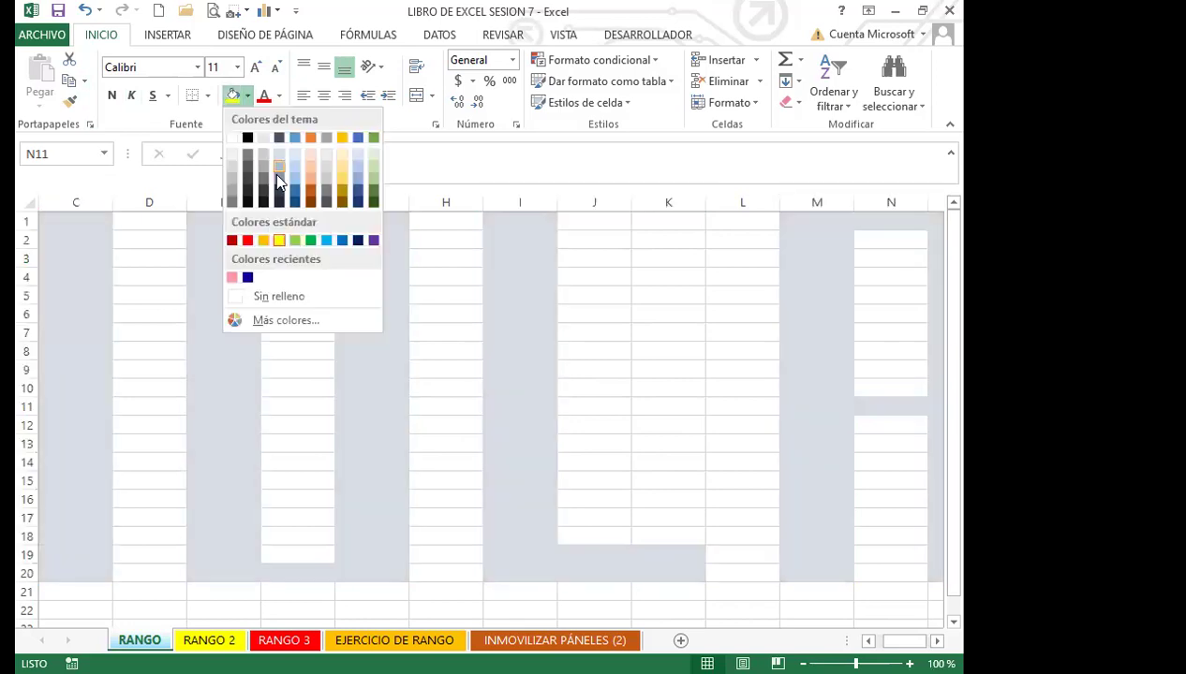
click(281, 197)
click(681, 385)
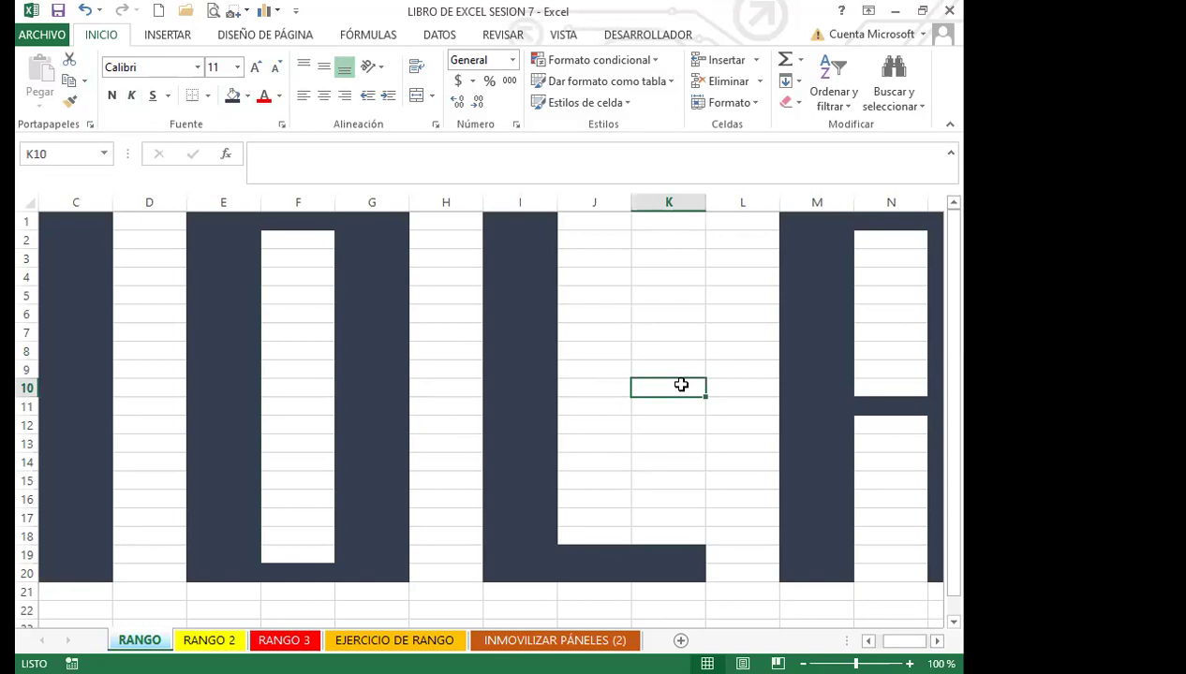
Step: Recall the HOLA range and remove the fill from its cells
click(104, 154)
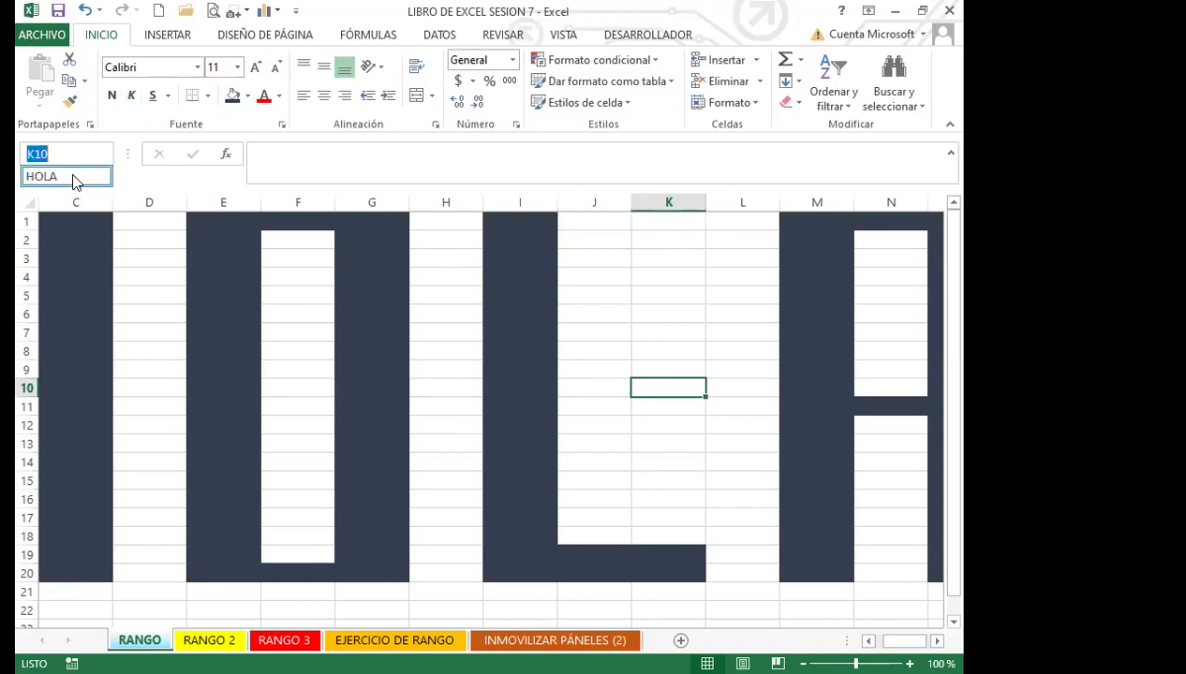
click(69, 178)
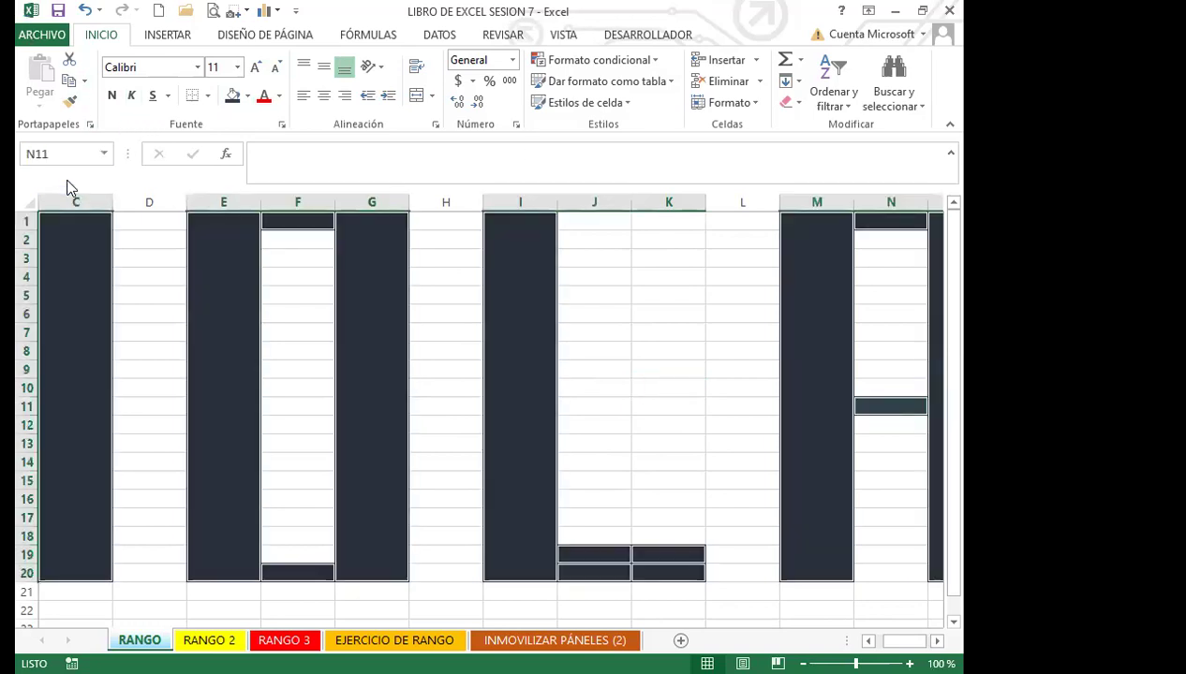
click(247, 95)
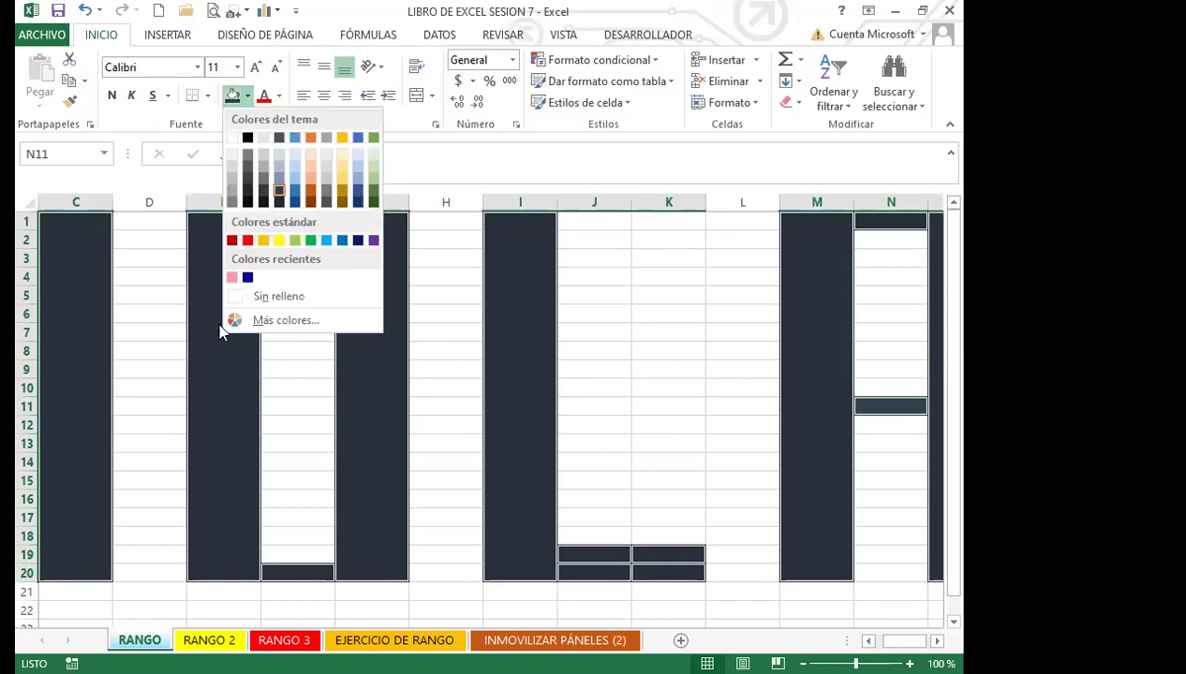
click(282, 297)
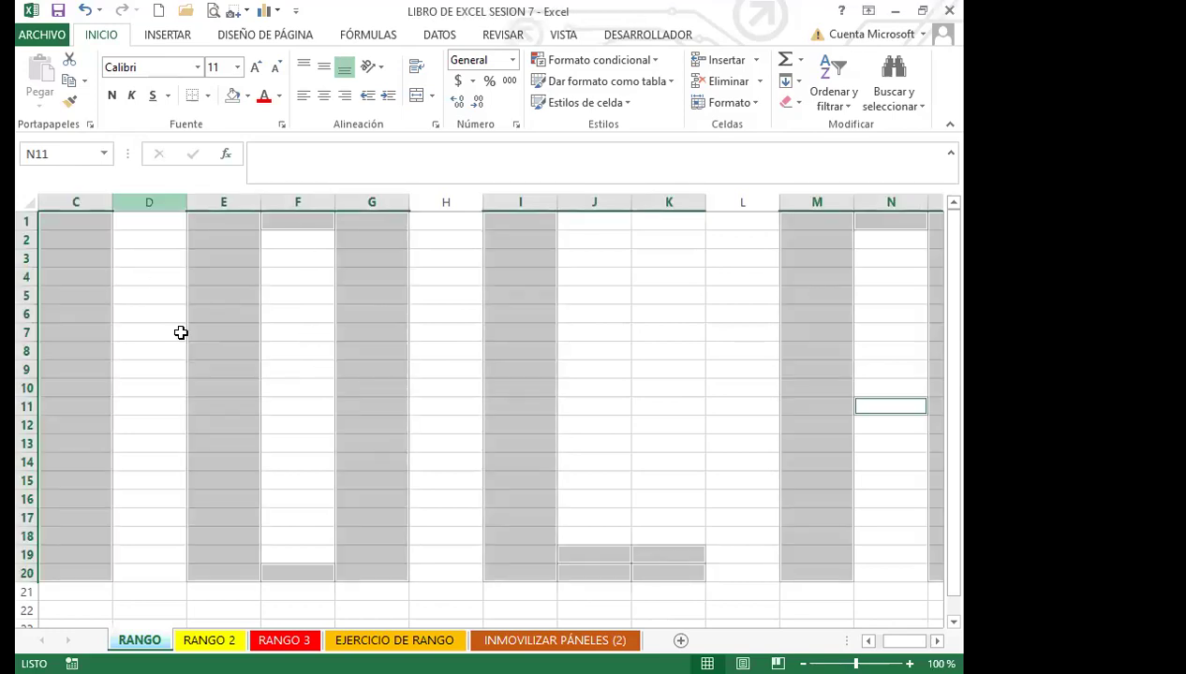
scroll(158, 509, down, 6)
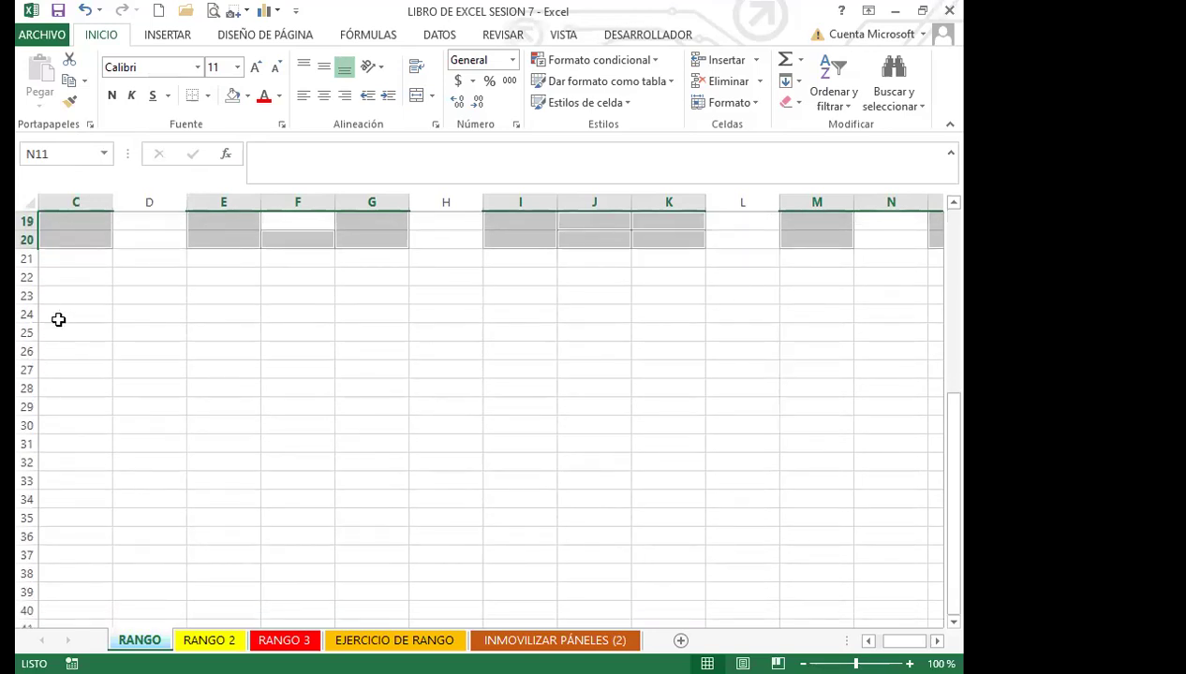
scroll(106, 370, left, 2)
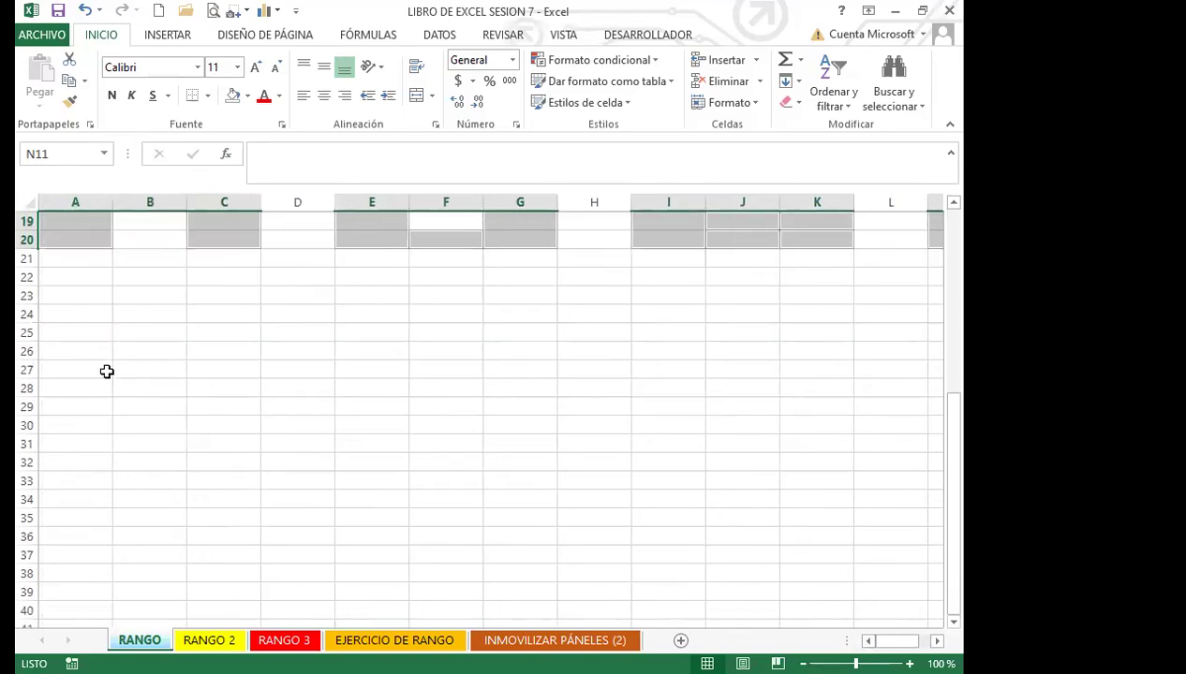
drag(54, 330, 298, 606)
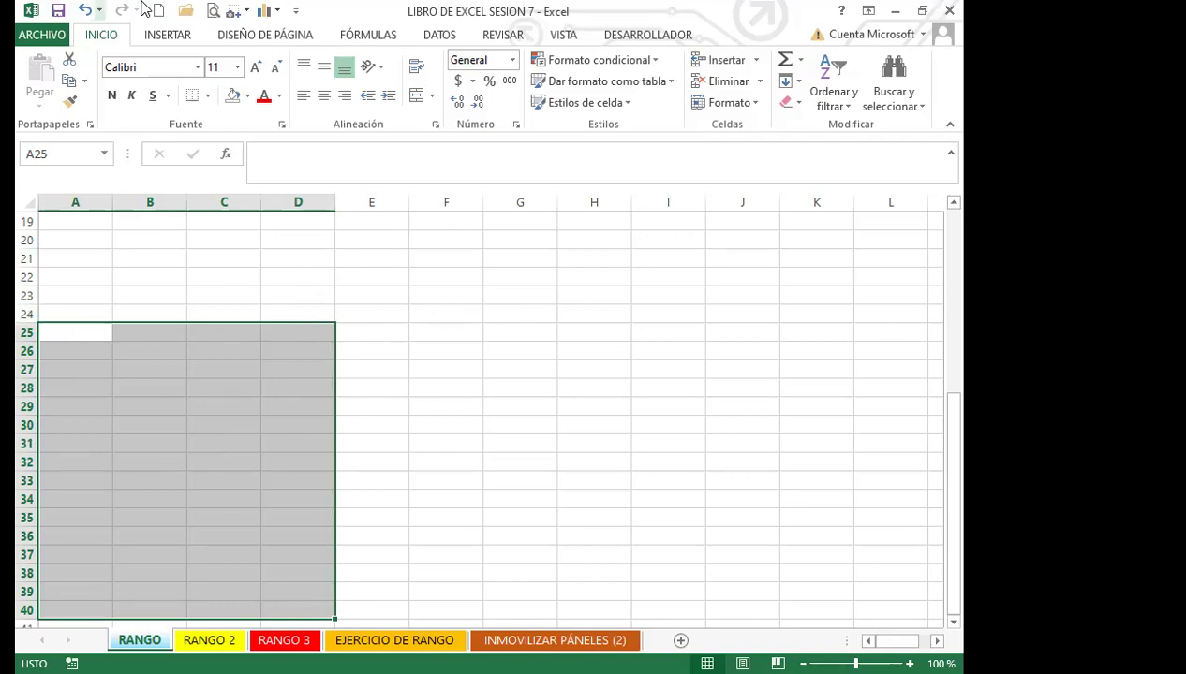
click(368, 37)
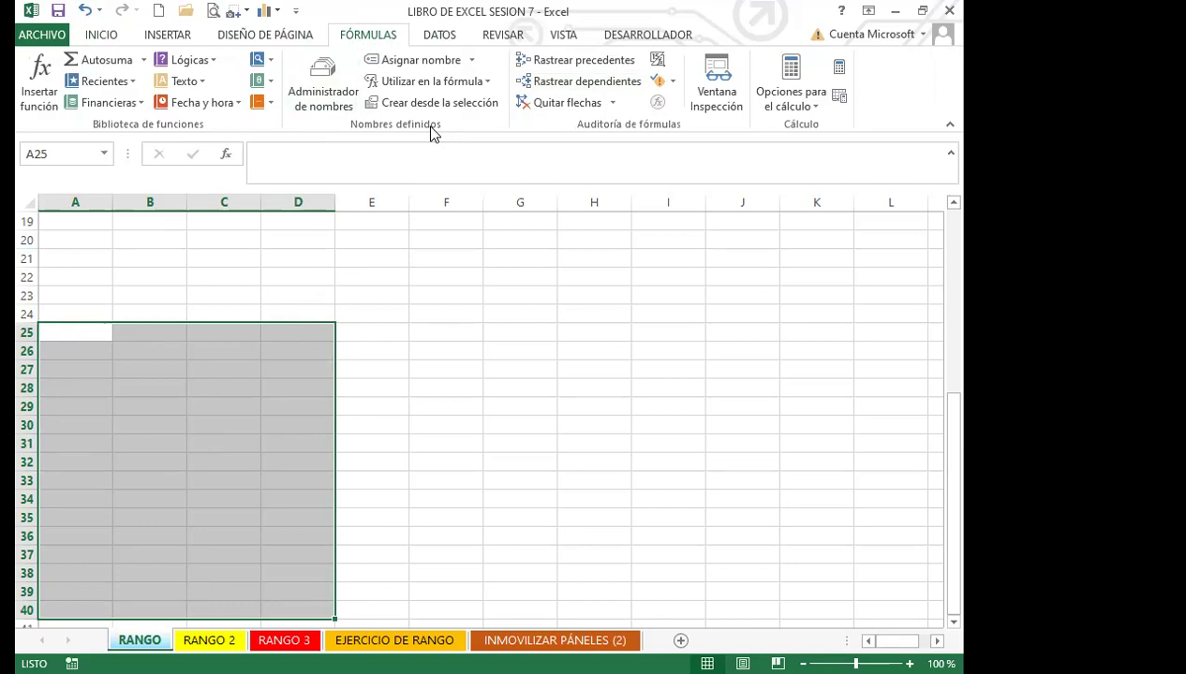
click(323, 79)
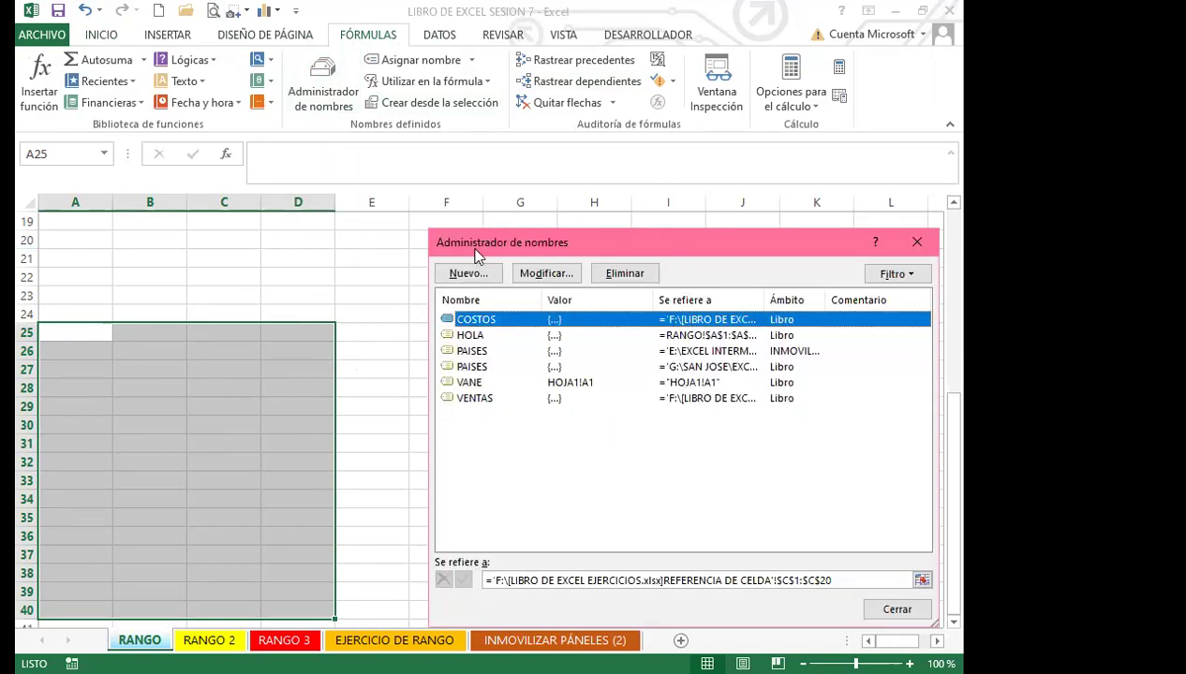
click(469, 274)
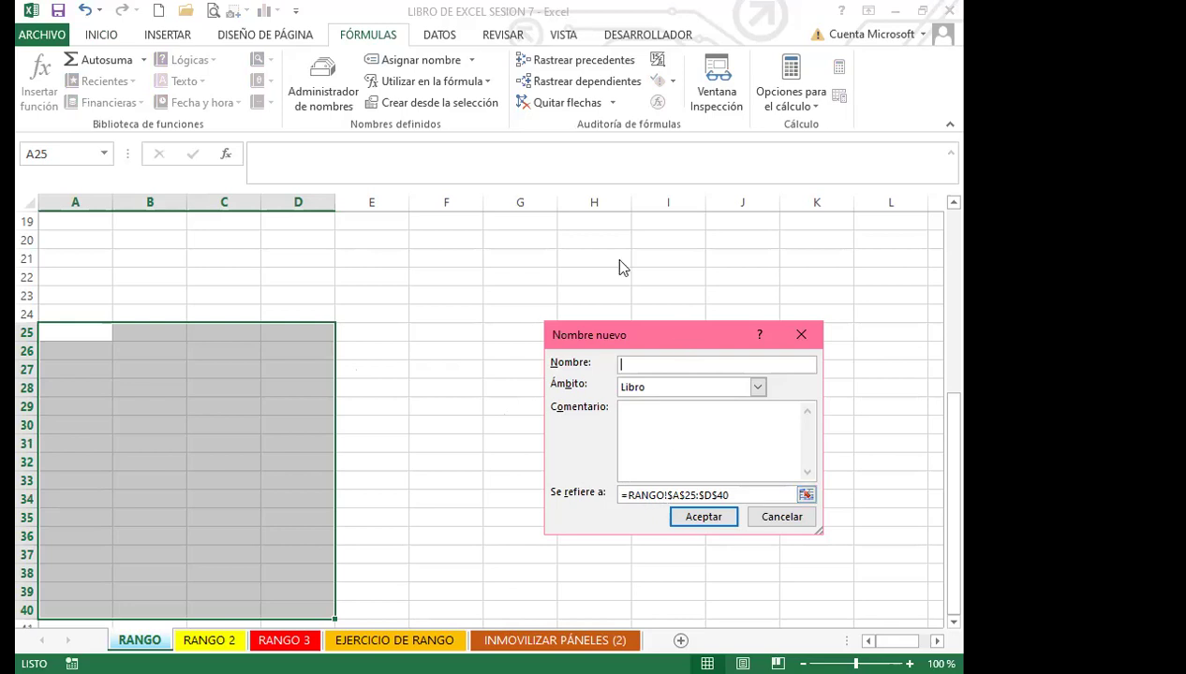
drag(619, 334, 553, 261)
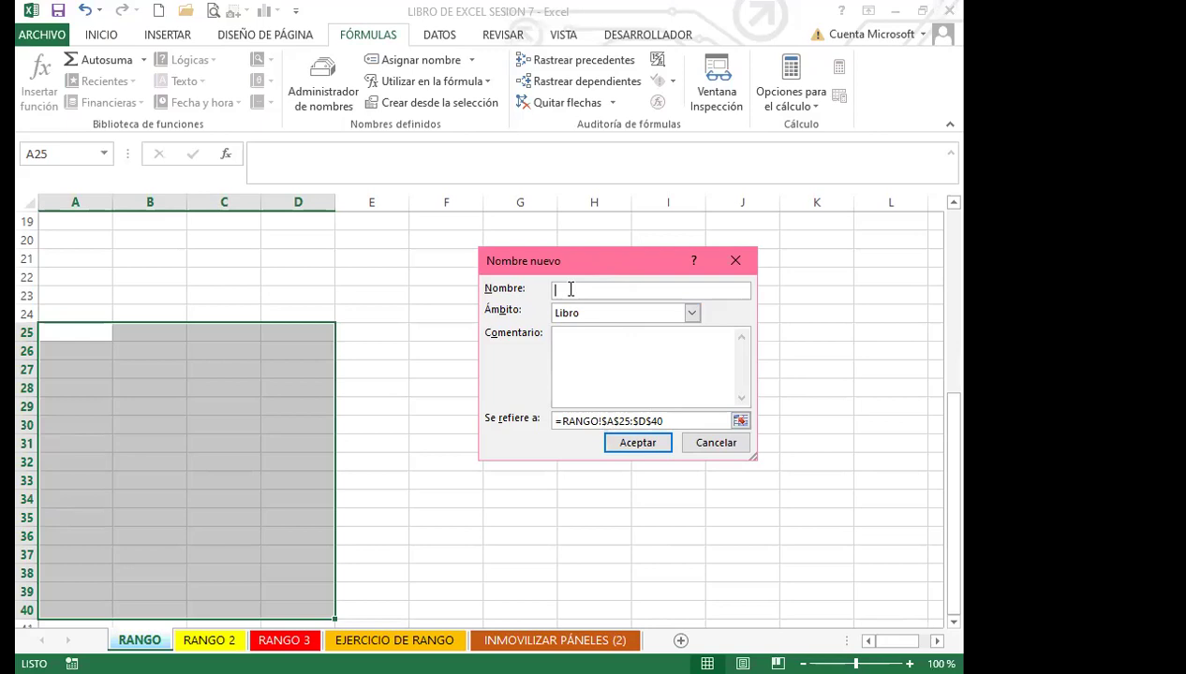
text(VALLE HOLA)
key(BackSpace)
key(BackSpace)
key(BackSpace)
key(BackSpace)
key(BackSpace)
key(BackSpace)
key(BackSpace)
key(BackSpace)
key(BackSpace)
key(BackSpace)
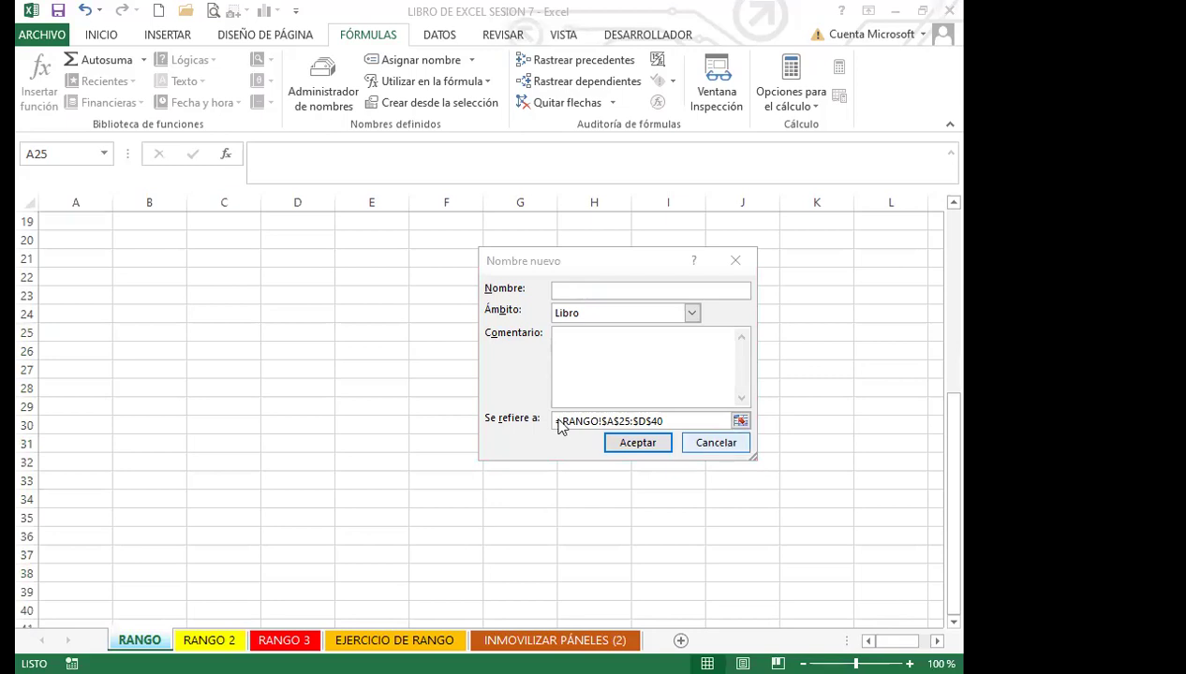
click(715, 443)
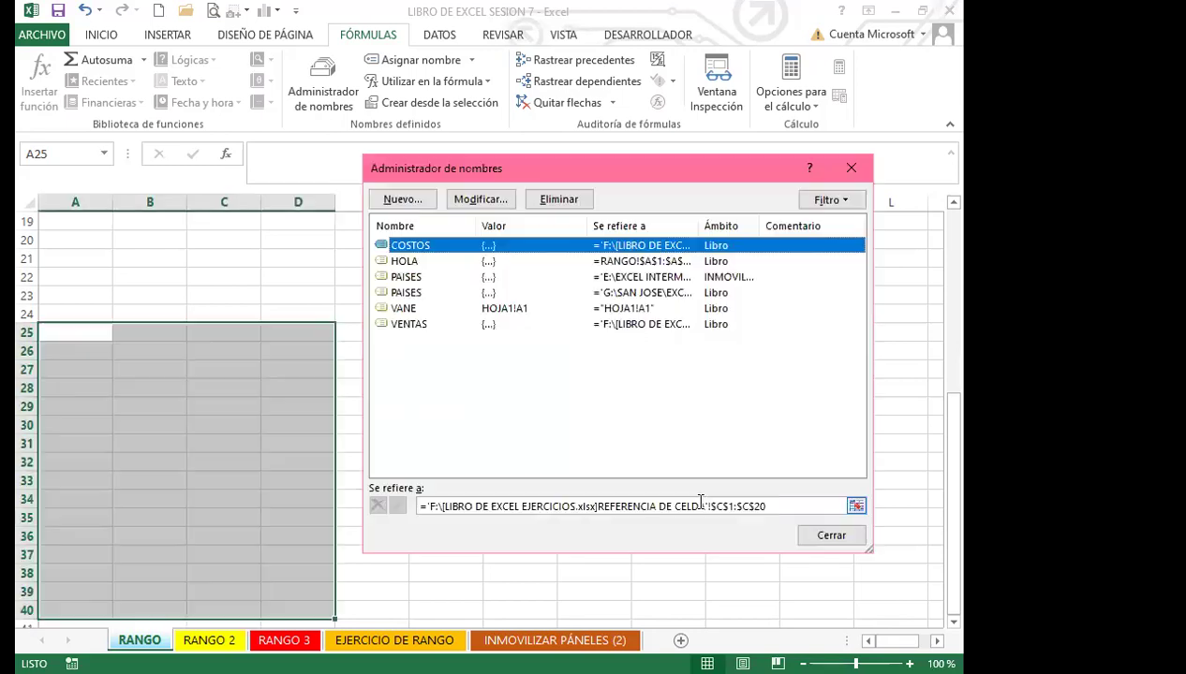
click(851, 167)
click(602, 375)
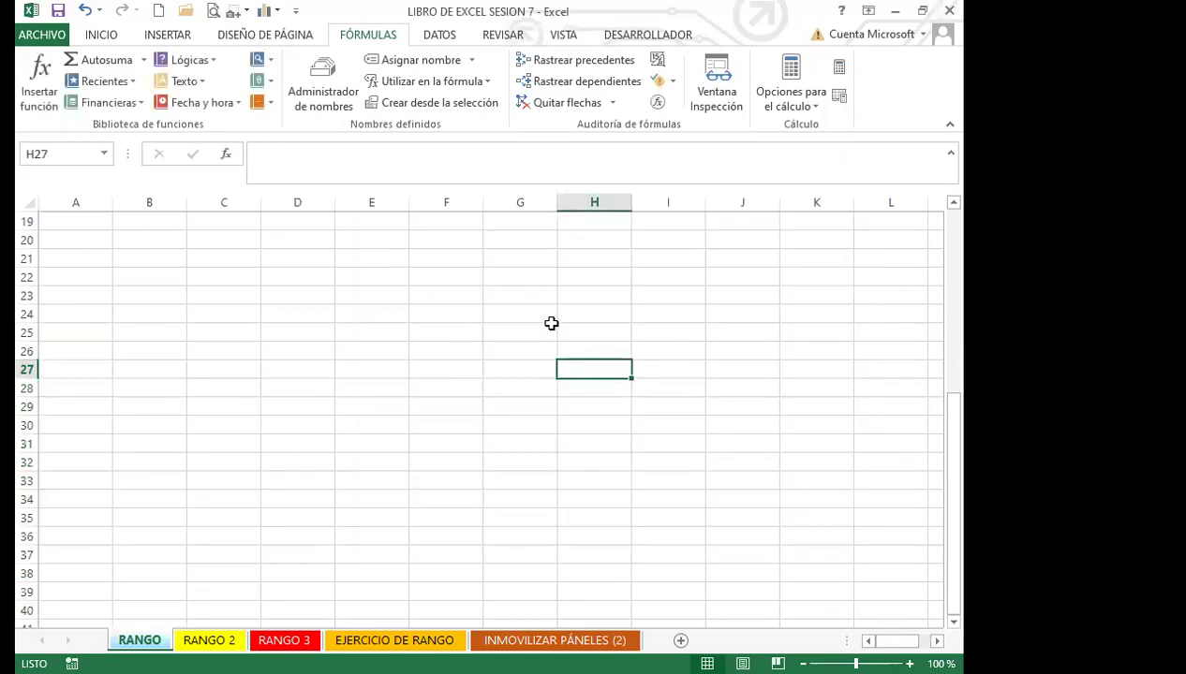
Step: Recall the HOLA cells on the RANGO sheet through their defined name
click(296, 75)
scroll(88, 395, up, 6)
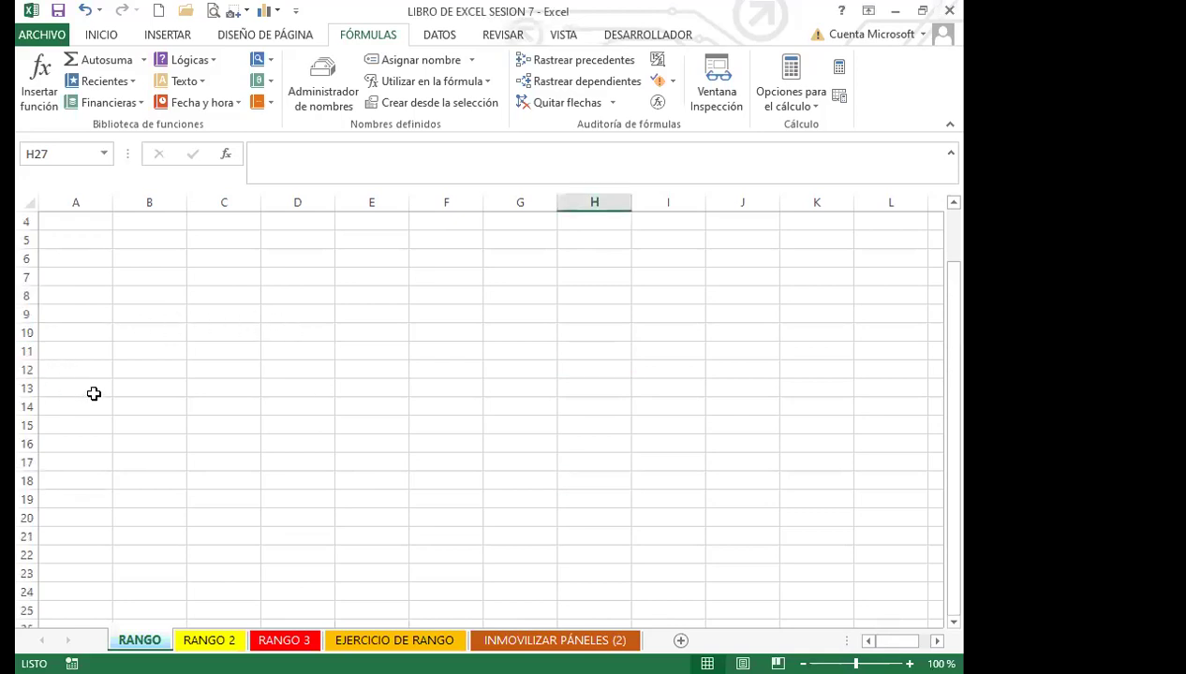
click(104, 154)
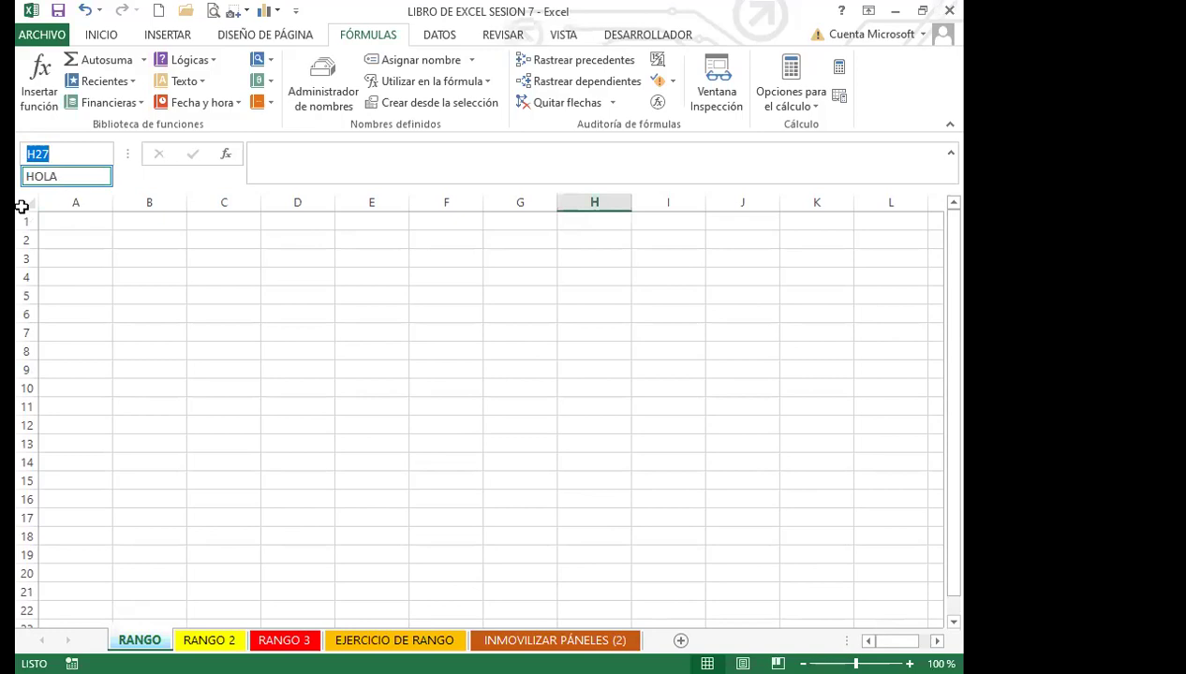
click(47, 175)
scroll(82, 474, down, 6)
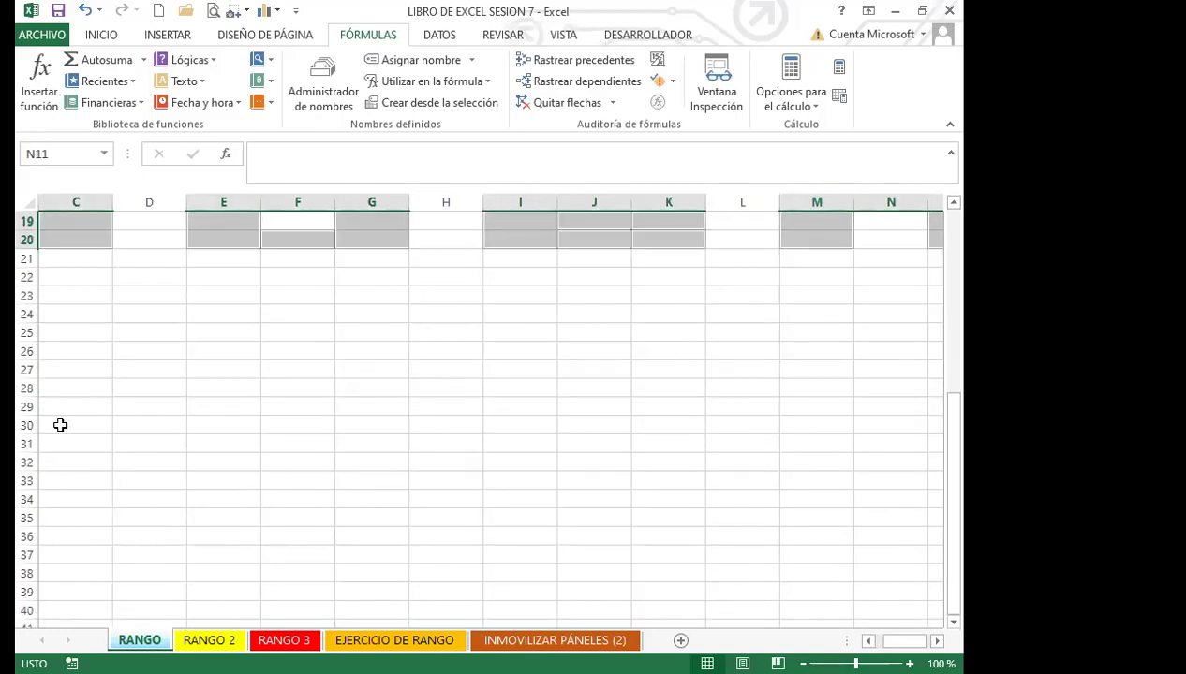
Step: Define the name EXCEL_1 with workbook scope for the range C25:F40 on the RANGO sheet
drag(68, 333, 315, 606)
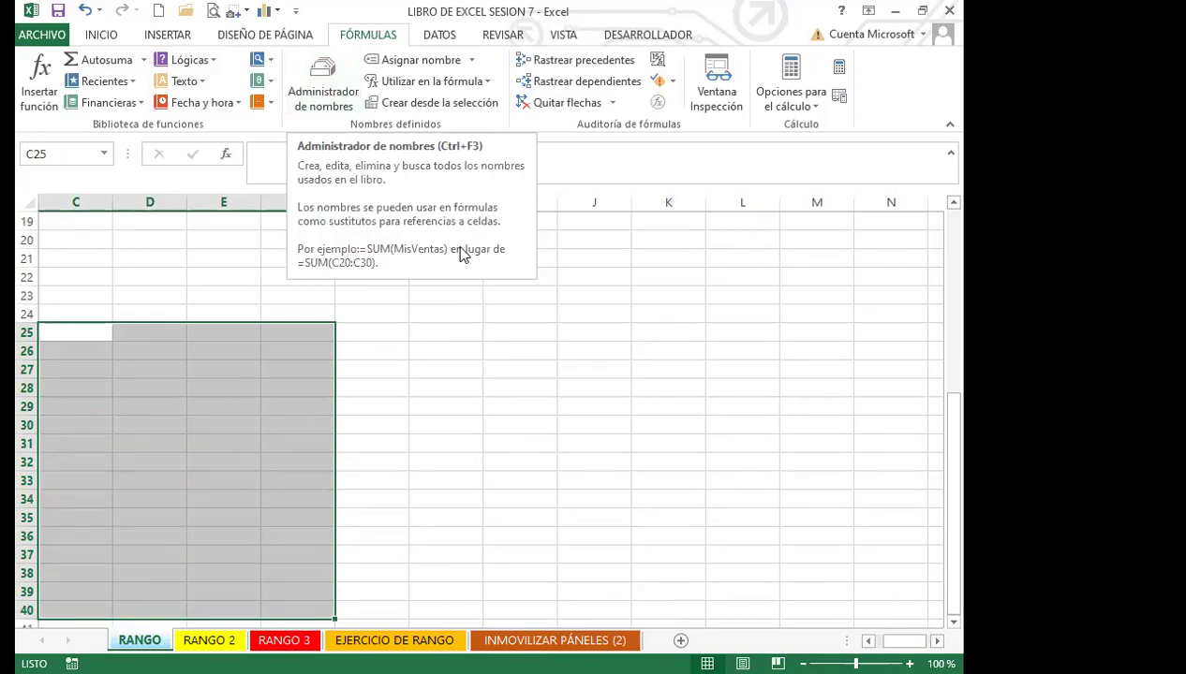
click(319, 91)
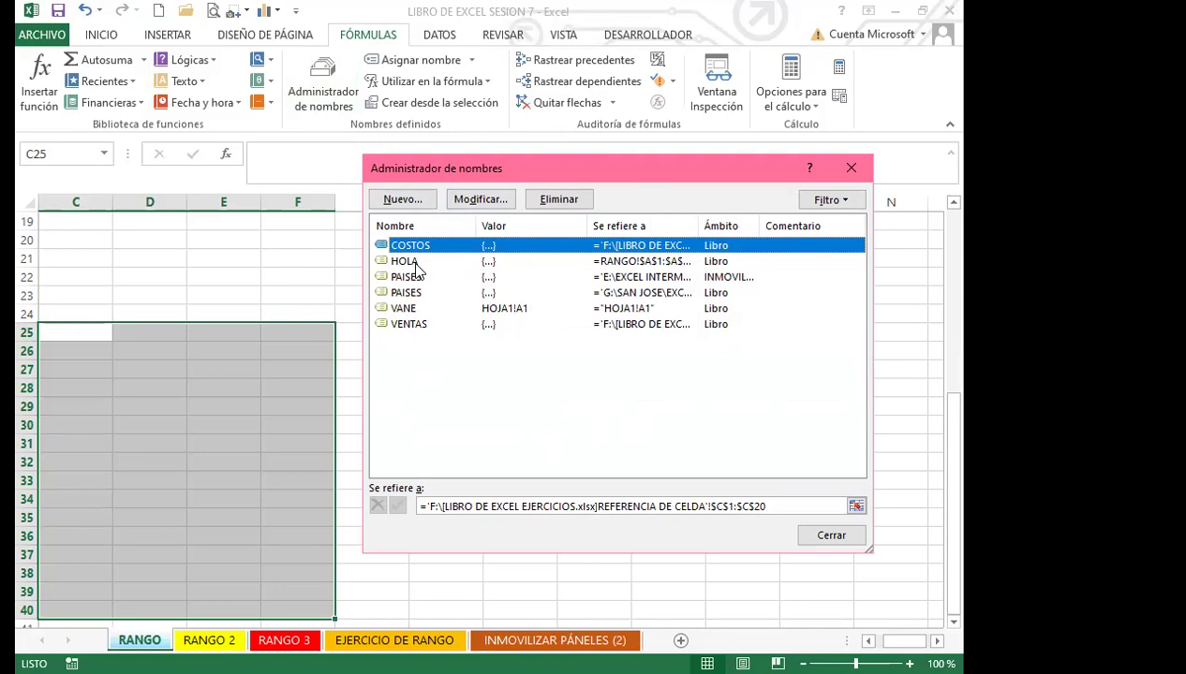
click(401, 199)
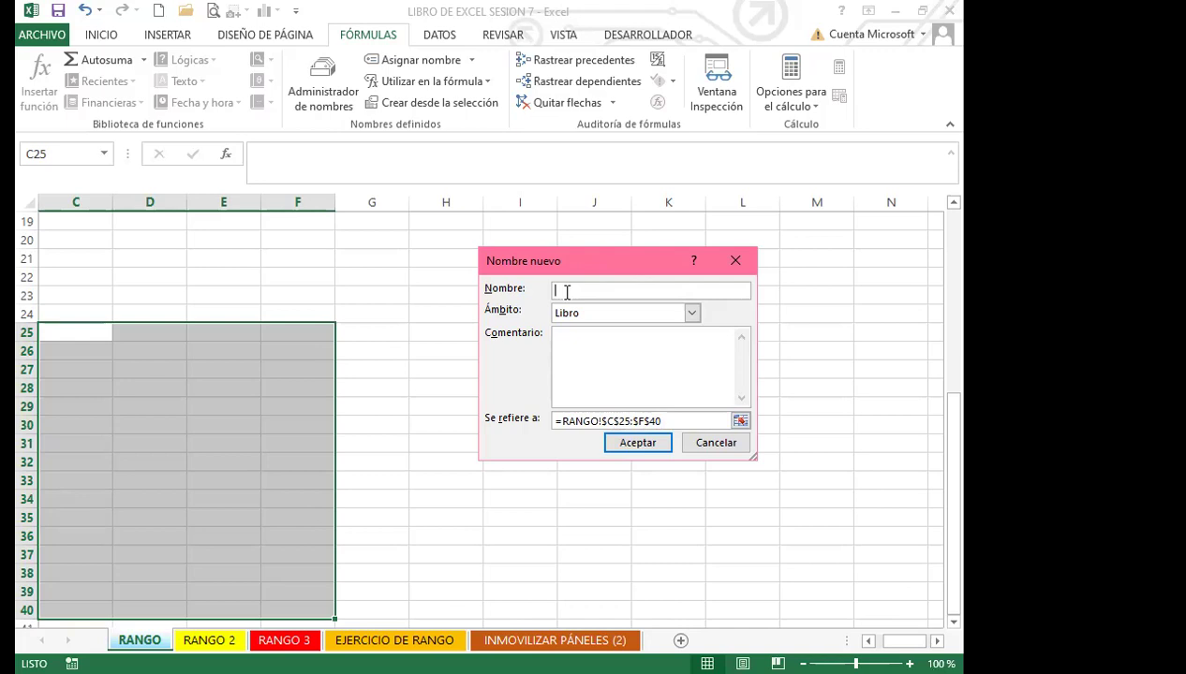
text(EXCEL)
text(_)
text(-)
key(BackSpace)
text(_)
text(1)
click(635, 450)
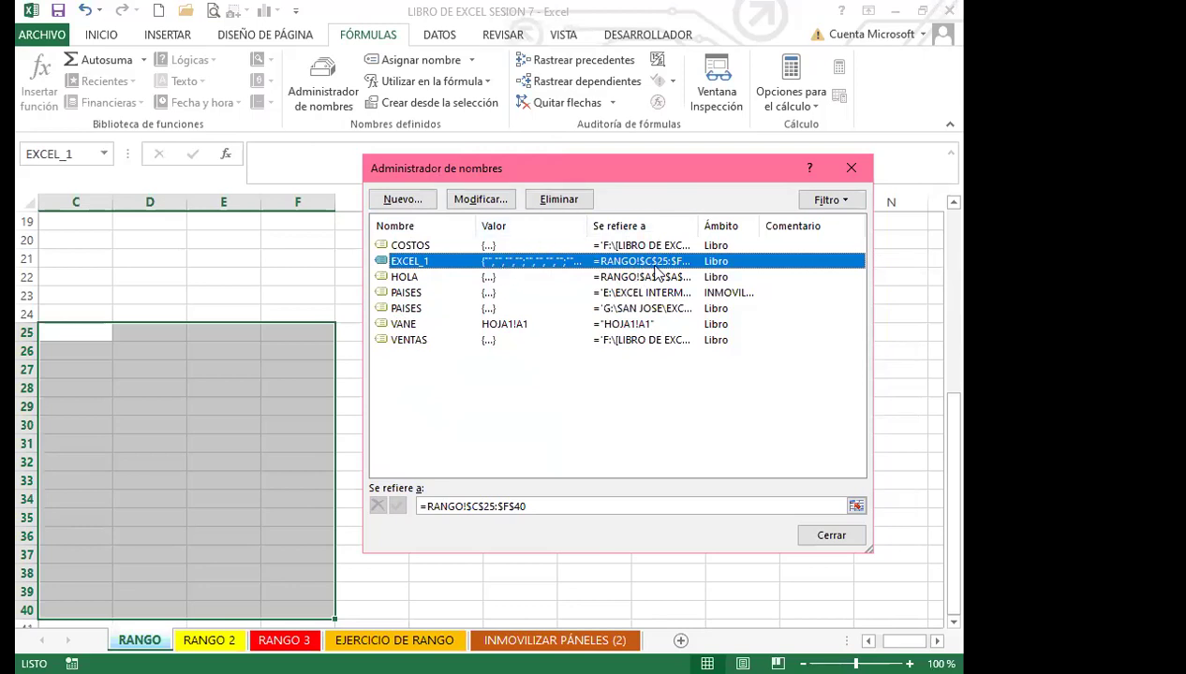
Step: Open the definition of the name HOLA and enlarge its window to examine the cell references it covers
click(412, 277)
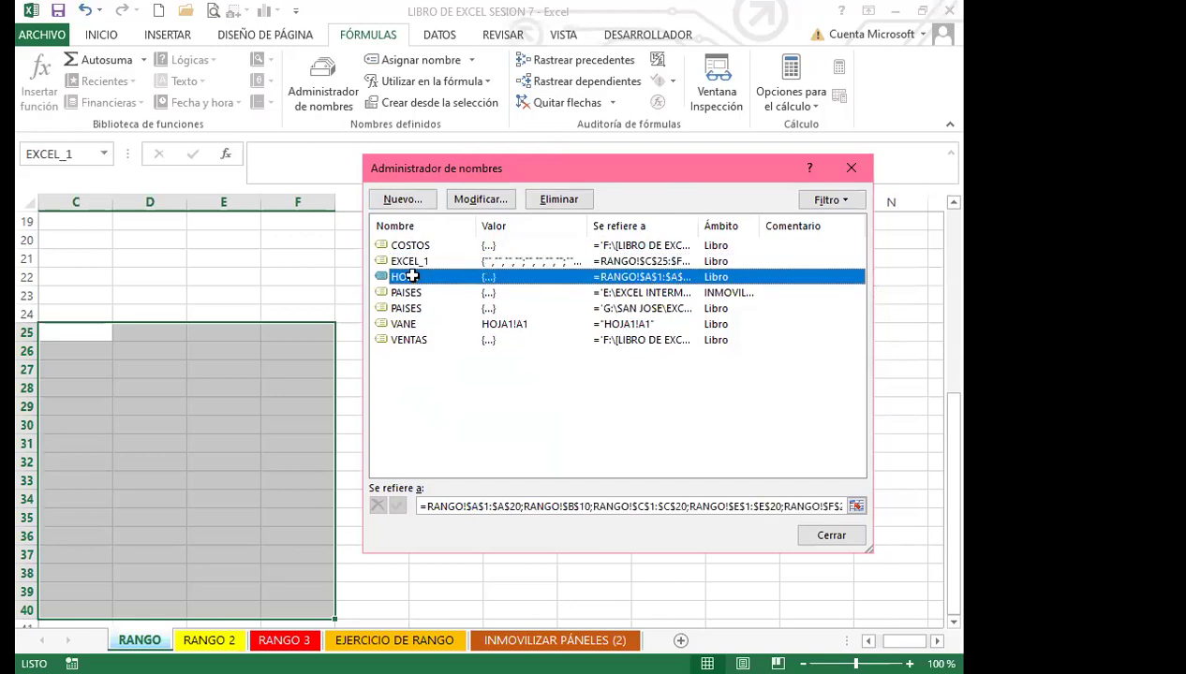
key(Return)
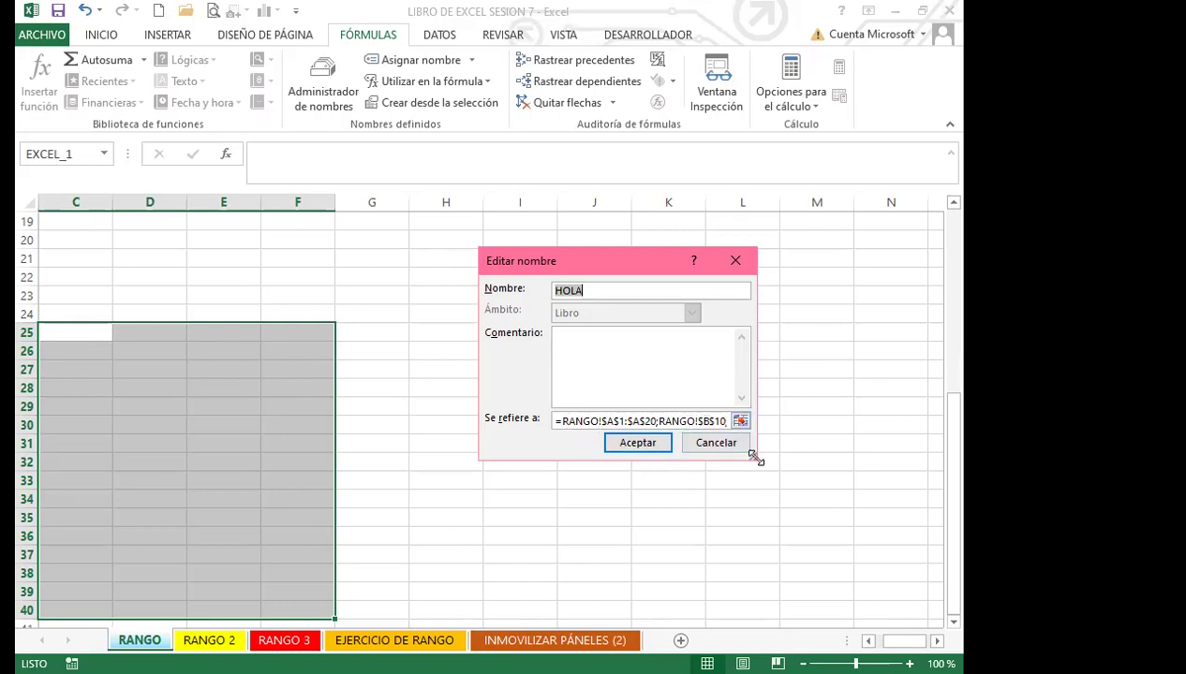
drag(754, 456, 942, 519)
drag(715, 267, 365, 159)
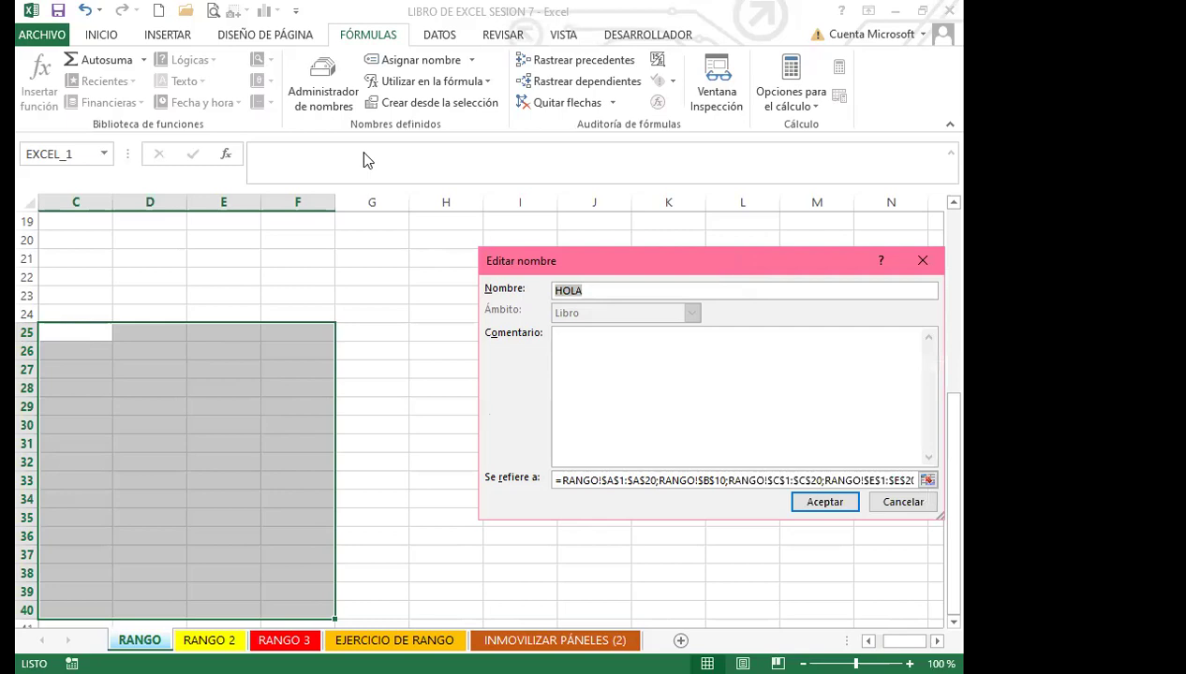
drag(580, 401, 920, 475)
drag(443, 146, 303, 96)
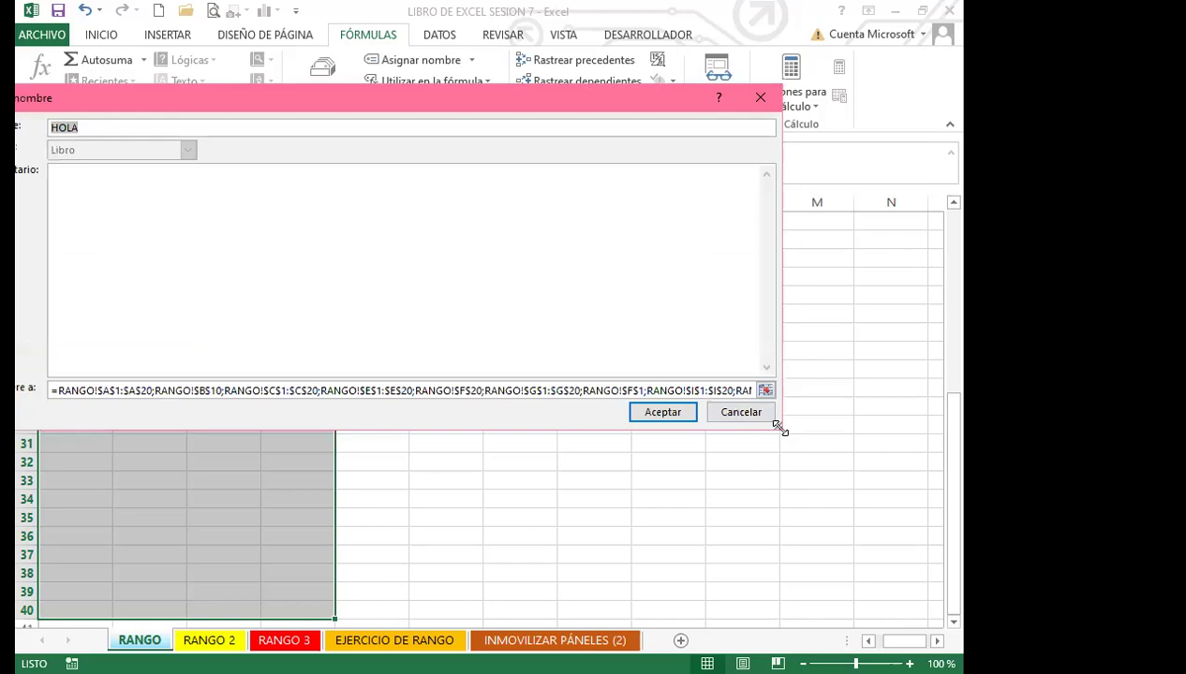
drag(780, 428, 925, 471)
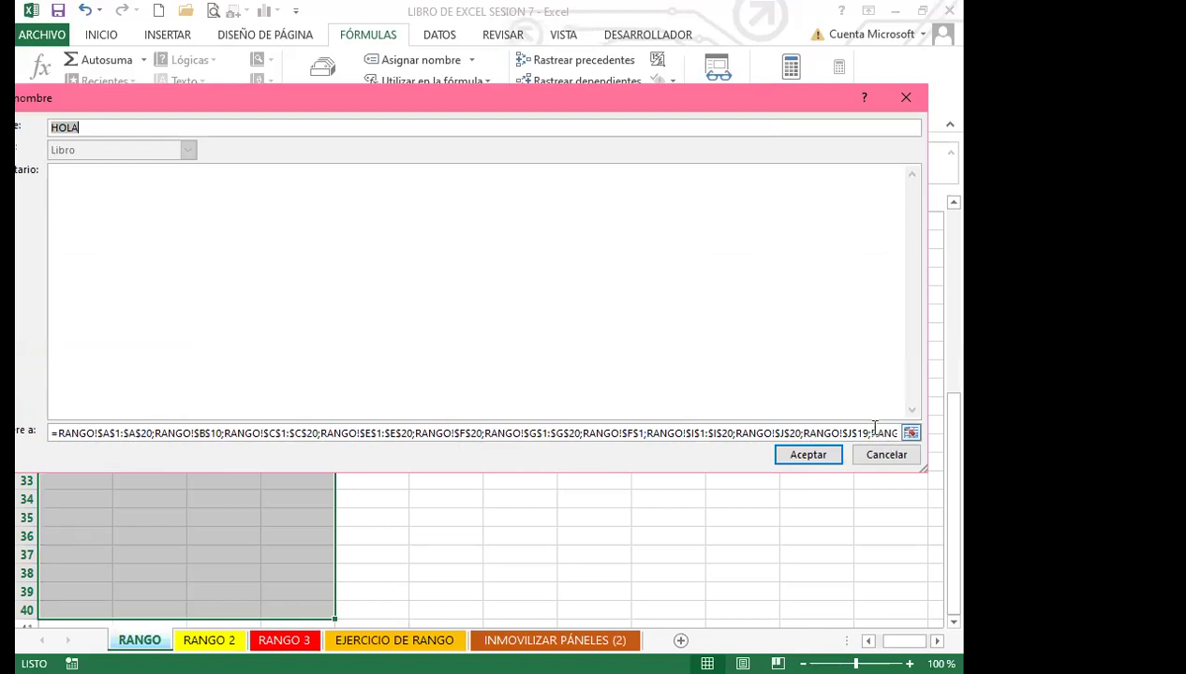
click(797, 455)
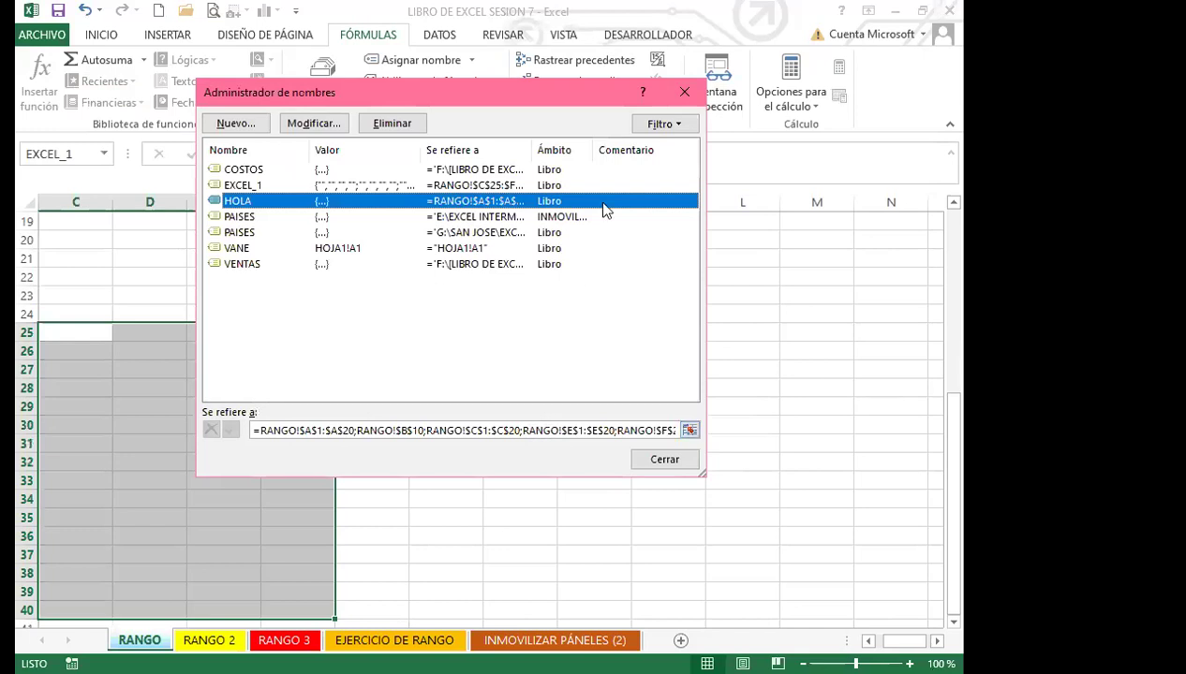
click(689, 92)
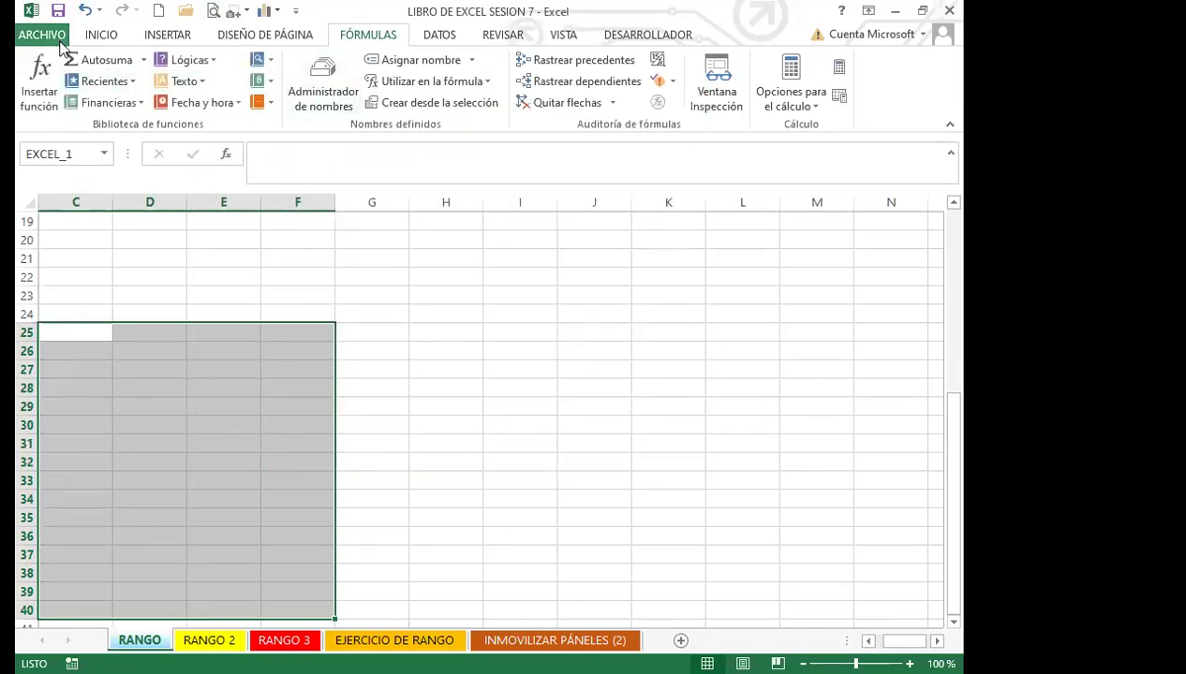
Step: Edit the defined name EXCEL_1 so that it refers to RANGO!$C$25:$F$43
click(101, 35)
drag(117, 313, 75, 314)
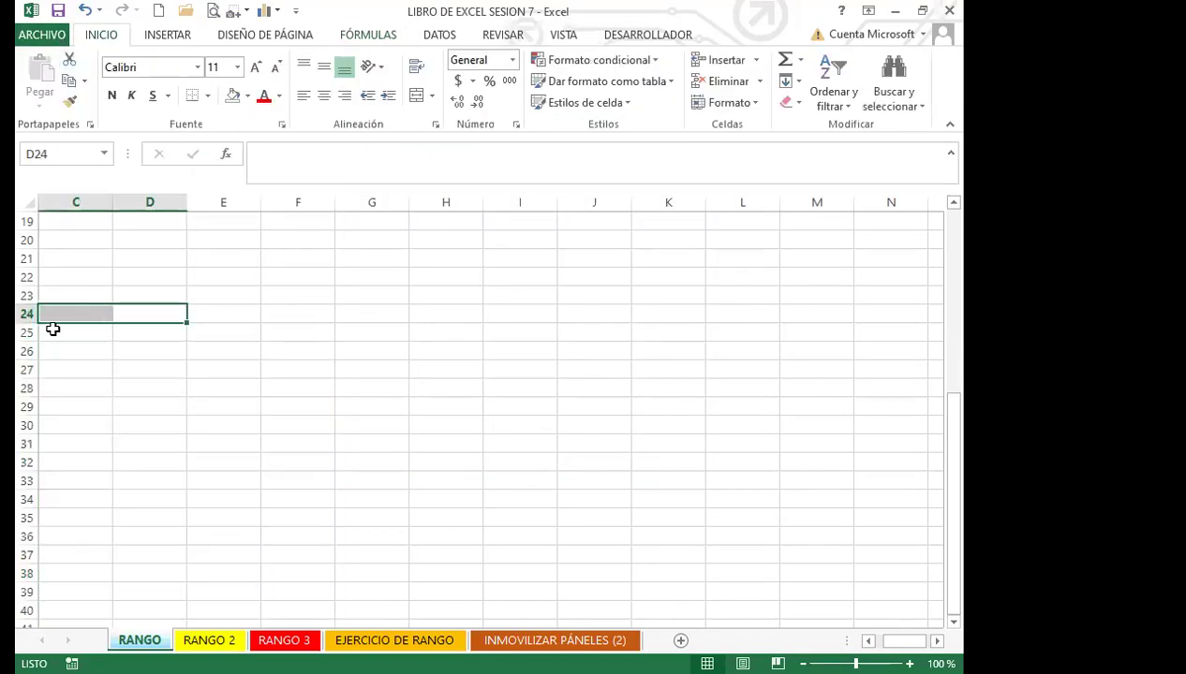
click(232, 308)
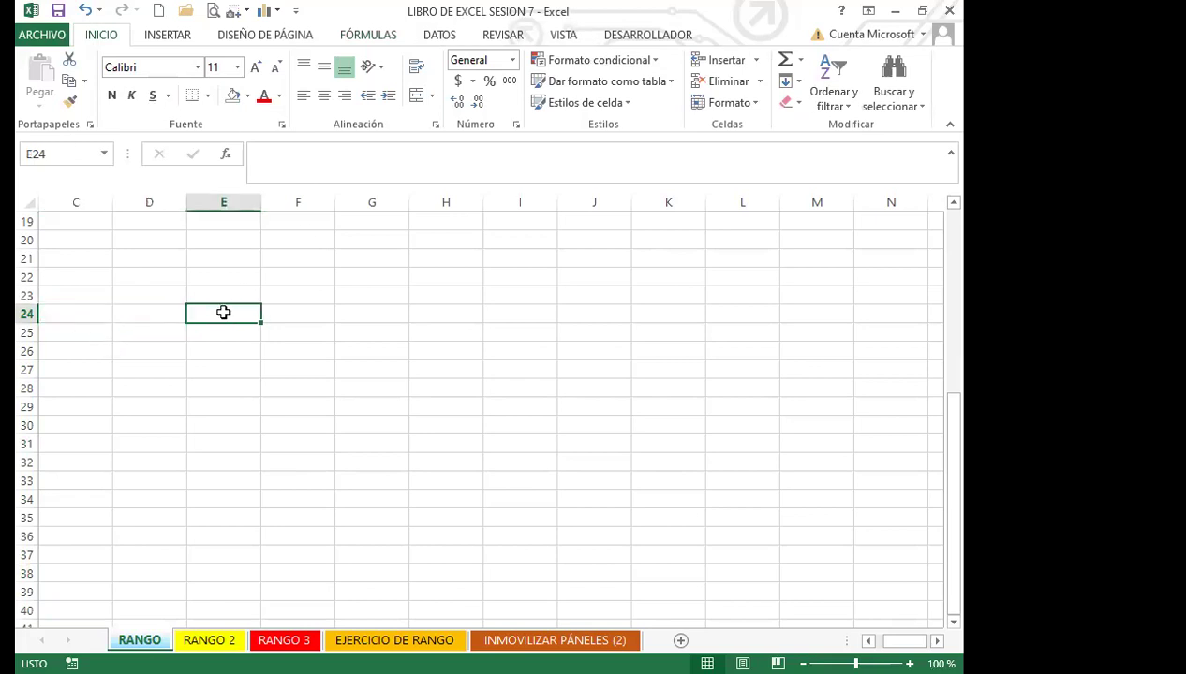
click(380, 41)
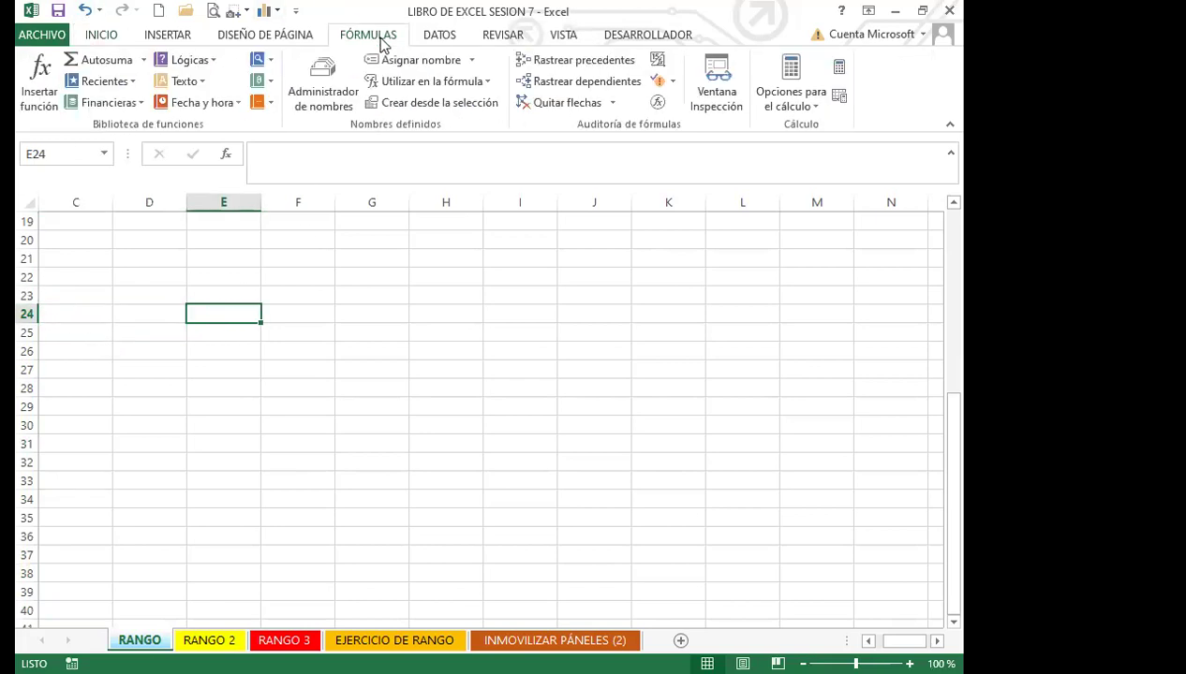
click(323, 83)
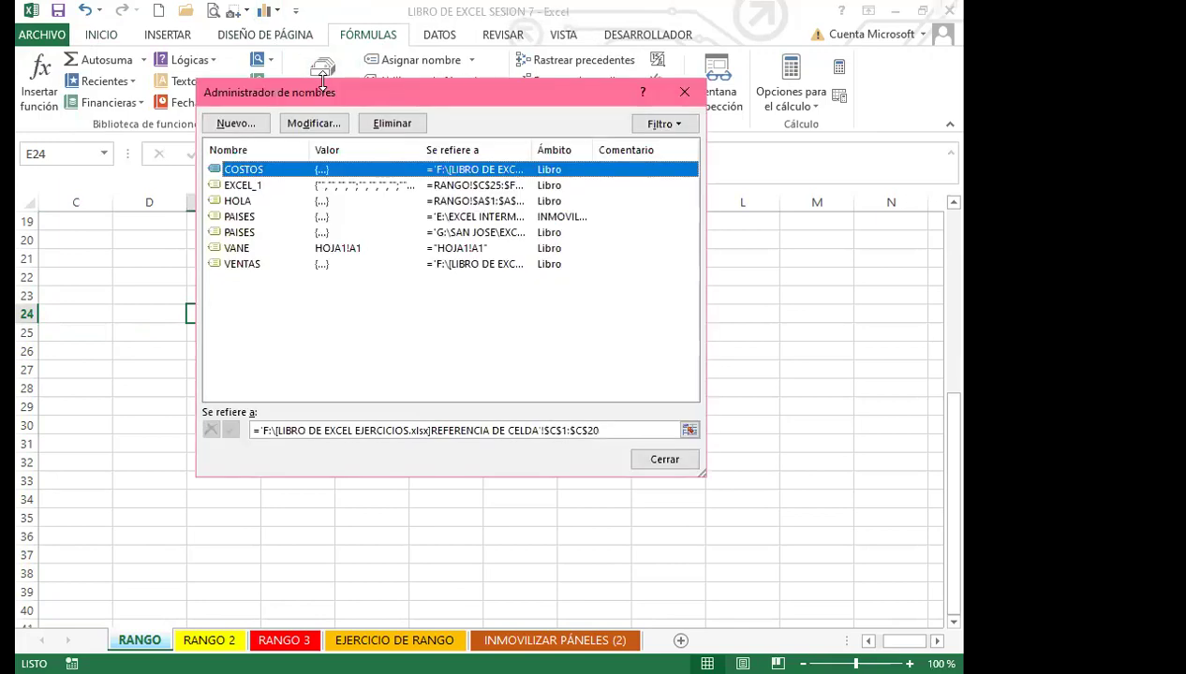
click(238, 187)
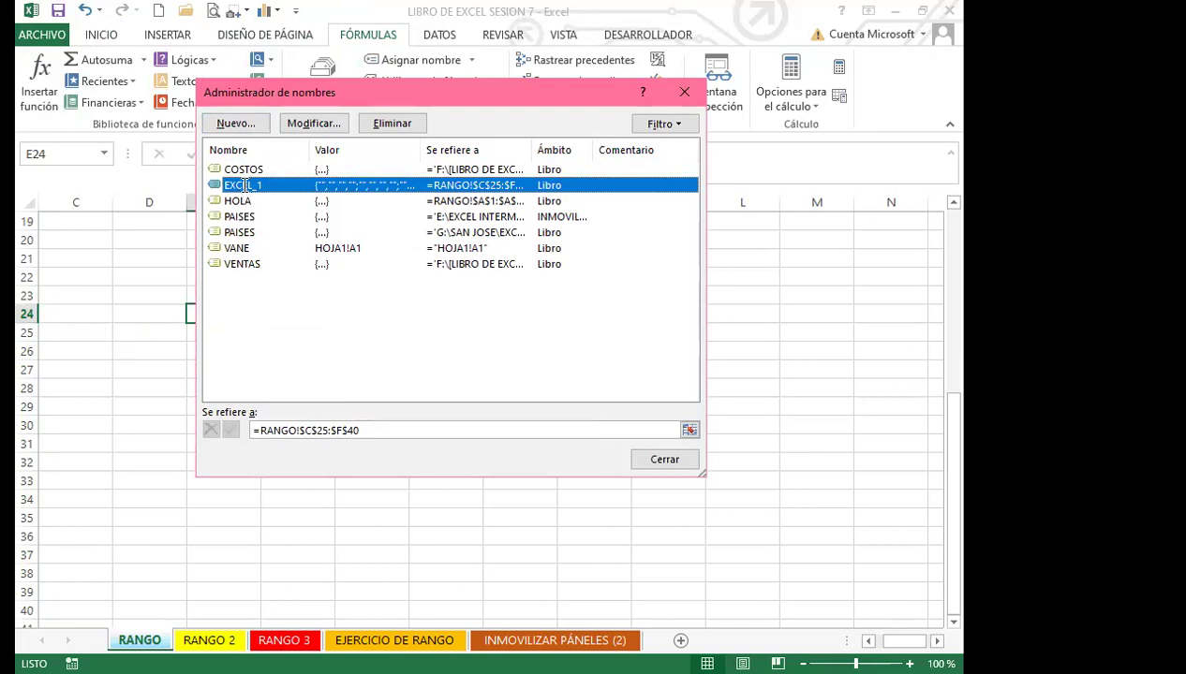
double_click(246, 189)
click(217, 433)
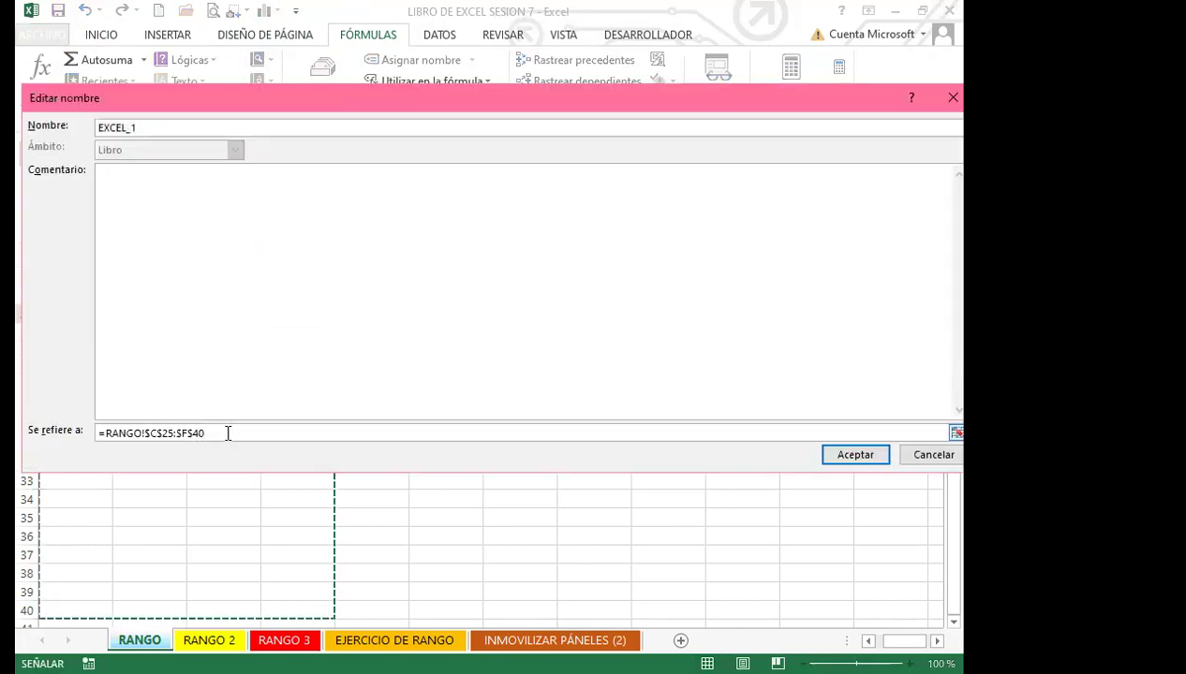
key(BackSpace)
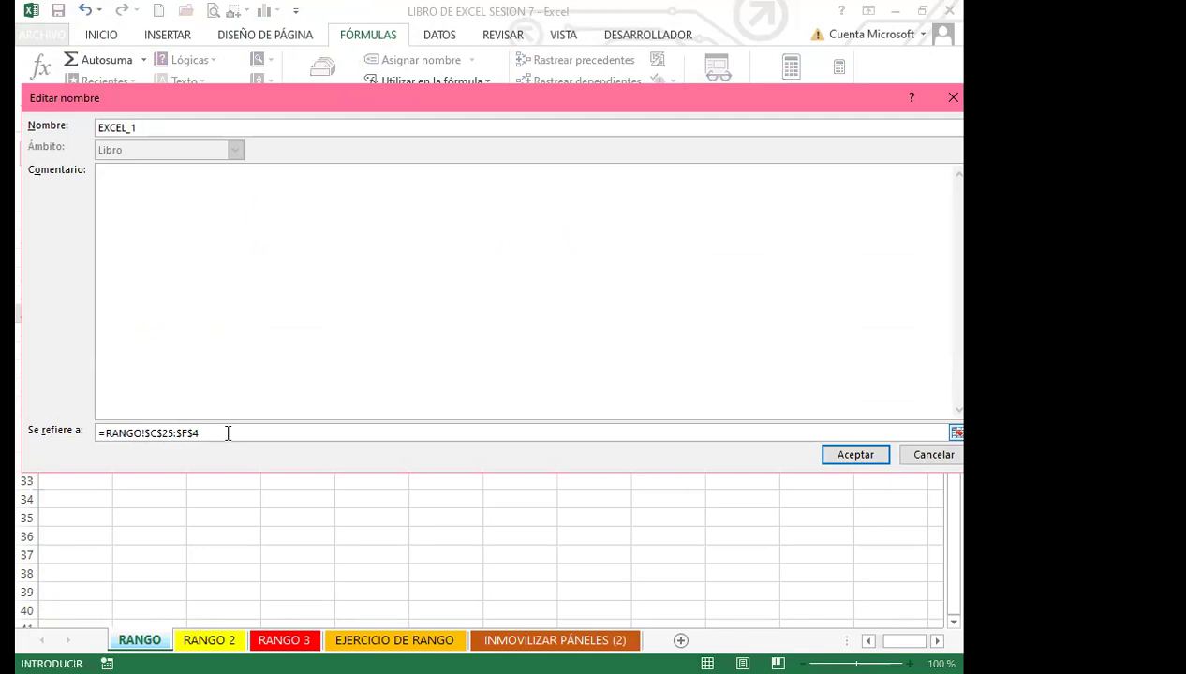
text(3)
click(856, 459)
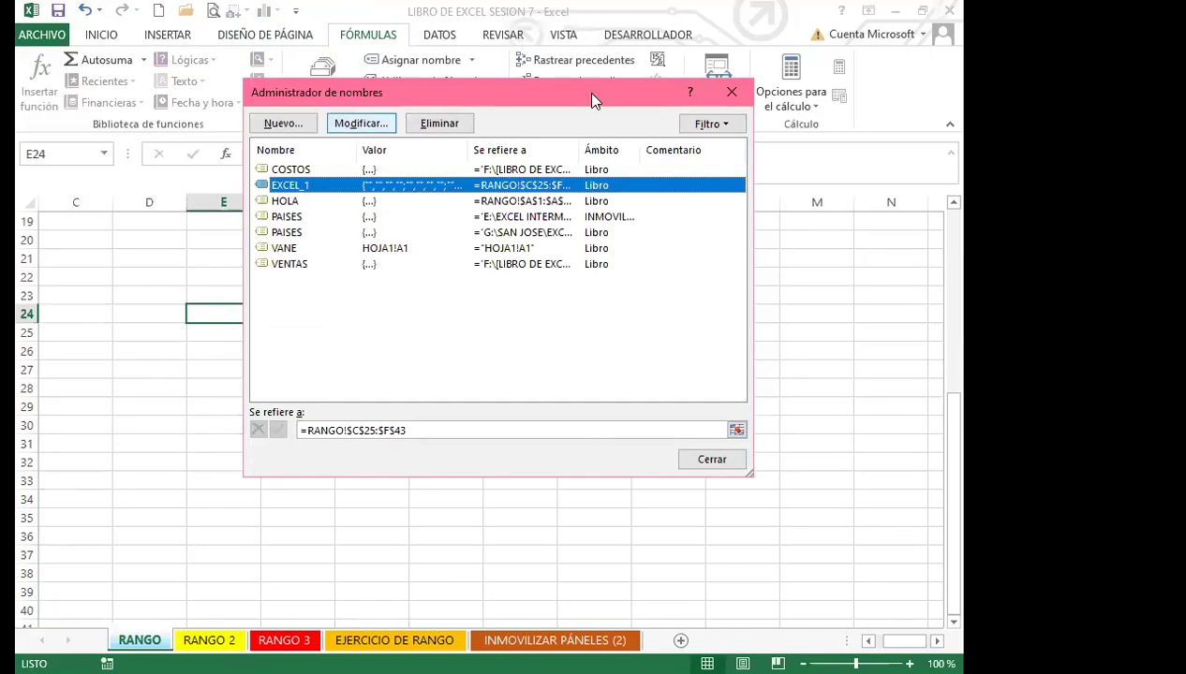
click(719, 99)
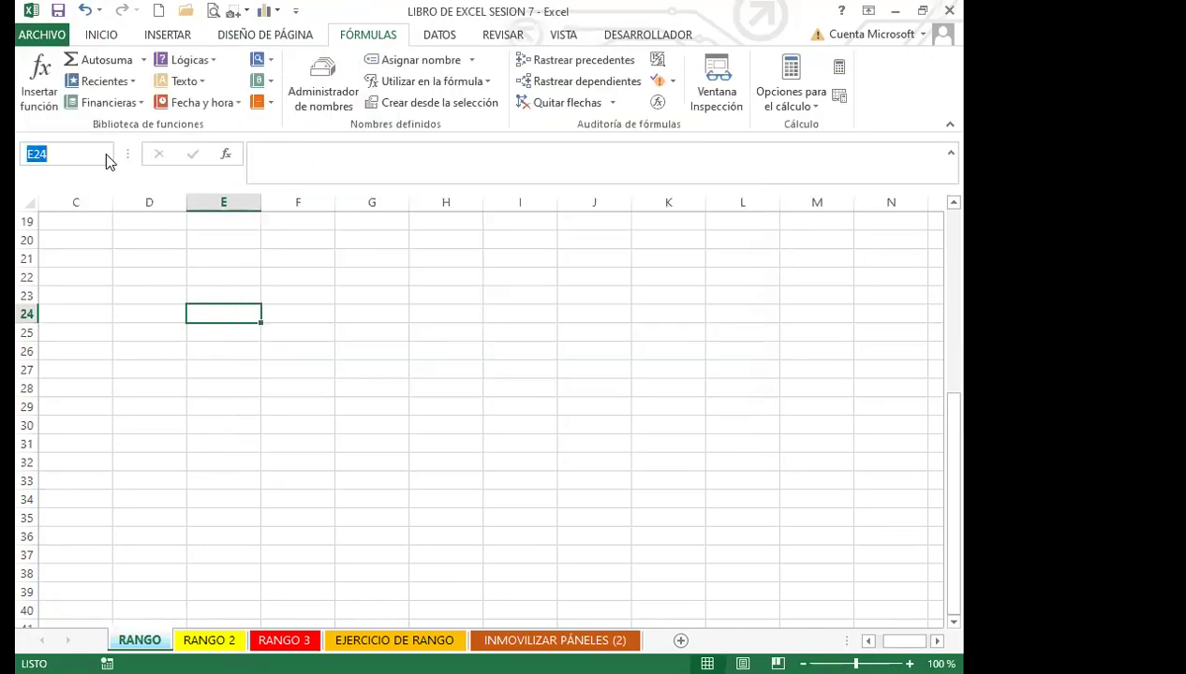
Step: Recall the EXCEL_1 range through its defined name and check down to its last row
click(104, 153)
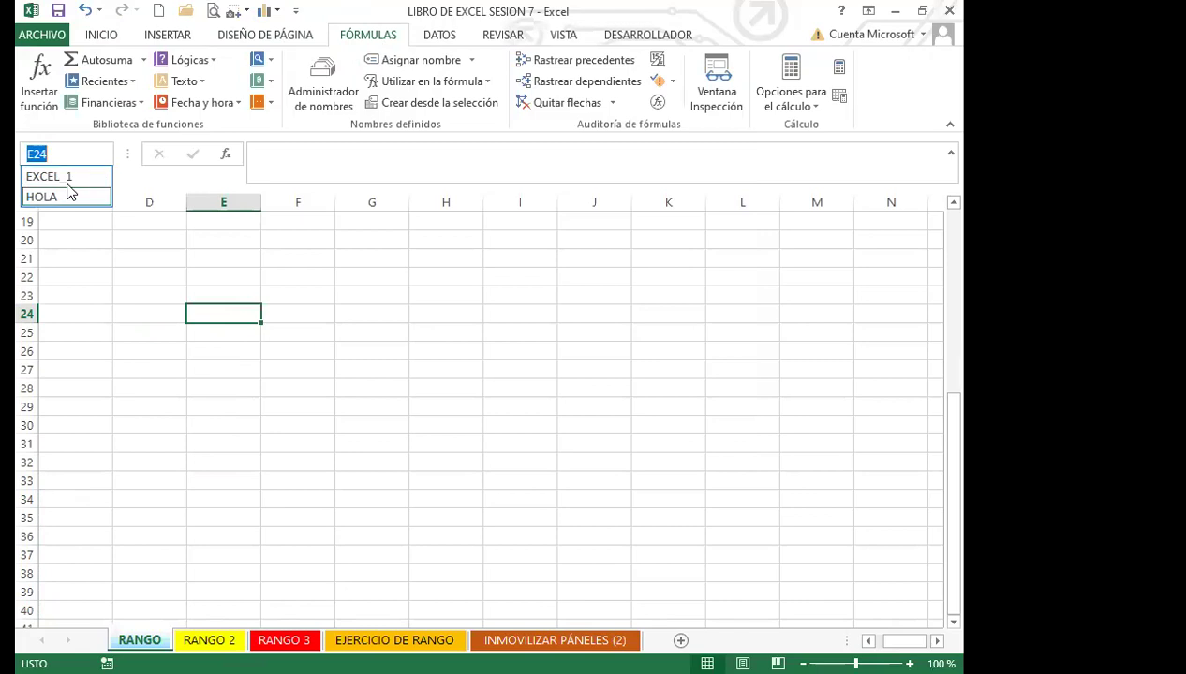
key(Escape)
click(91, 155)
click(107, 154)
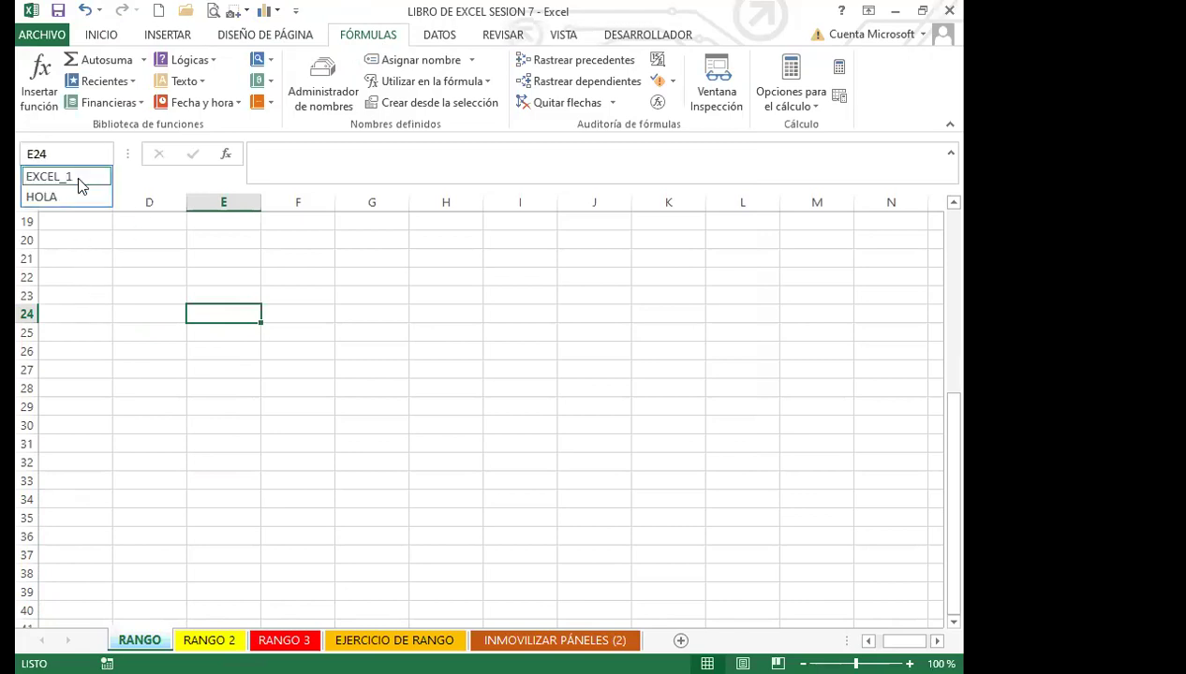
click(80, 184)
scroll(56, 520, down, 2)
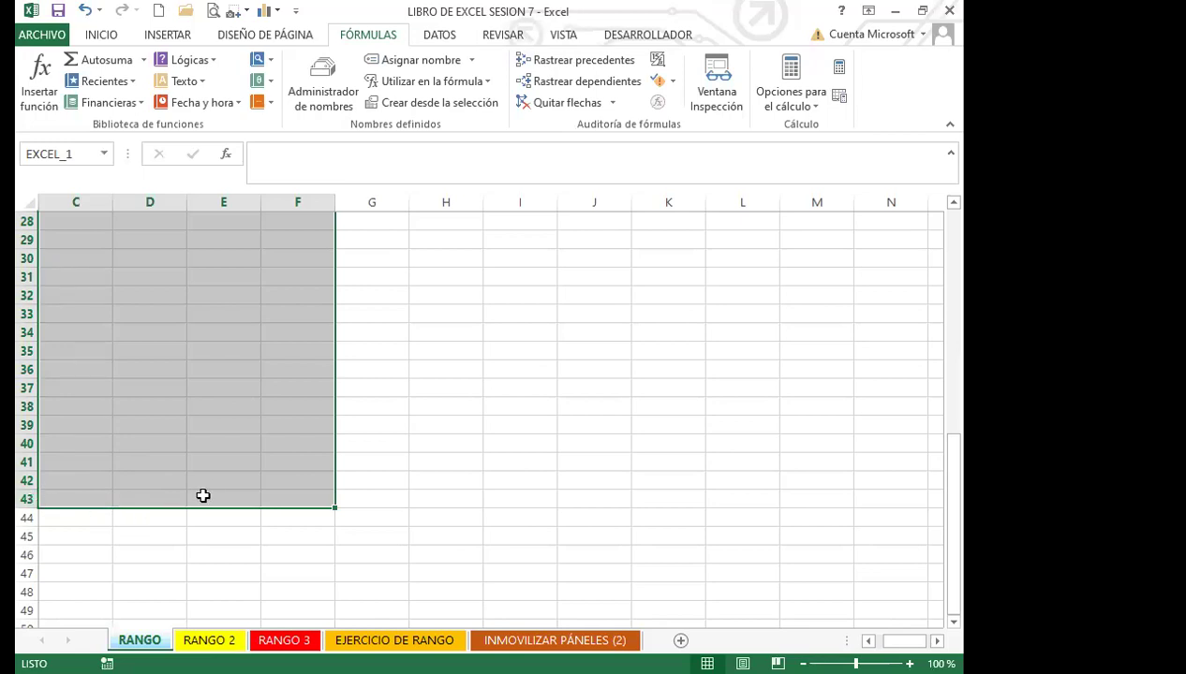
scroll(210, 468, up, 2)
click(225, 369)
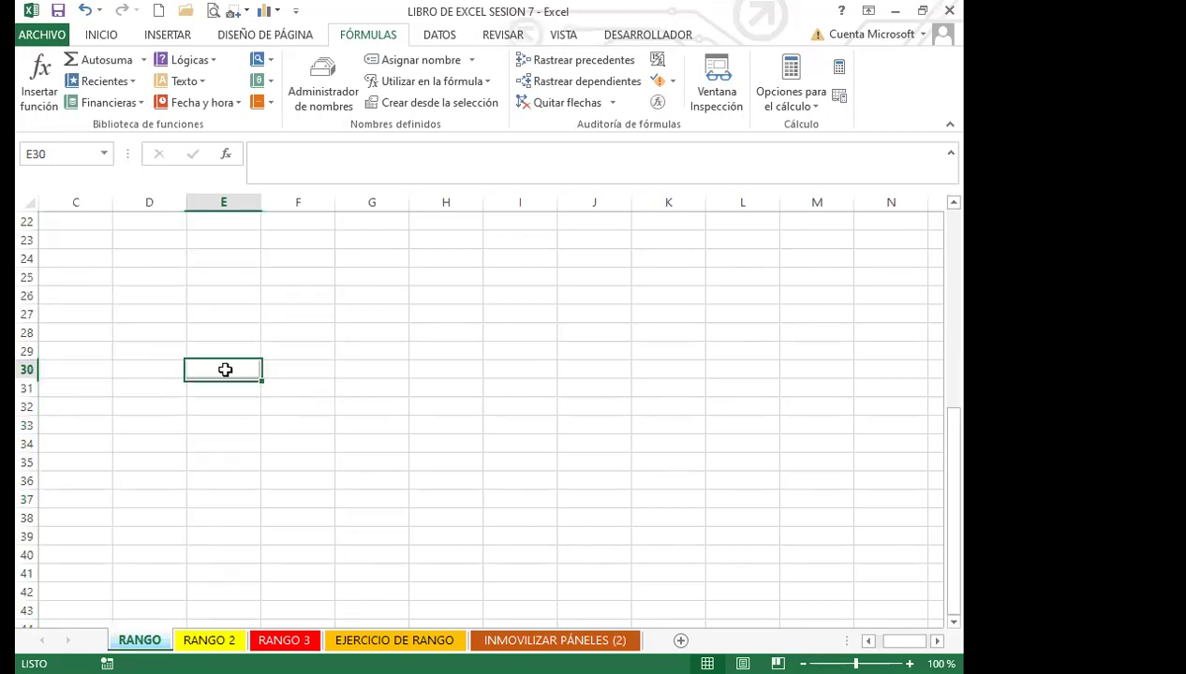
scroll(525, 450, up, 7)
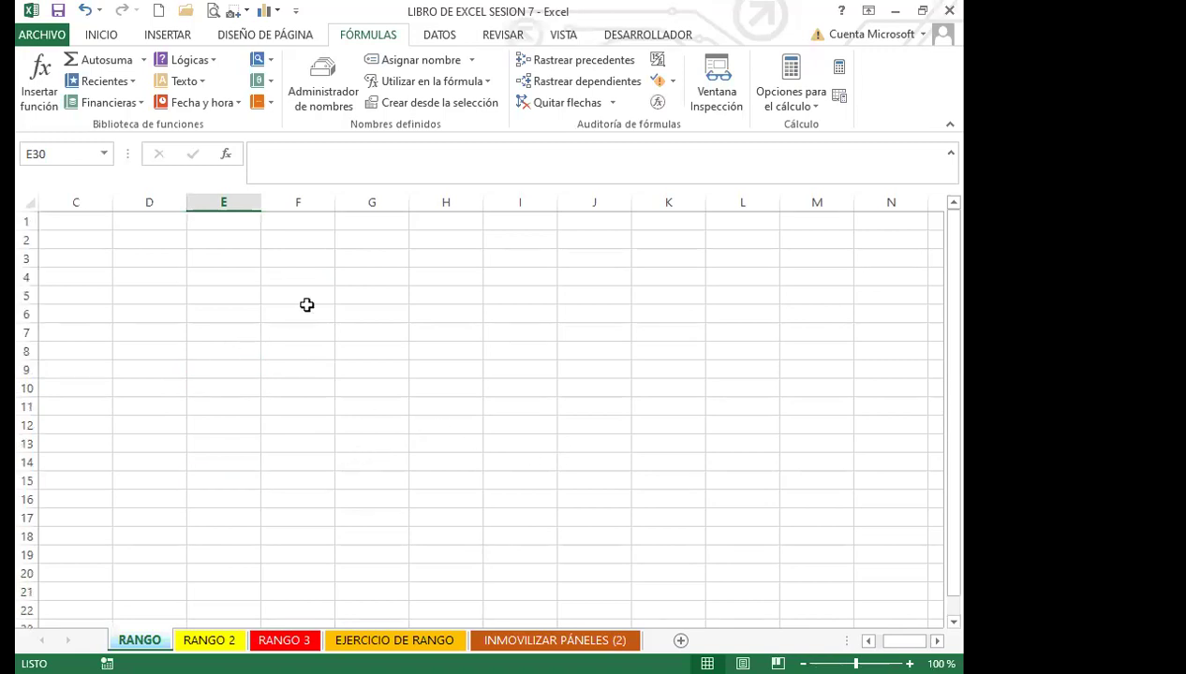
click(268, 312)
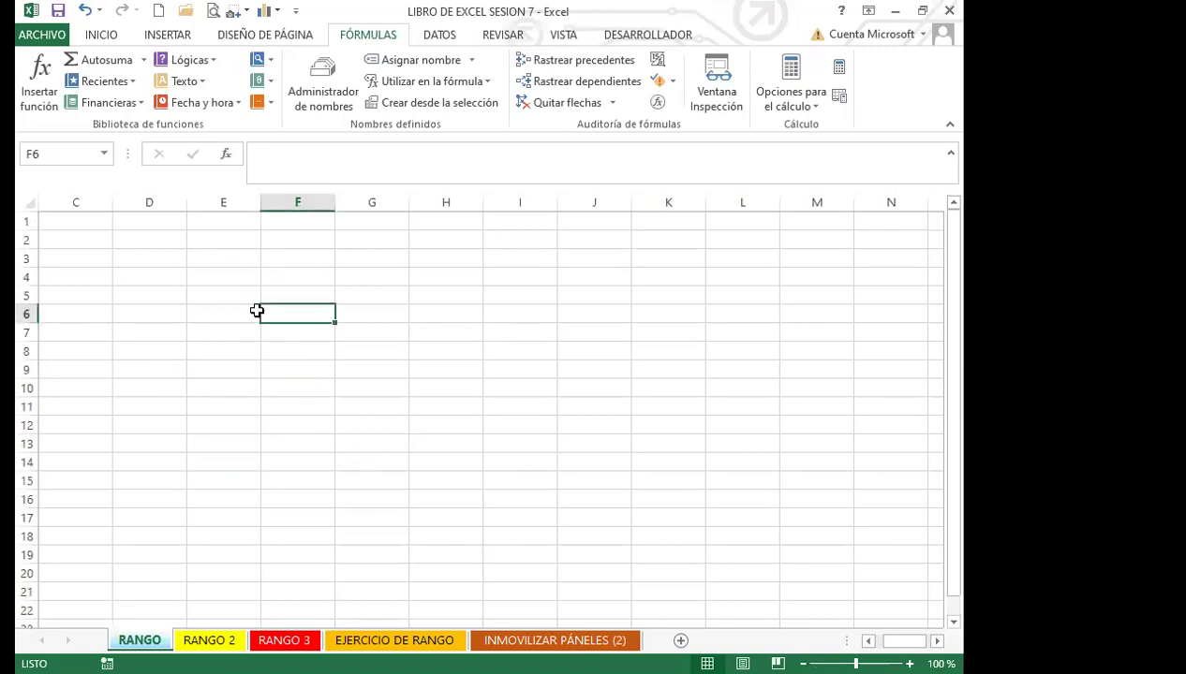
click(192, 310)
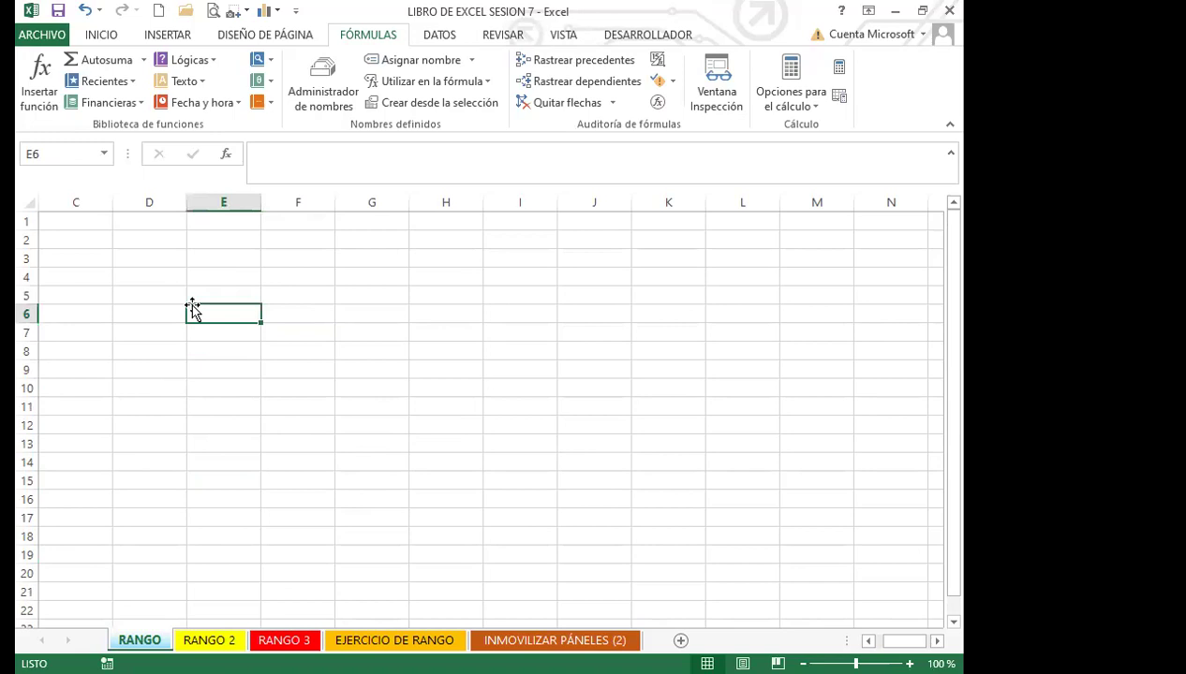
click(469, 404)
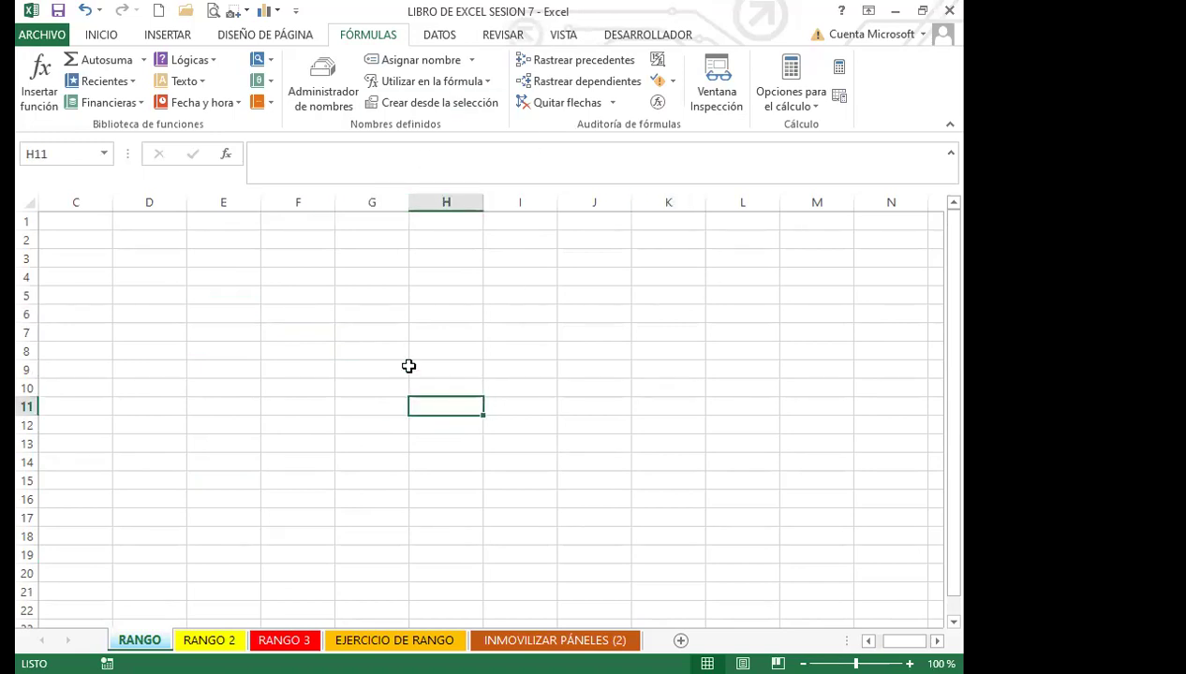
click(549, 354)
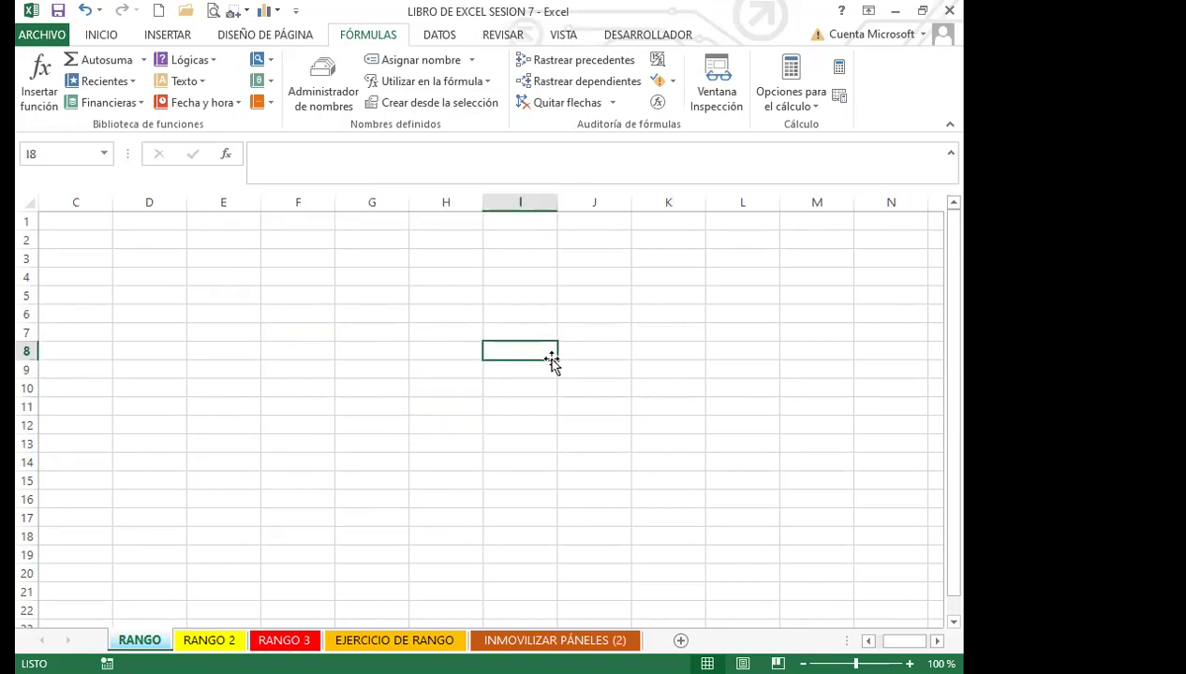
Step: Look over the list of defined names that can be recalled on the RANGO sheet
click(103, 153)
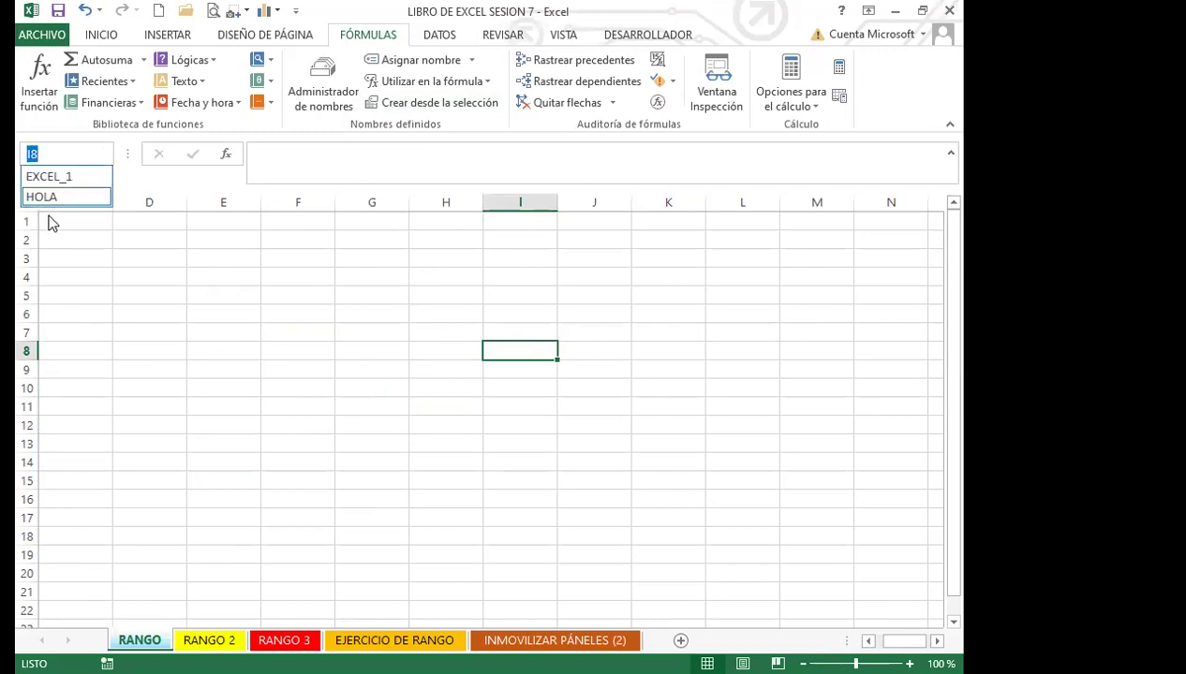
click(161, 292)
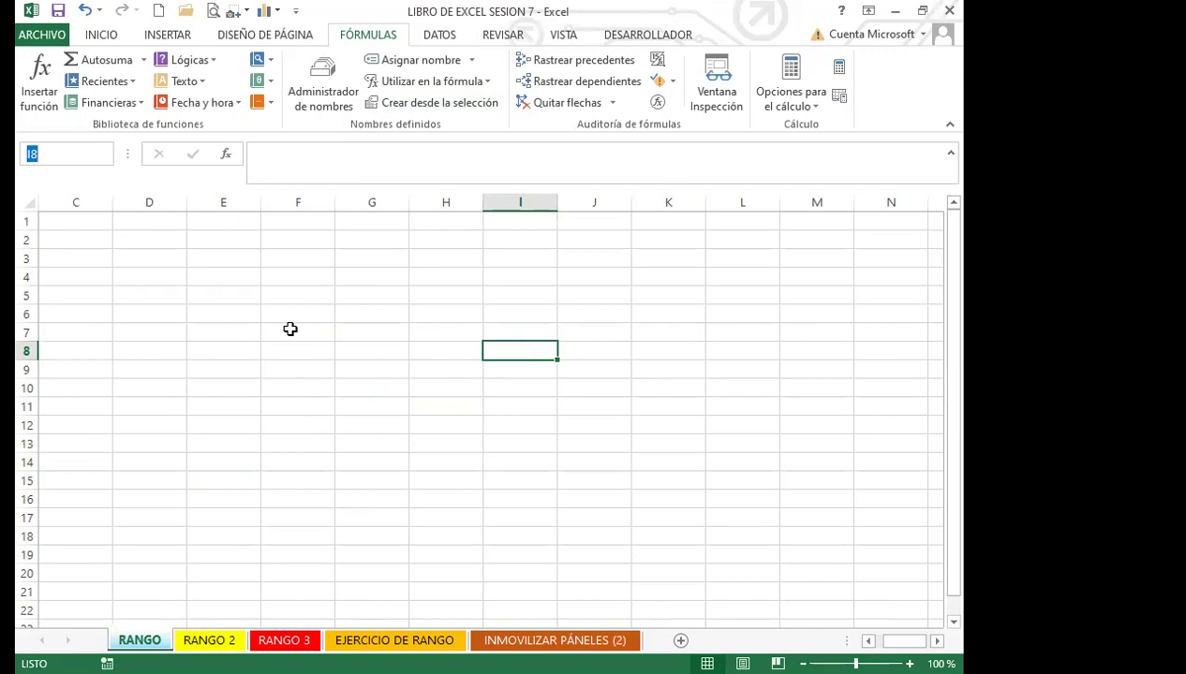
click(103, 157)
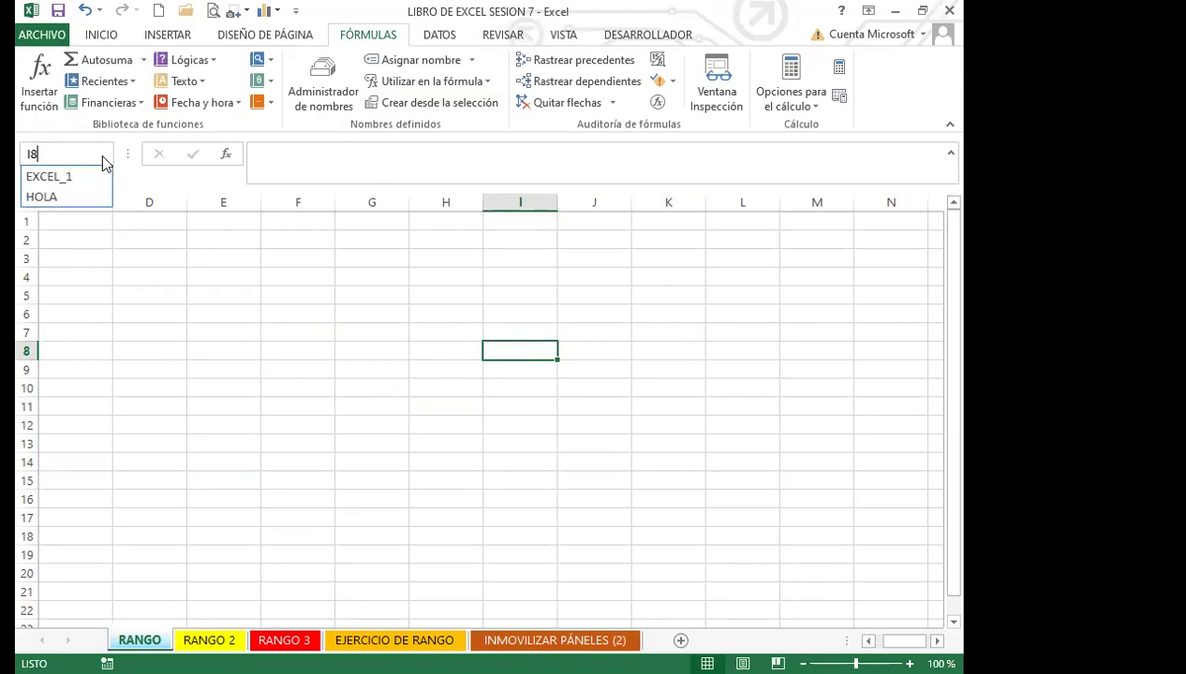
click(141, 253)
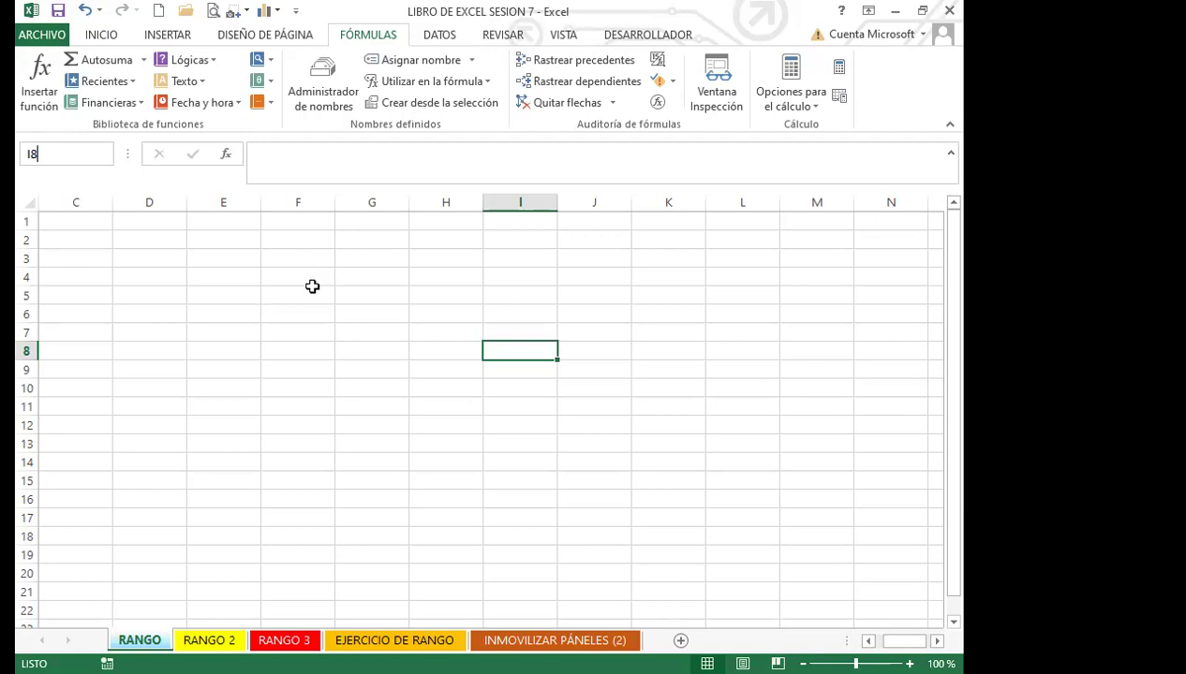
click(277, 311)
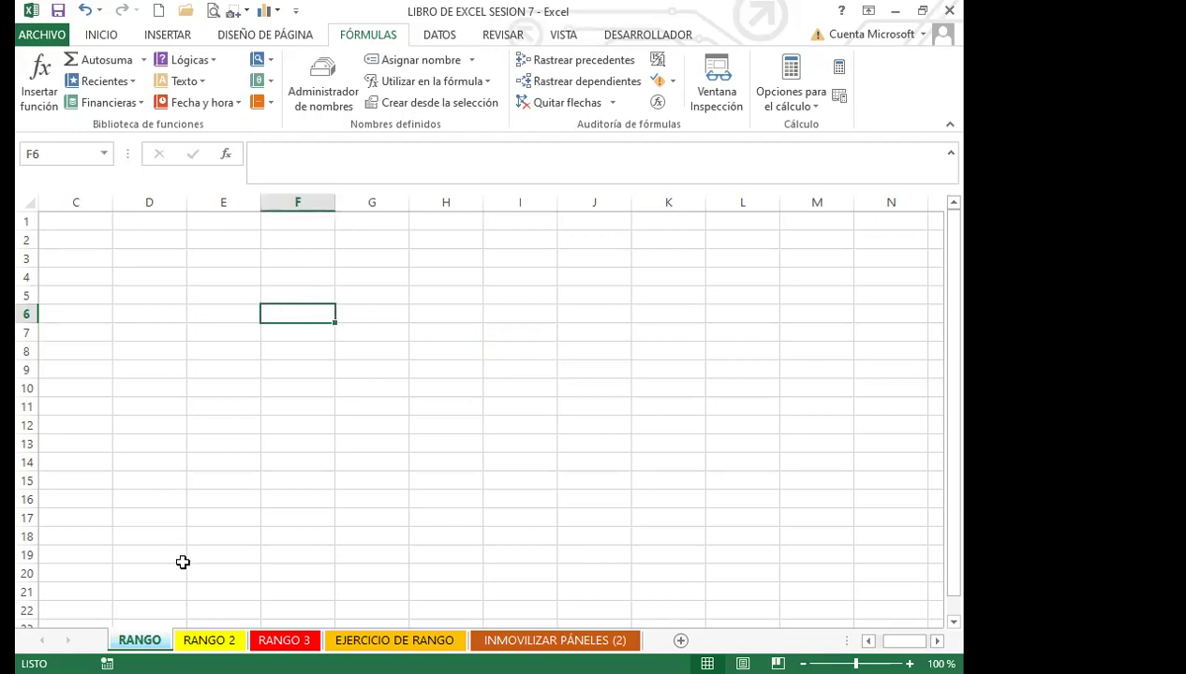
Step: Switch to the INMOVILIZAR PÁNELES (2) sheet and go far below the end of its table, to cell F167
click(574, 637)
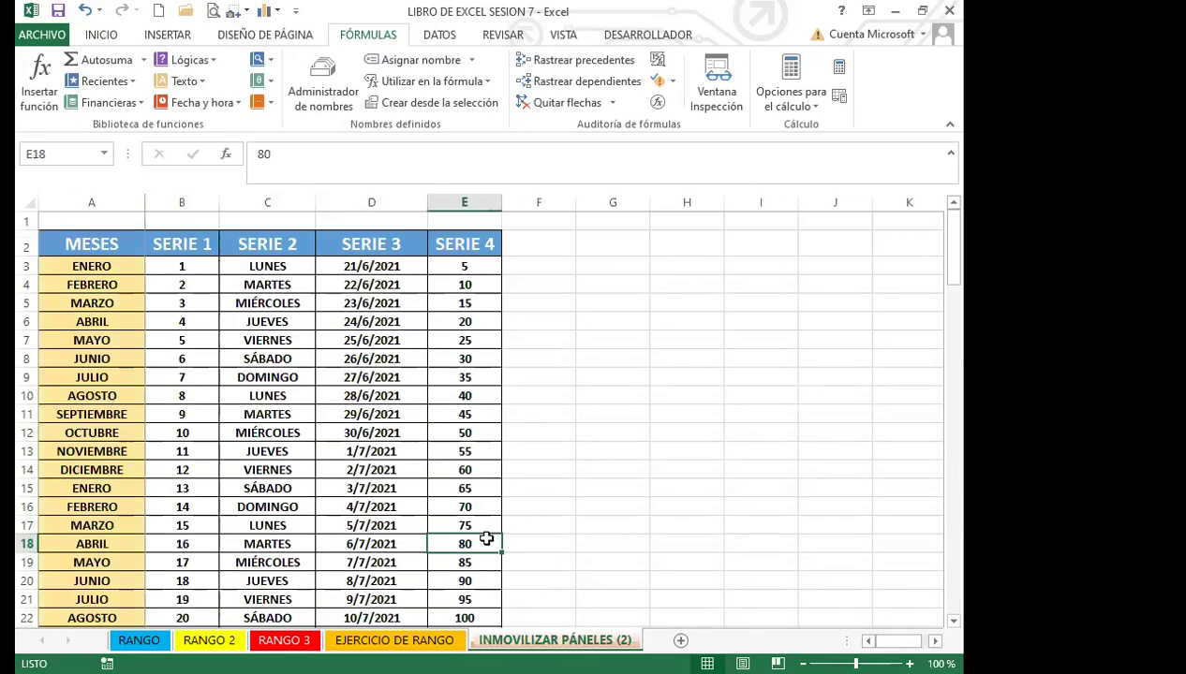
click(580, 488)
key(Down)
key(Down)
key(Down)
key(Down)
key(Down)
key(Down)
key(Down)
key(Down)
key(Down)
key(Down)
key(Down)
key(Down)
key(Down)
key(Down)
key(Down)
key(Down)
key(Down)
key(Down)
key(Down)
key(Down)
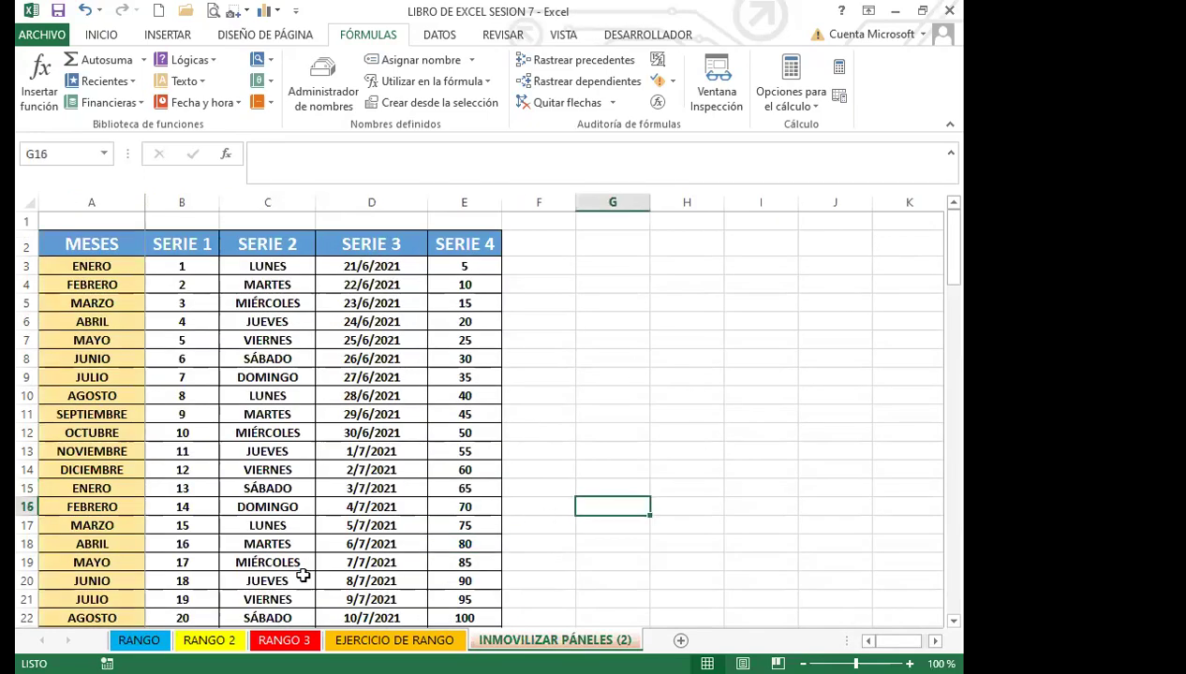
key(Down)
key(Down)
key(Down)
key(Down)
key(Down)
key(Down)
key(Down)
key(Down)
key(Down)
key(Down)
key(Down)
key(Down)
key(Down)
key(Down)
key(Down)
key(Down)
key(Down)
key(Down)
key(Down)
key(Down)
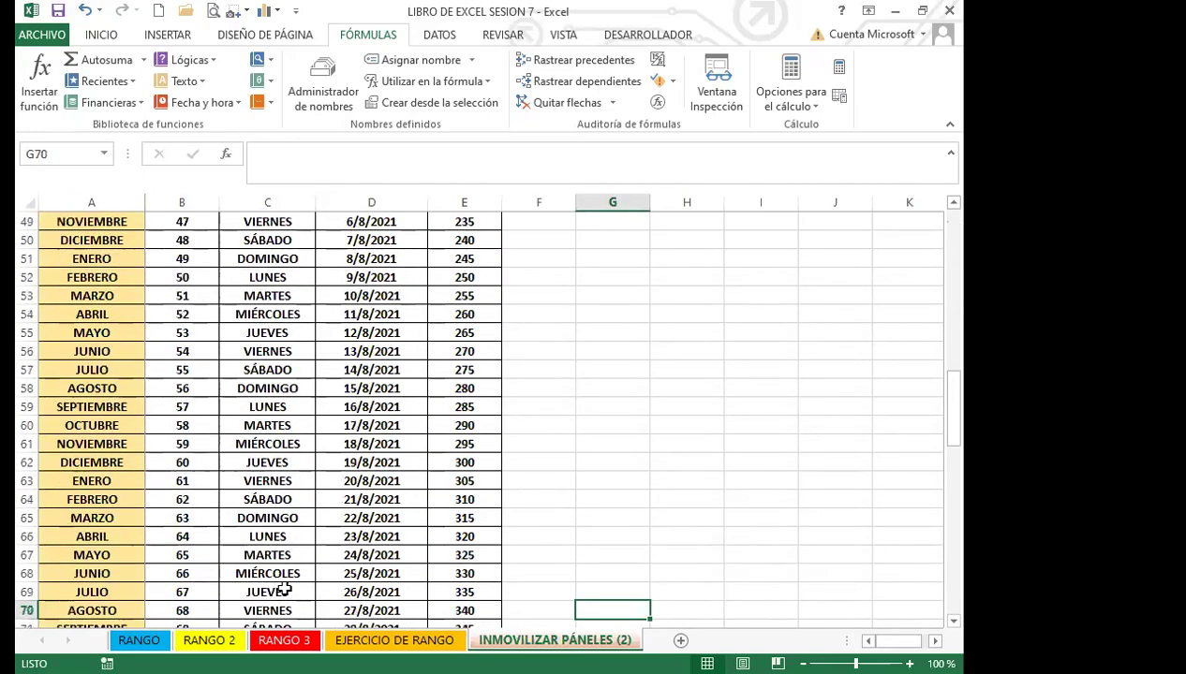
key(Down)
key(Down)
key(Down)
key(Down)
key(Down)
key(Down)
key(Down)
key(Down)
key(Down)
key(Down)
key(Down)
key(Down)
key(Down)
key(Down)
key(Down)
key(Down)
key(Down)
key(Down)
key(Down)
key(Down)
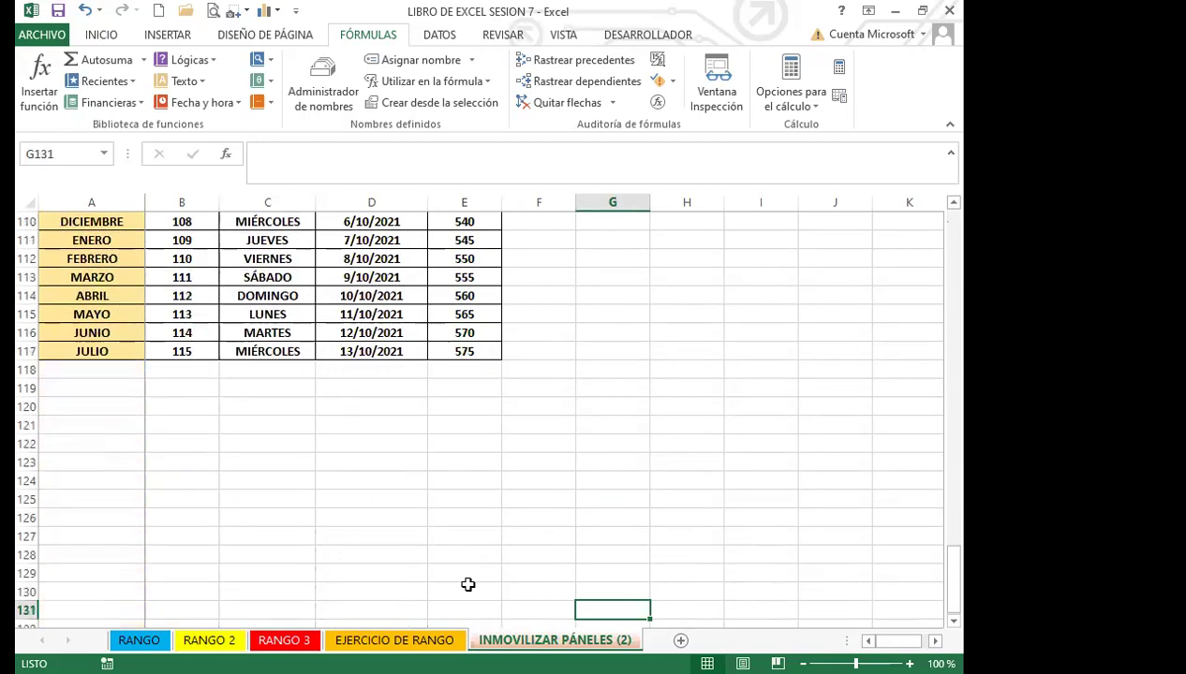
click(564, 592)
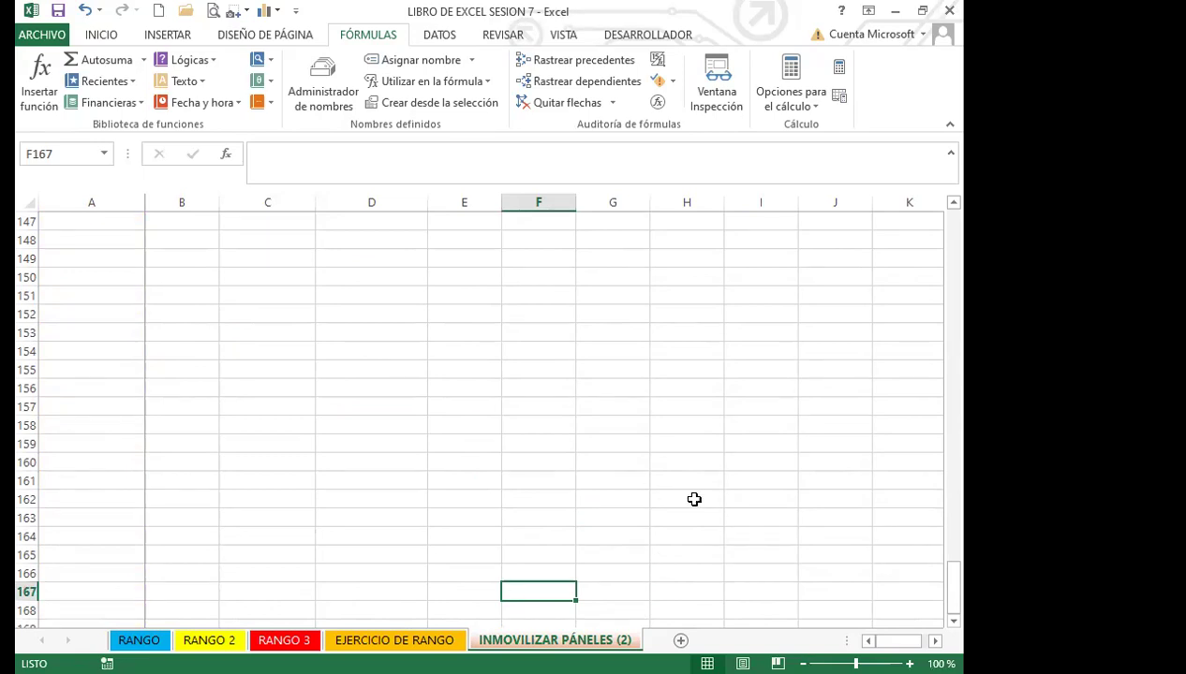
Step: Recall the HOLA range by entering its defined name from this other sheet, and view it from column A
click(74, 150)
text(HOLA)
key(Return)
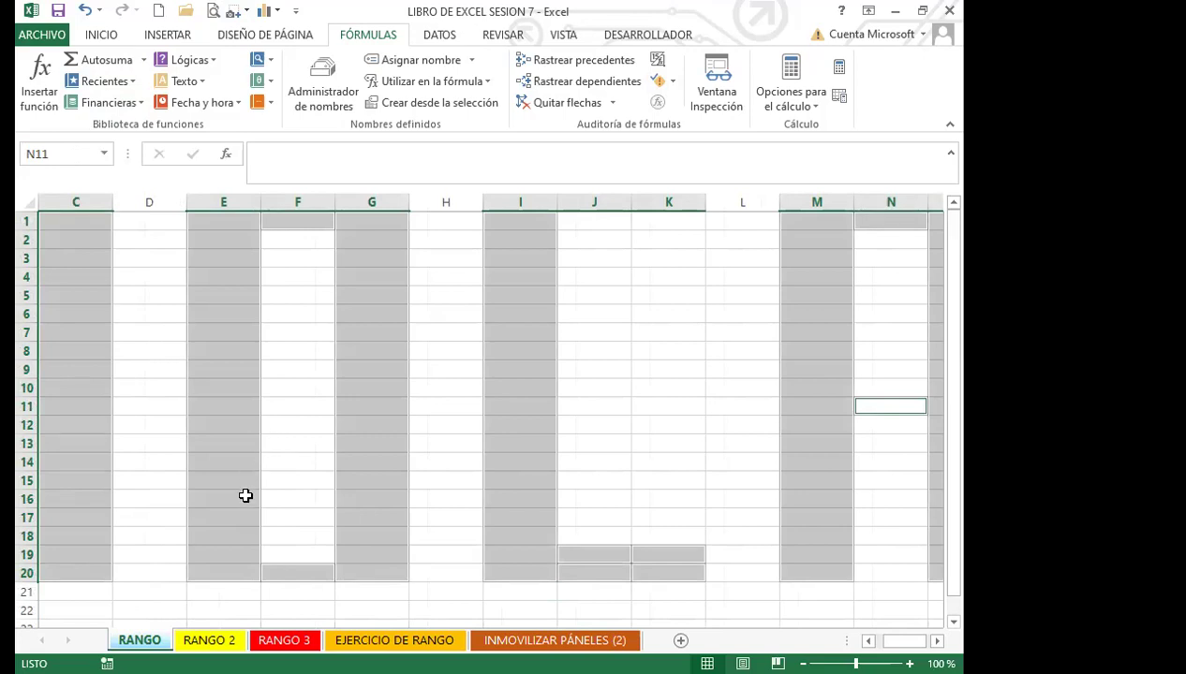
drag(905, 641, 897, 641)
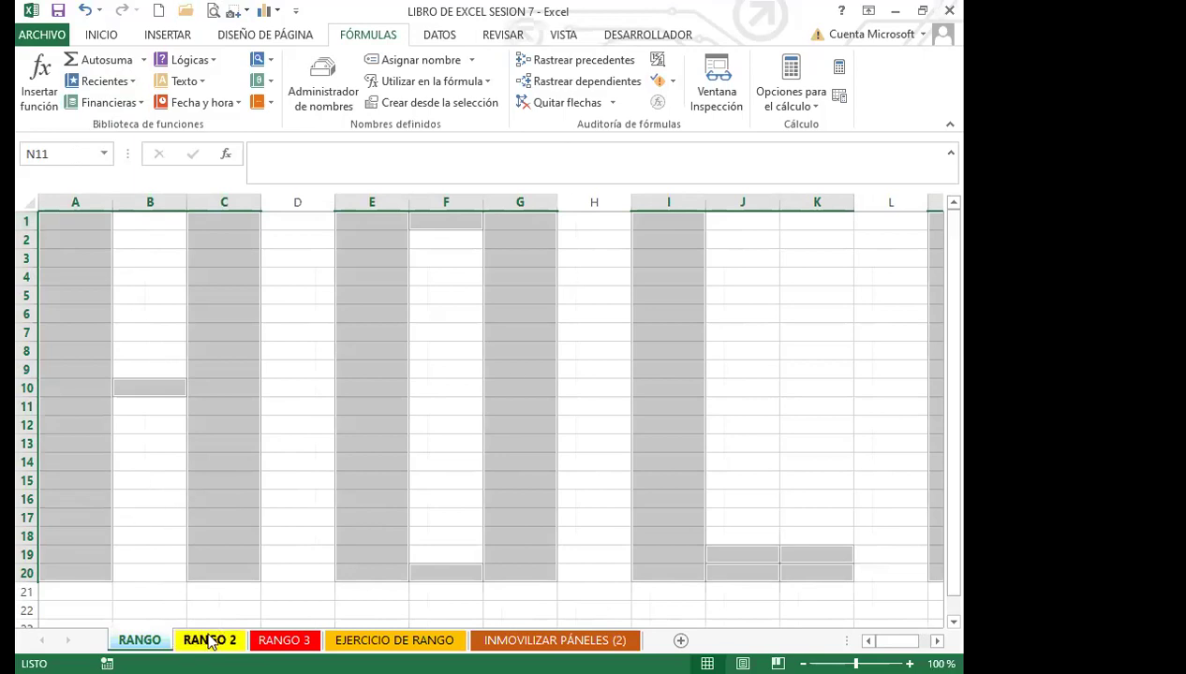
Step: Return to the INMOVILIZAR PÁNELES (2) sheet and review the workbook's defined names in the name manager
click(608, 641)
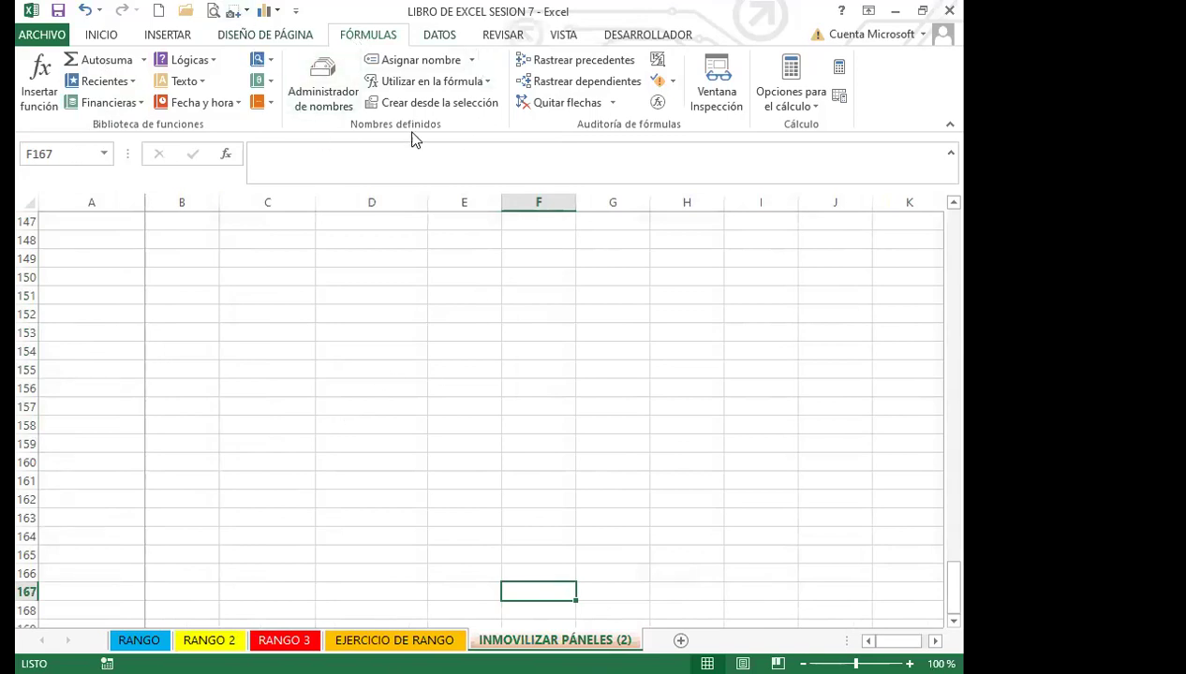
click(320, 71)
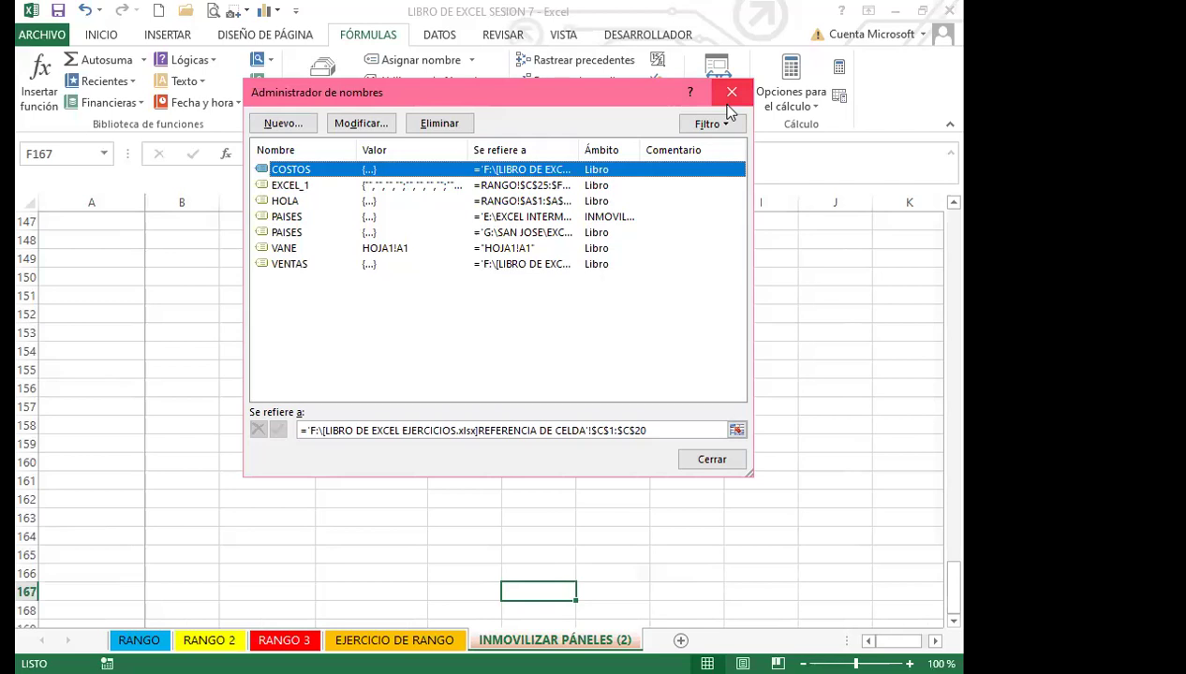
key(Escape)
Step: Add a new sheet, recall the EXCEL_1 range from it by its defined name, and check down to the range's last row
click(682, 640)
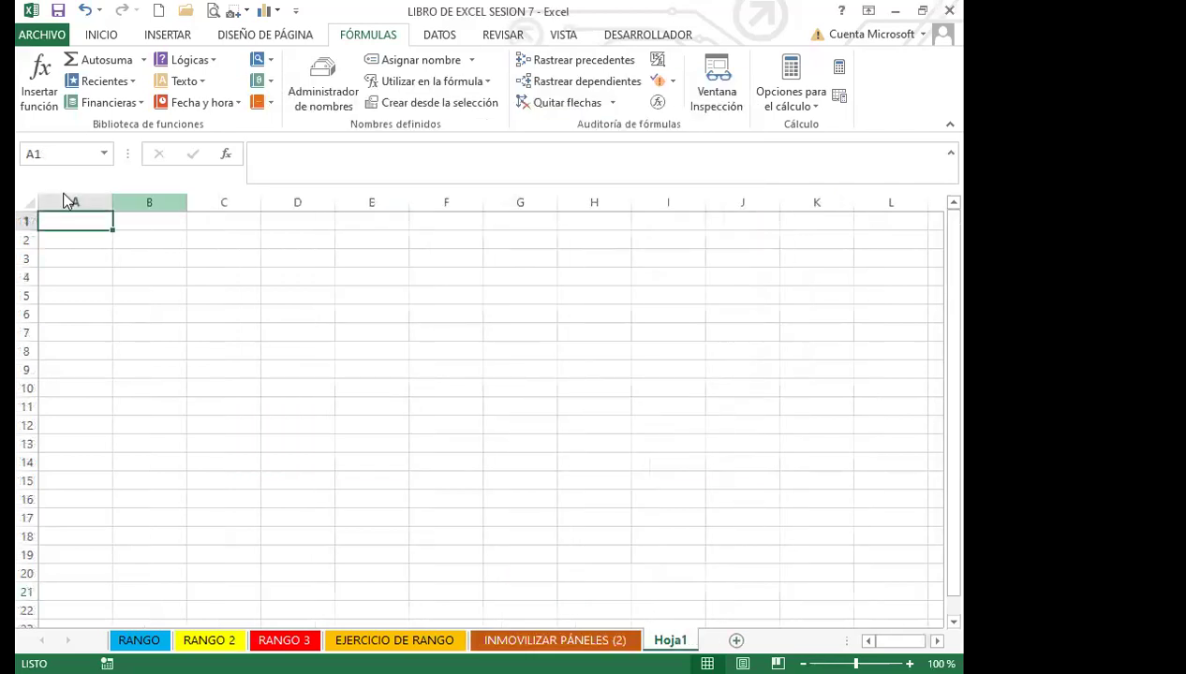
click(81, 155)
text(ESCEL)
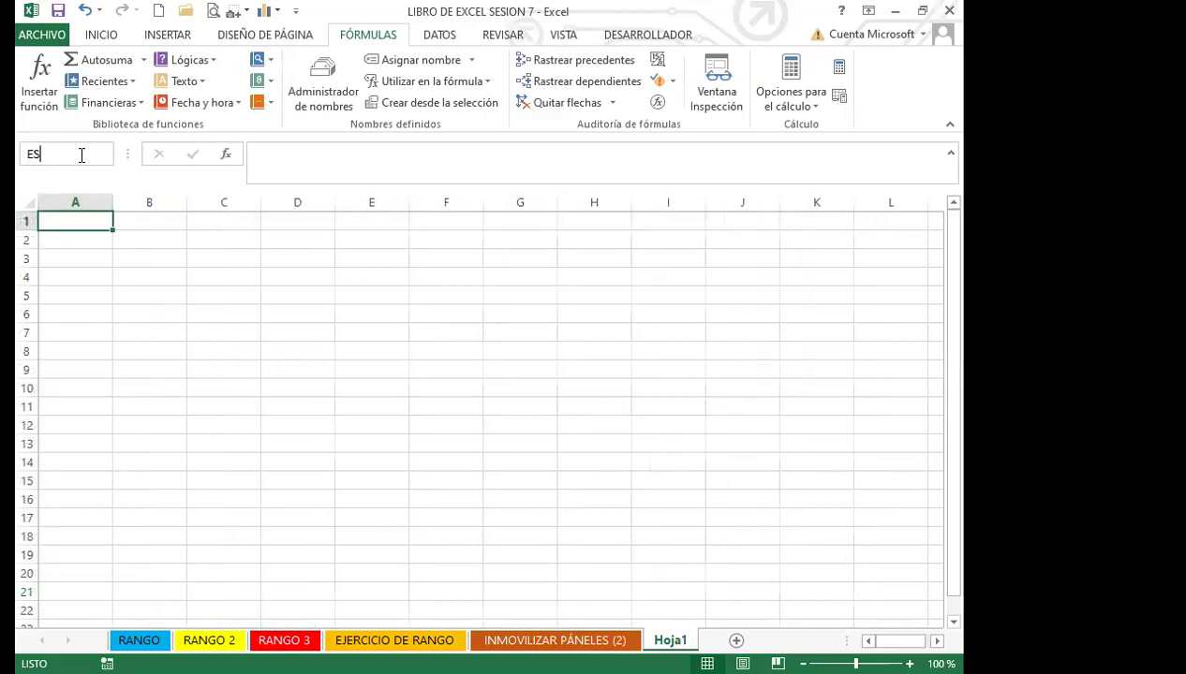
key(BackSpace)
key(BackSpace)
key(BackSpace)
key(BackSpace)
text(XCEL_1)
key(Return)
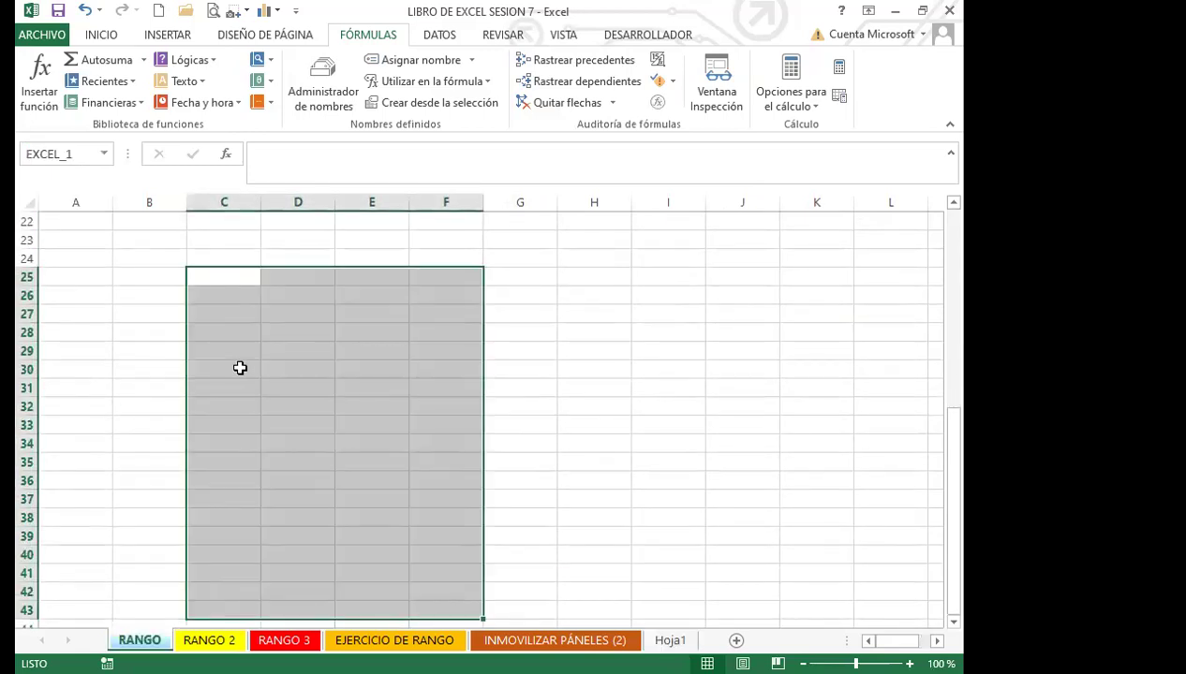
scroll(409, 516, down, 2)
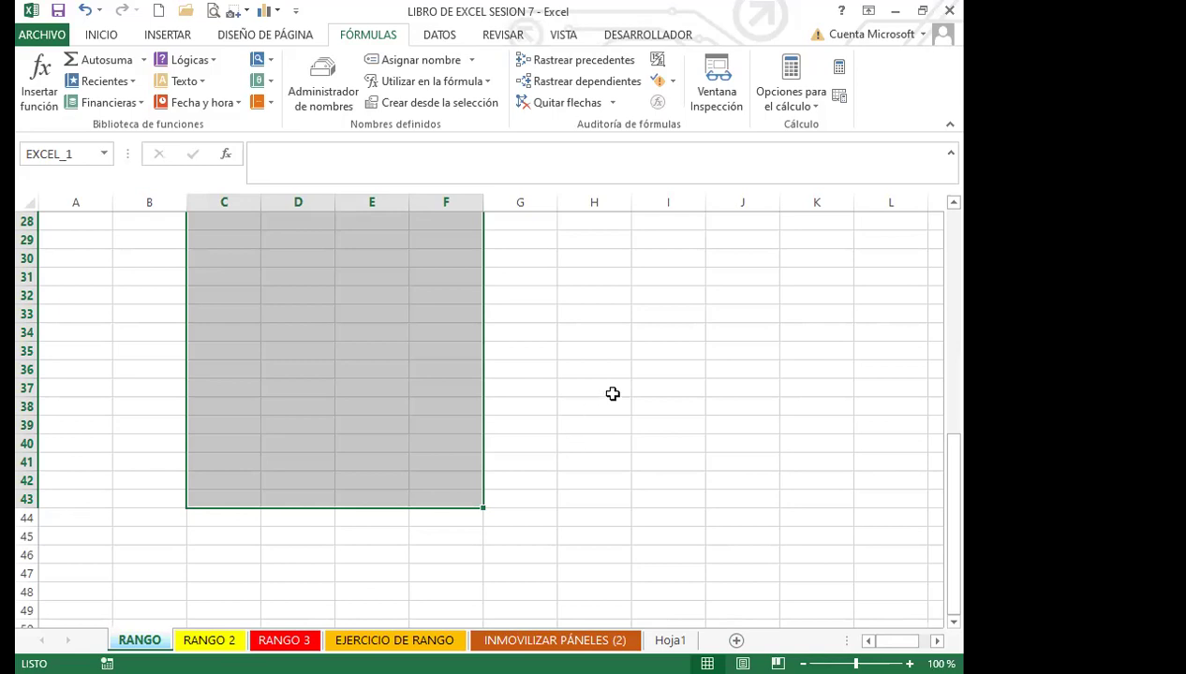
Step: Switch to the RANGO 2 sheet and select the HOTEL X DÍA column with its header, B1:B7
click(528, 390)
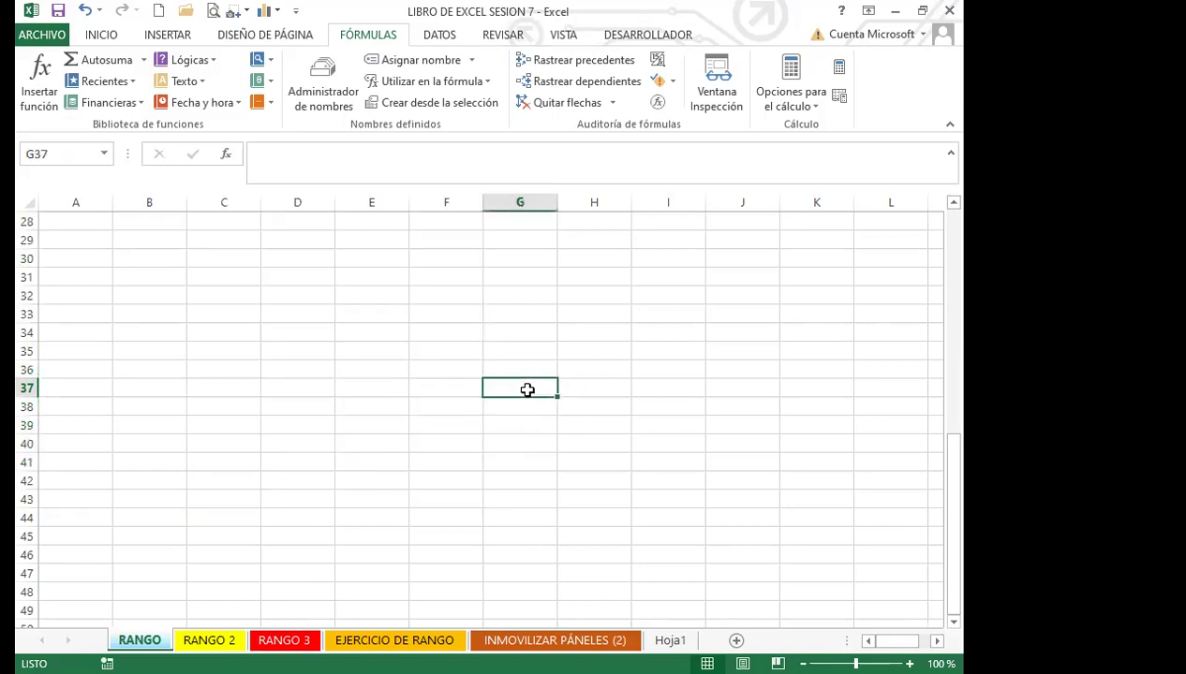
click(283, 352)
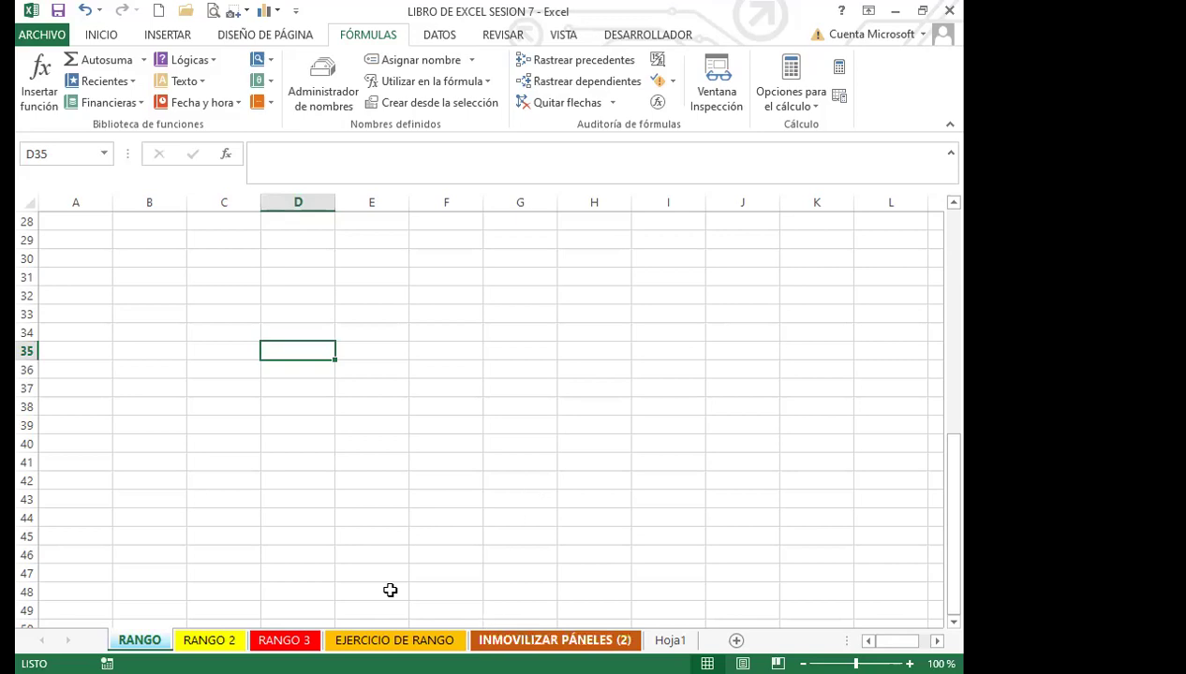
click(141, 375)
click(205, 640)
click(301, 517)
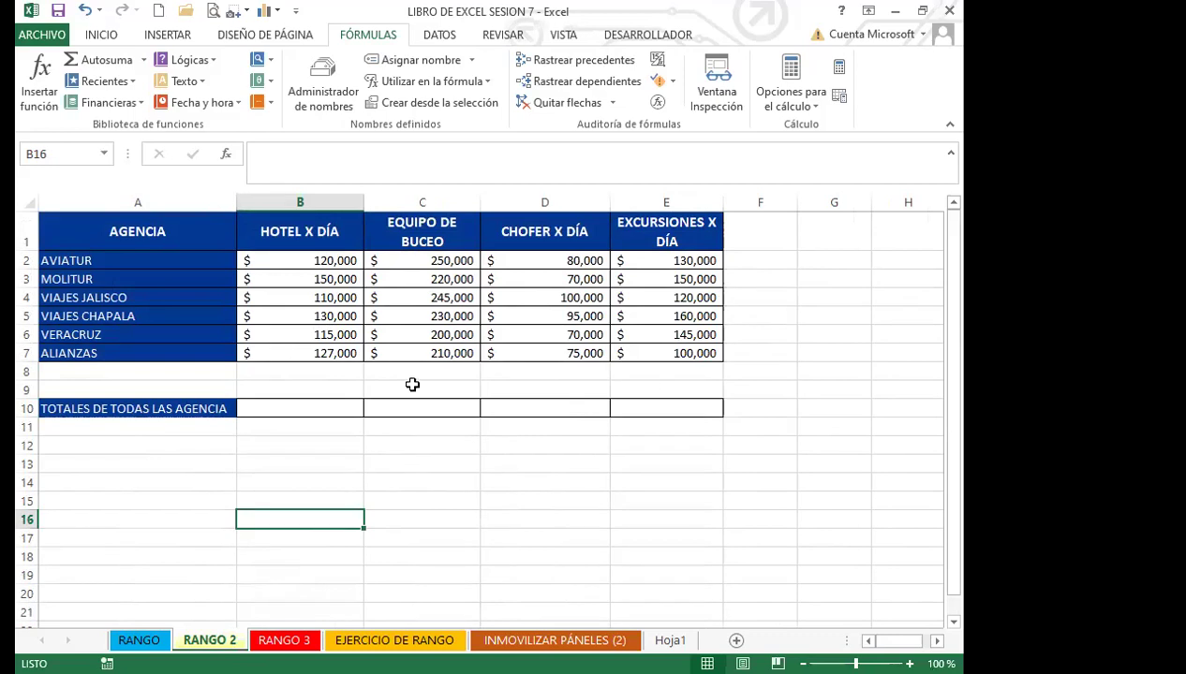
click(518, 446)
click(308, 408)
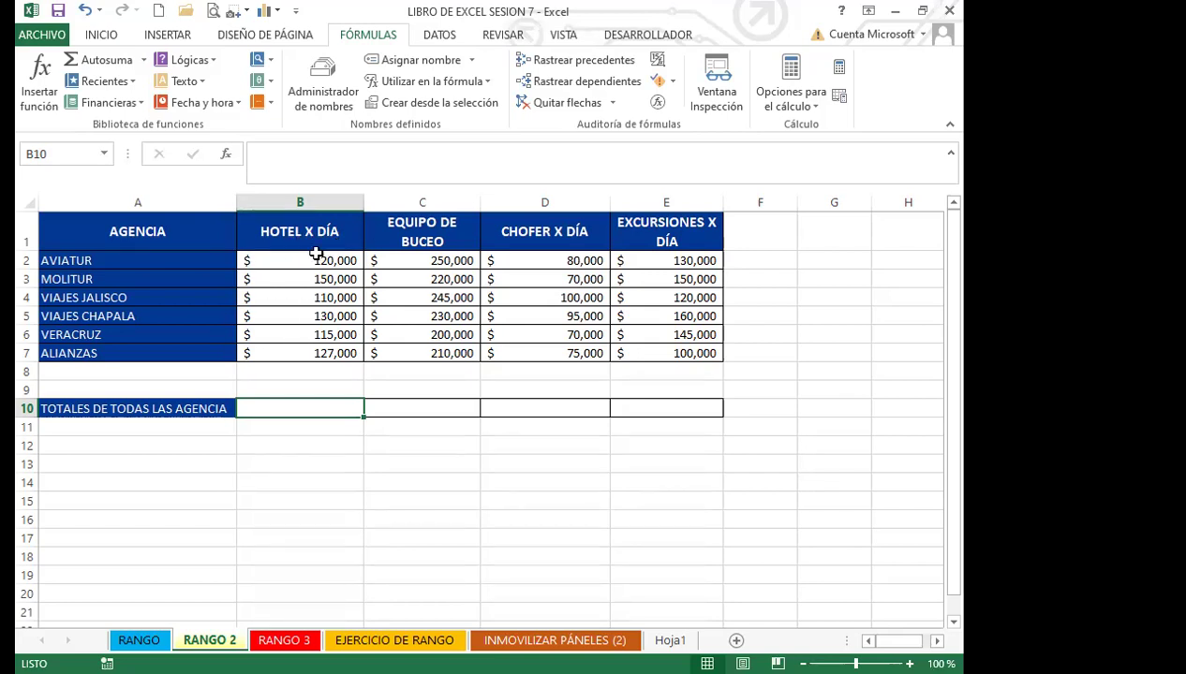
drag(320, 232, 319, 353)
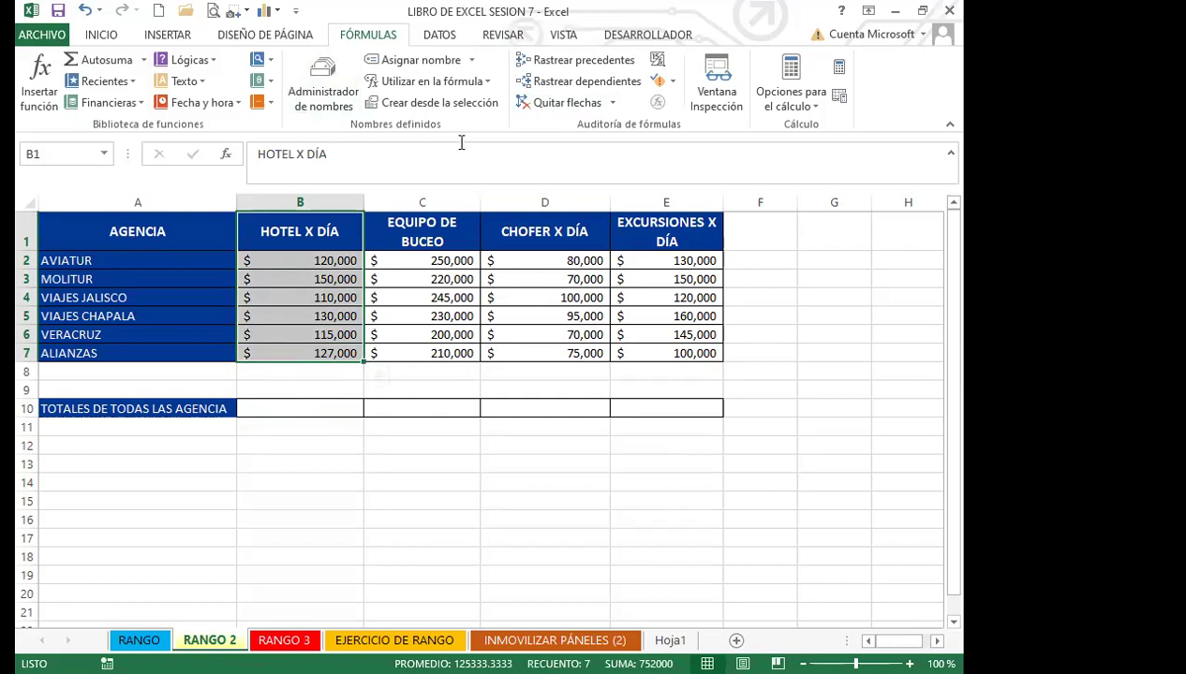
click(412, 59)
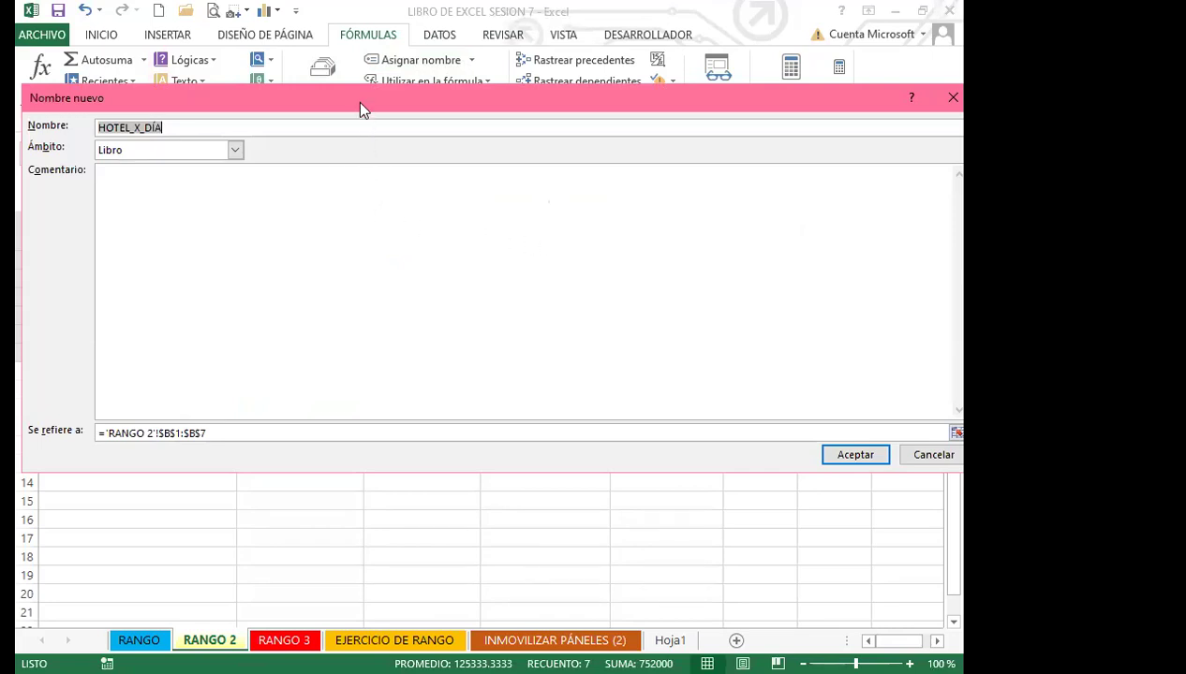
drag(363, 110, 580, 336)
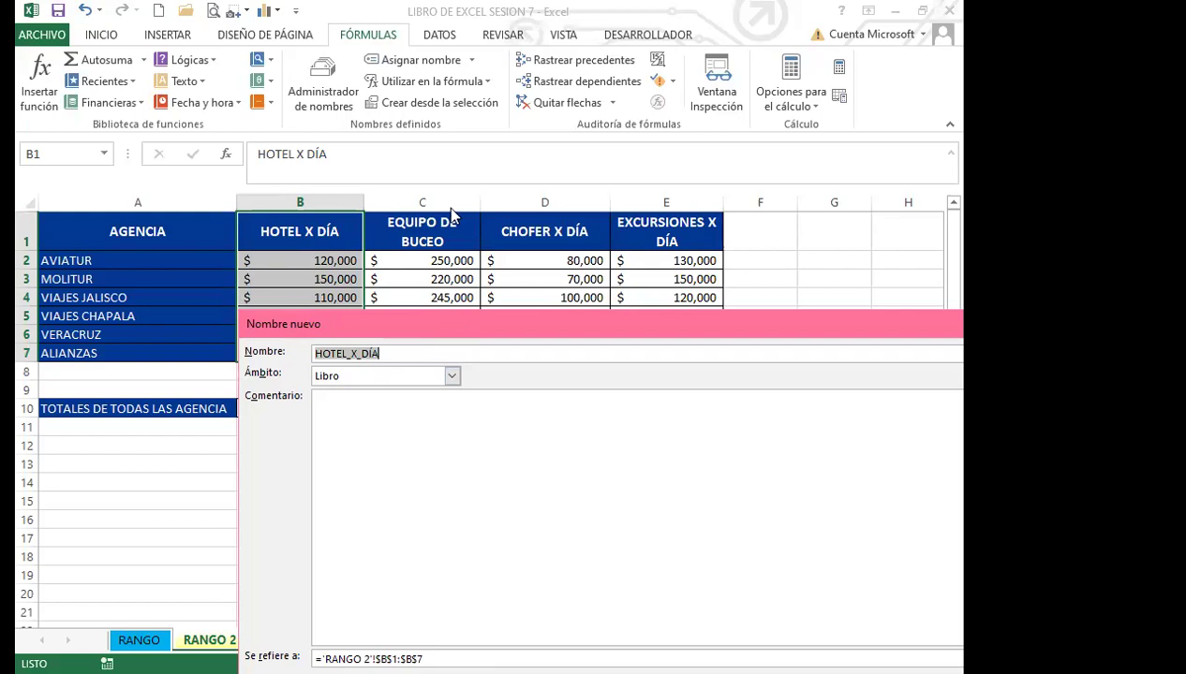
drag(451, 214, 431, 217)
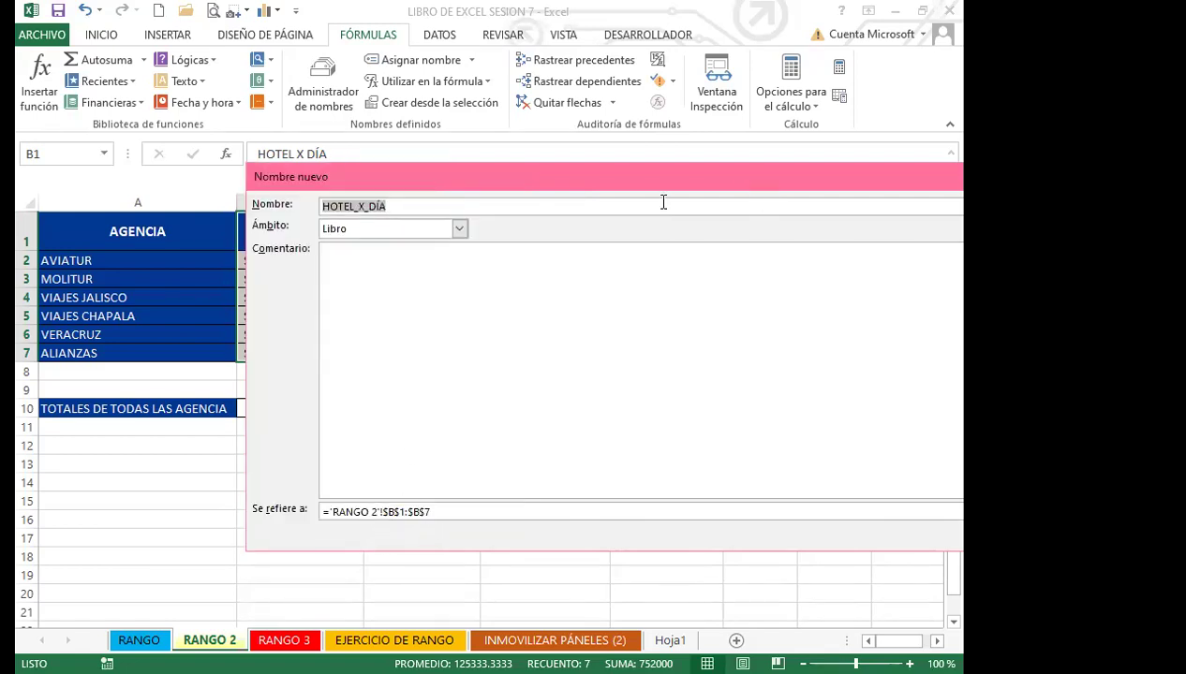
drag(692, 185, 469, 180)
click(924, 529)
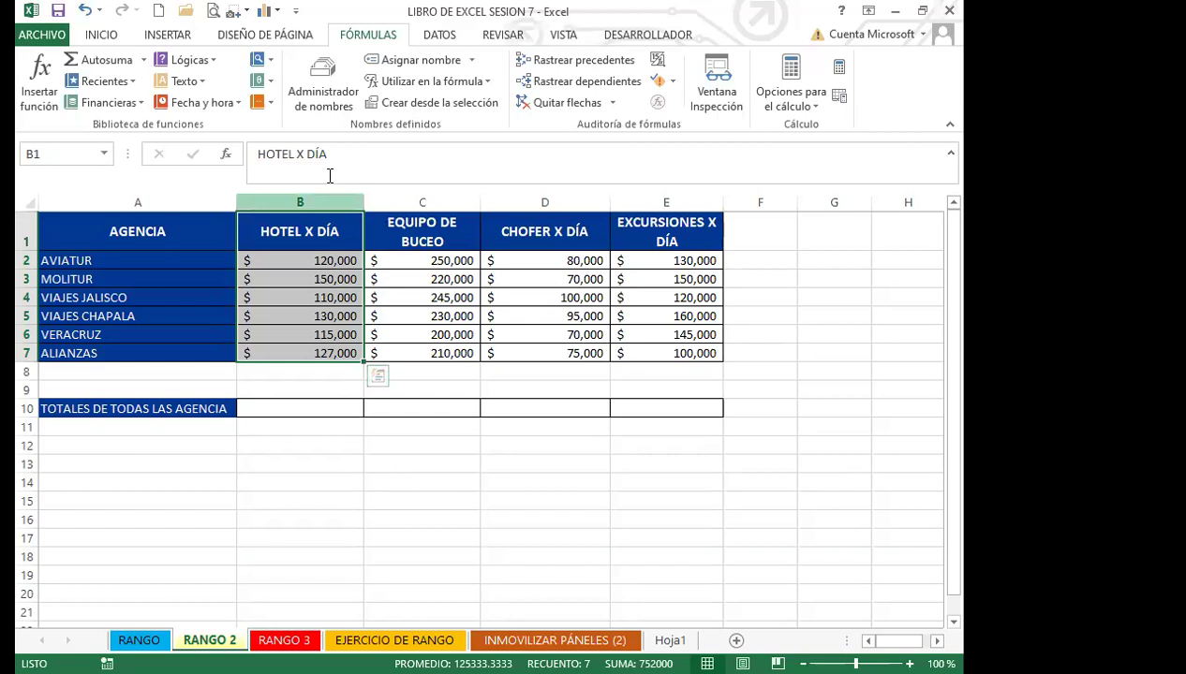
click(322, 82)
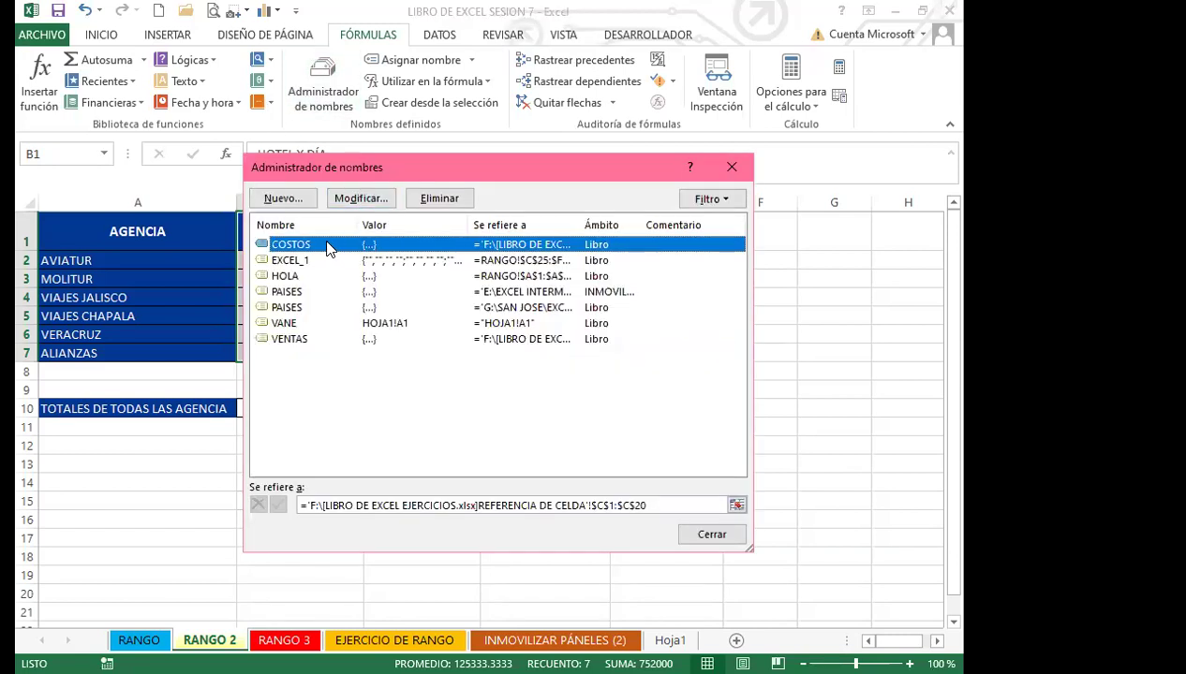
click(284, 200)
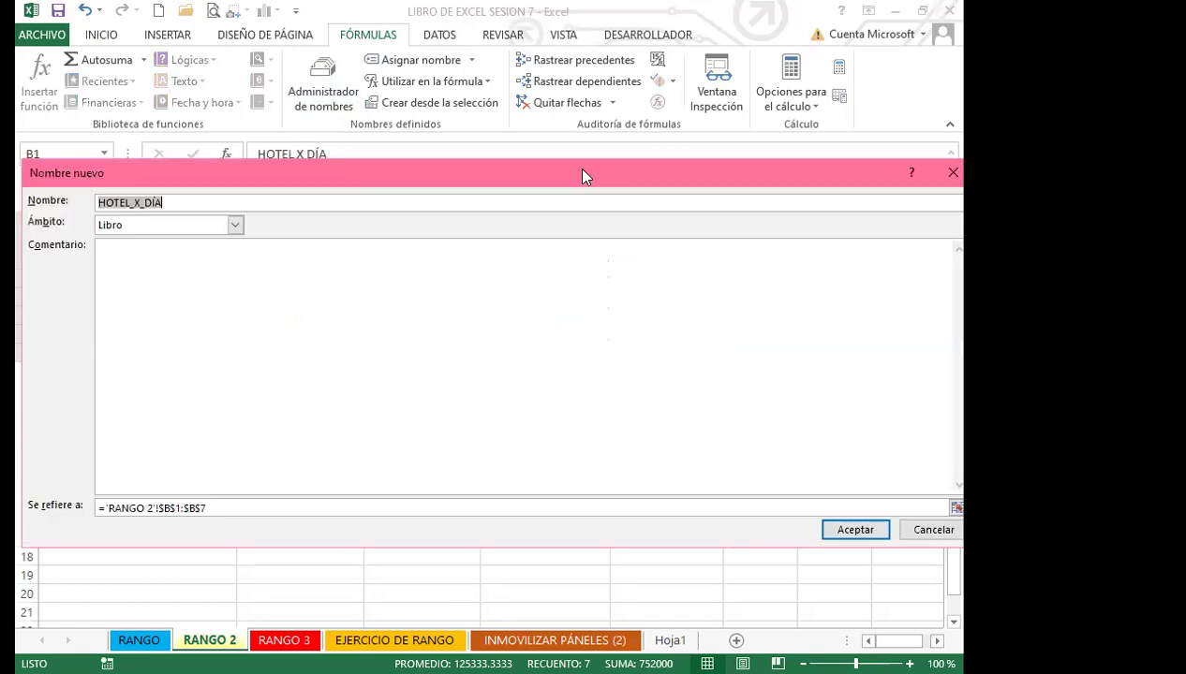
drag(582, 175, 881, 183)
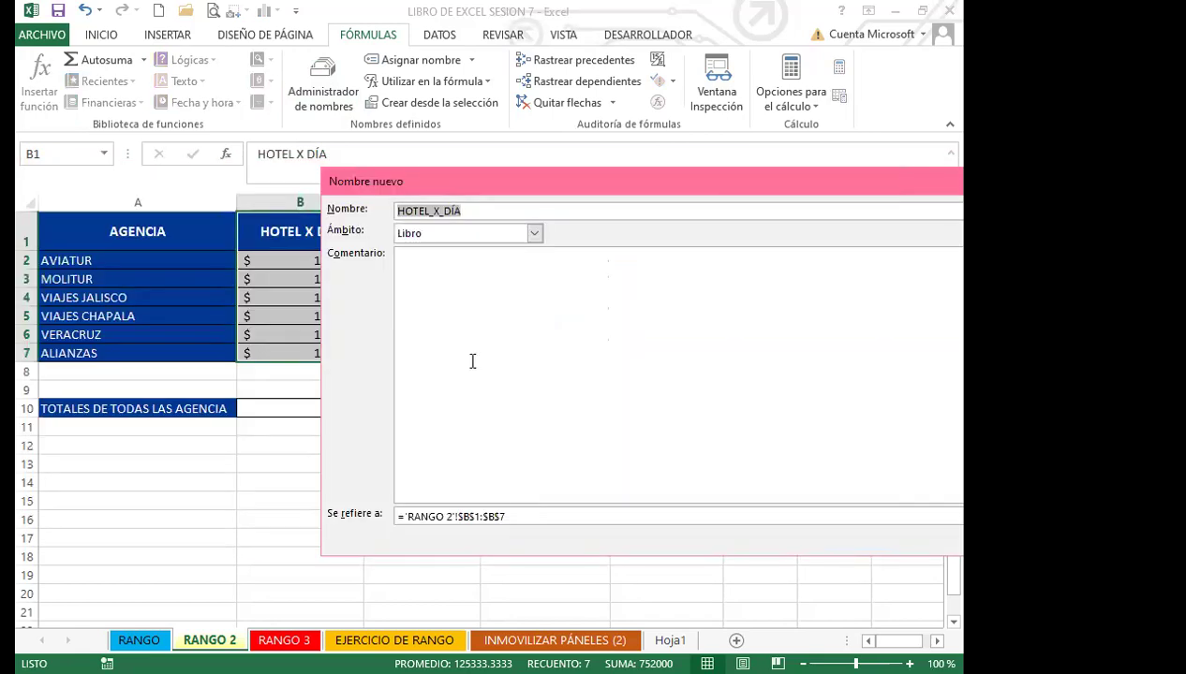
drag(661, 188, 368, 227)
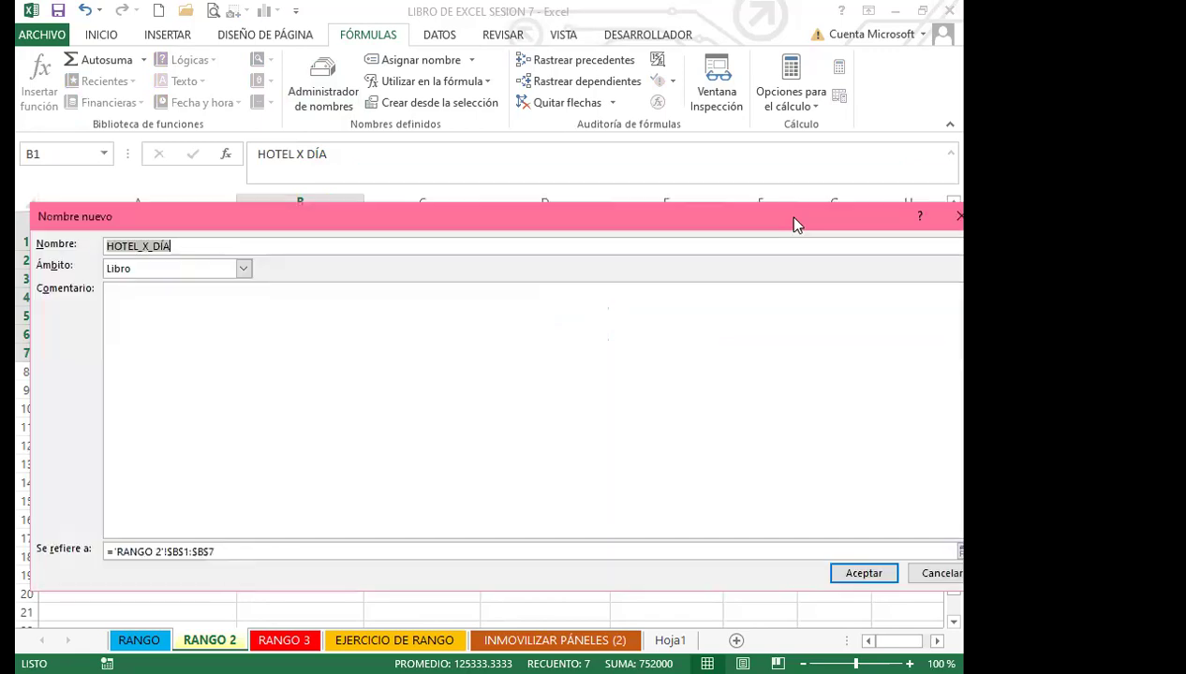
key(Escape)
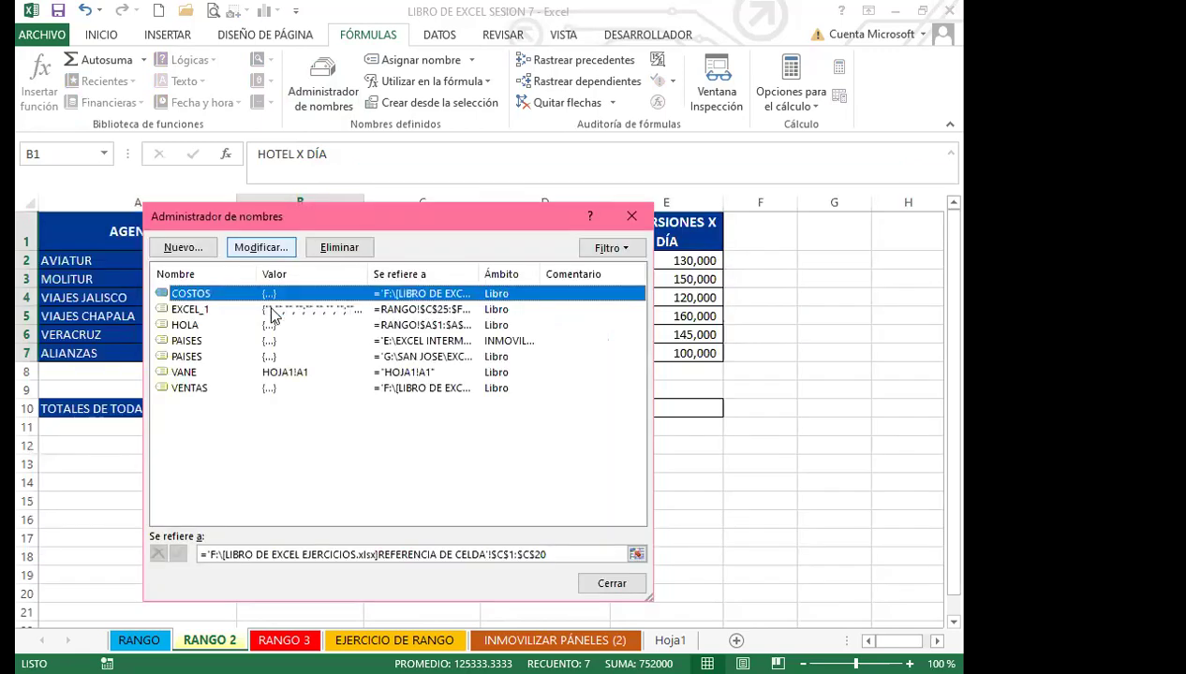
click(185, 248)
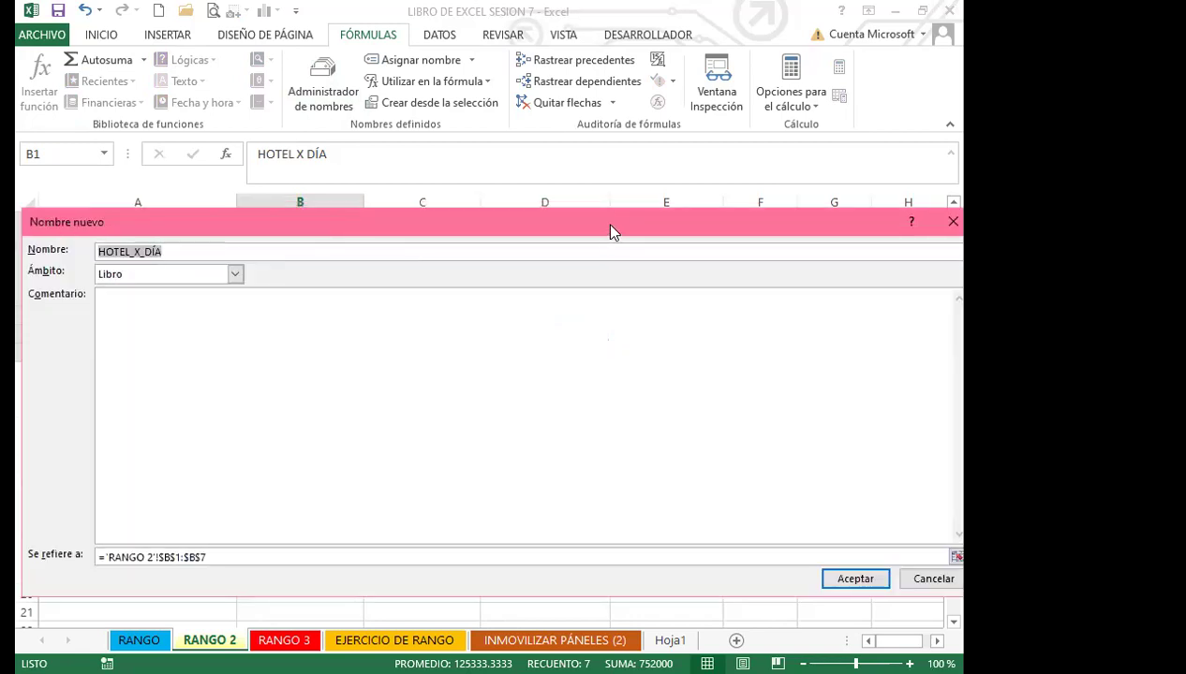
click(826, 222)
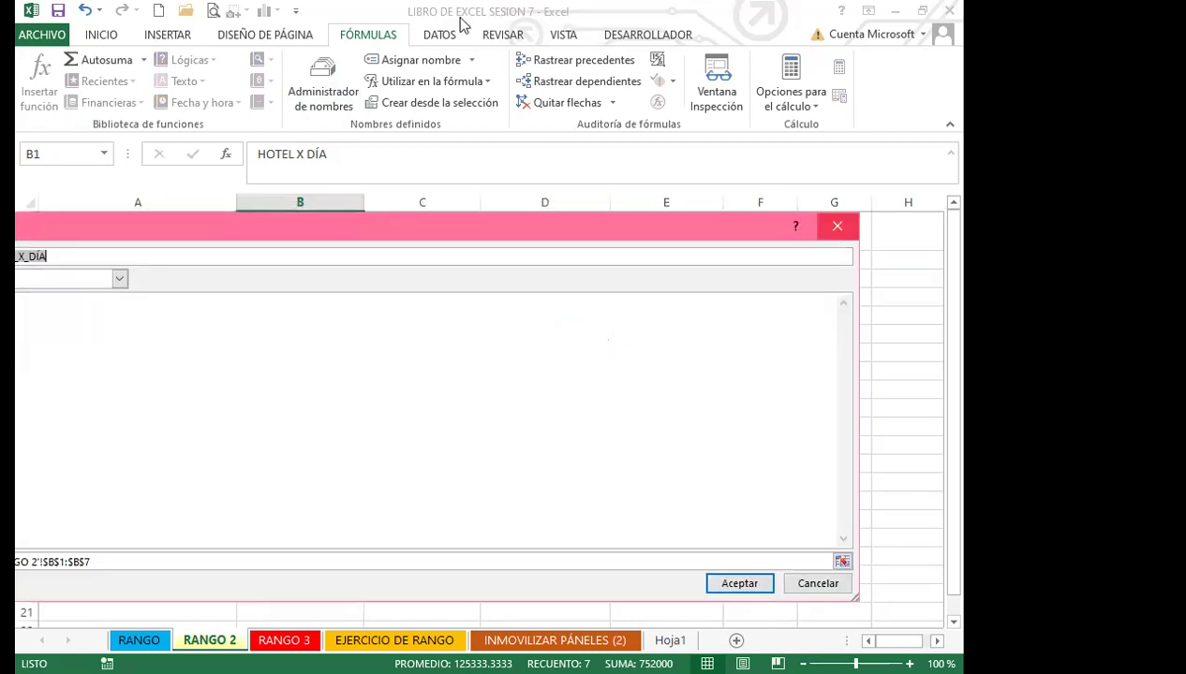
click(622, 226)
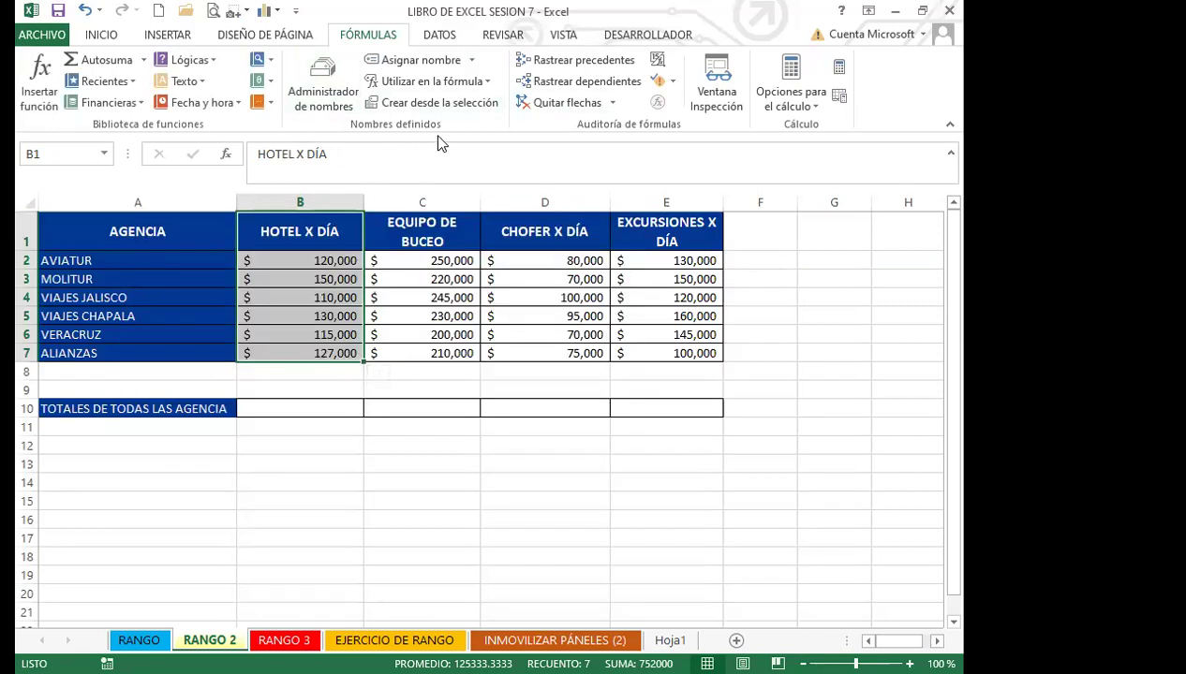
click(421, 60)
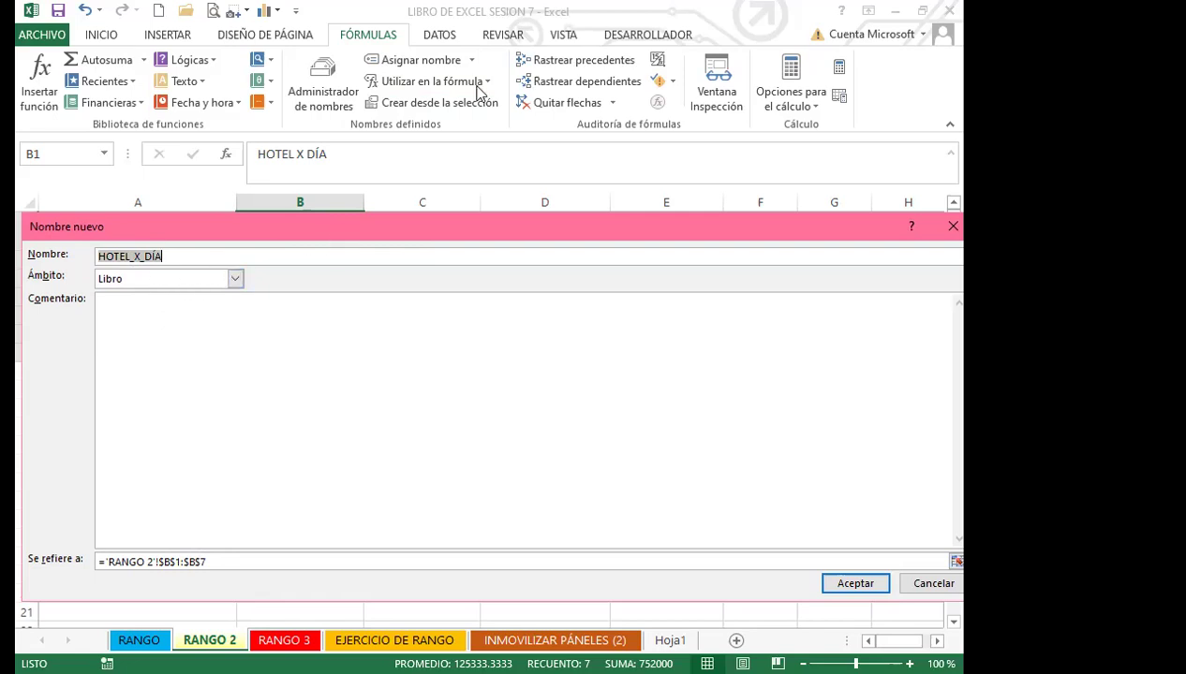
drag(336, 236, 485, 72)
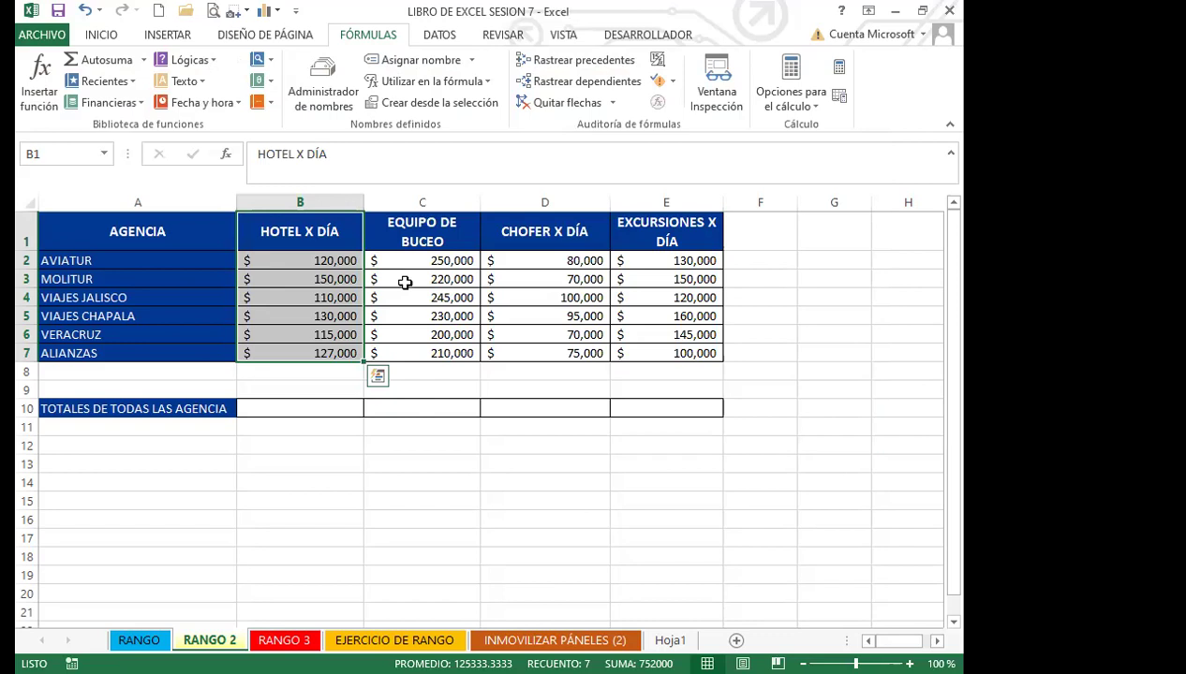
click(325, 373)
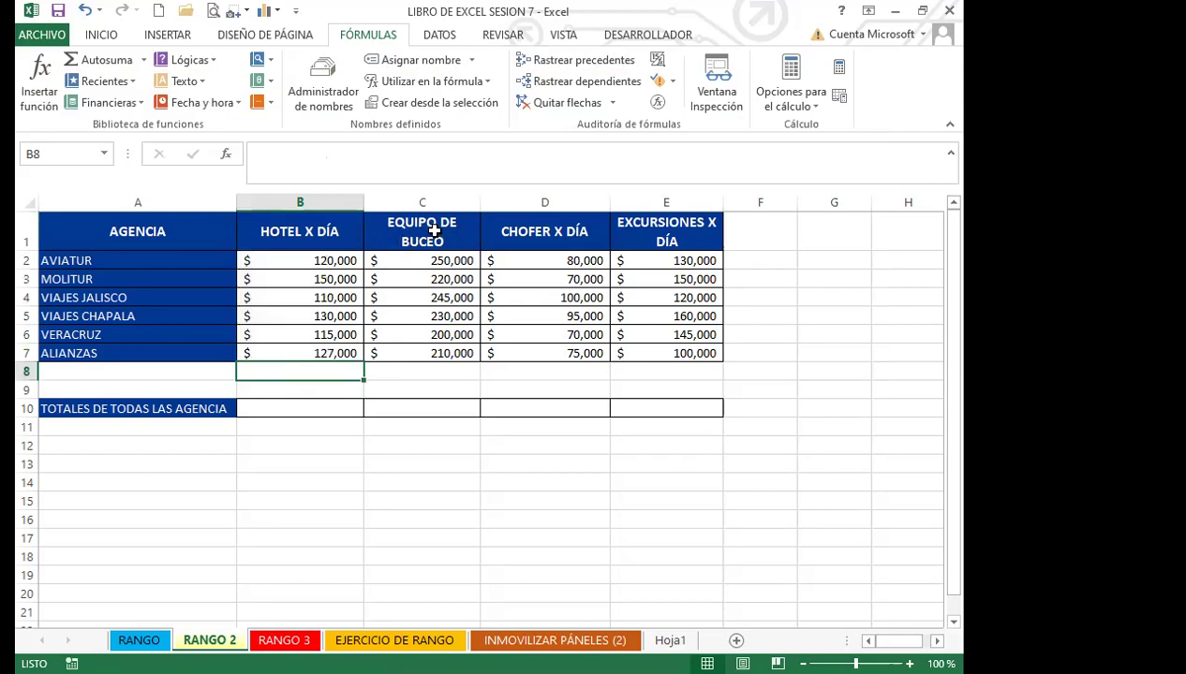
Step: Shrink the new-name dialog for the EQUIPO DE BUCEO range C1:C7, check the proposed name and reference, and cancel
drag(448, 229, 444, 353)
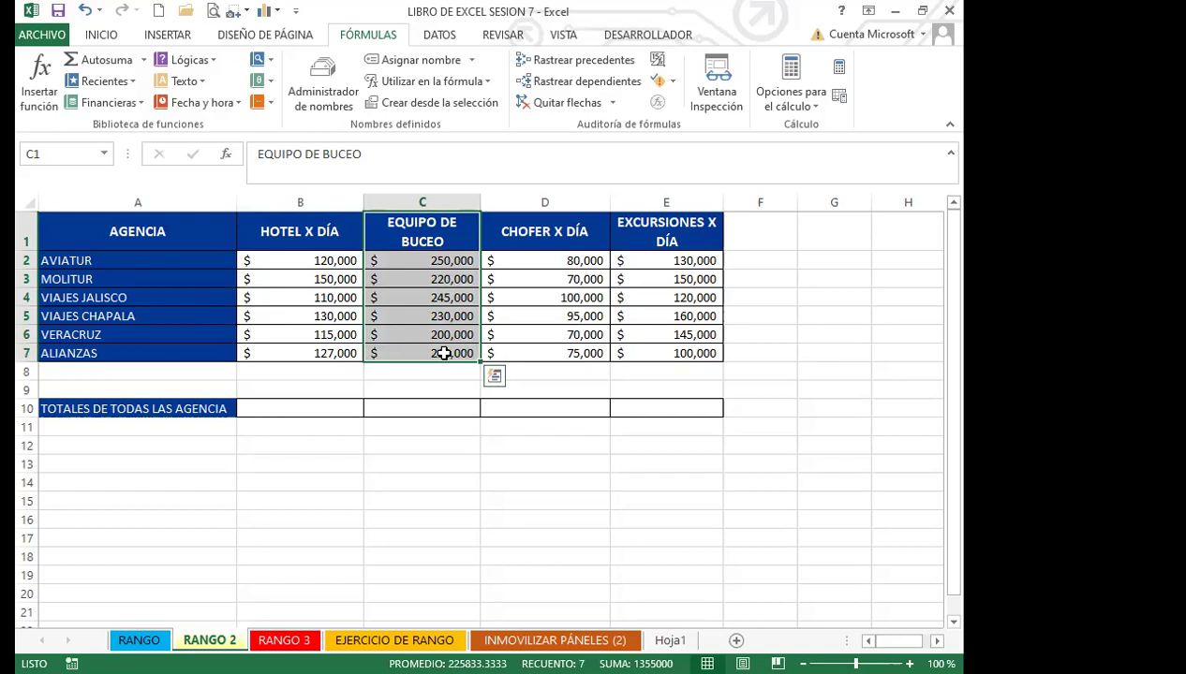
click(70, 151)
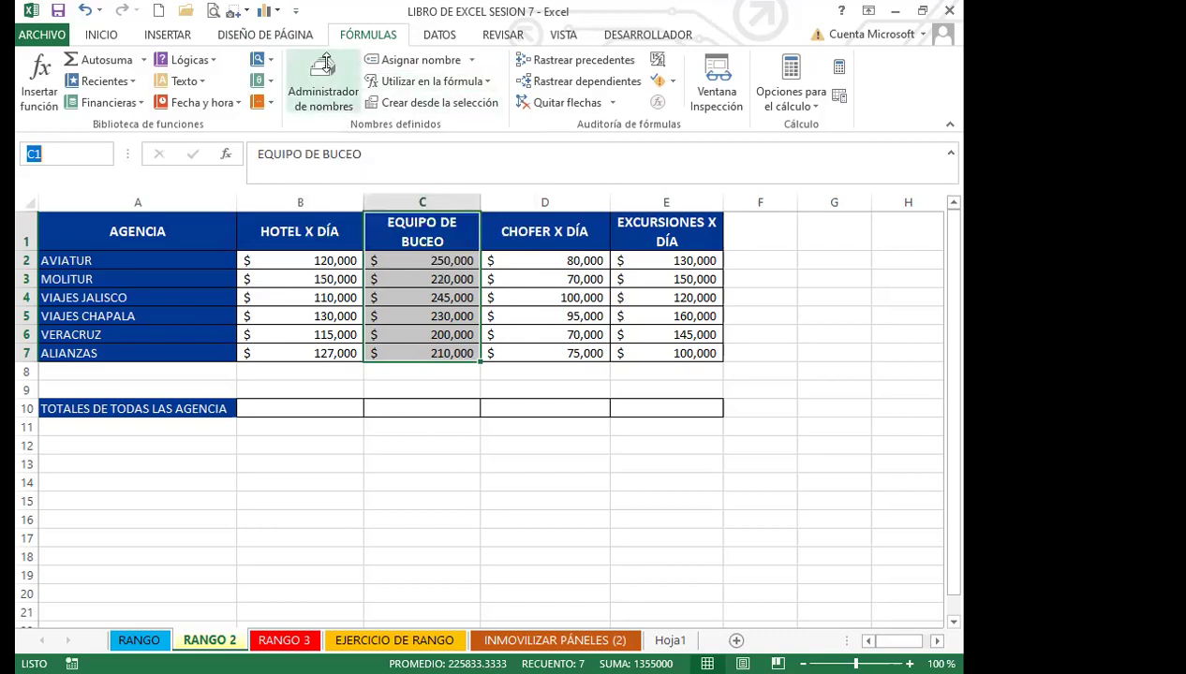
click(325, 62)
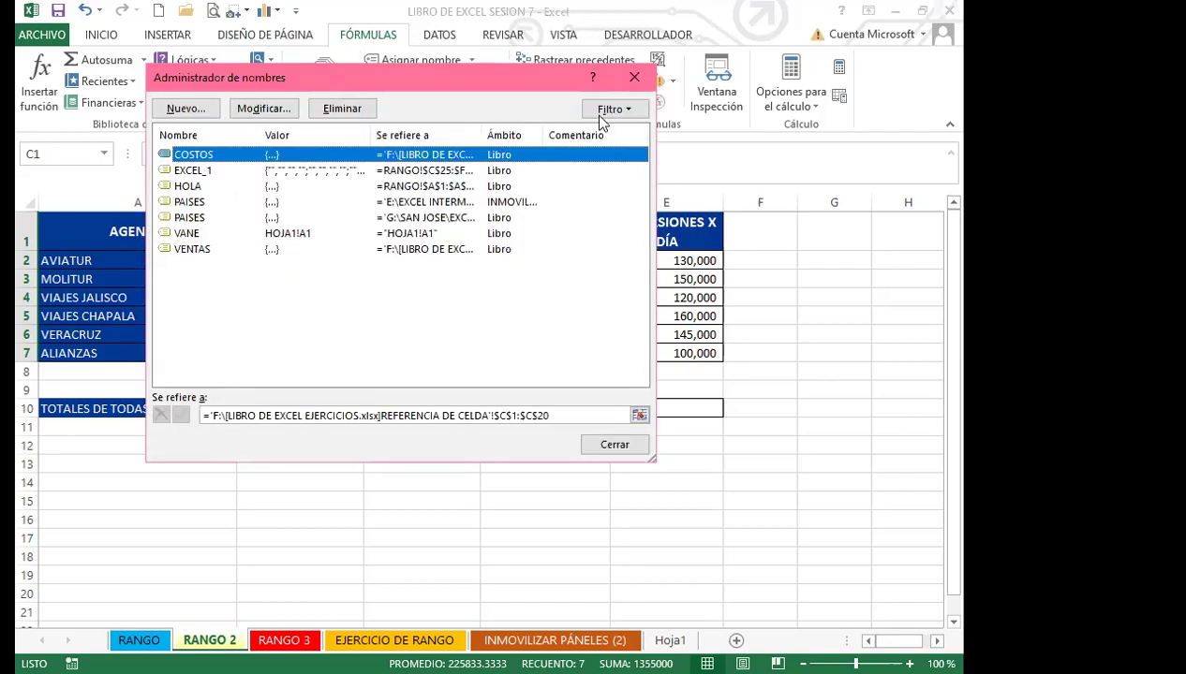
drag(374, 76, 601, 118)
click(409, 150)
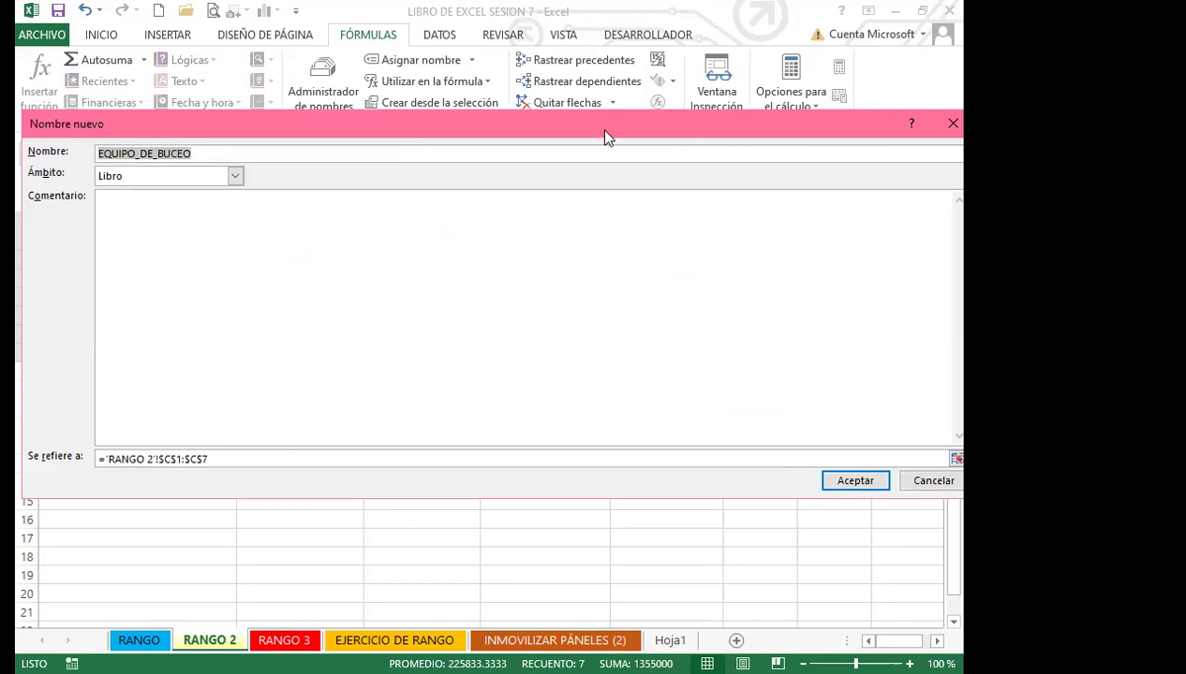
drag(606, 132, 521, 122)
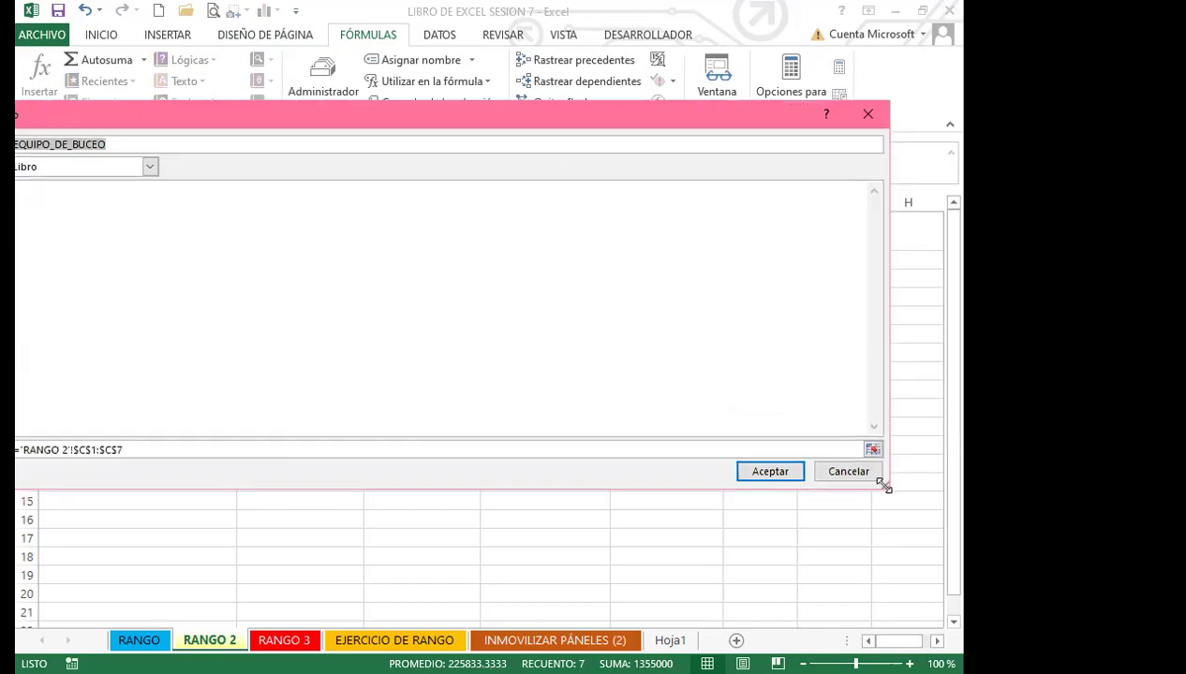
drag(884, 485, 268, 362)
drag(145, 120, 551, 160)
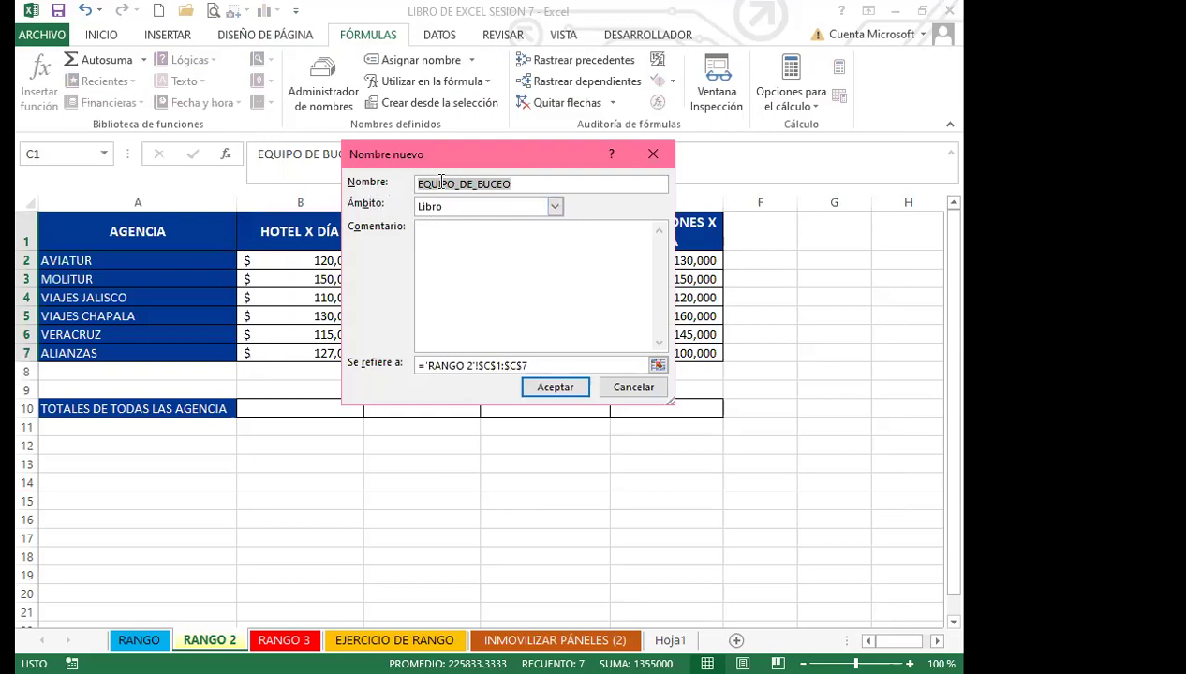
drag(486, 164, 488, 316)
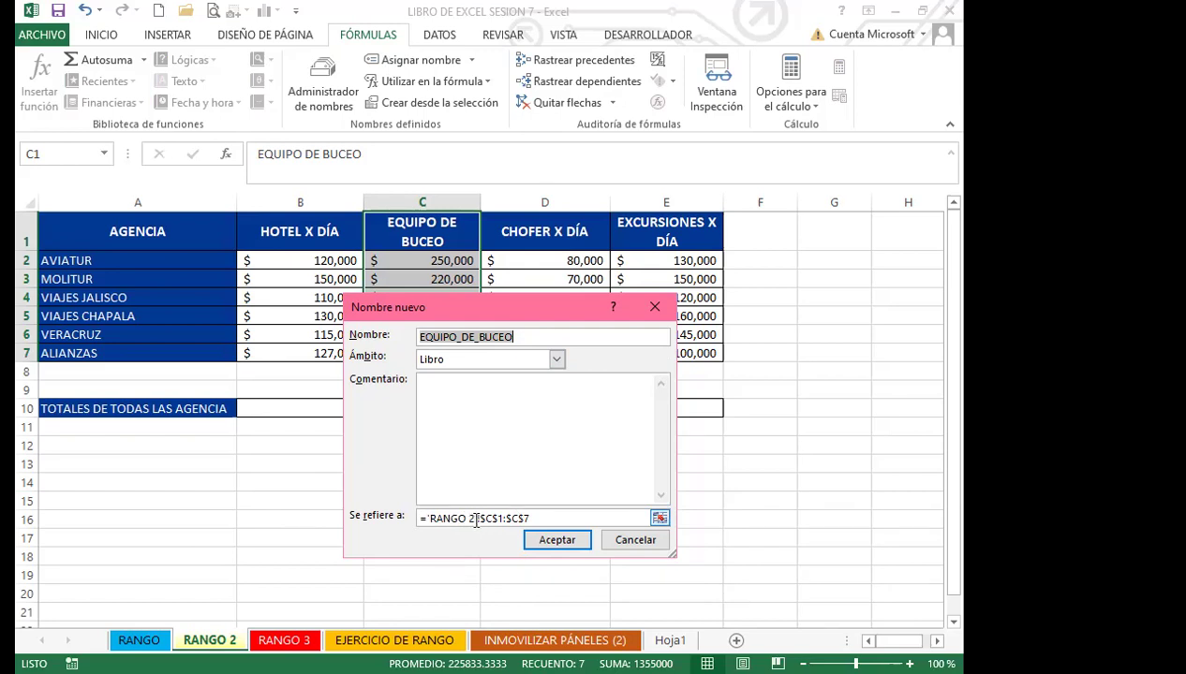
click(633, 540)
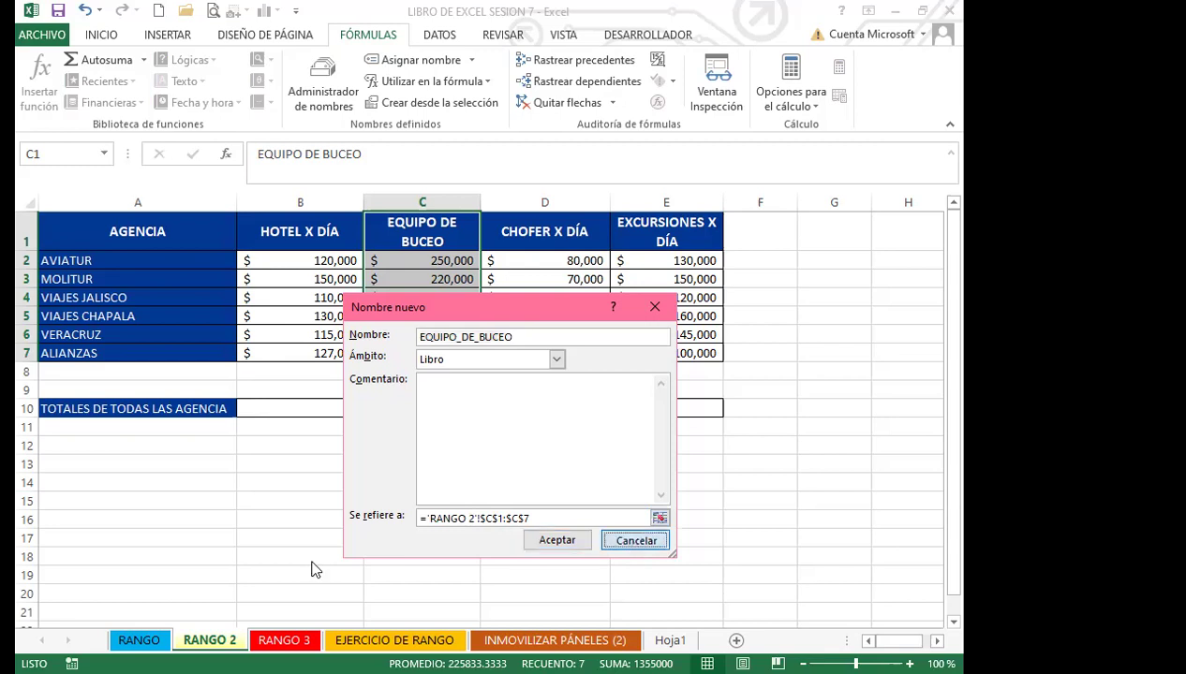
click(716, 609)
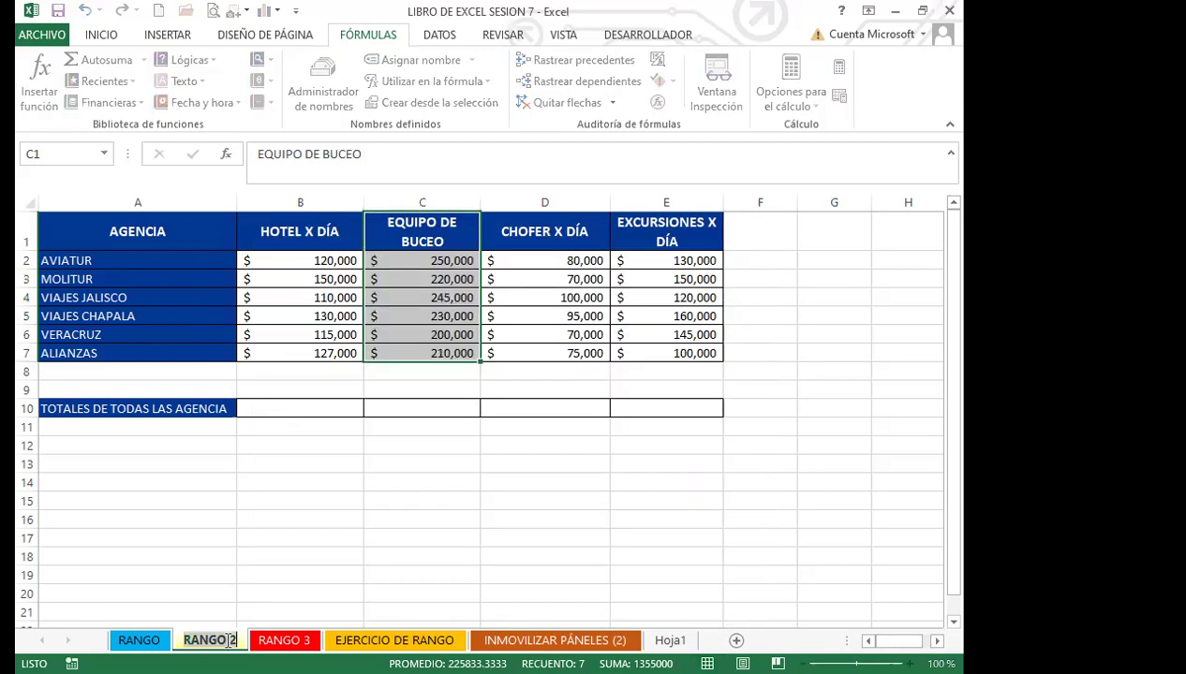
Step: Rename the RANGO 2 sheet as RANGO_2, replacing the space with an underscore
click(231, 640)
key(BackSpace)
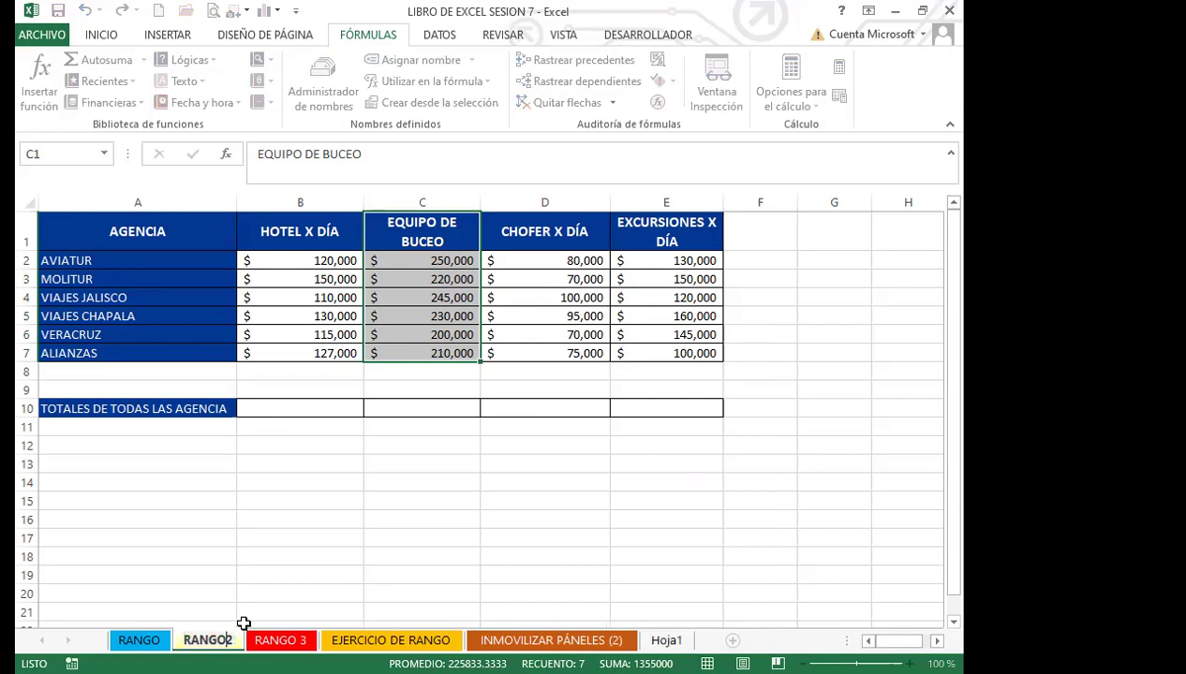
text(_)
click(258, 577)
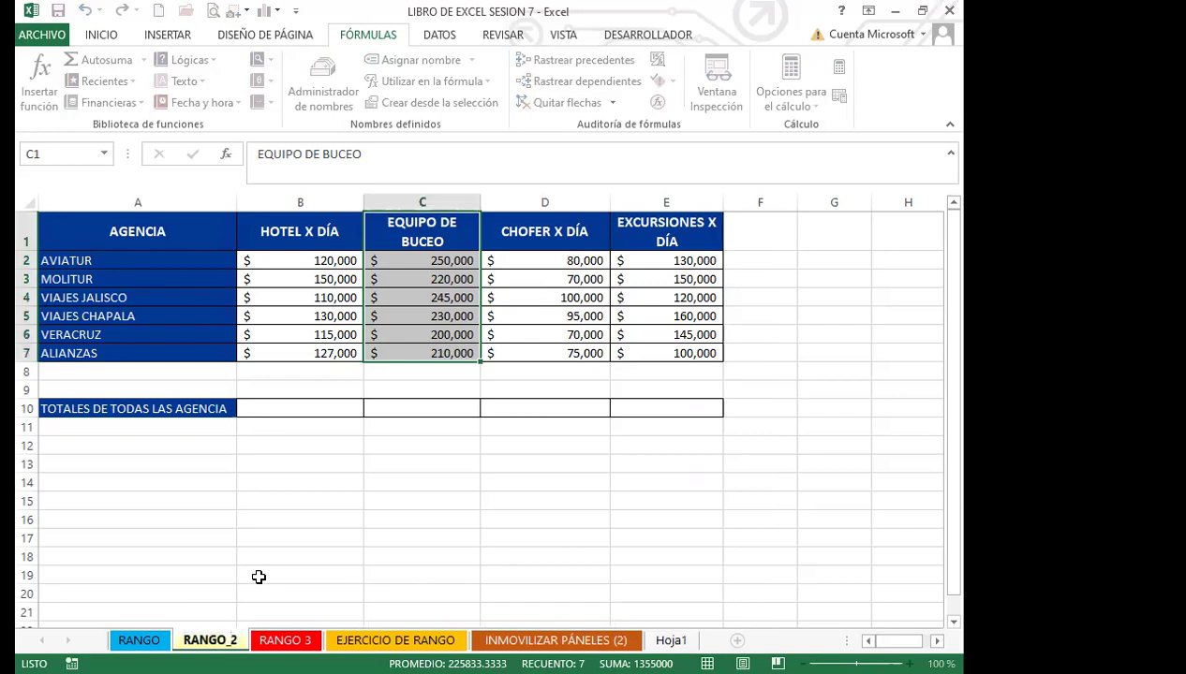
Step: Define the name EQUIPO_DE_BUCEO with workbook scope for the EQUIPO DE BUCEO column and its header, C1:C7
drag(421, 240, 423, 347)
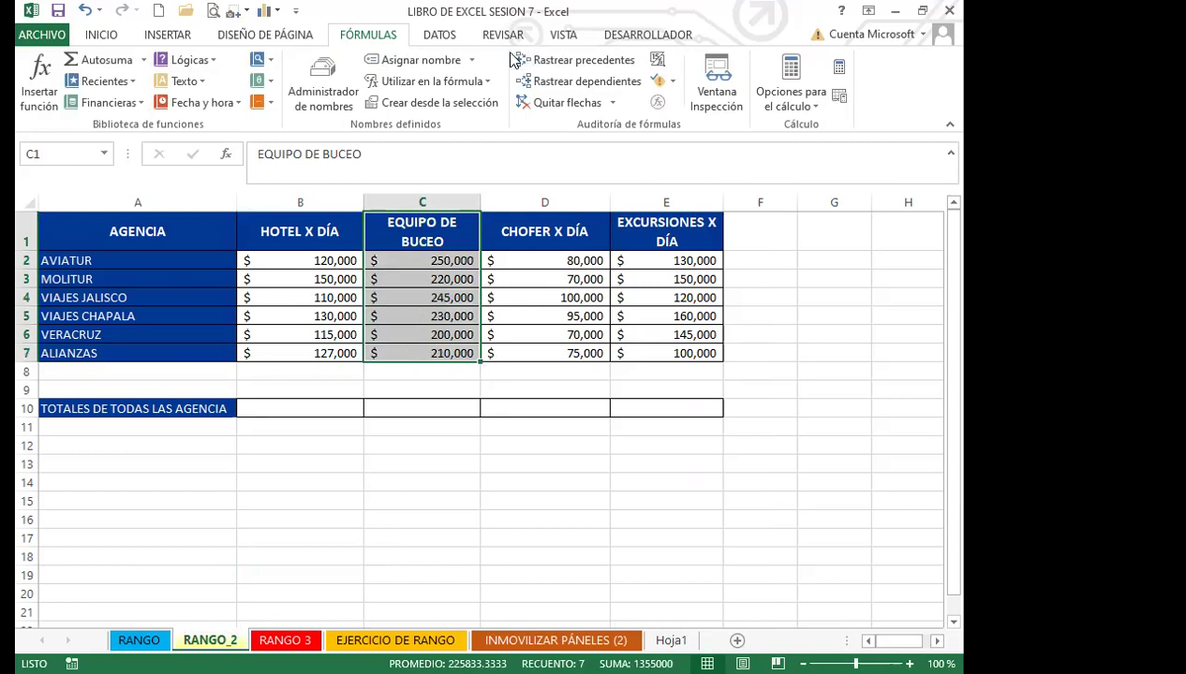
click(427, 59)
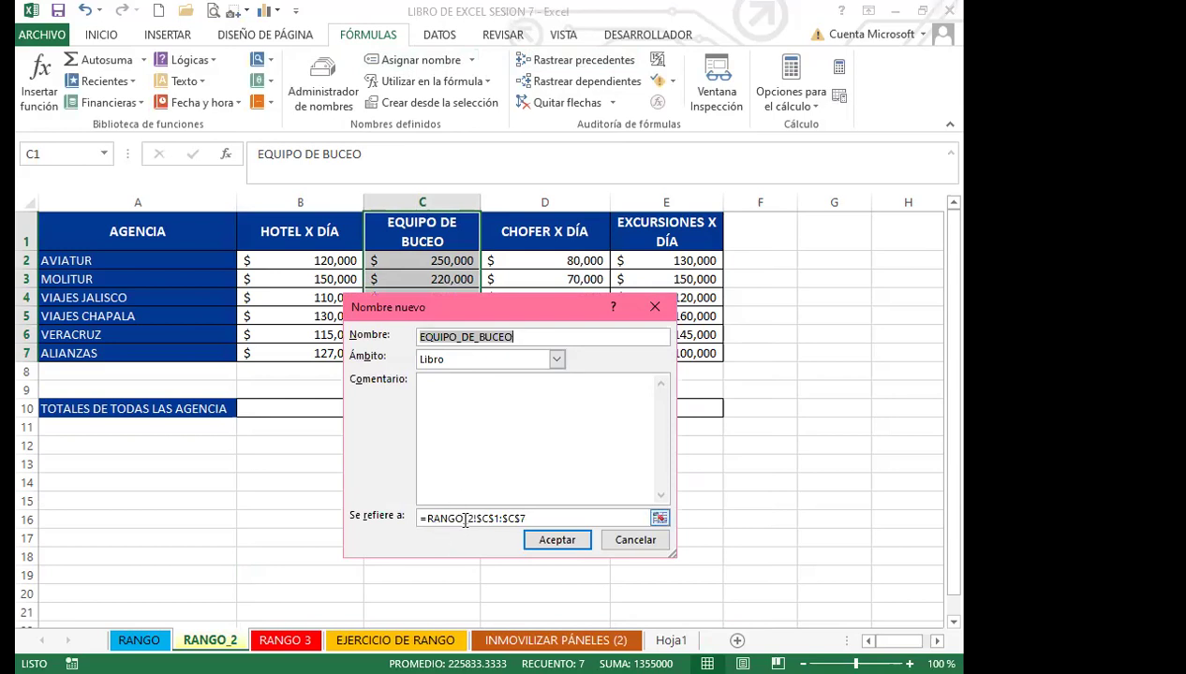
click(422, 521)
click(531, 335)
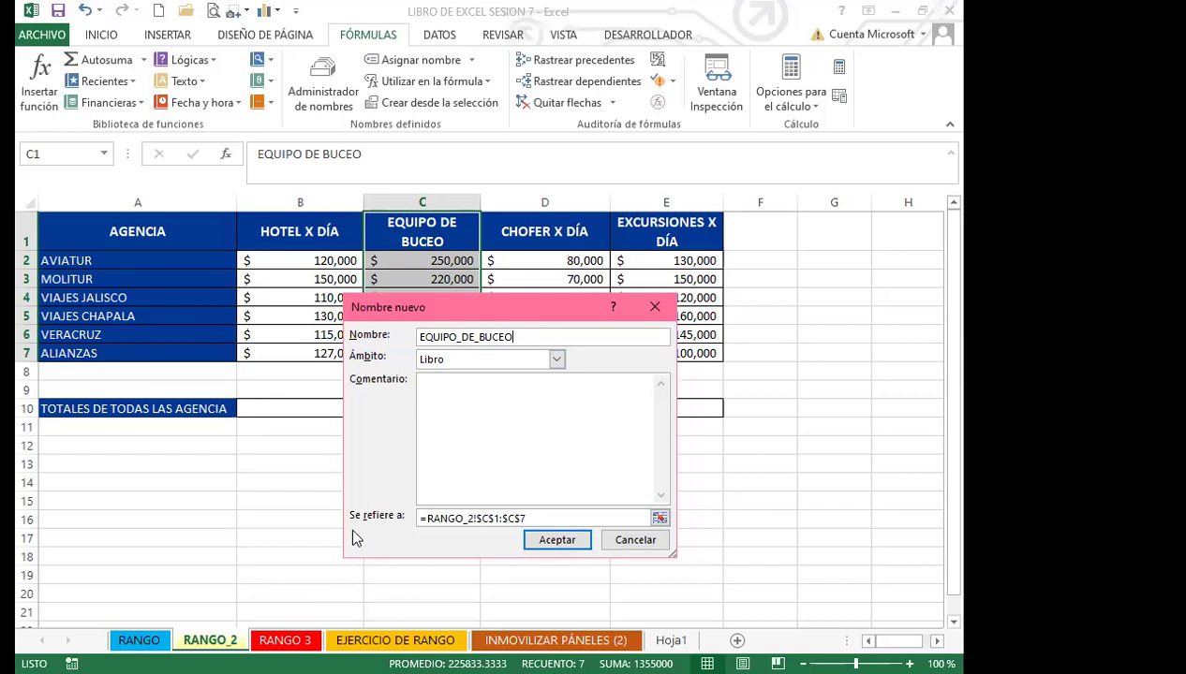
click(558, 543)
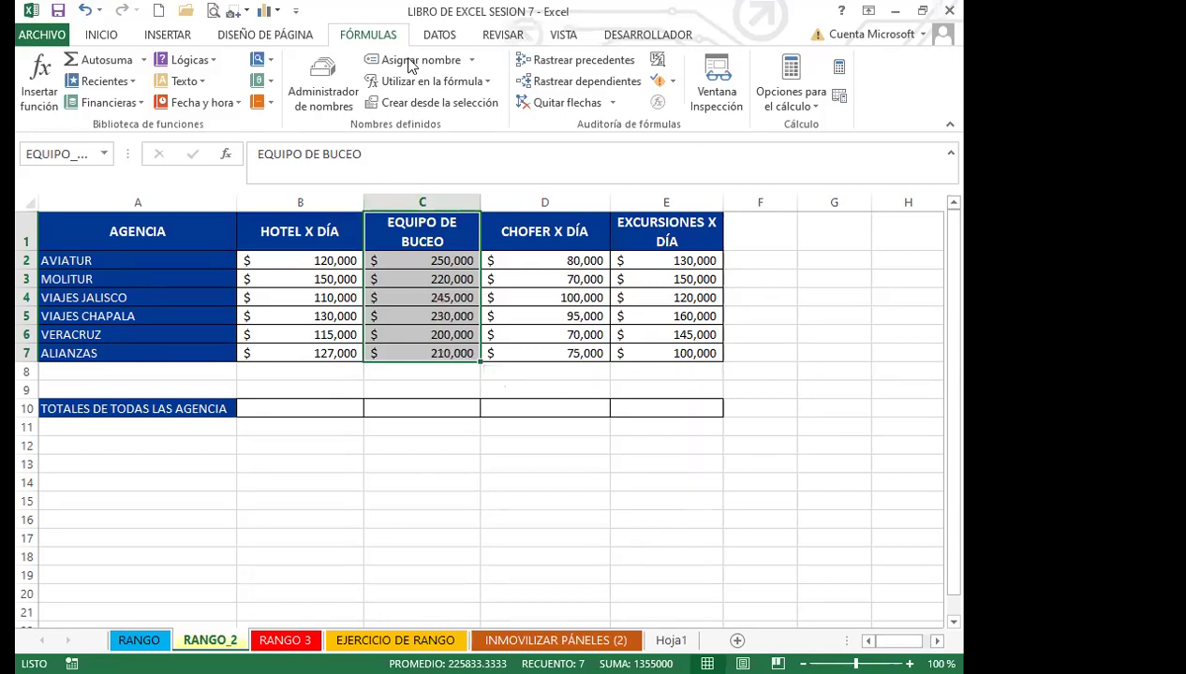
Step: Review EQUIPO_DE_BUCEO and its reference in the name manager, widening the name column to show it in full
click(293, 111)
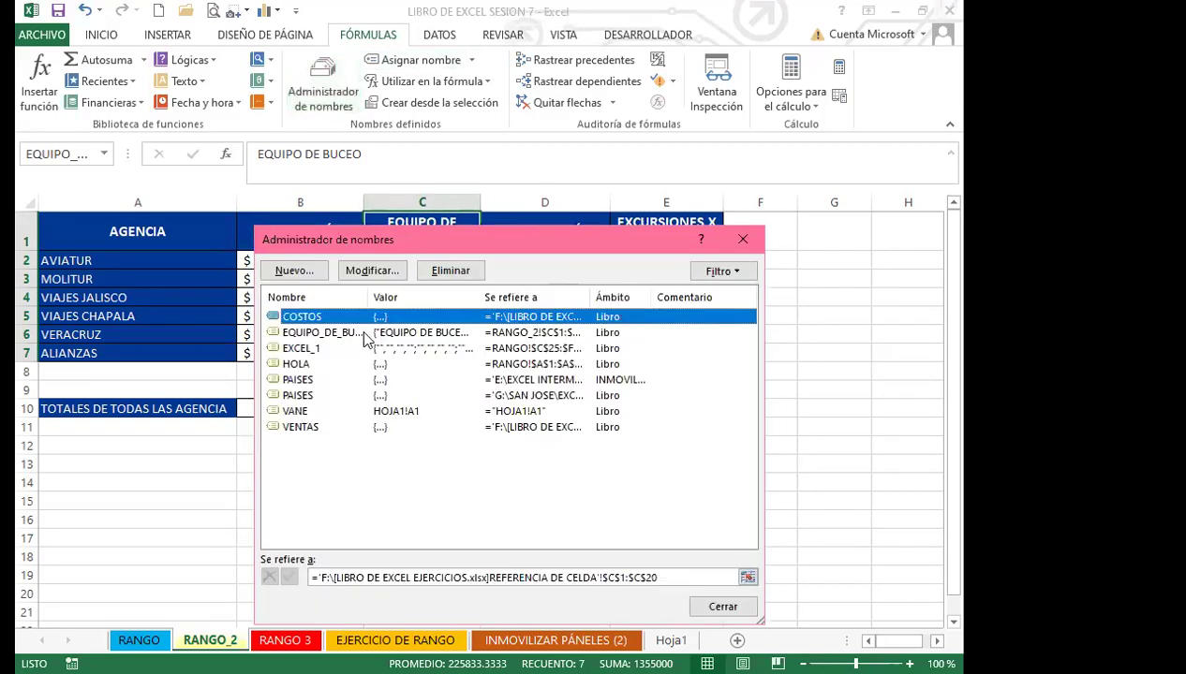
drag(372, 297, 540, 298)
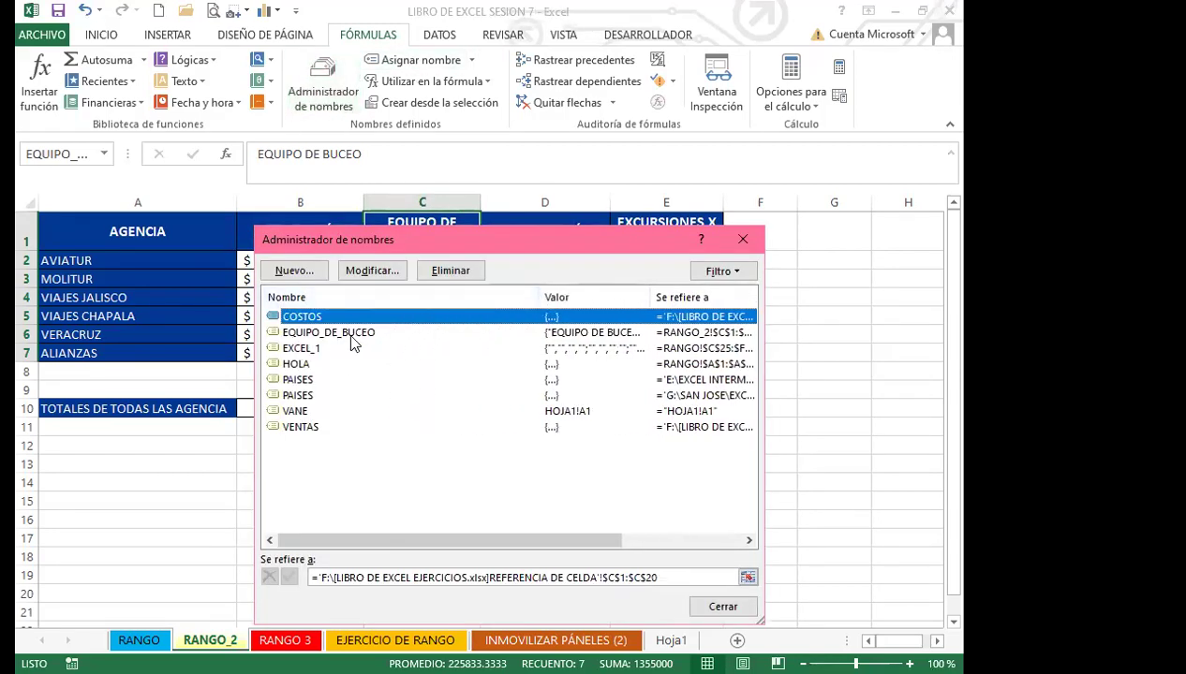
click(306, 337)
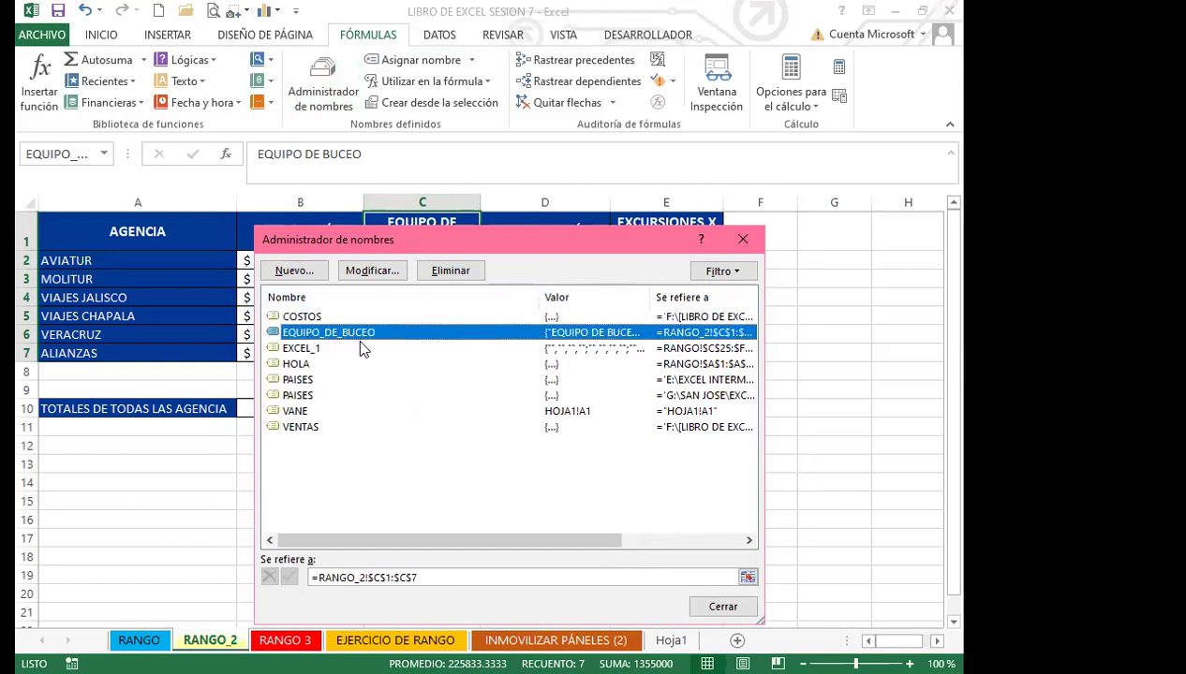
click(294, 449)
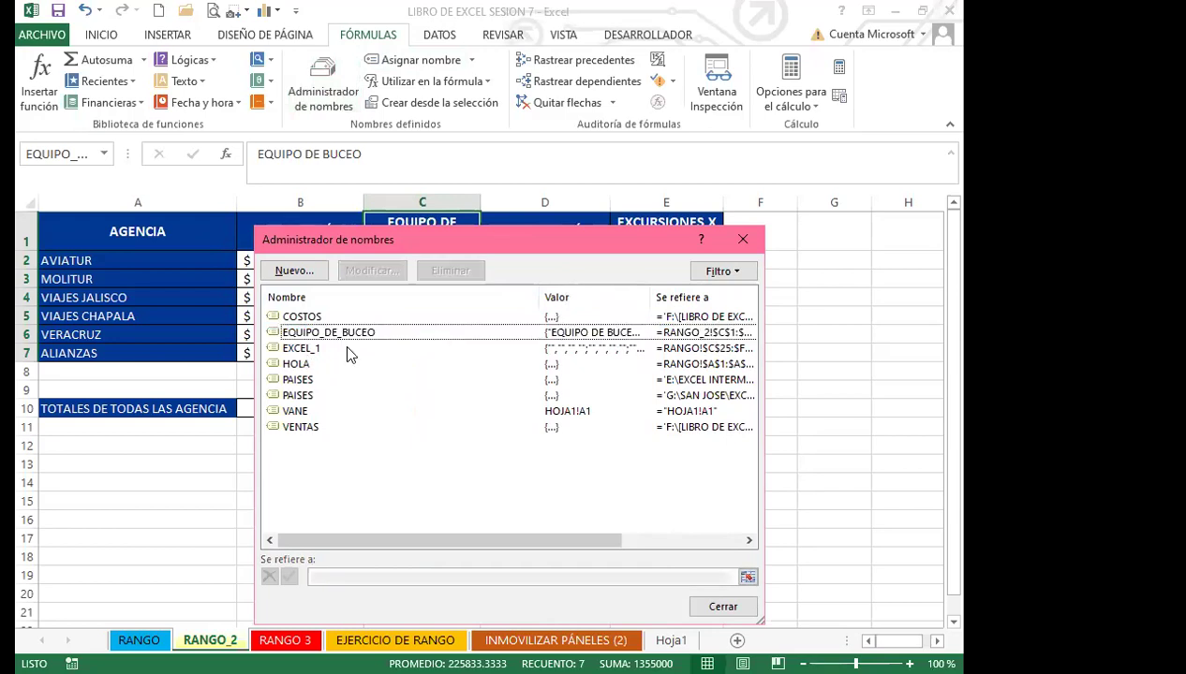
click(746, 244)
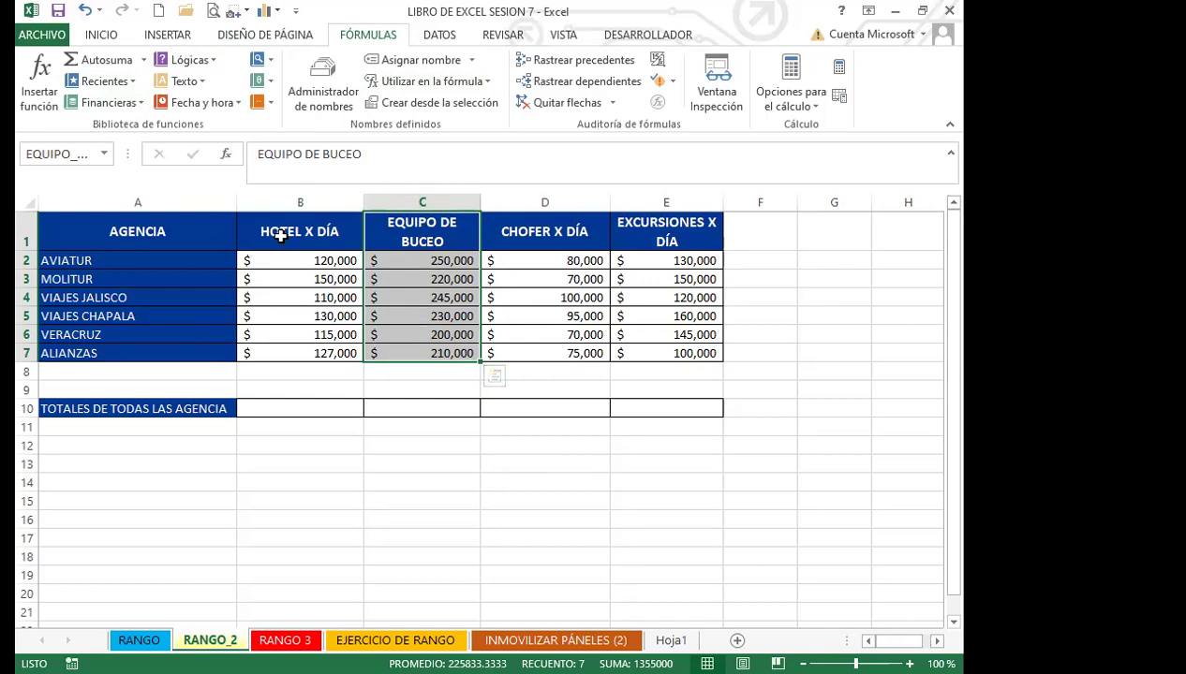
click(318, 84)
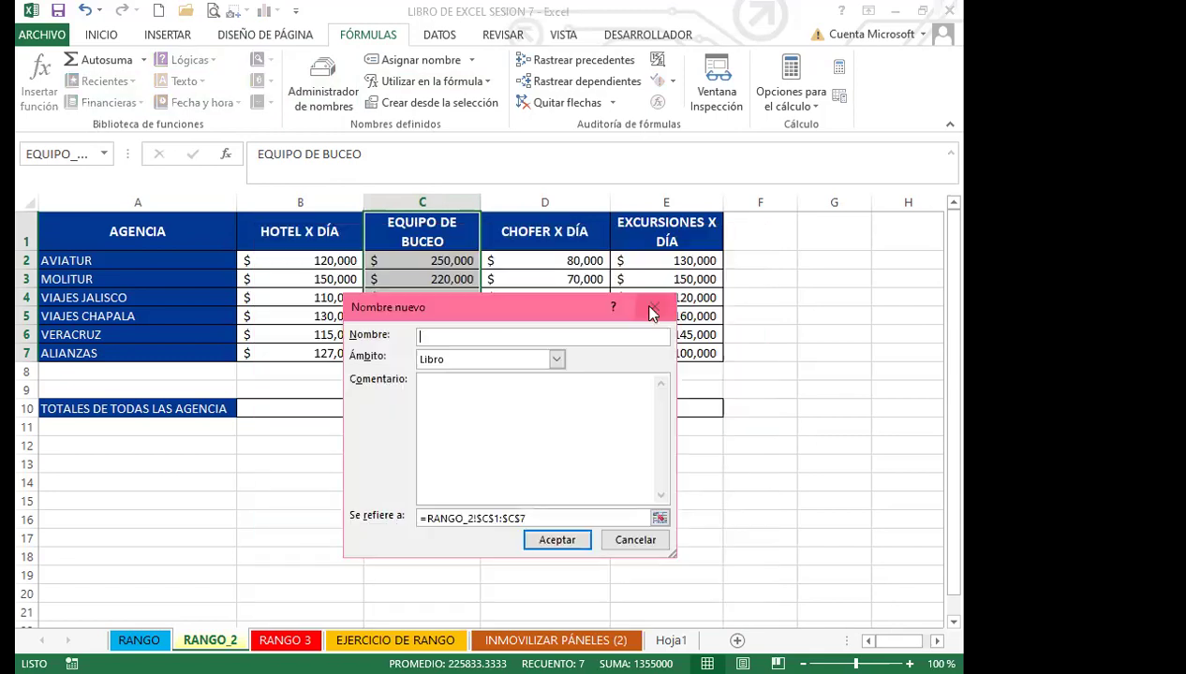
click(653, 312)
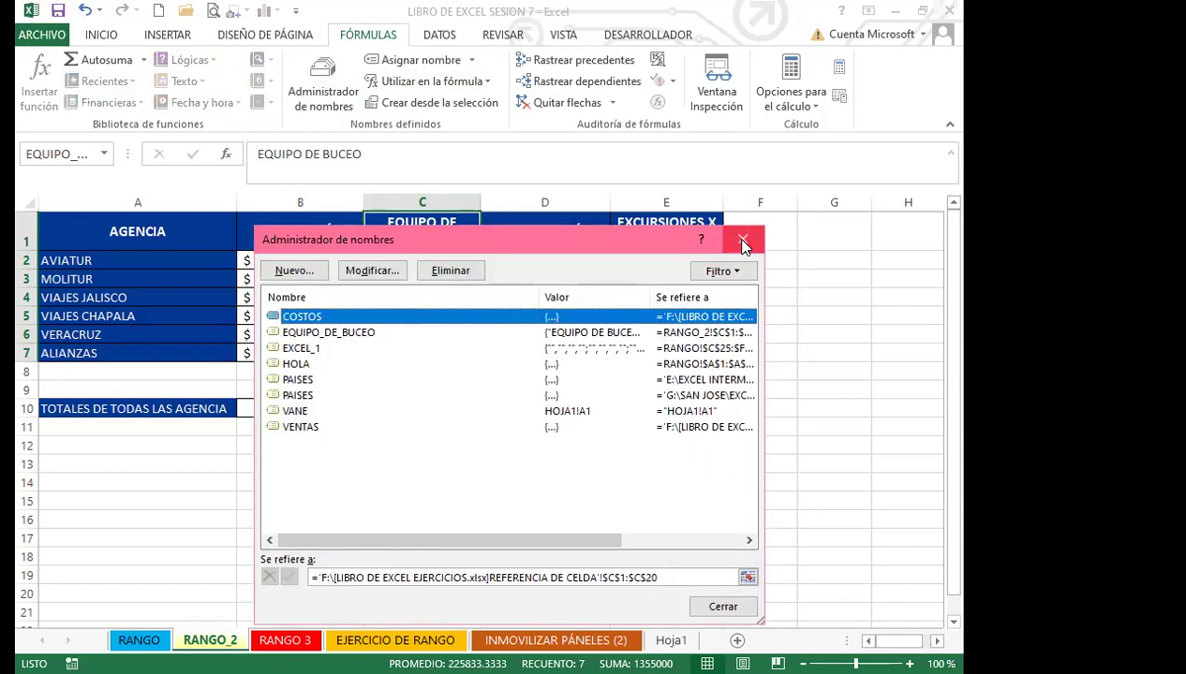
click(744, 241)
click(413, 61)
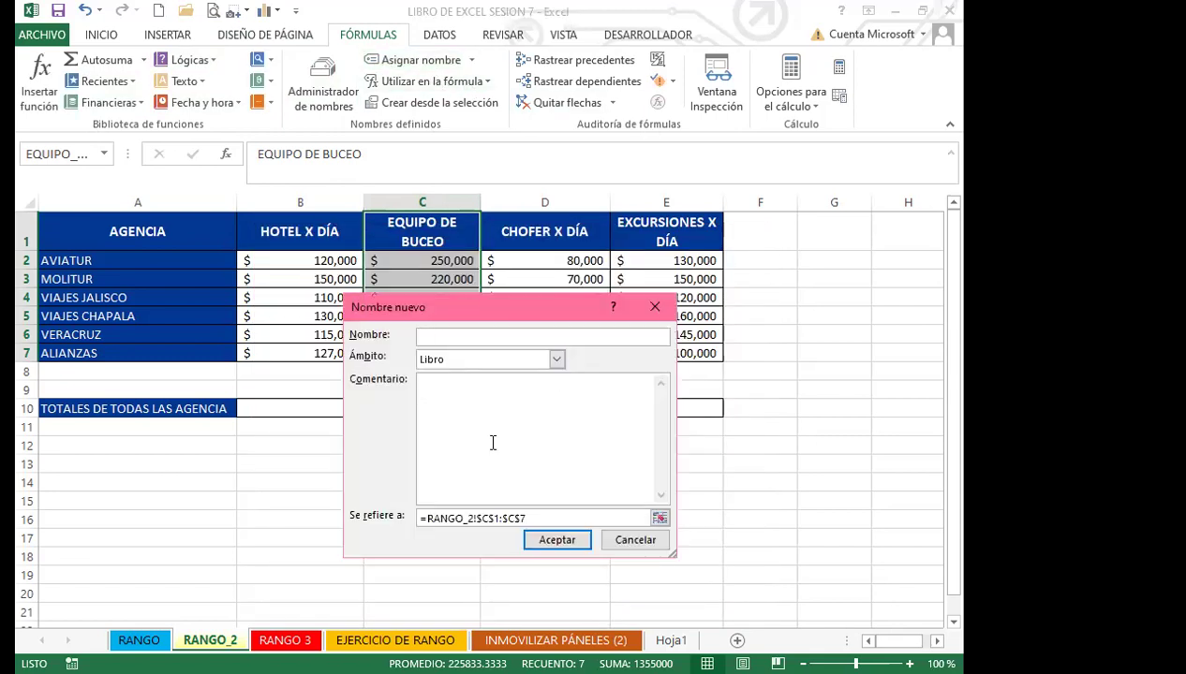
click(658, 311)
Step: Check the create-from-selection options for the EXCURSIONES X DÍA column and its header, E1:E7, and cancel
click(515, 233)
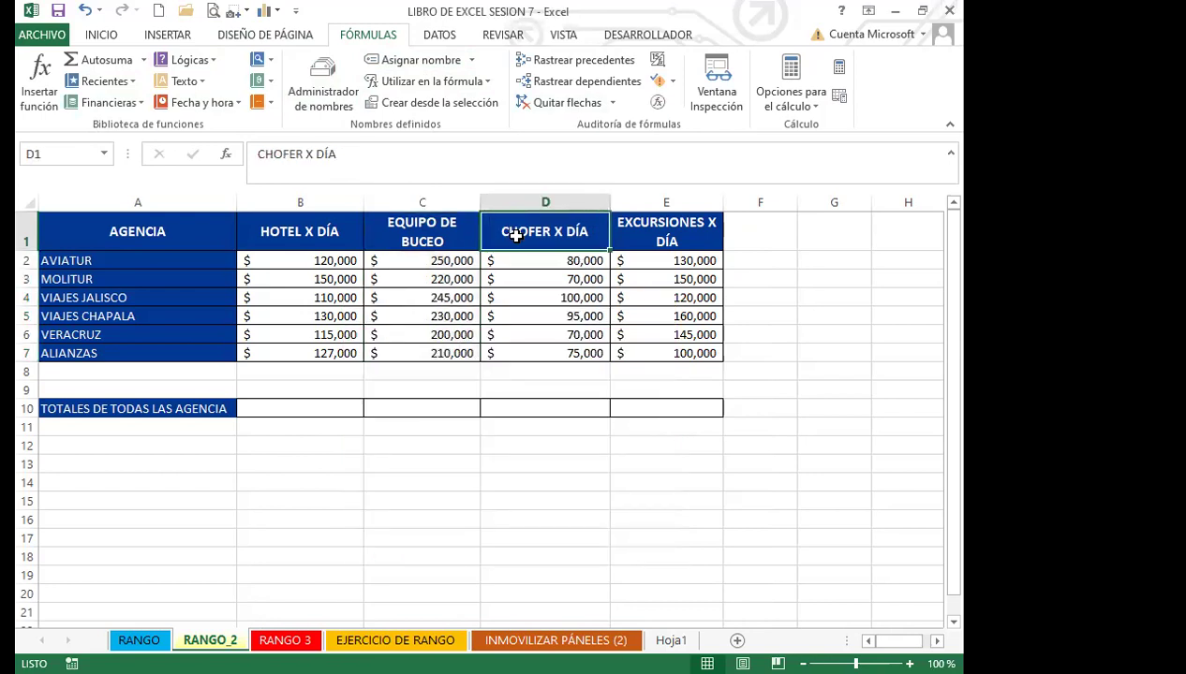
drag(545, 249, 551, 351)
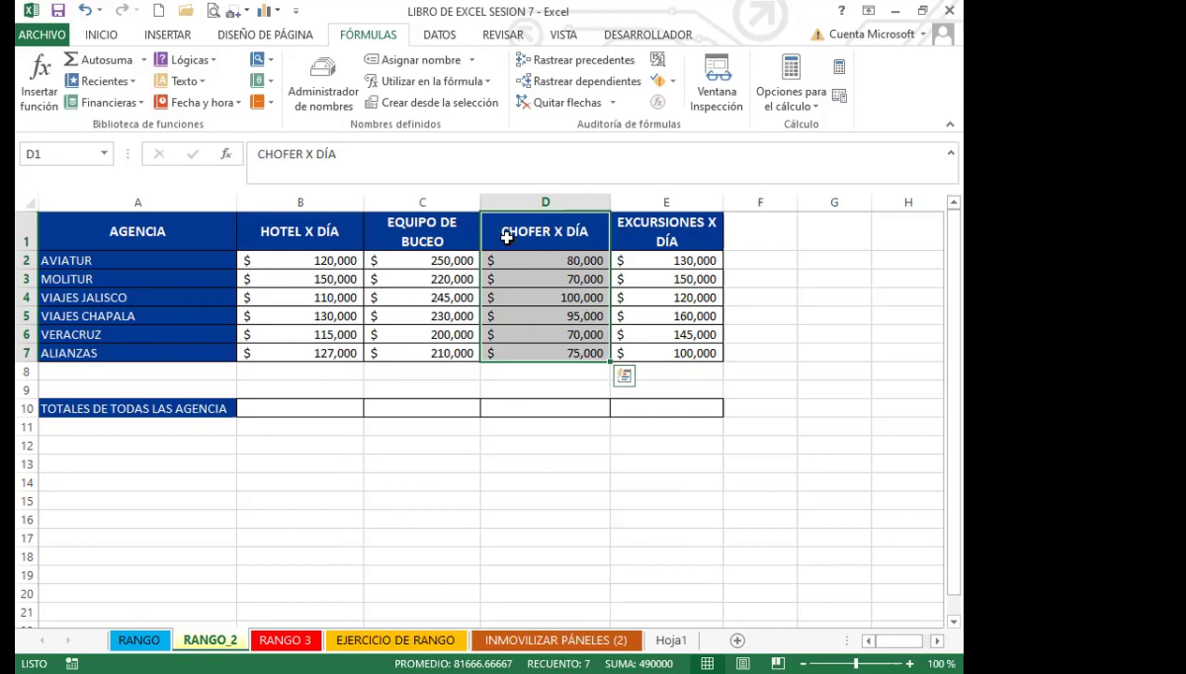
drag(628, 229, 652, 354)
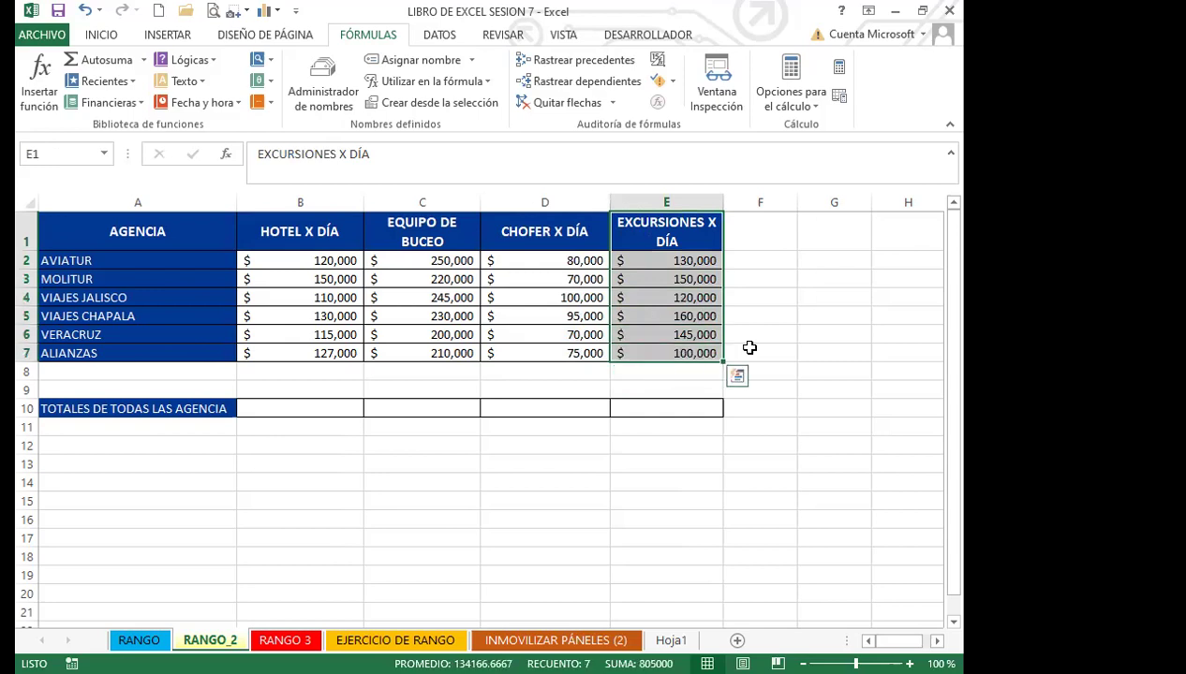
click(471, 108)
drag(516, 360, 478, 223)
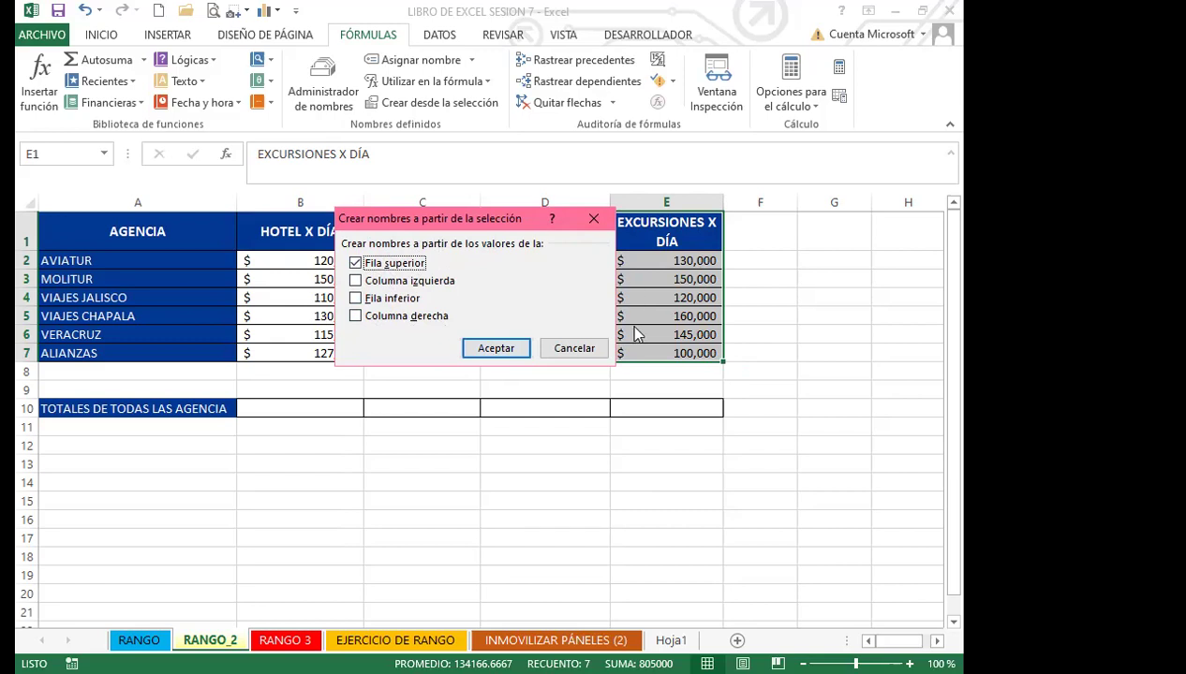
click(594, 223)
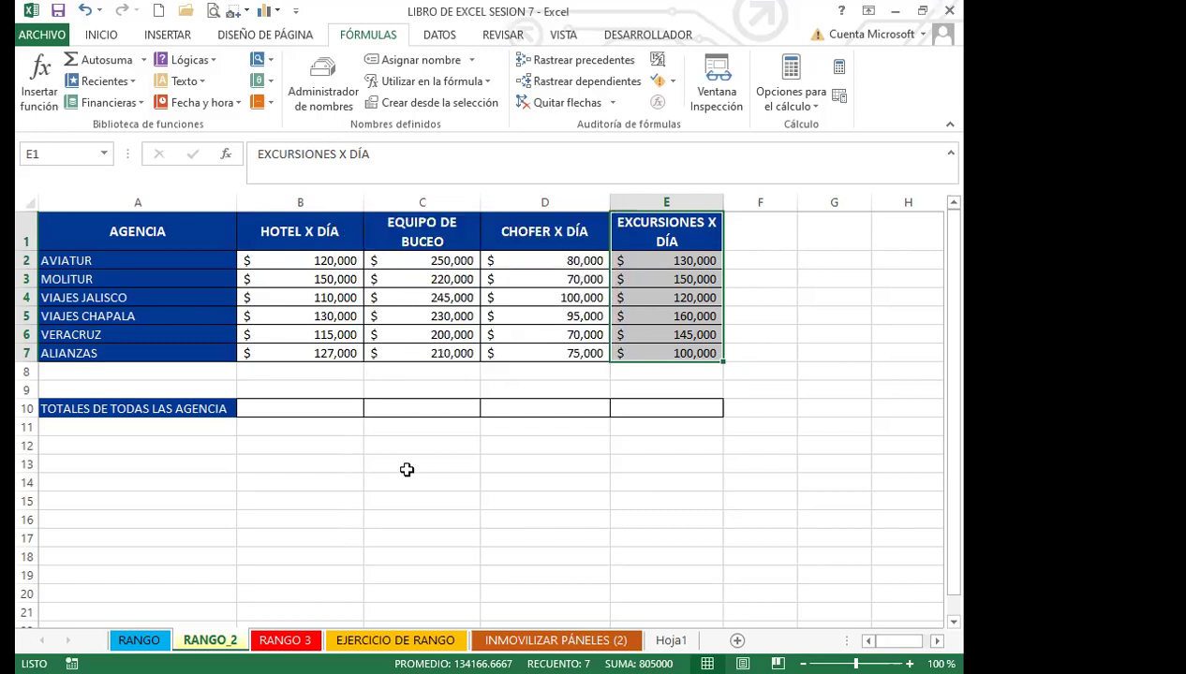
click(400, 465)
drag(163, 241, 296, 354)
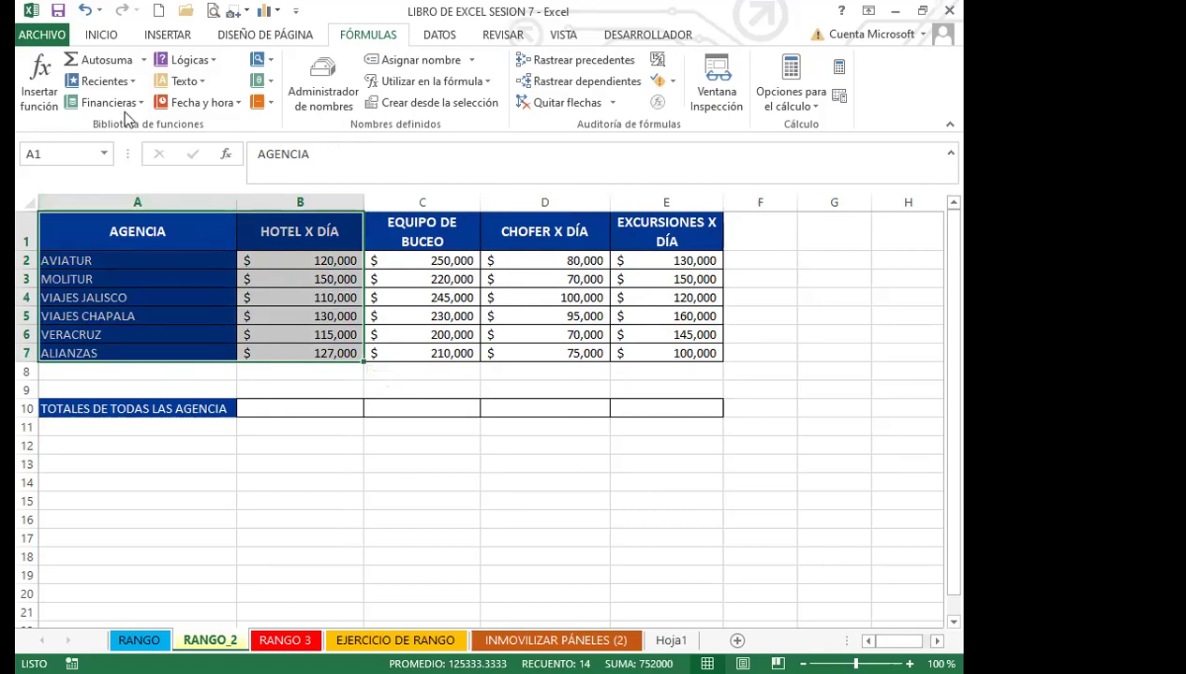
click(449, 110)
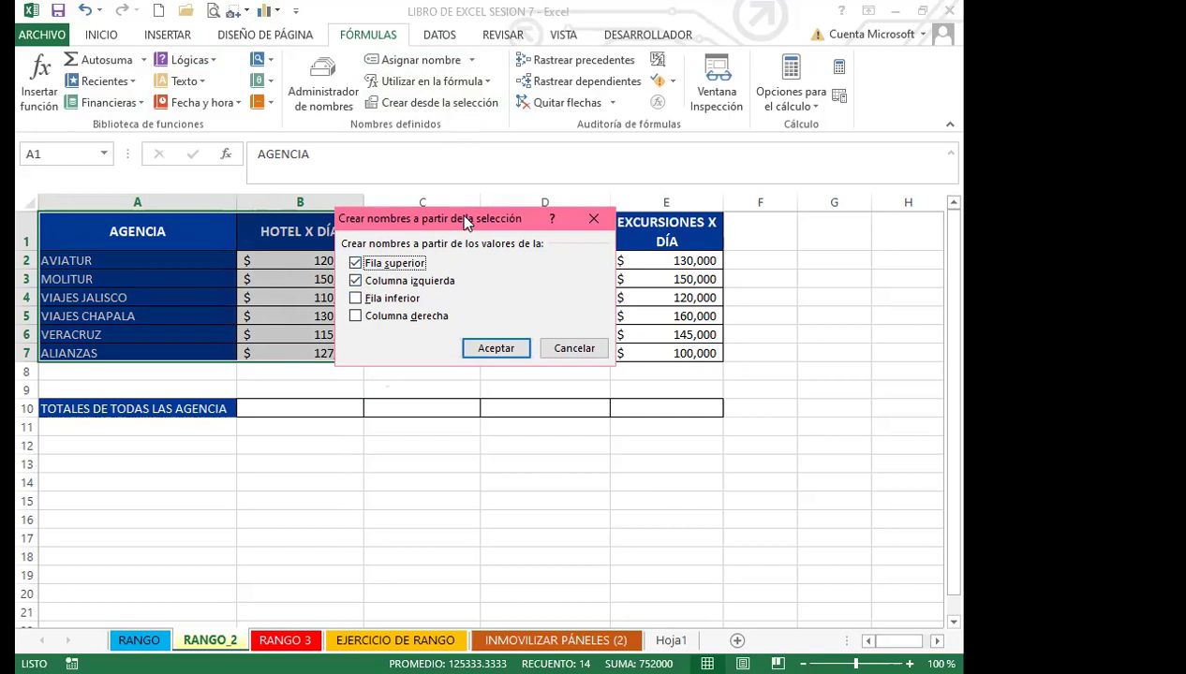
drag(466, 222, 659, 222)
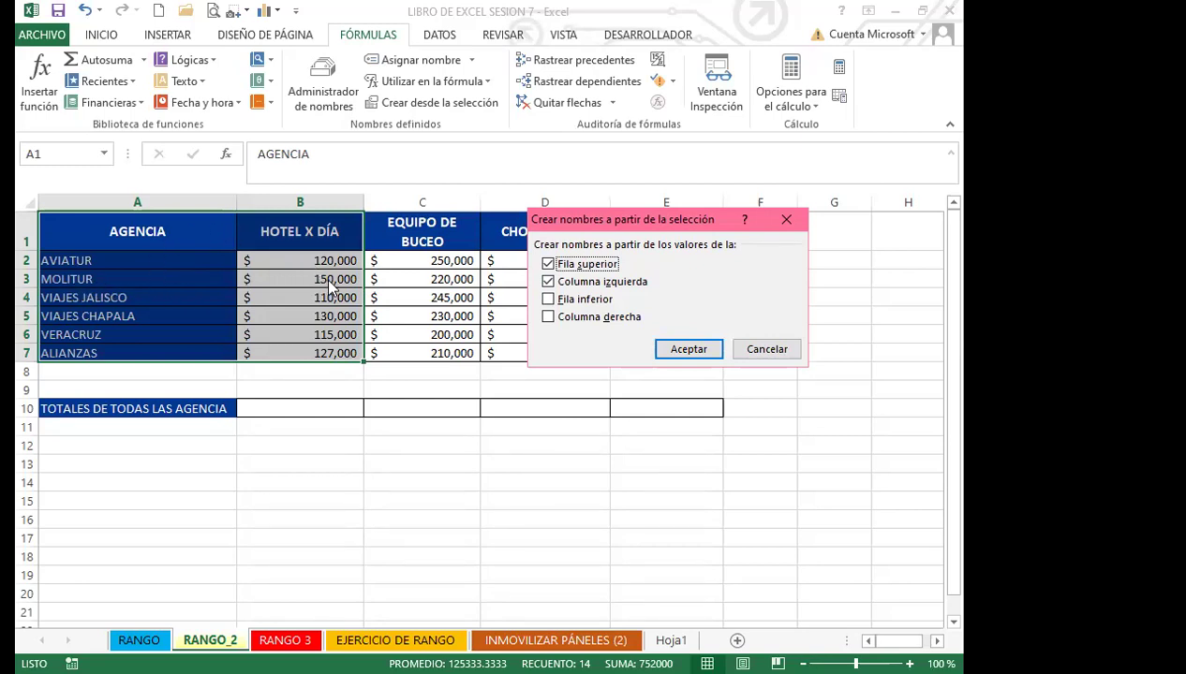
click(548, 263)
click(785, 221)
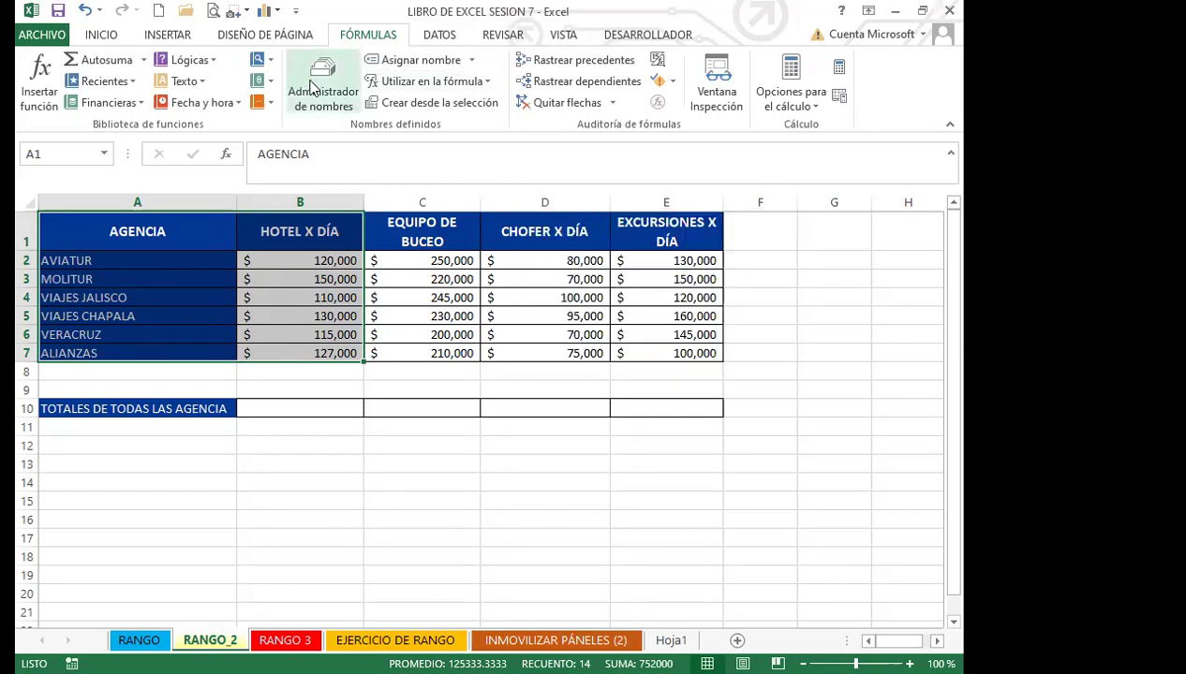
Step: Delete all the defined names in the name manager, from COSTOS to VENTAS, including EQUIPO_DE_BUCEO
click(322, 86)
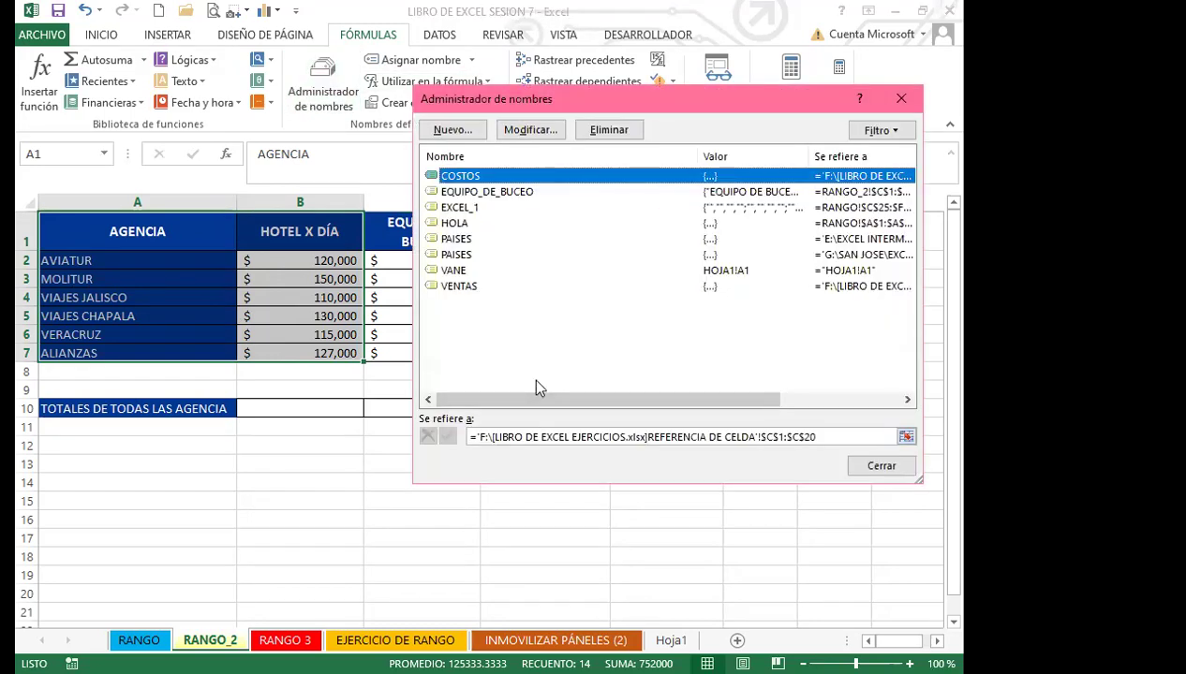
drag(799, 345, 431, 163)
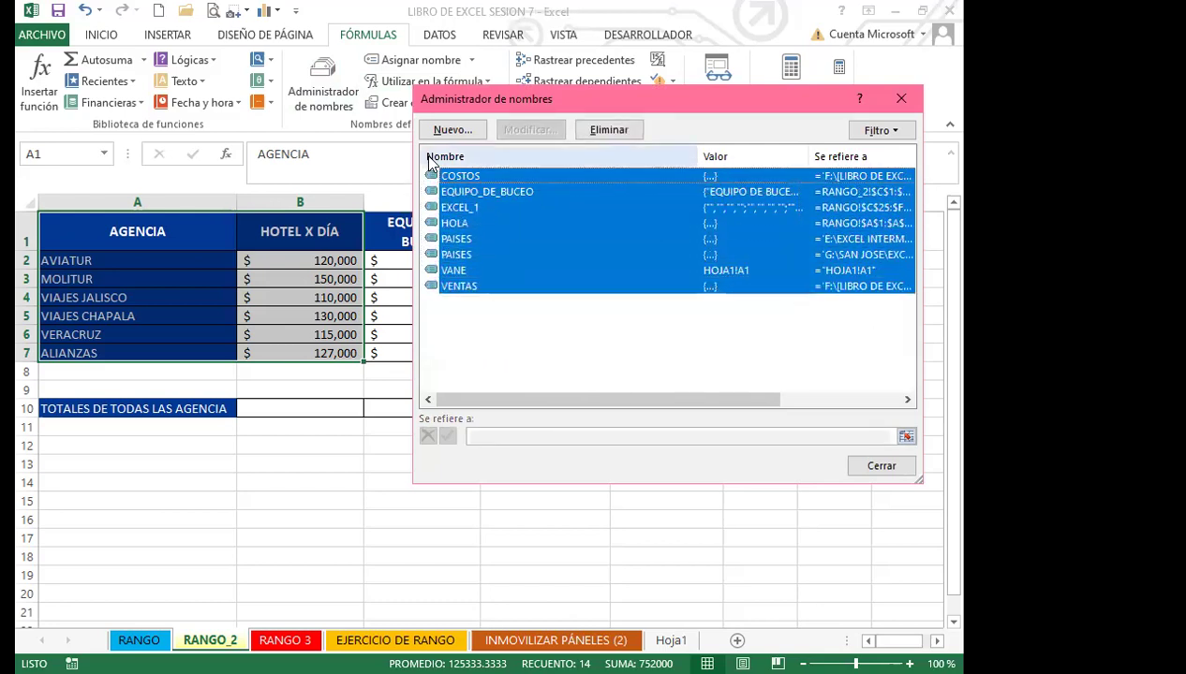
click(609, 129)
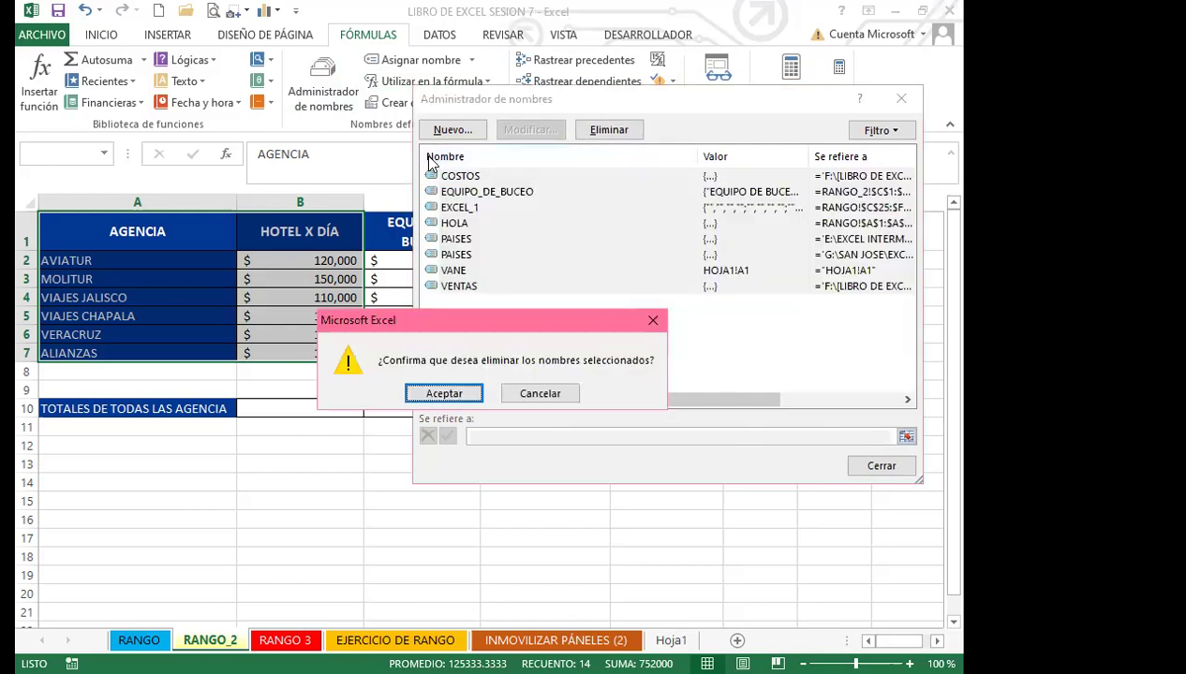
click(445, 392)
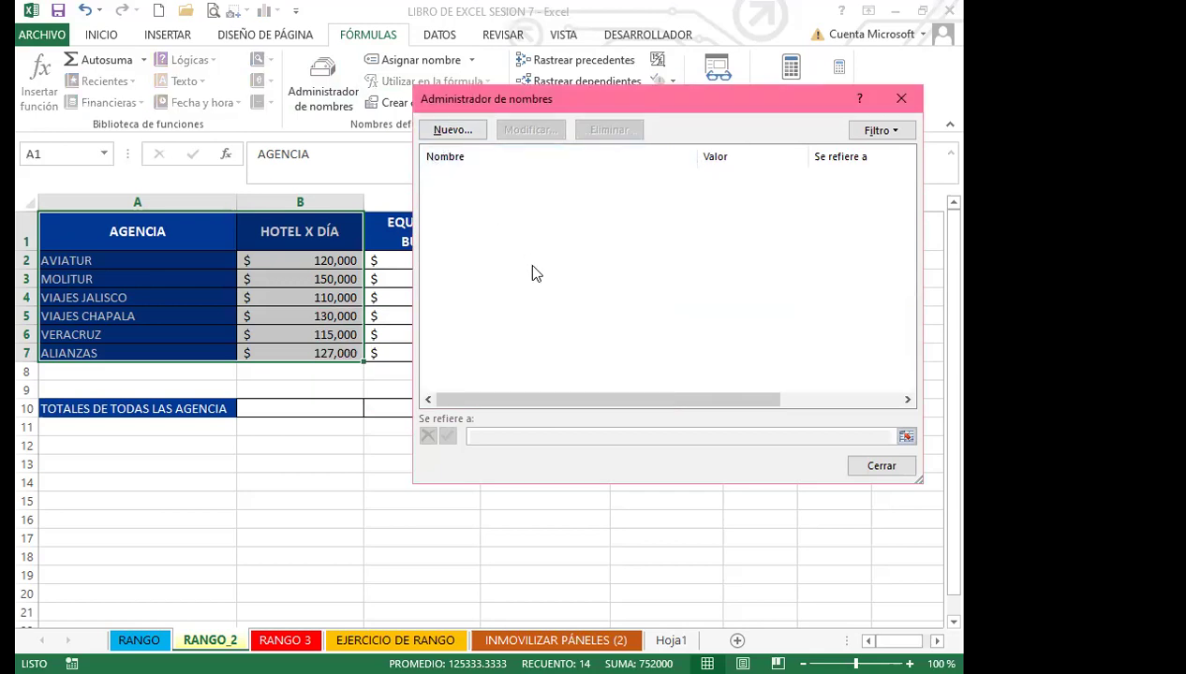
click(902, 98)
click(421, 441)
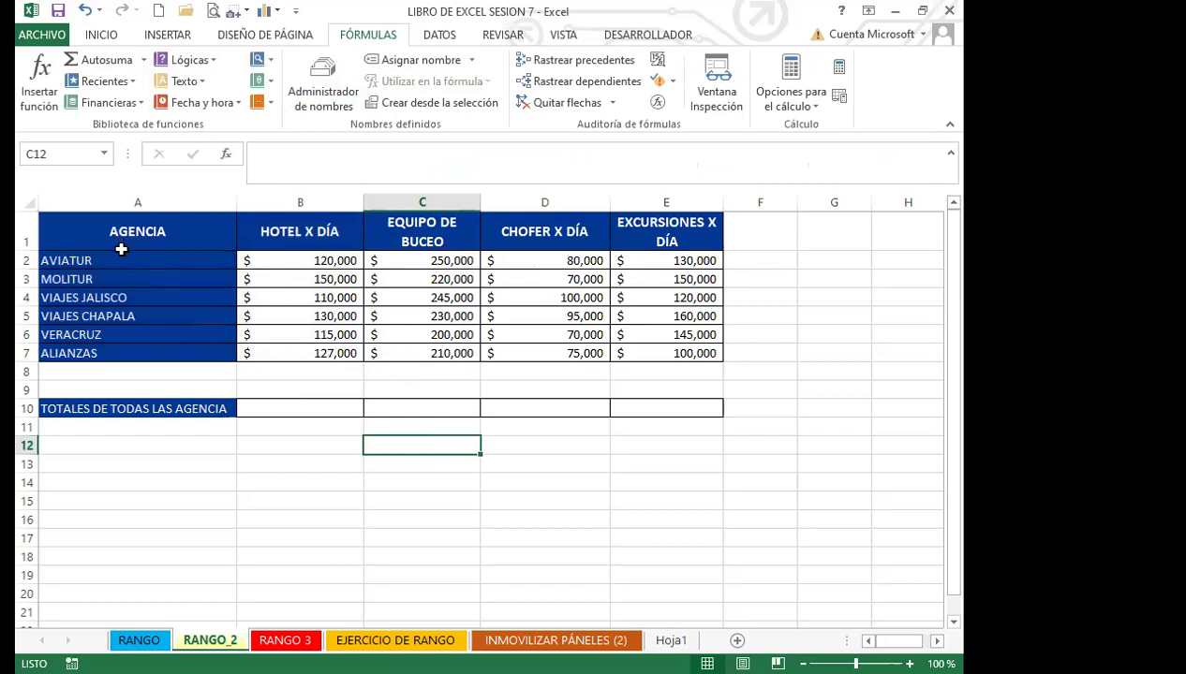
Step: Create names from the selection A1:B7, using only the left column and leaving out the top row
drag(141, 233, 299, 352)
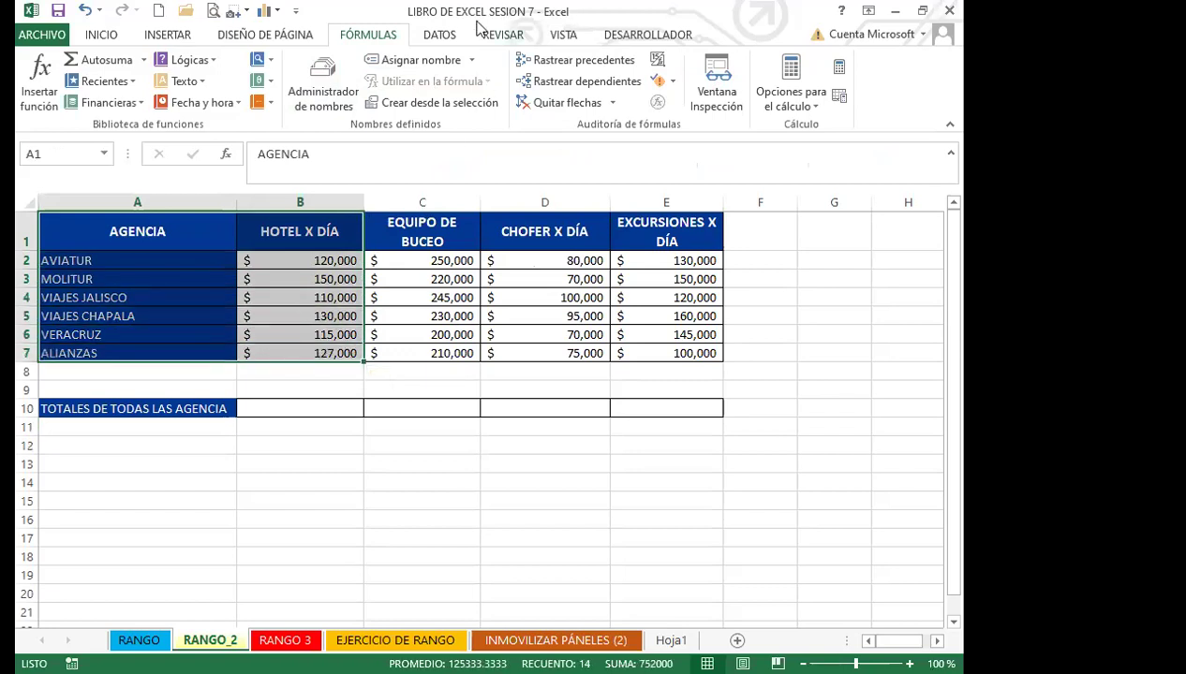
click(439, 105)
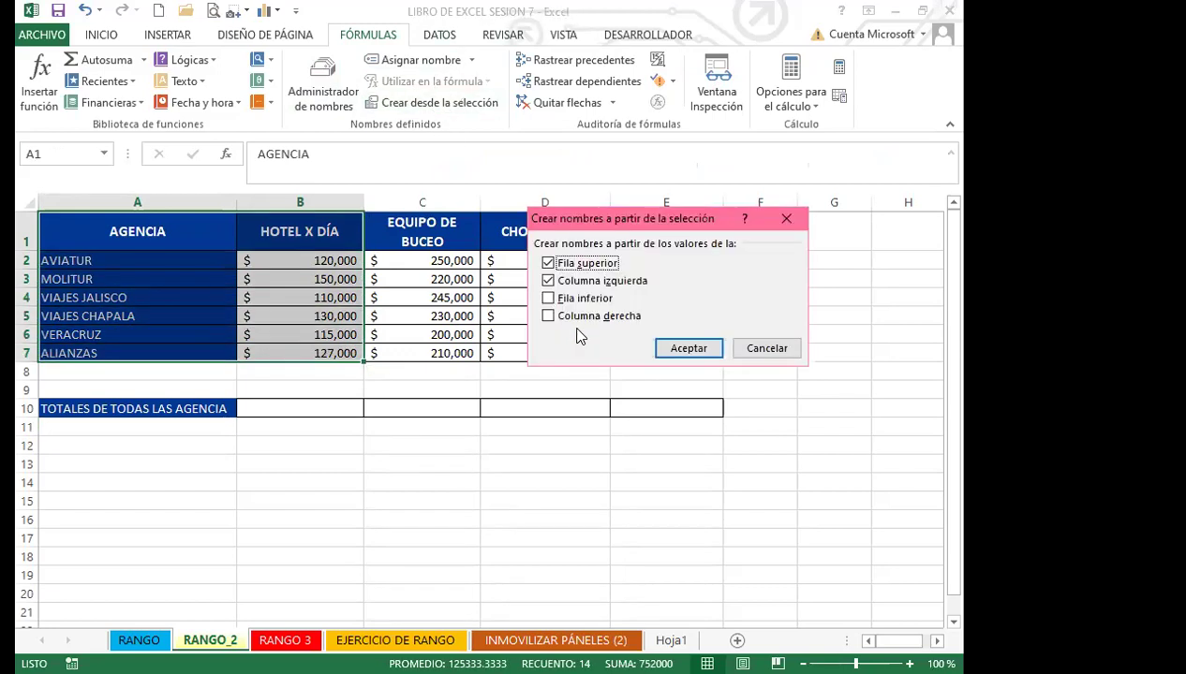
click(548, 264)
key(Tab)
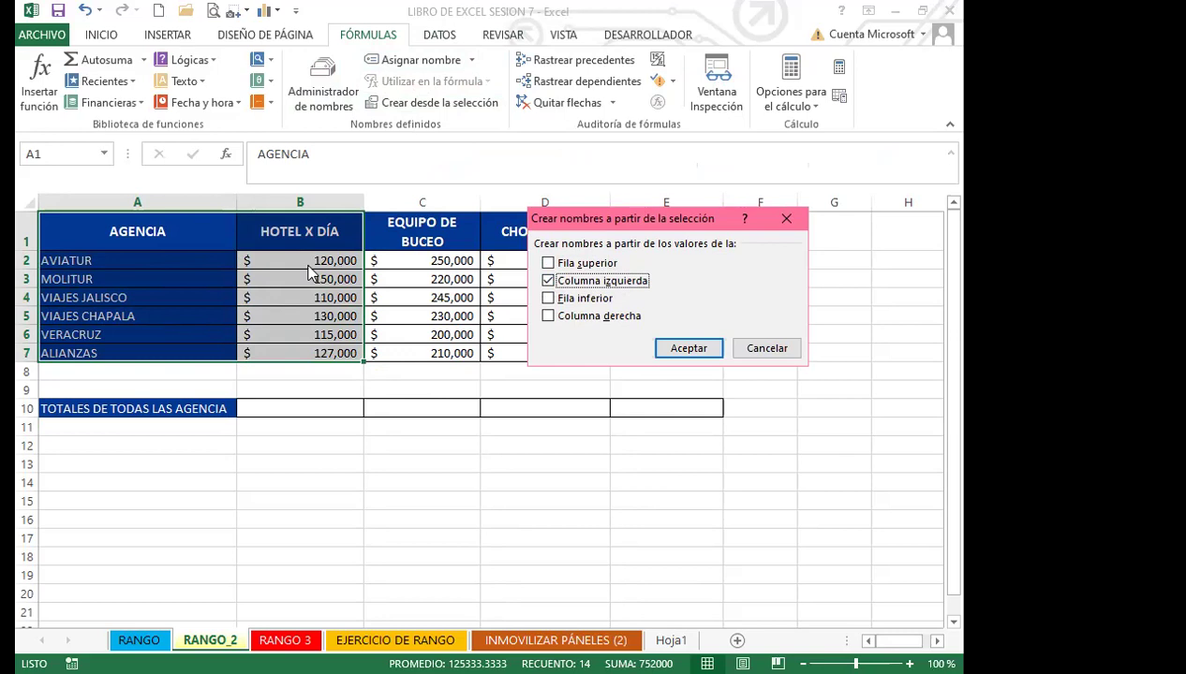
click(689, 347)
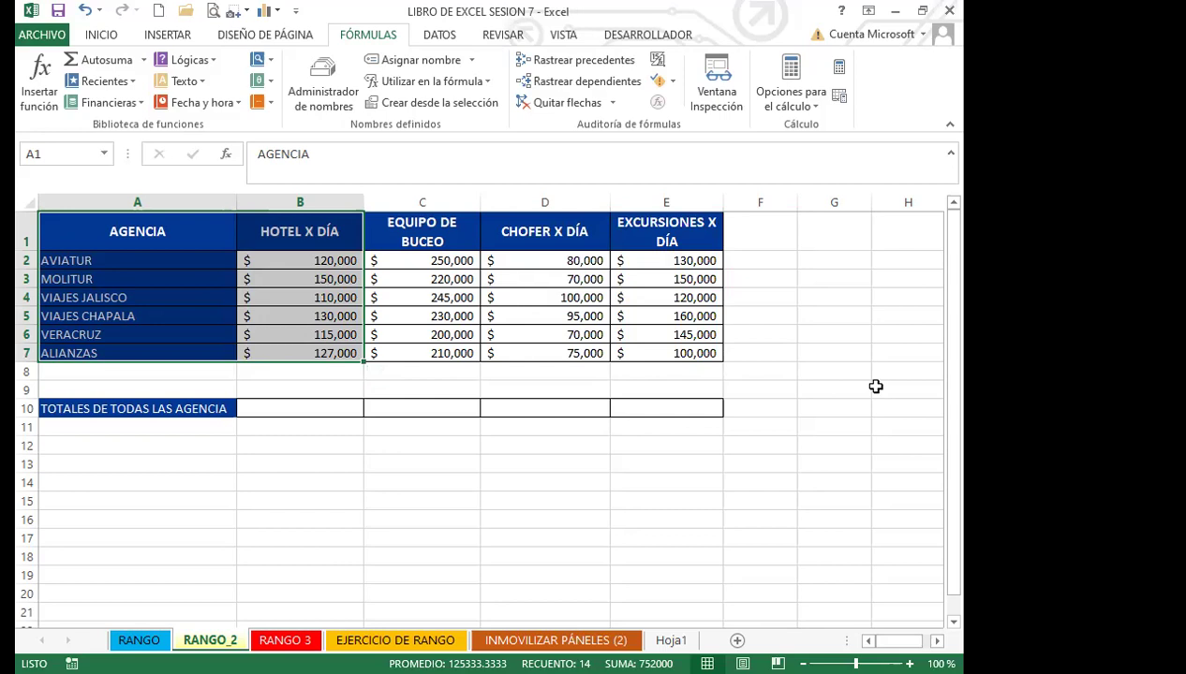
Step: Review the agency names and their references in the name manager, including VIAJES_CHAPALA, and compare them with the sheet's rows
click(302, 91)
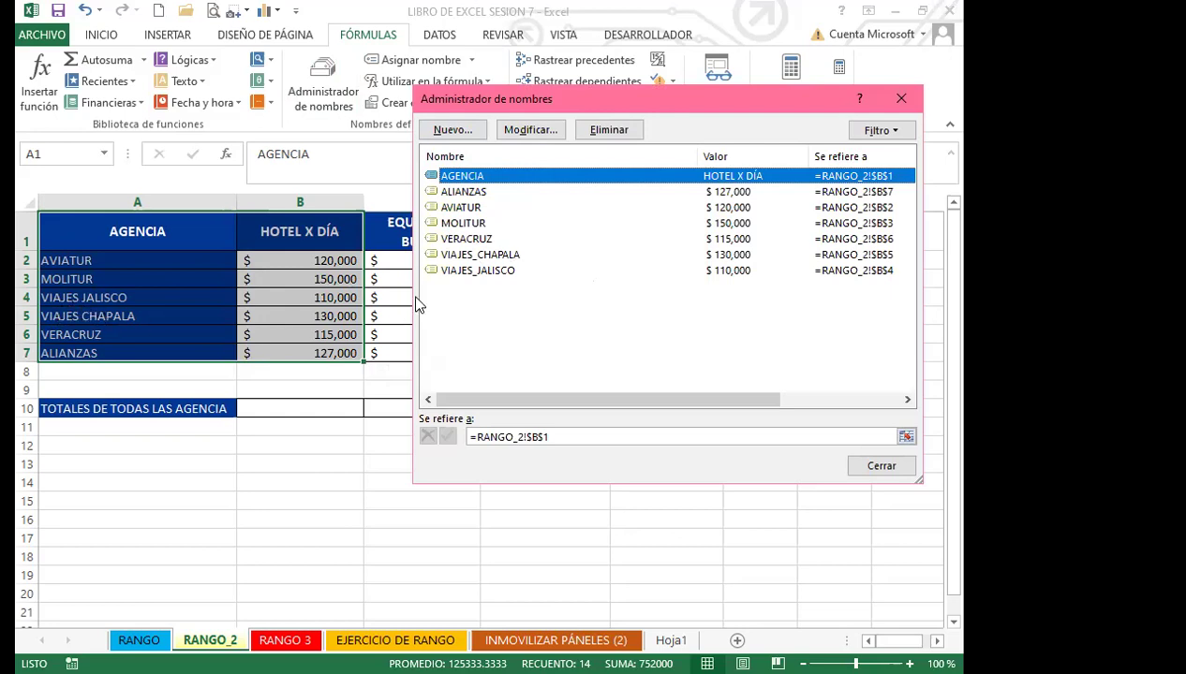
click(487, 255)
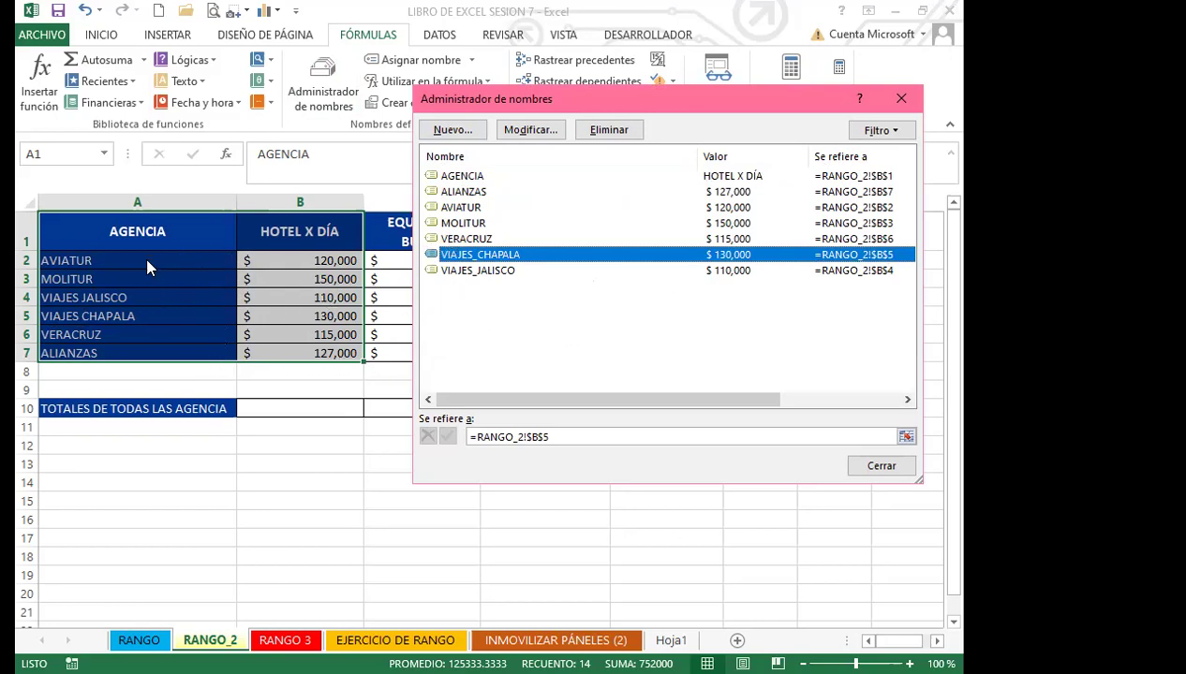
click(881, 466)
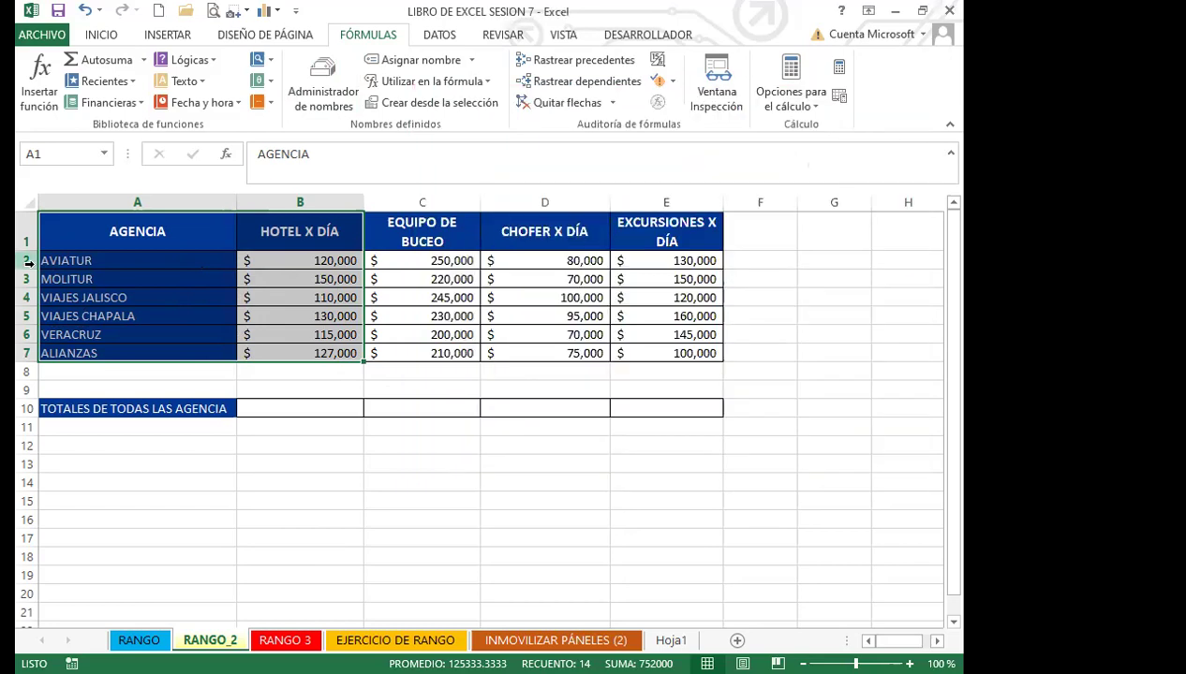
click(27, 261)
click(26, 279)
click(25, 298)
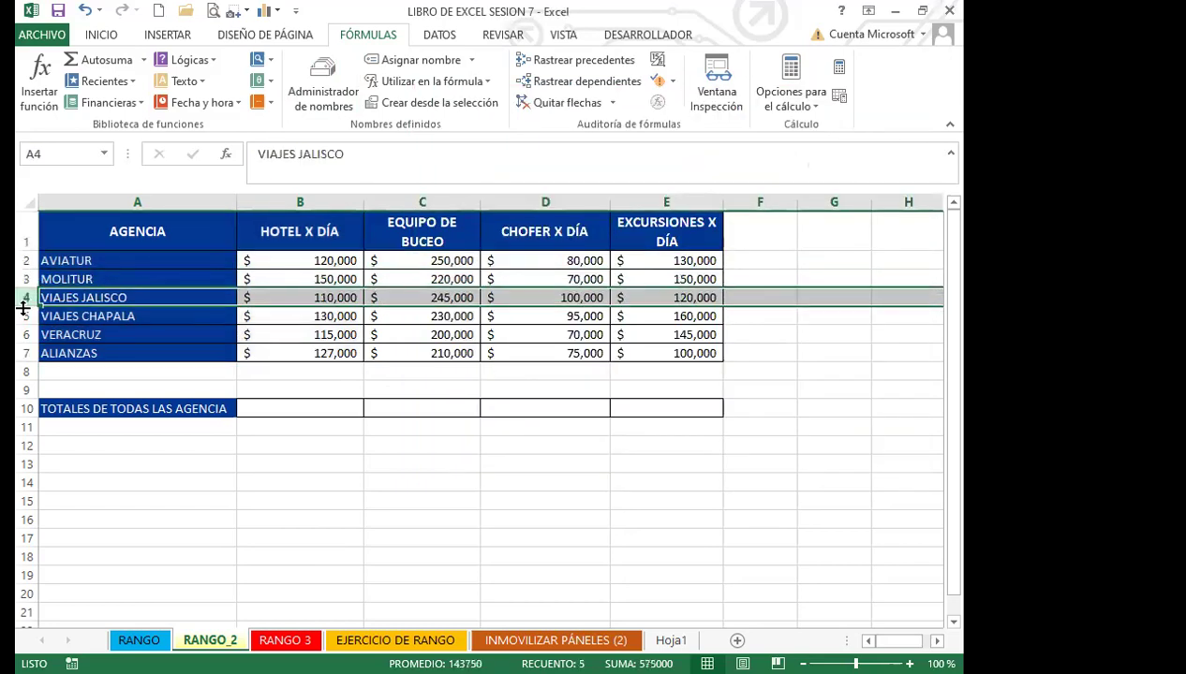
drag(84, 263, 280, 354)
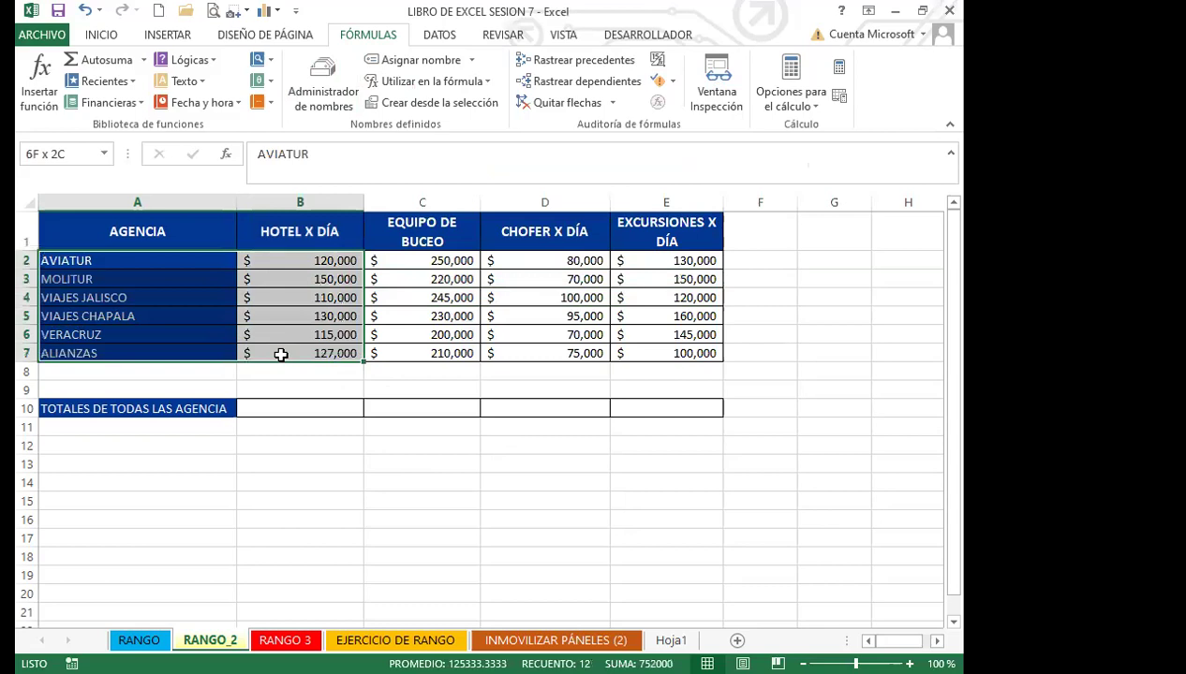
click(478, 105)
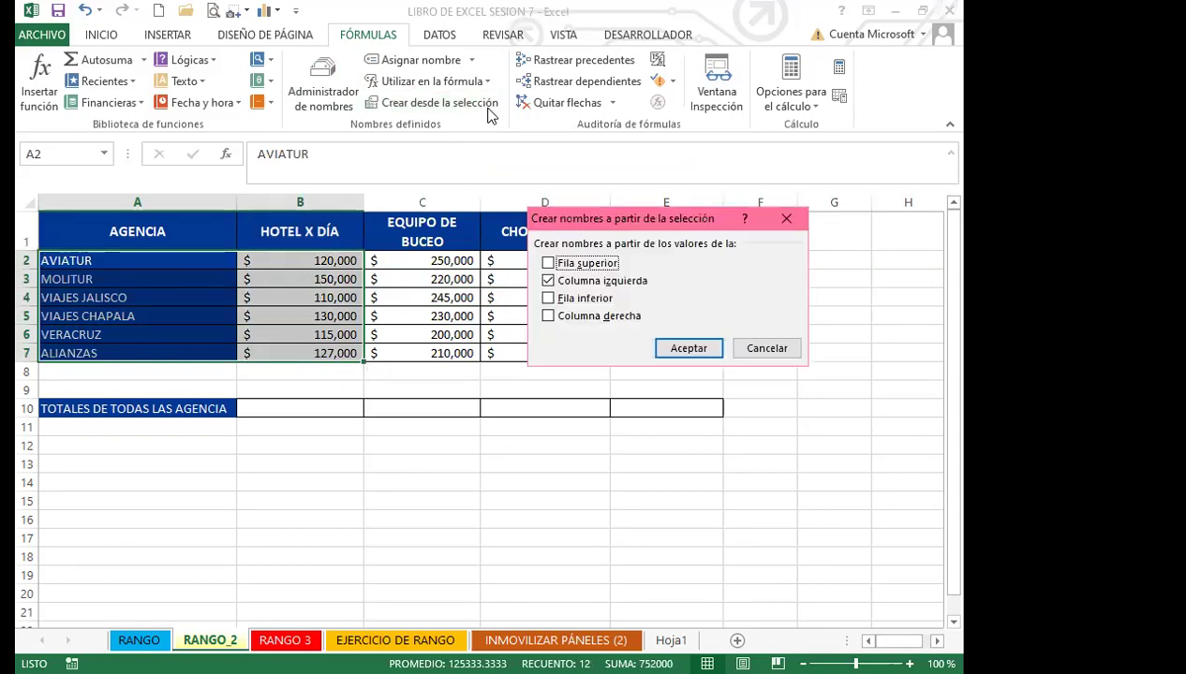
click(766, 348)
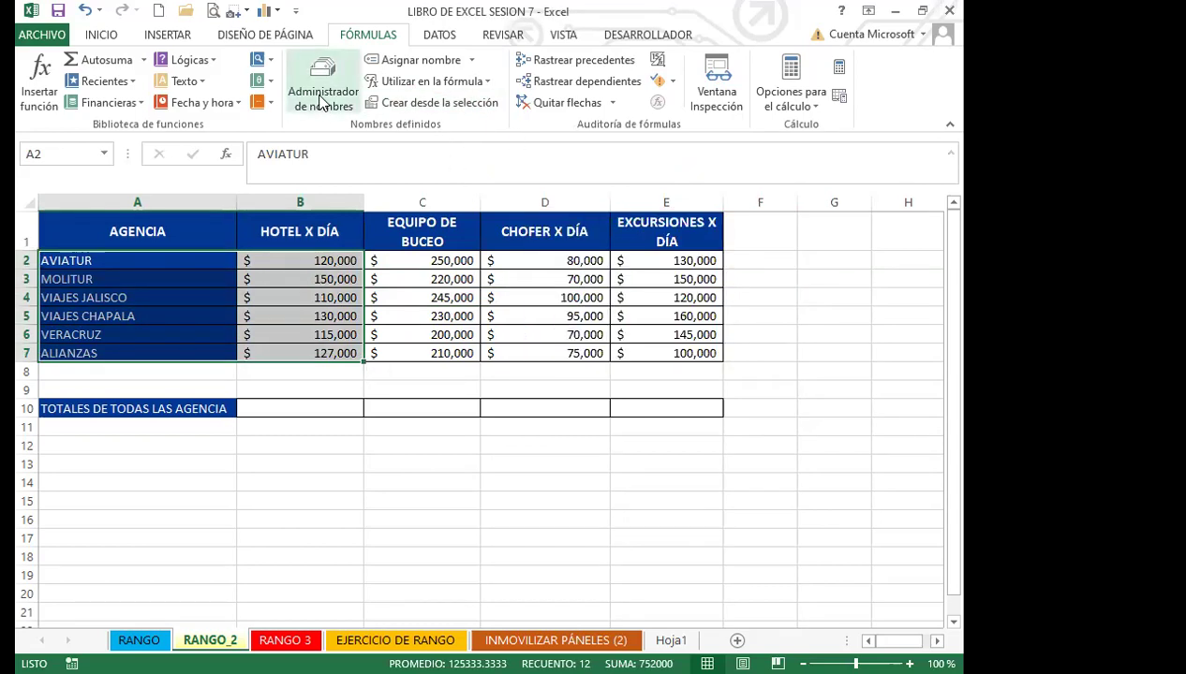
Step: Delete the AGENCIA name, which refers to the HOTEL X DÍA header cell, in the name manager
click(321, 93)
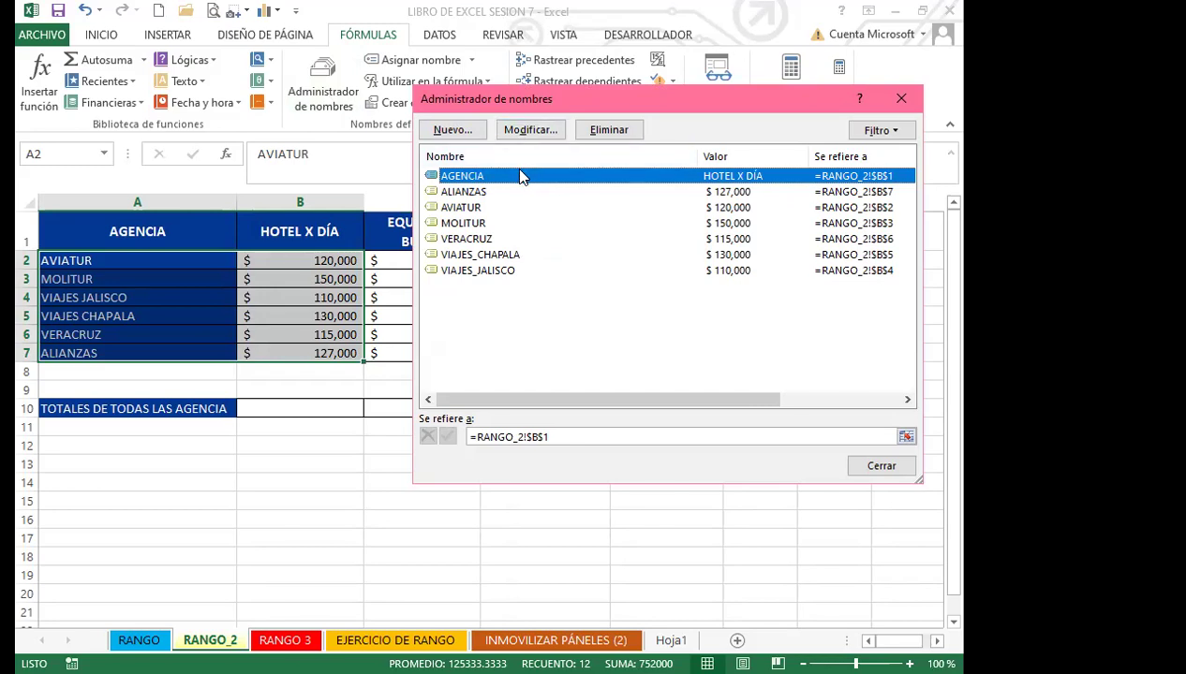
click(610, 129)
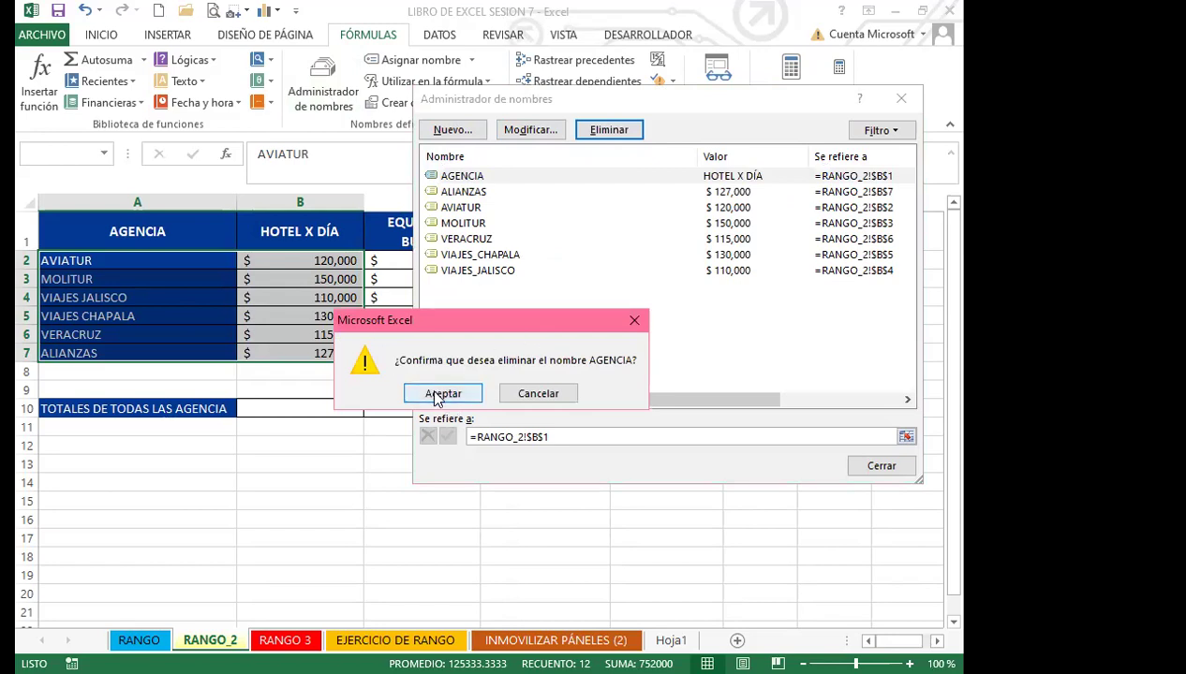
click(440, 393)
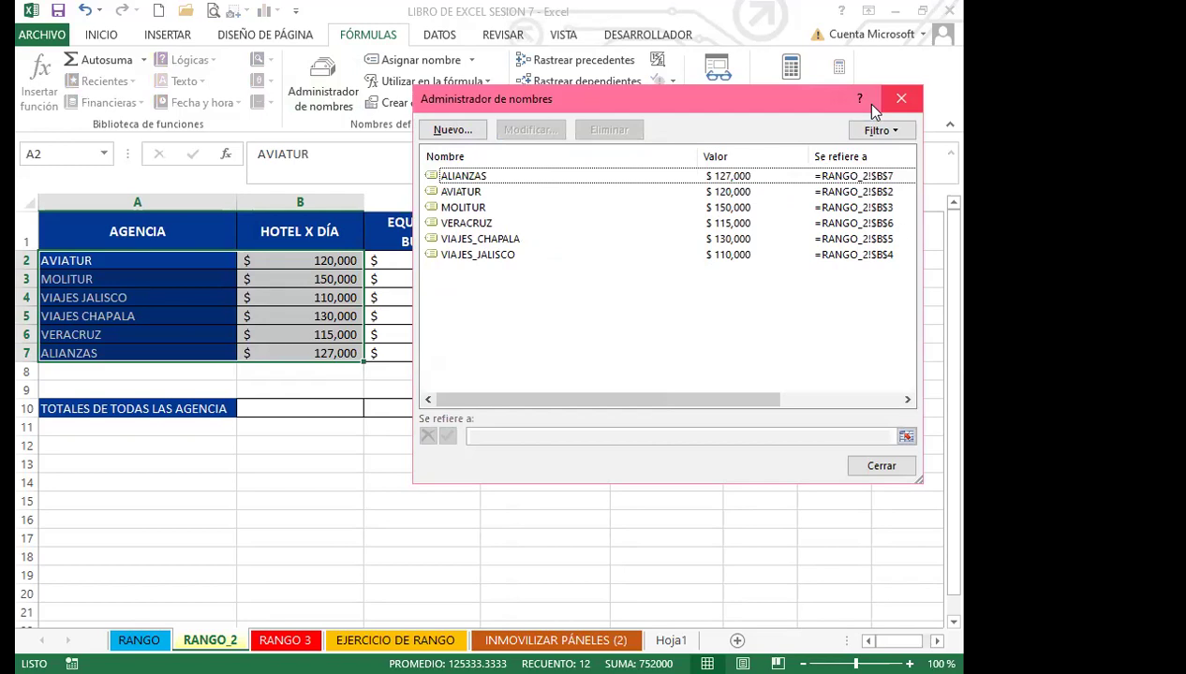
click(899, 98)
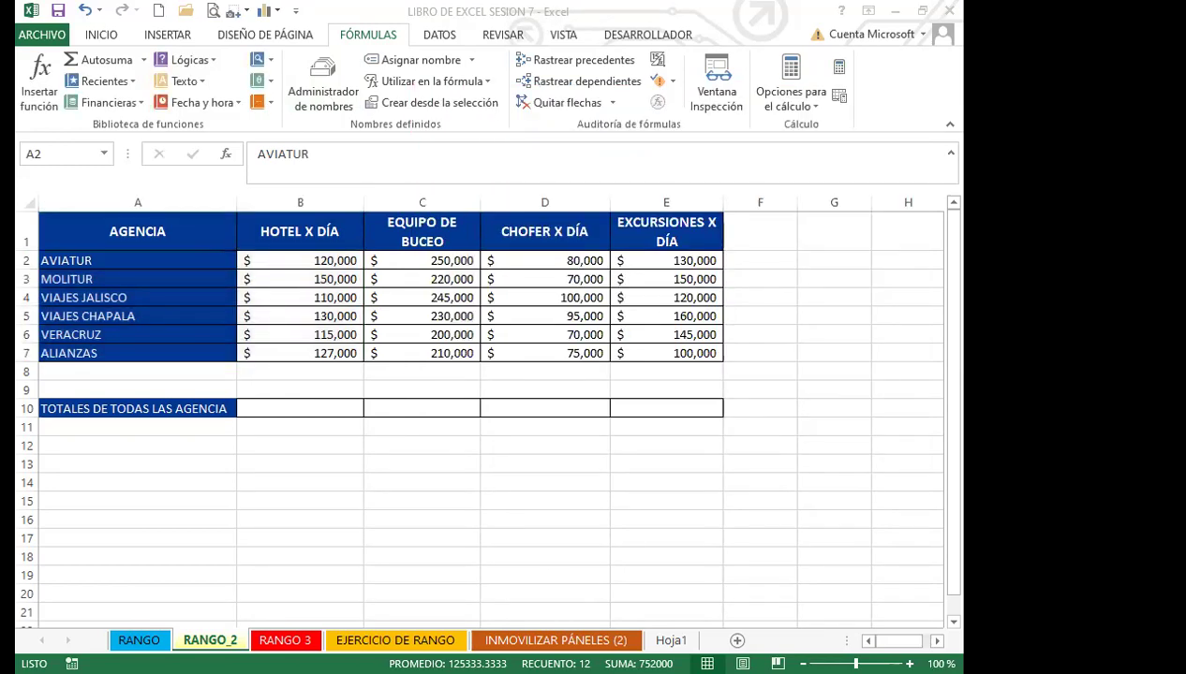
Step: Delete the remaining agency names, from ALIANZAS to VIAJES_JALISCO, in the name manager
shift+click(347, 354)
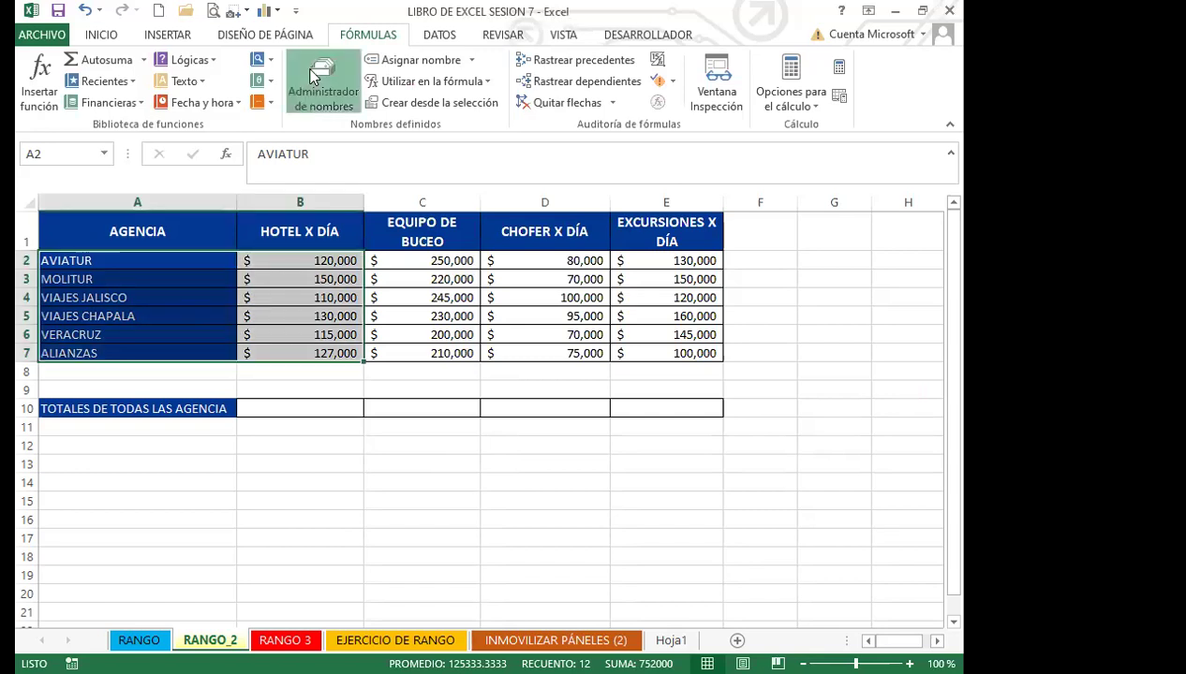
click(324, 89)
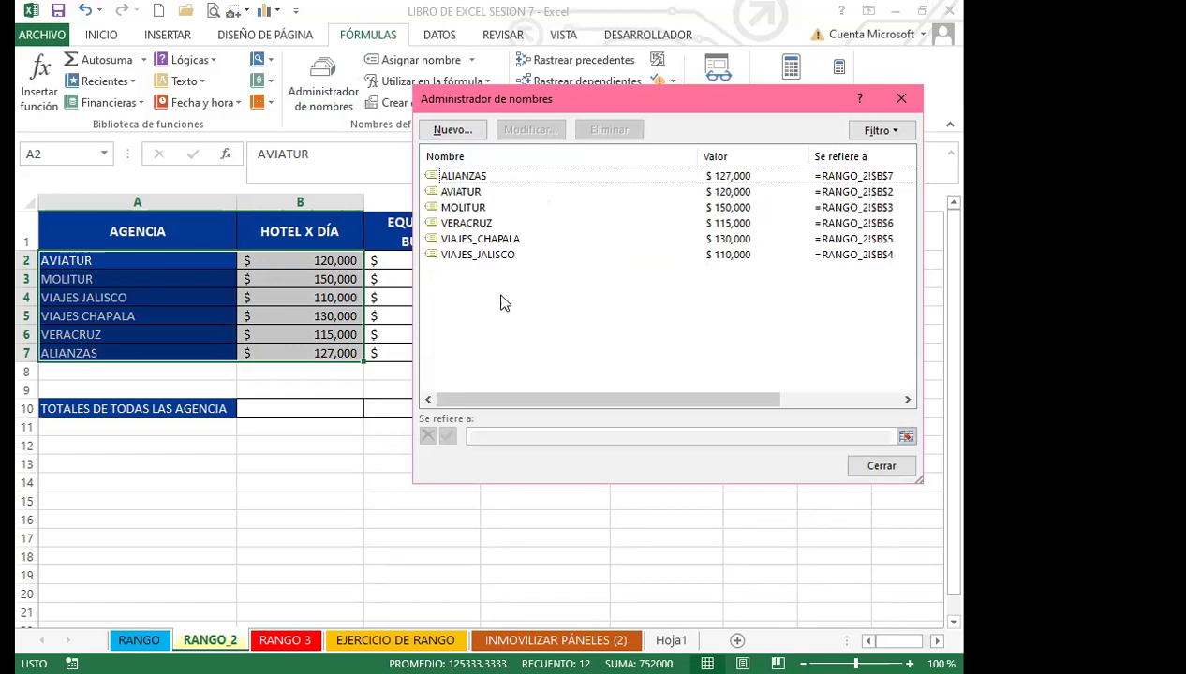
drag(508, 298, 468, 167)
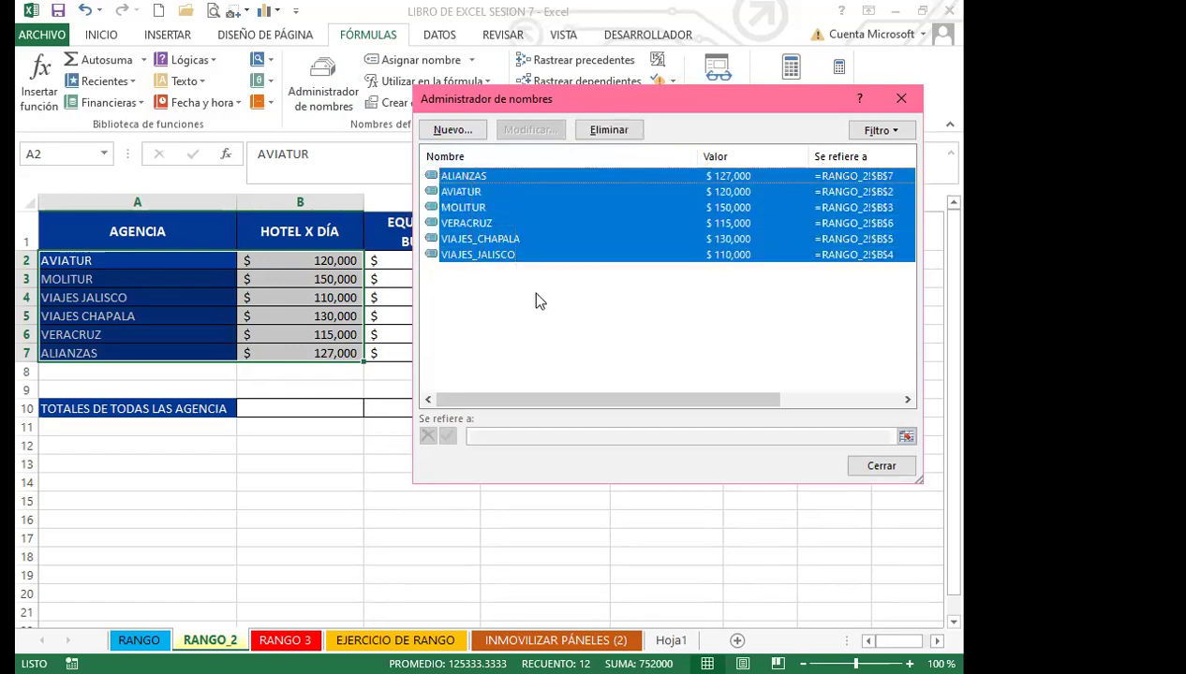
drag(506, 297, 458, 178)
click(592, 132)
click(455, 392)
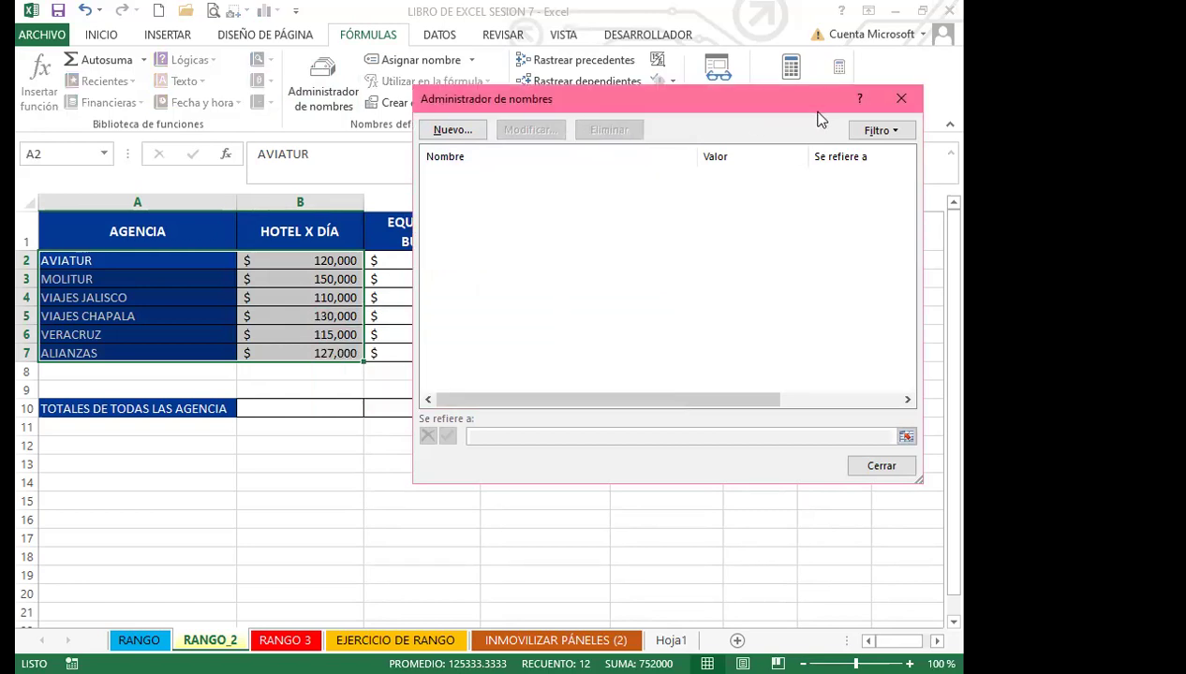
click(902, 101)
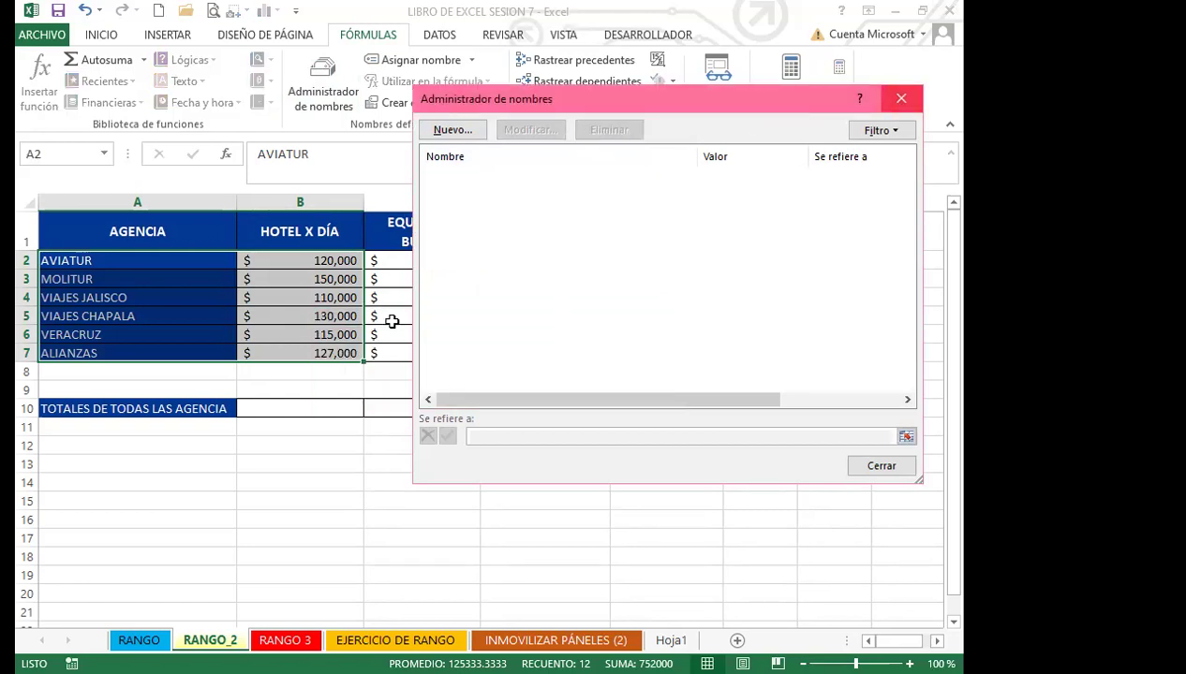
click(388, 318)
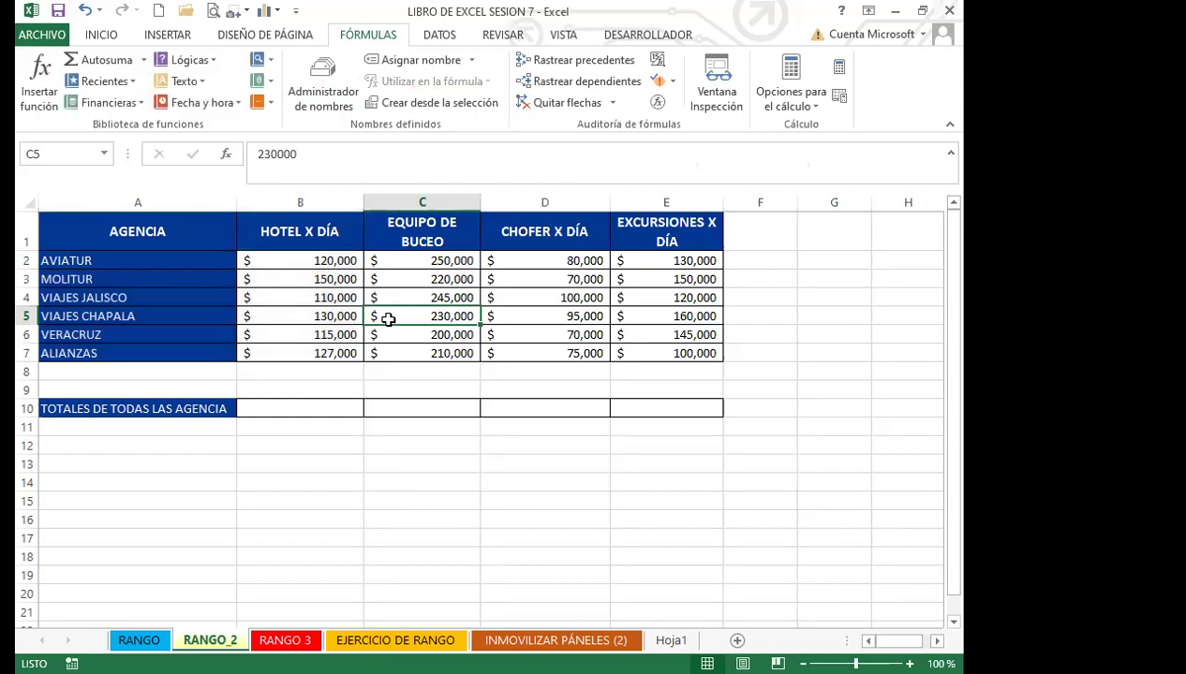
Step: Create a name from the HOTEL X DÍA selection B1:B7, using the top row as the label
drag(294, 238, 301, 355)
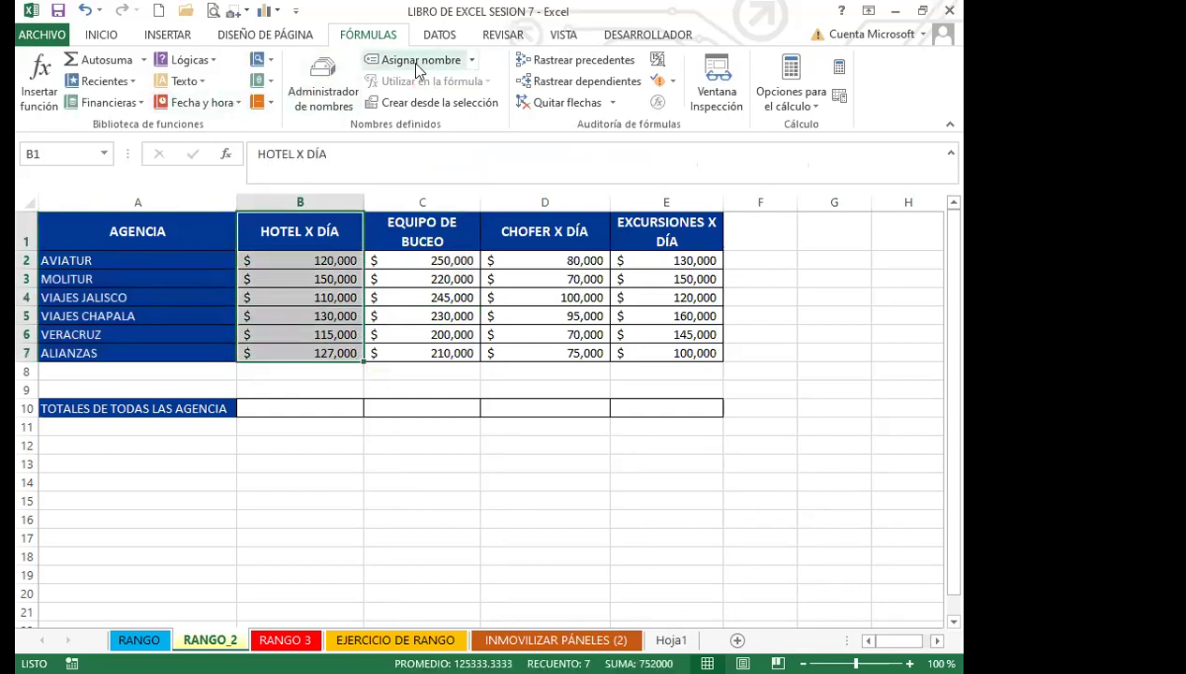
click(408, 103)
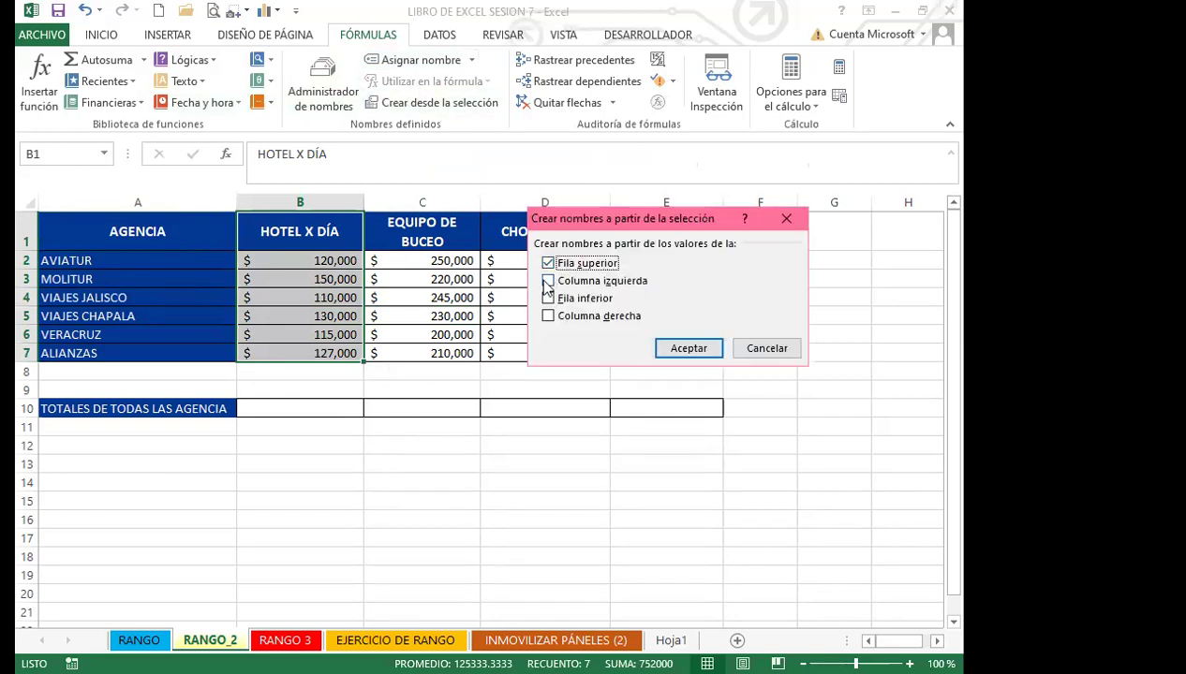
click(684, 347)
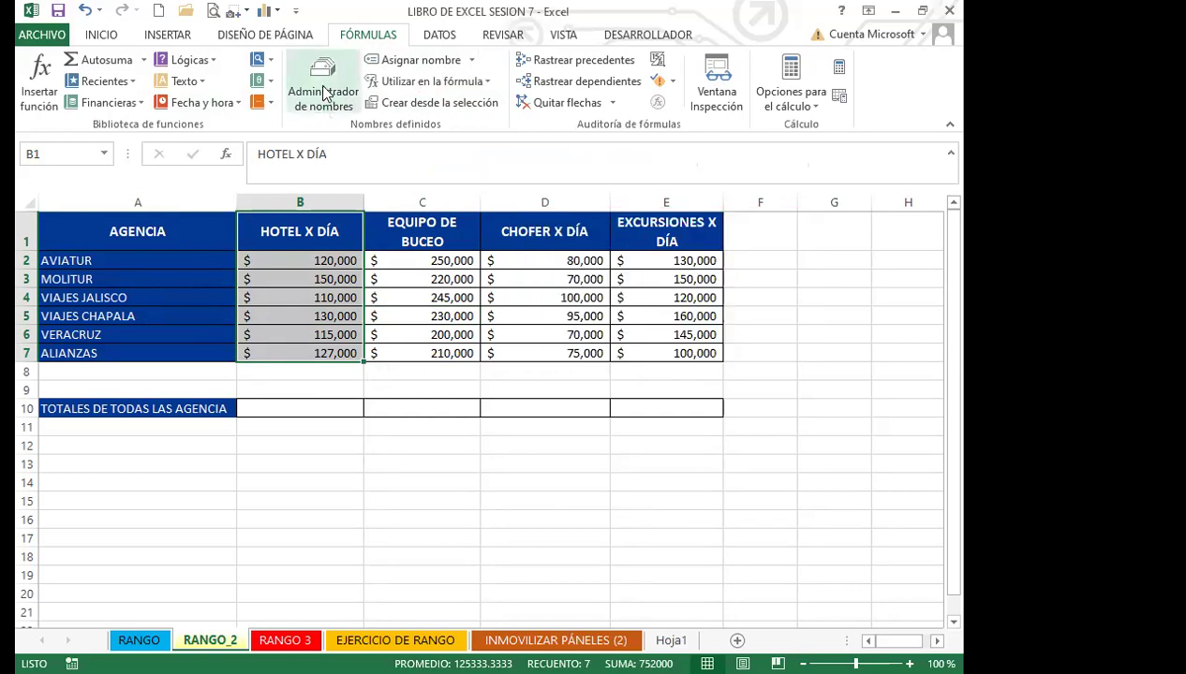
Step: Check the definition and reference of HOTEL_X_DÍA in the name manager
click(322, 80)
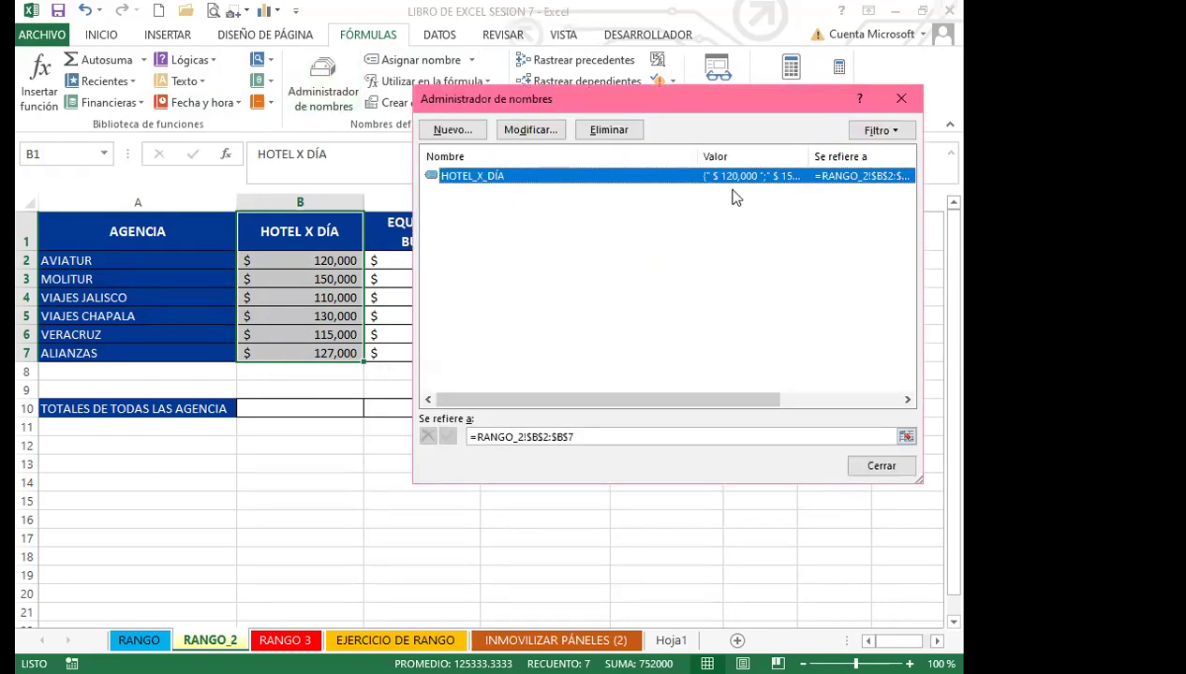
double_click(527, 184)
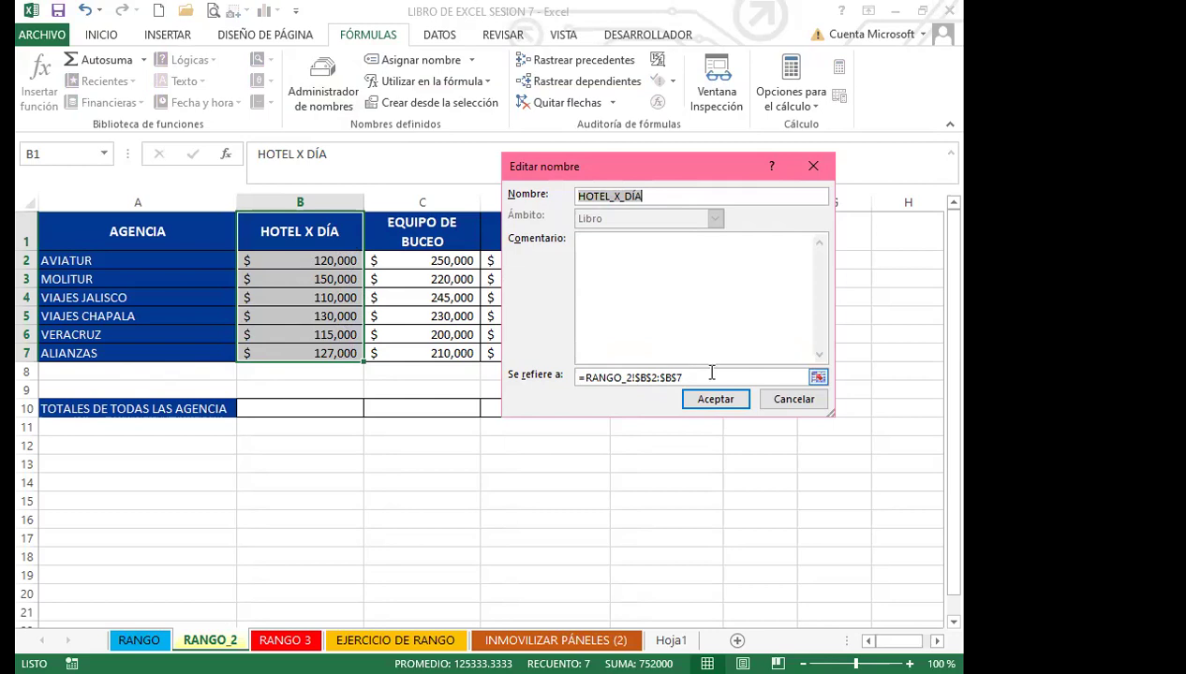
click(715, 403)
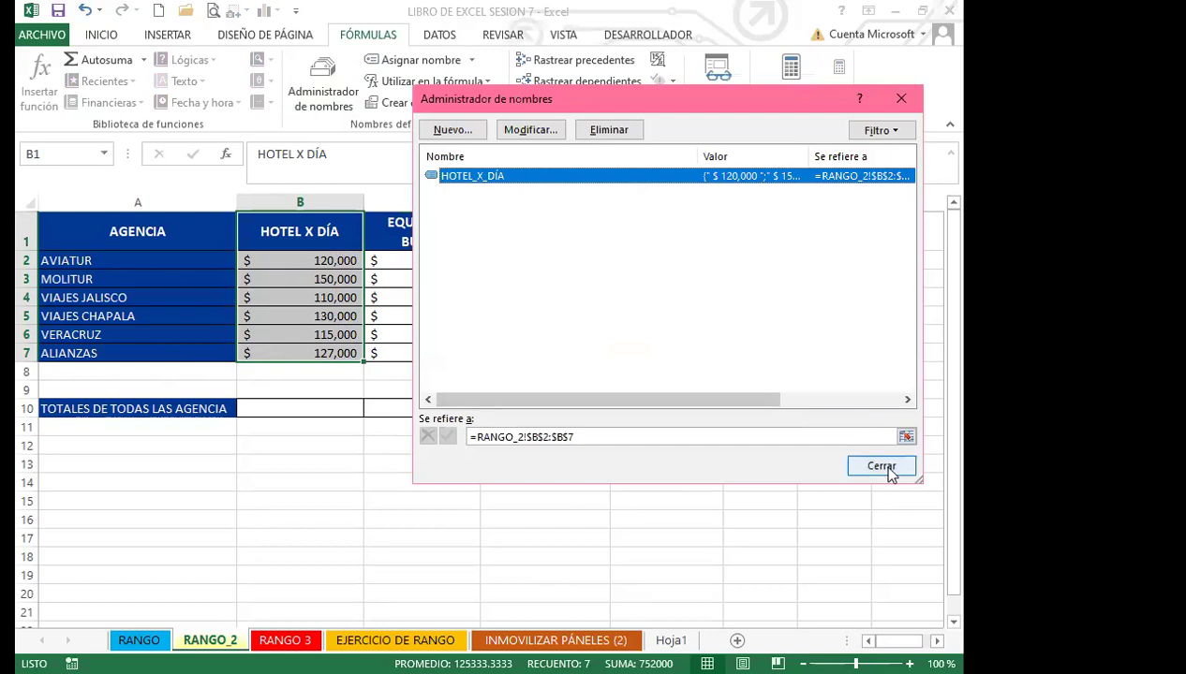
click(886, 472)
Step: Examine the agency labels and service columns of the table A1:E7, including each individual CHOFER X DÍA value
drag(404, 234, 438, 350)
click(405, 382)
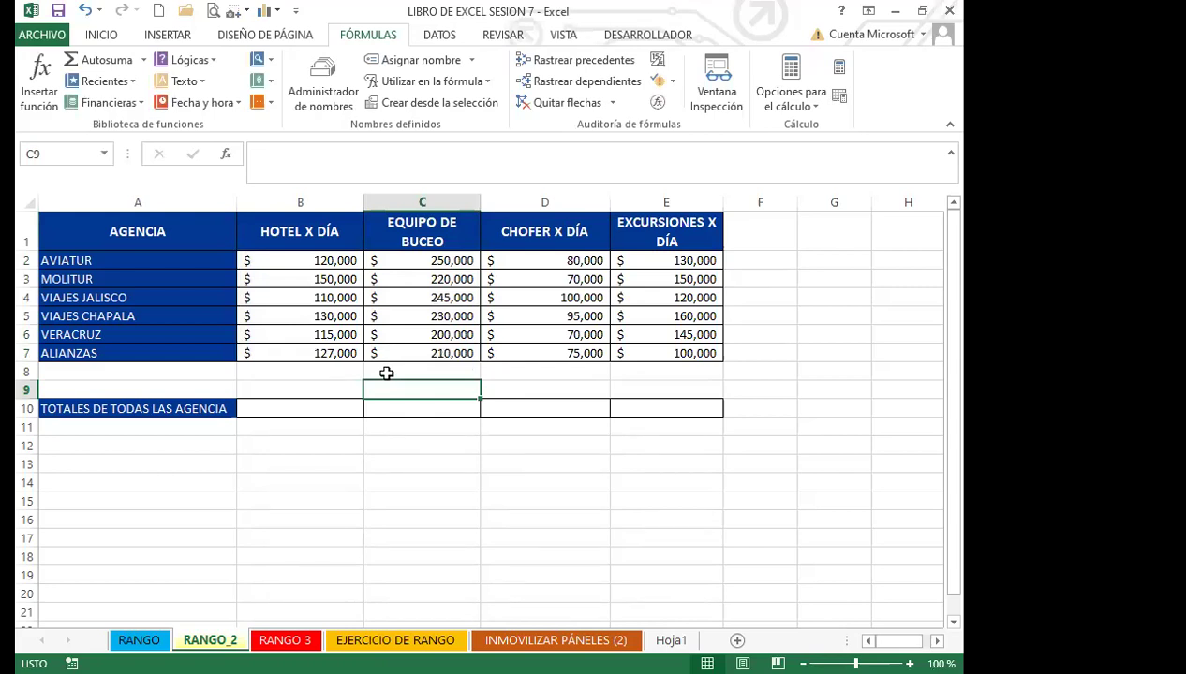
click(405, 257)
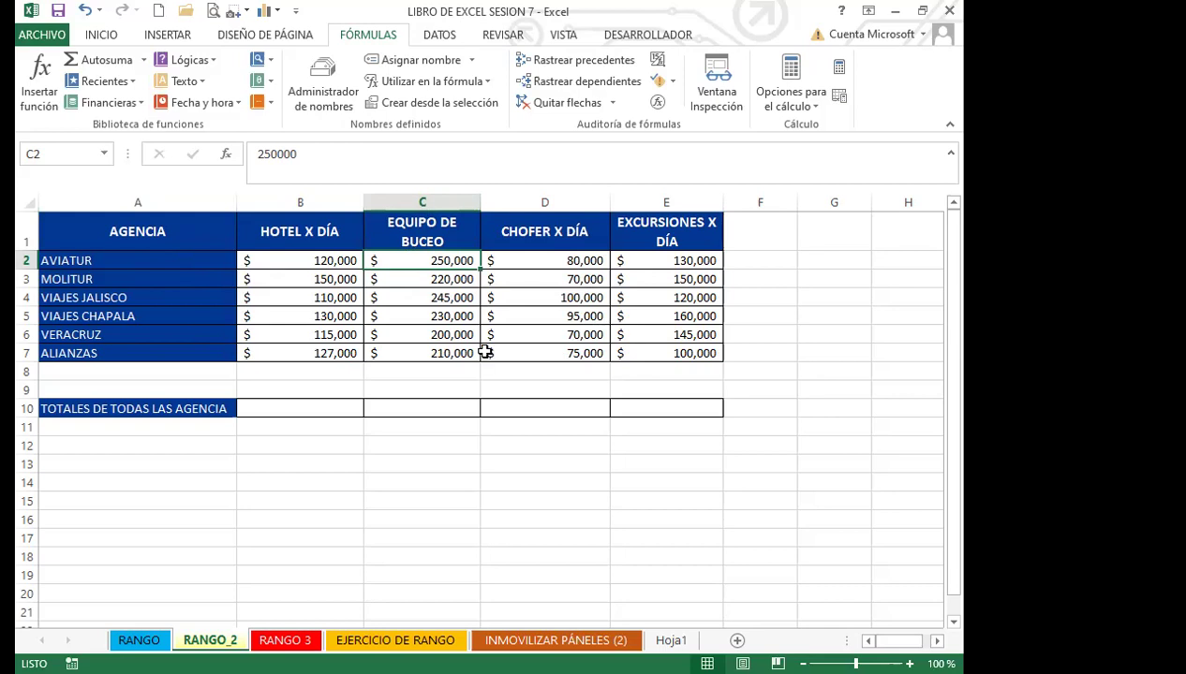
drag(159, 235, 644, 358)
drag(313, 259, 309, 258)
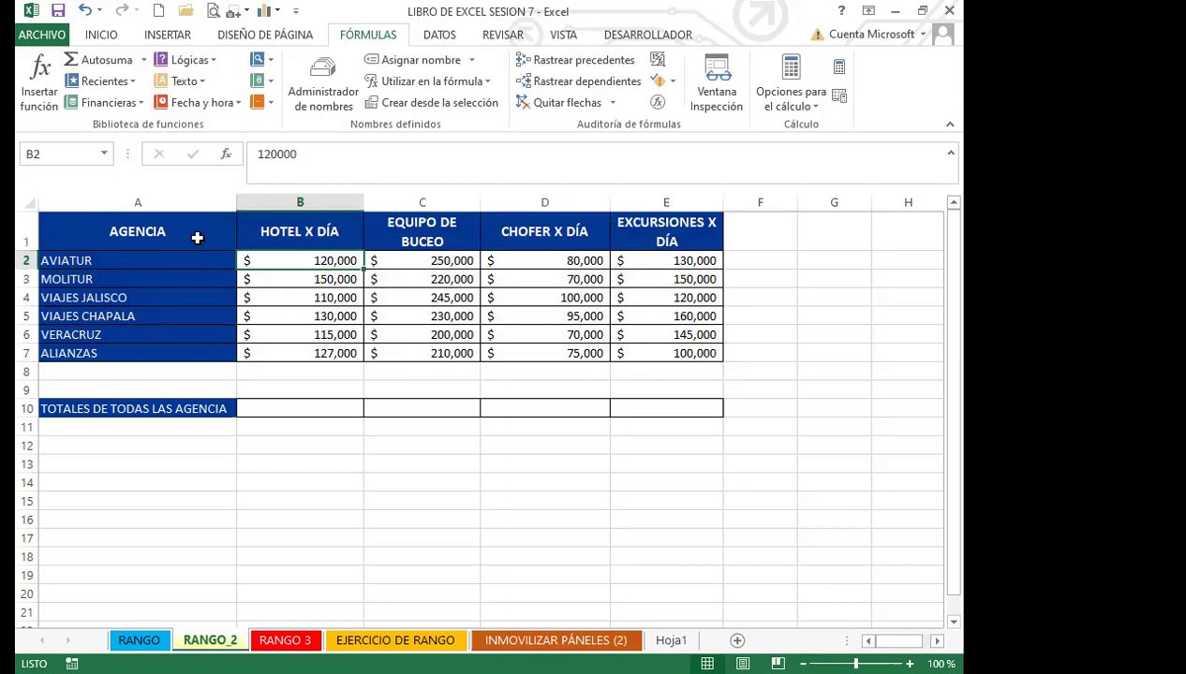
drag(166, 260, 167, 357)
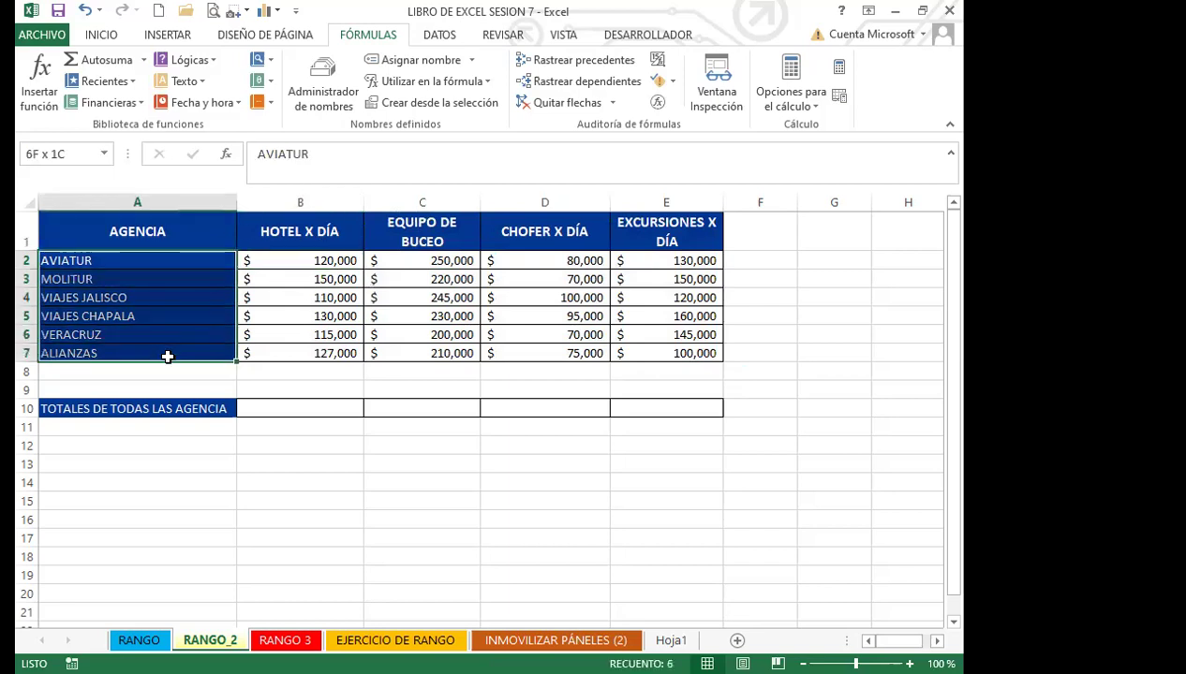
drag(291, 260, 291, 356)
drag(413, 261, 390, 355)
click(397, 298)
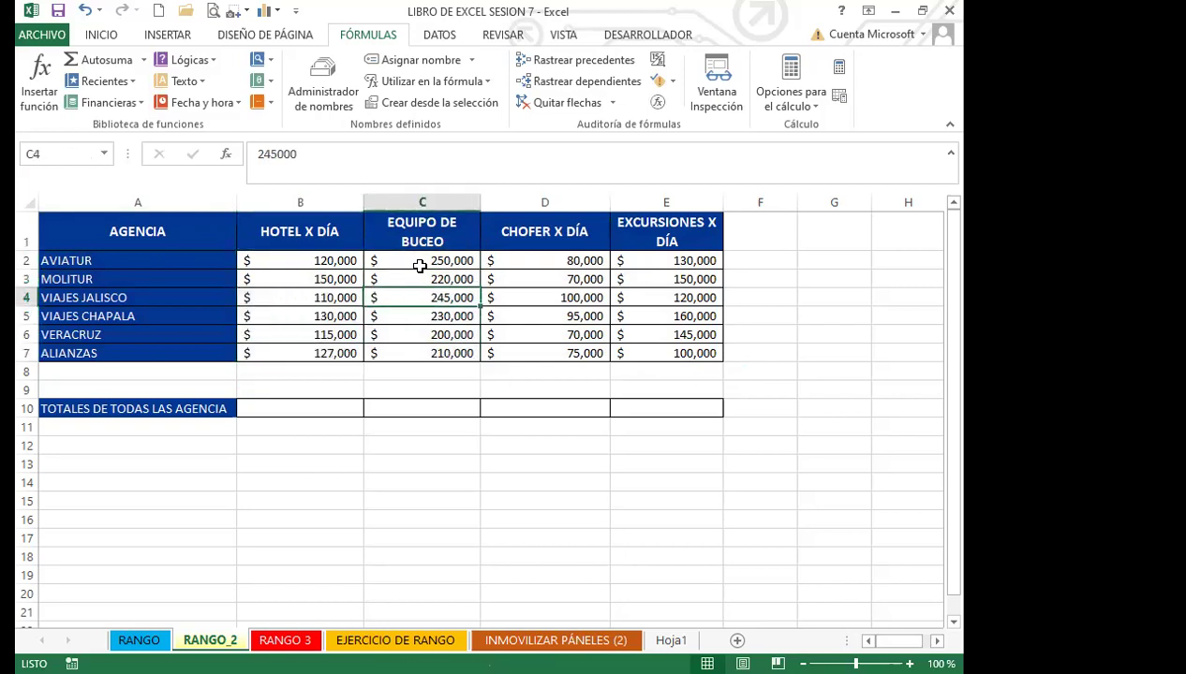
drag(205, 263, 203, 353)
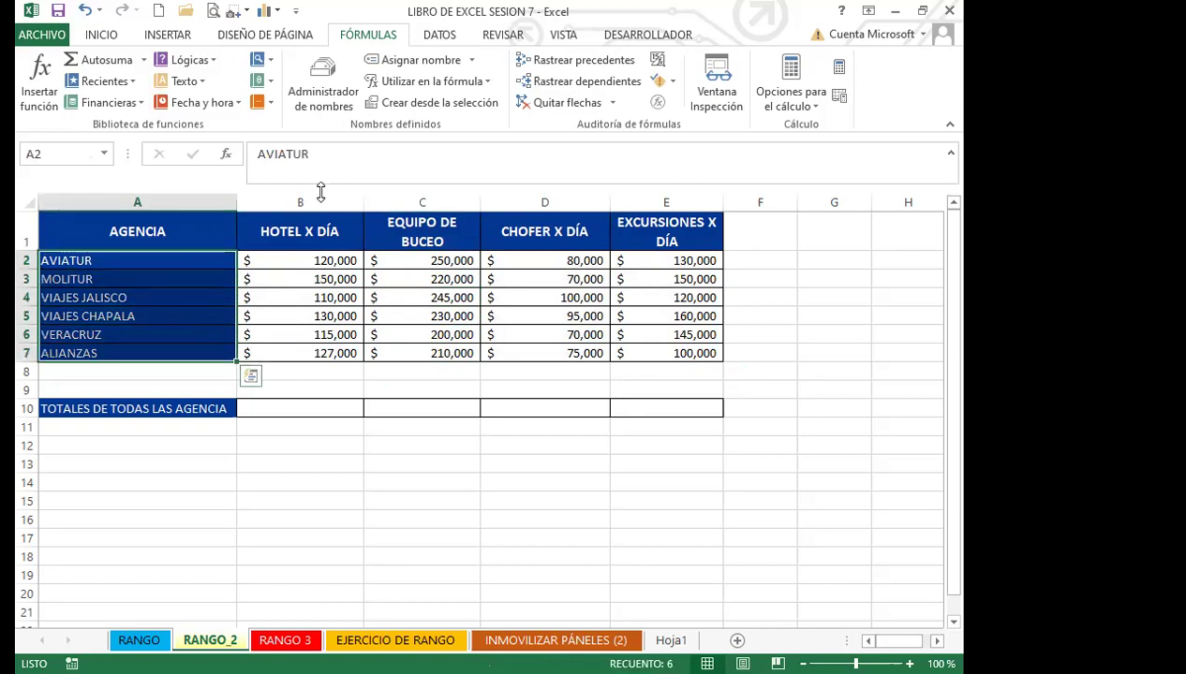
click(417, 199)
click(532, 199)
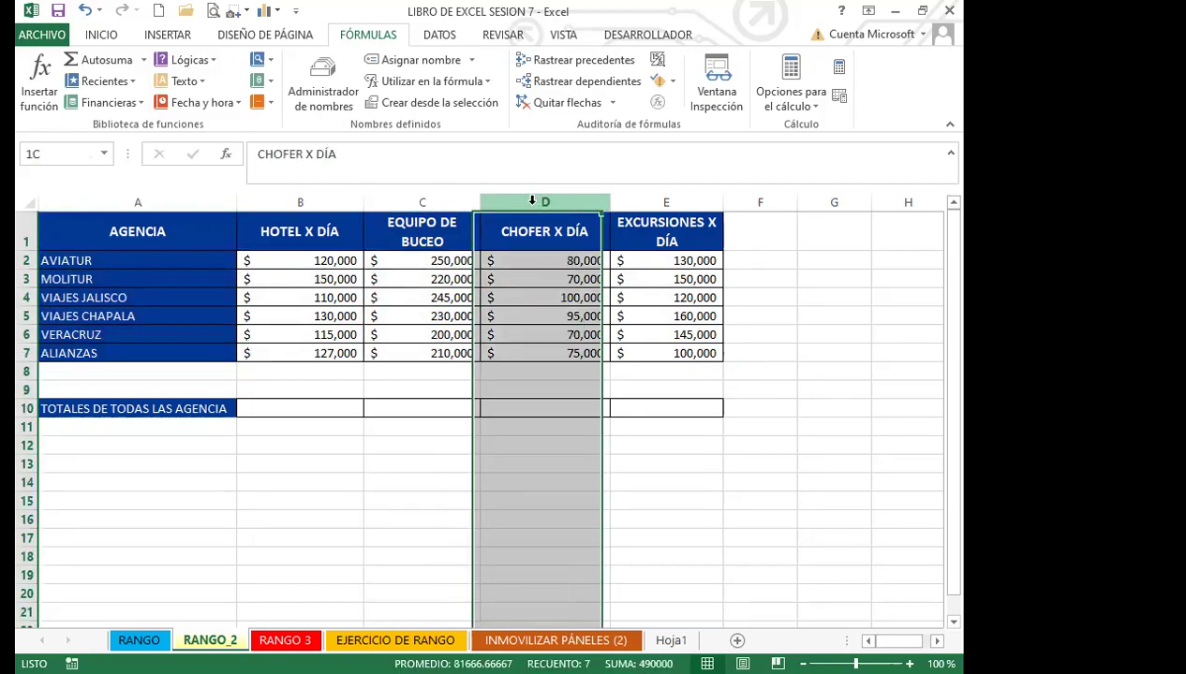
key(Left)
click(646, 201)
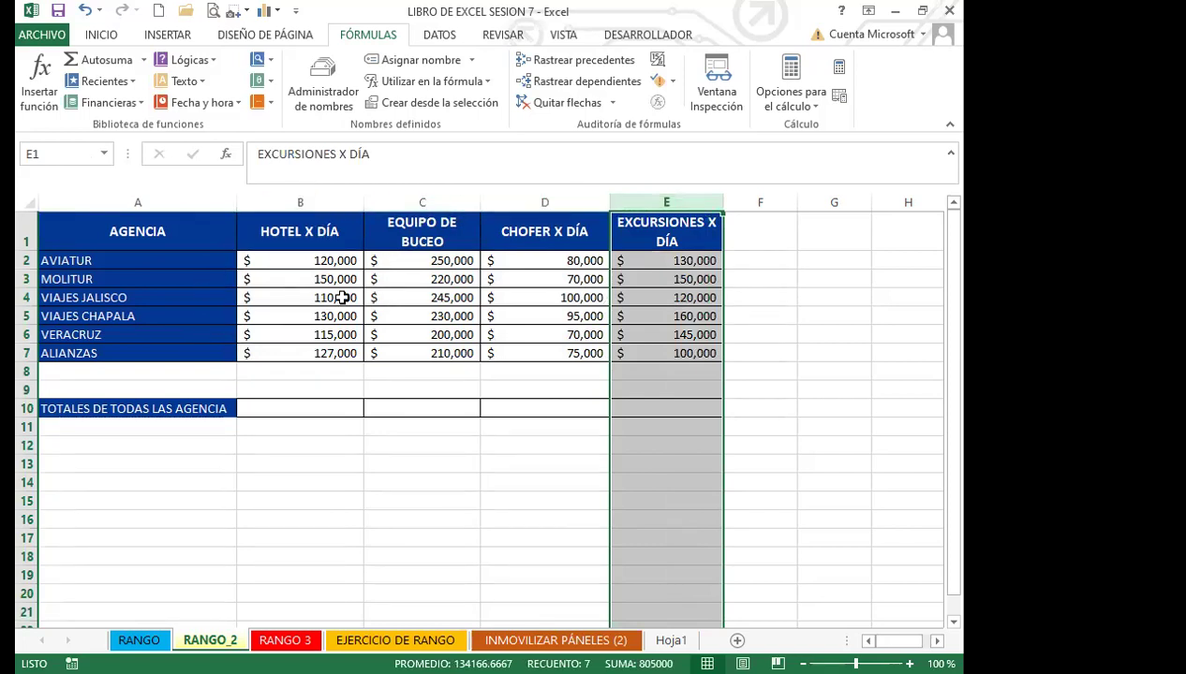
click(442, 260)
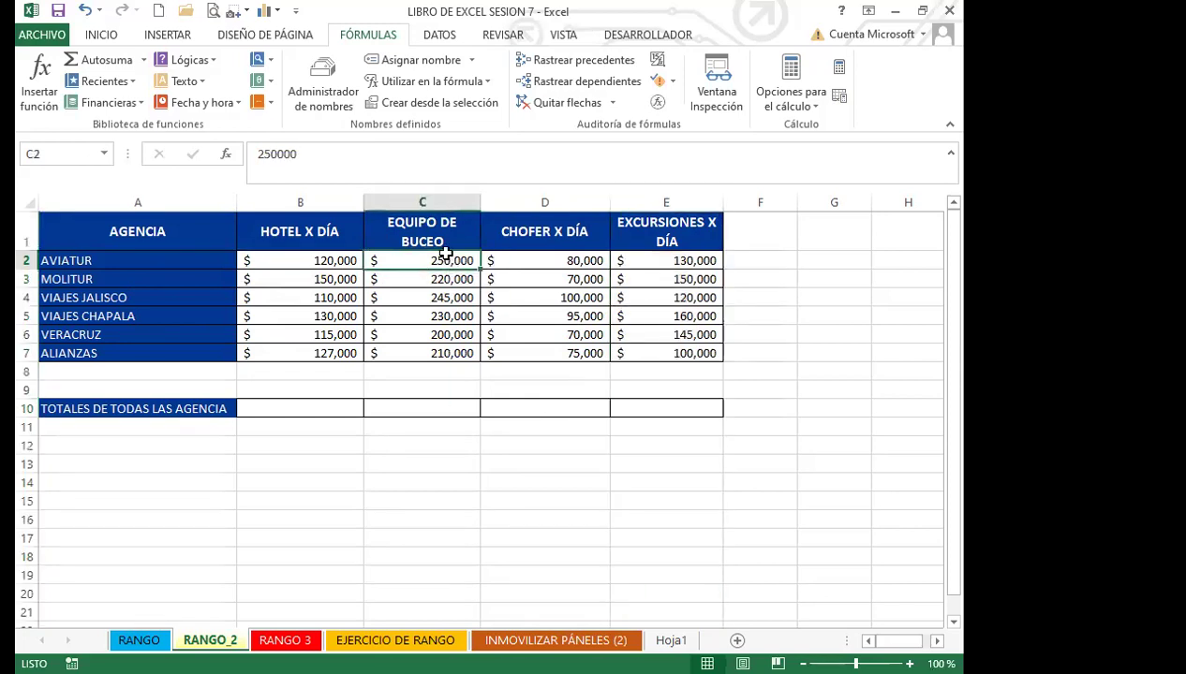
click(549, 265)
click(543, 279)
click(544, 297)
click(545, 317)
click(544, 333)
click(545, 353)
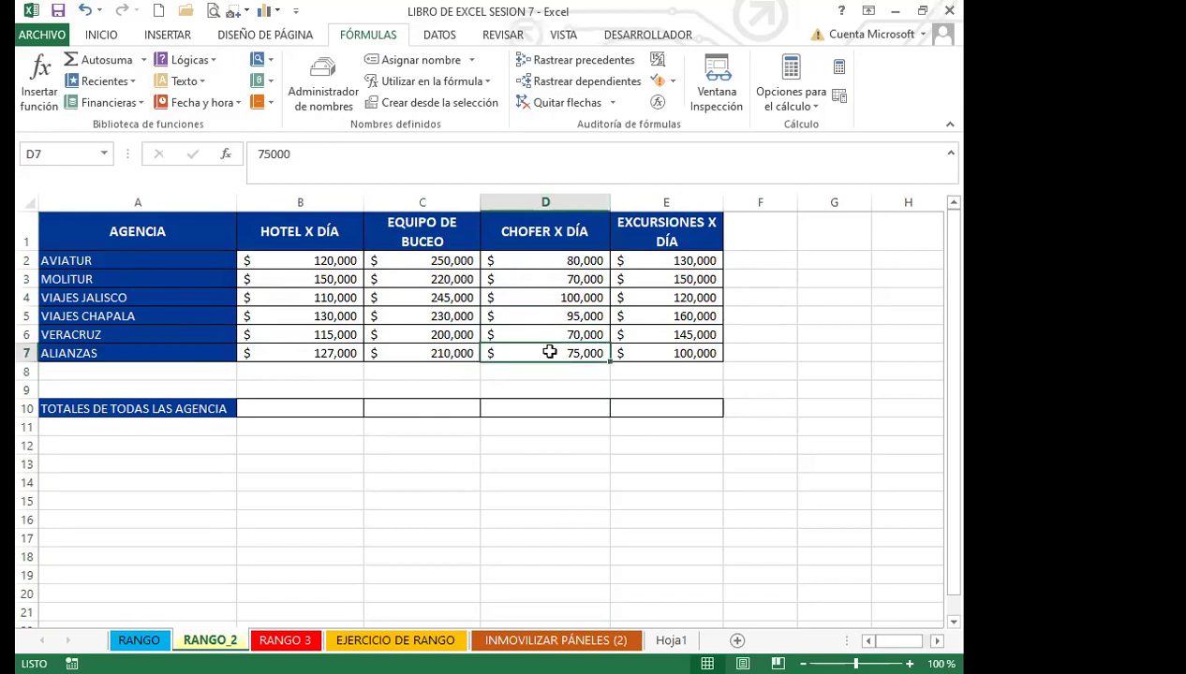
Step: Create a name from the CHOFER X DÍA selection D1:D7, using the top row as the label
drag(536, 231, 537, 353)
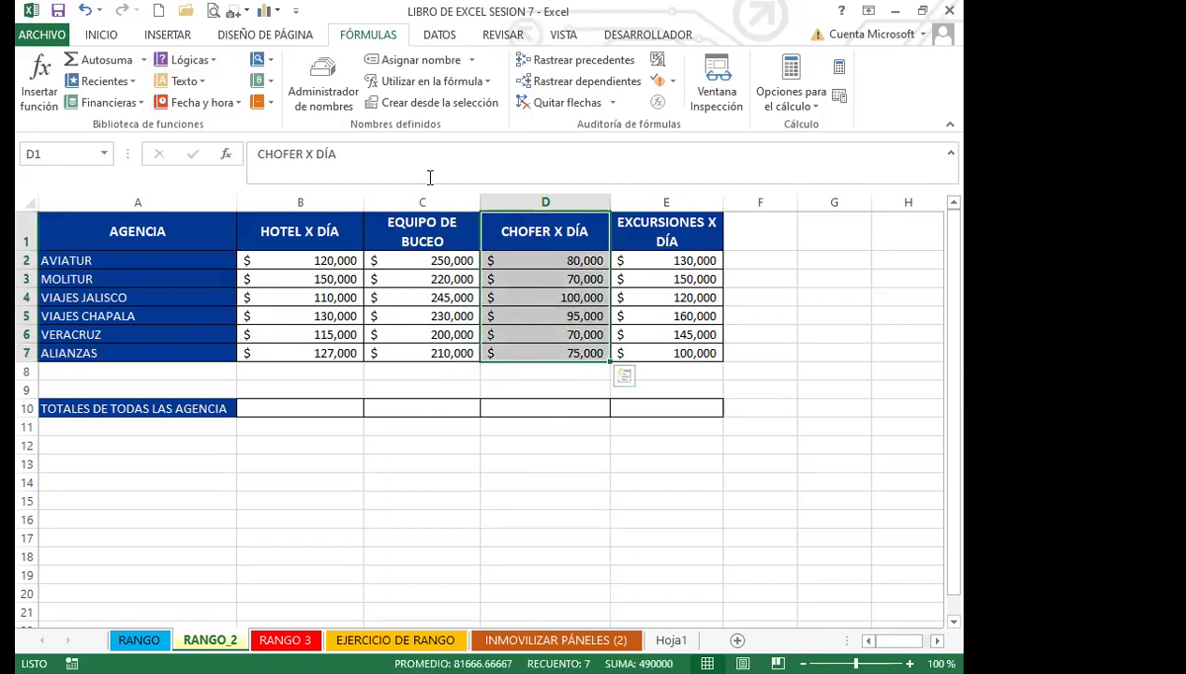
click(416, 105)
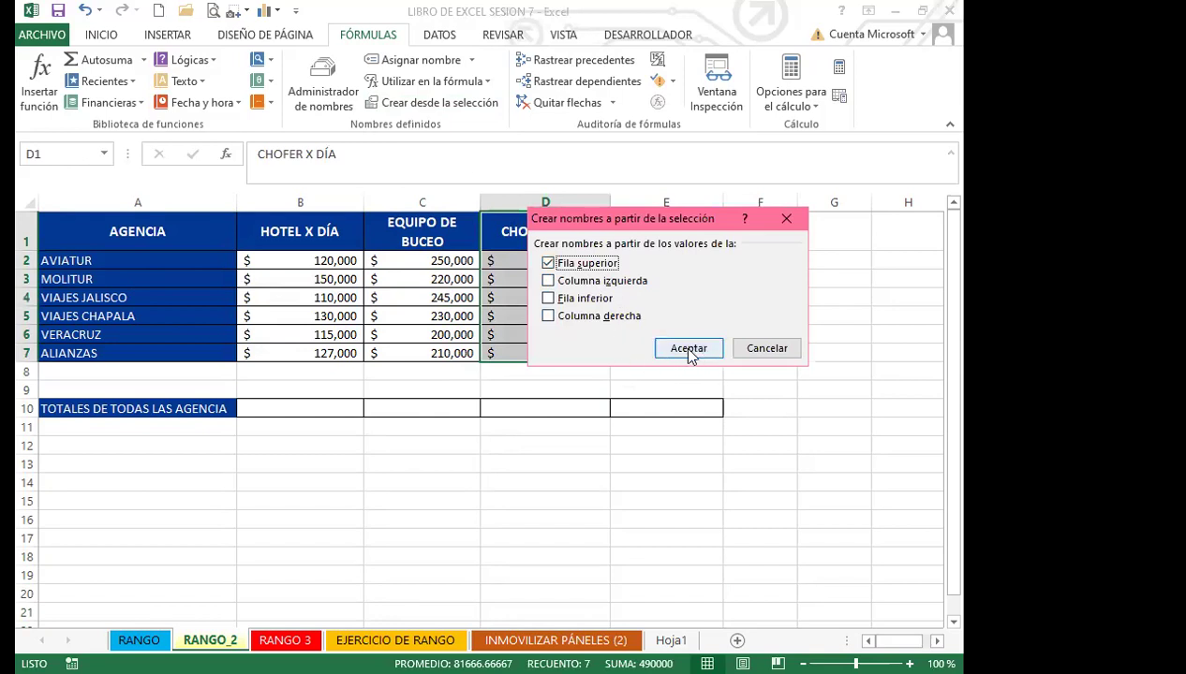
key(Return)
Step: Define the name EXCURSIONES_X_DÍA with workbook scope (Libro) for the range E1:E7
drag(668, 235, 674, 351)
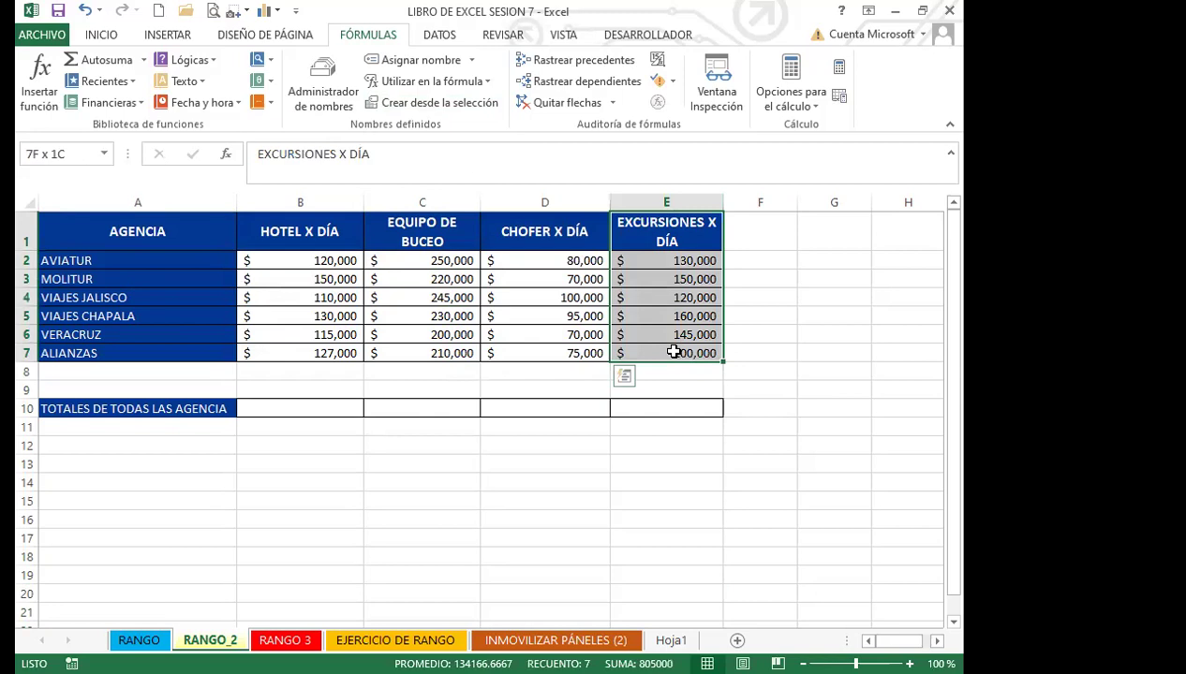
click(420, 60)
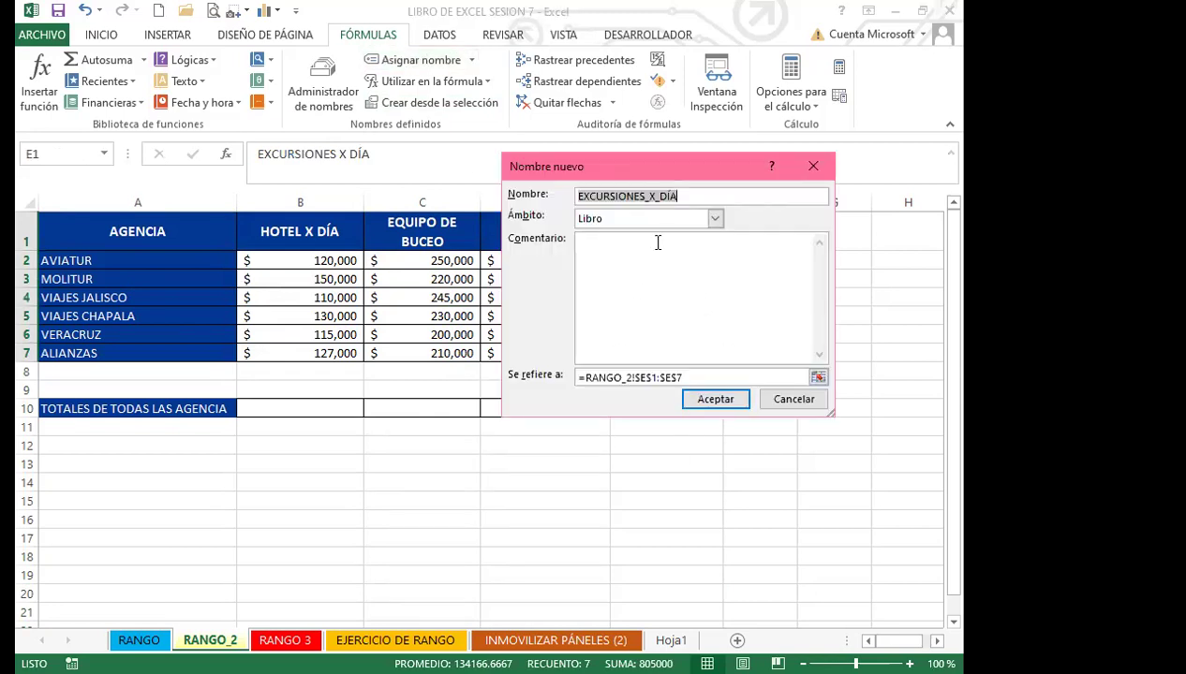
click(721, 400)
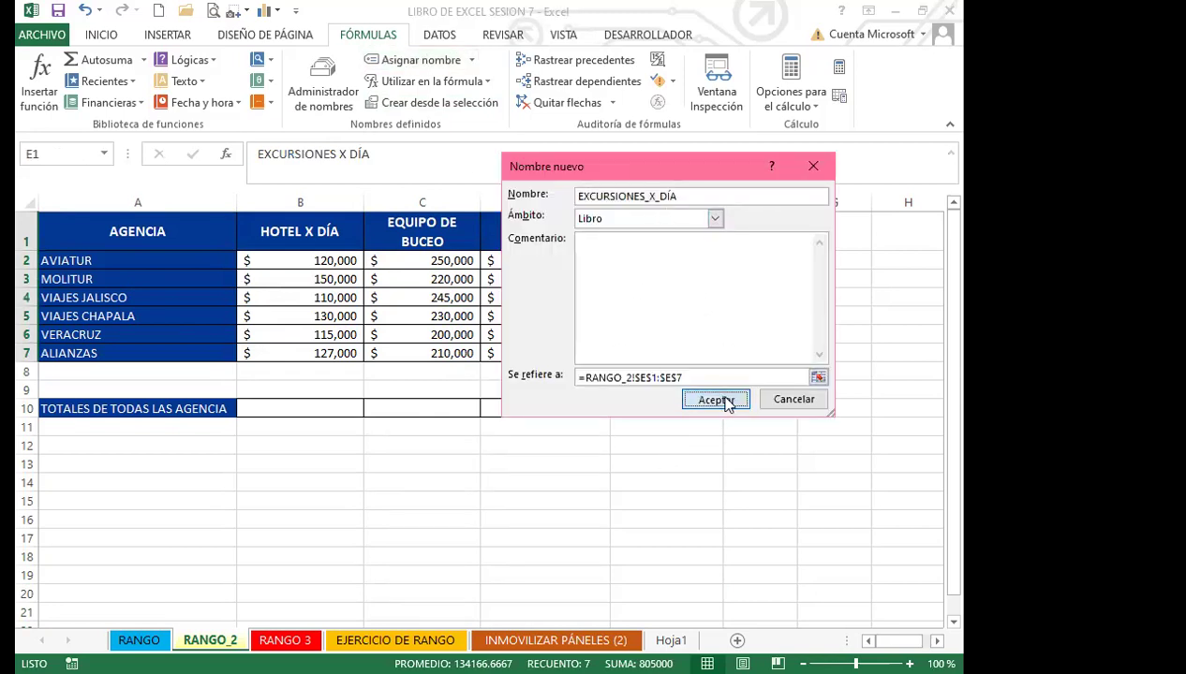
click(567, 442)
click(651, 361)
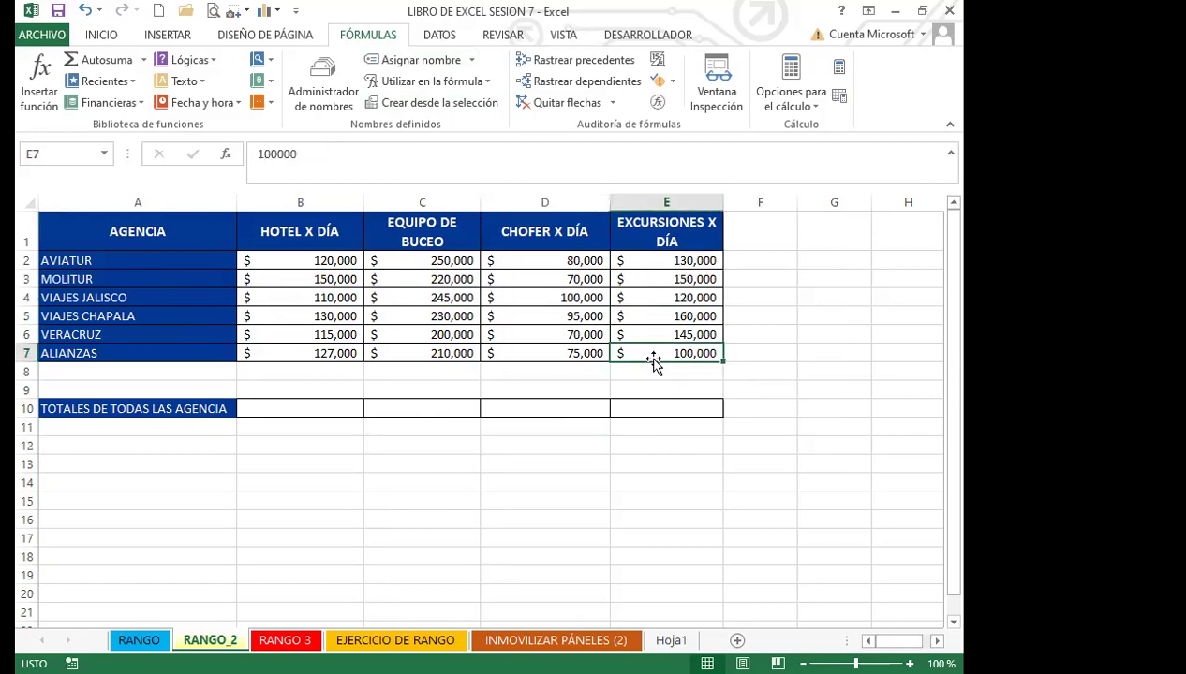
drag(653, 266, 623, 348)
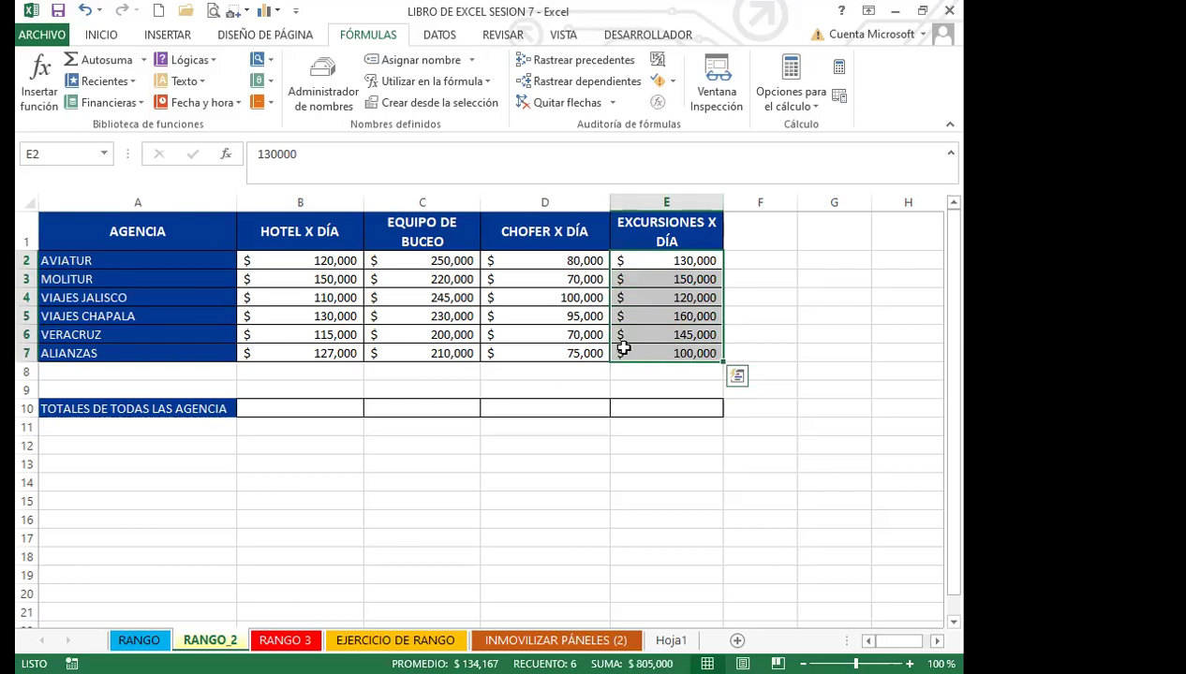
drag(212, 240, 641, 353)
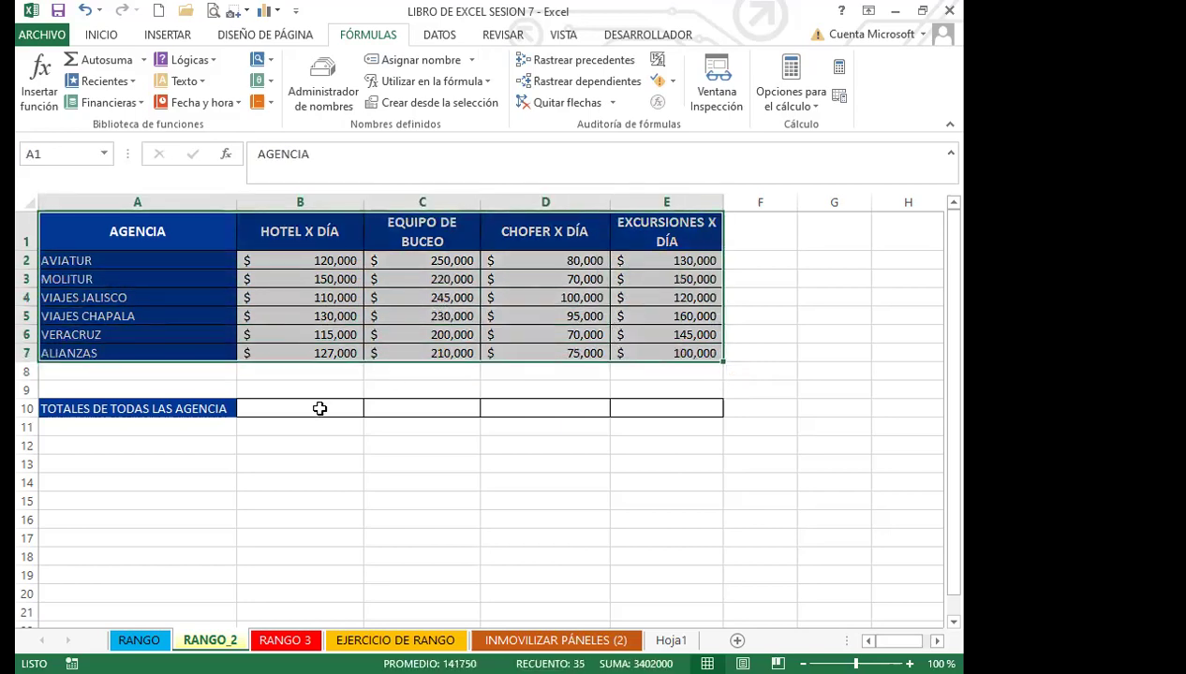
Step: Use AutoSum in the totals row to sum HOTEL X DÍA over B2:B9 in B10 and EQUIPO DE BUCEO in C10
click(319, 408)
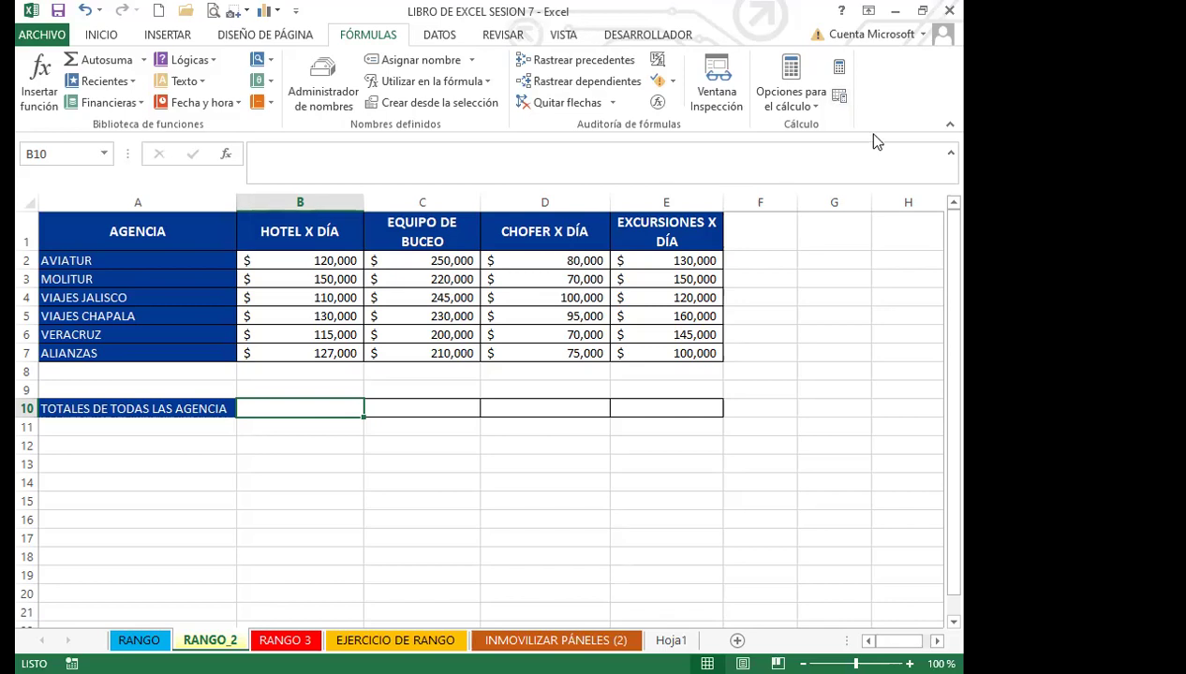
click(103, 35)
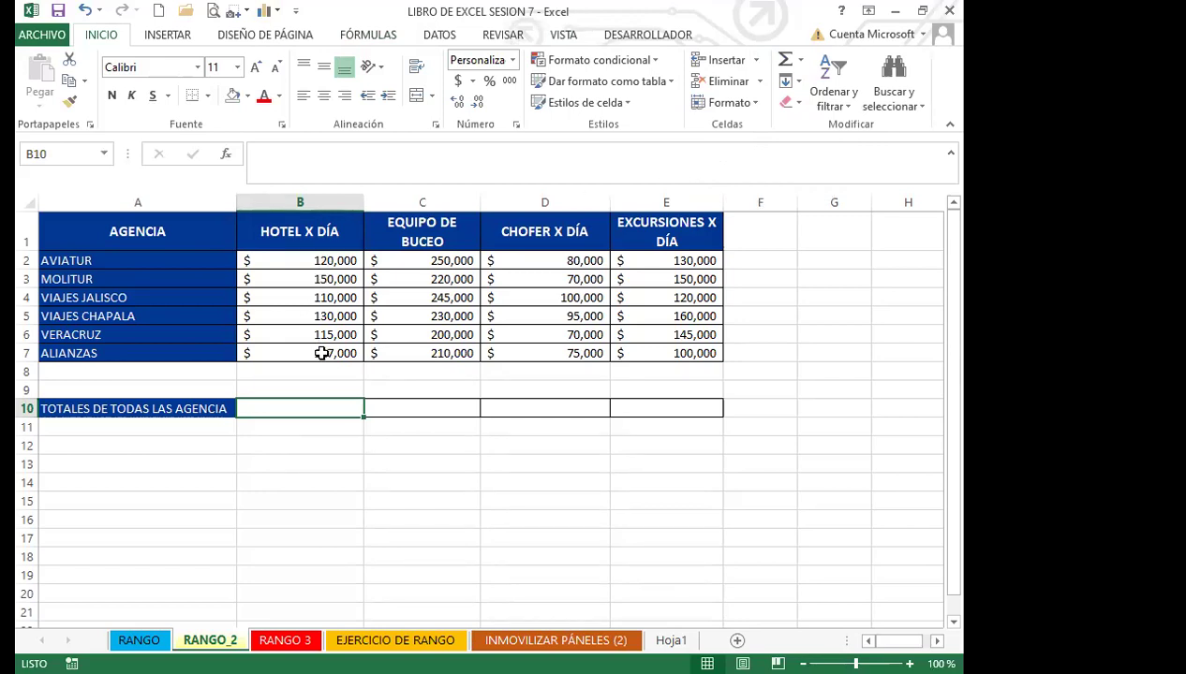
click(785, 63)
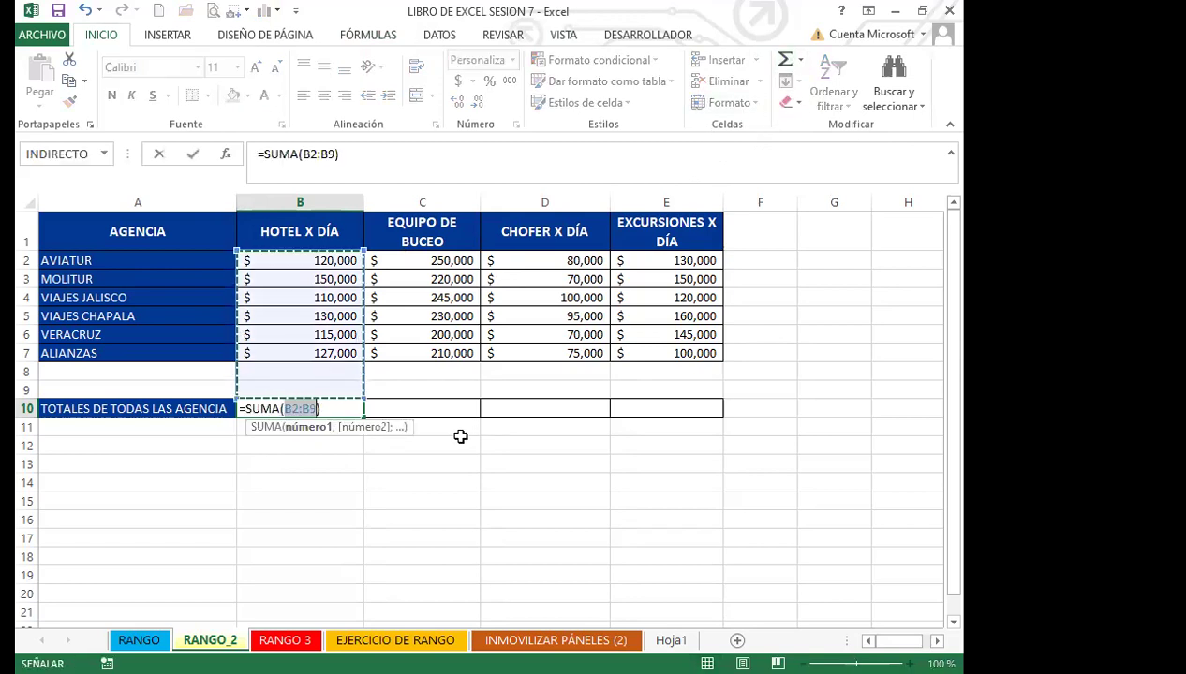
key(Tab)
click(788, 60)
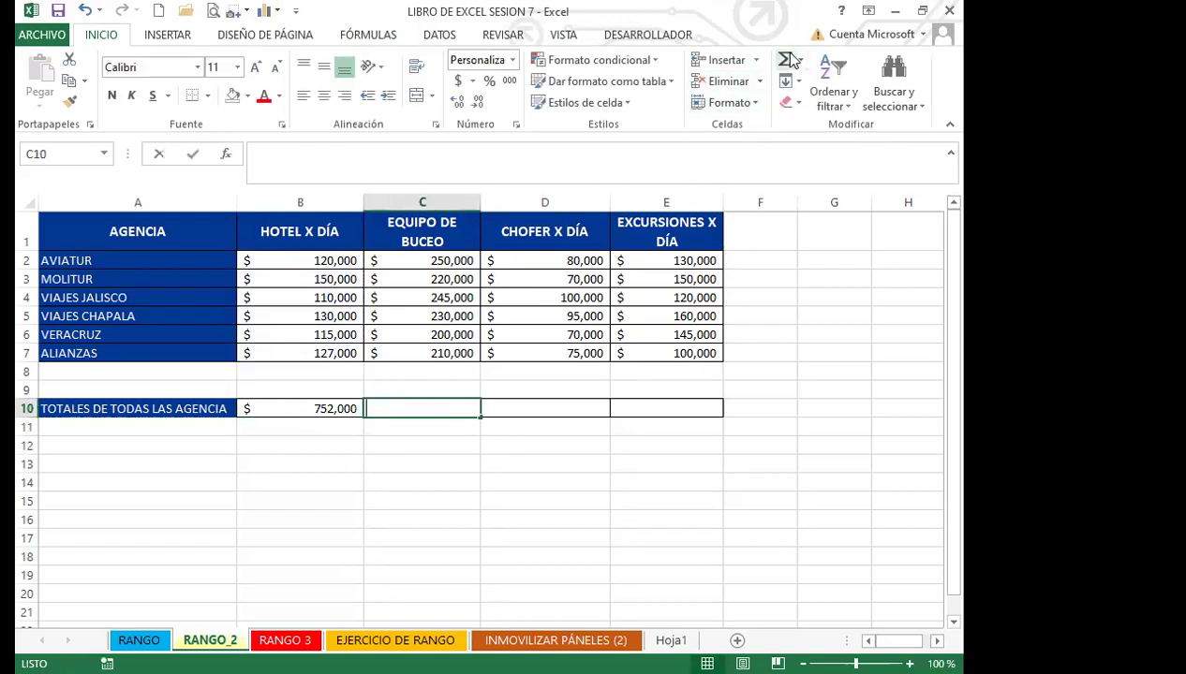
key(Return)
Step: Sum the CHOFER X DÍA values in D10 with AutoSum, replacing the suggested B10:C10 range with the column's values
click(588, 410)
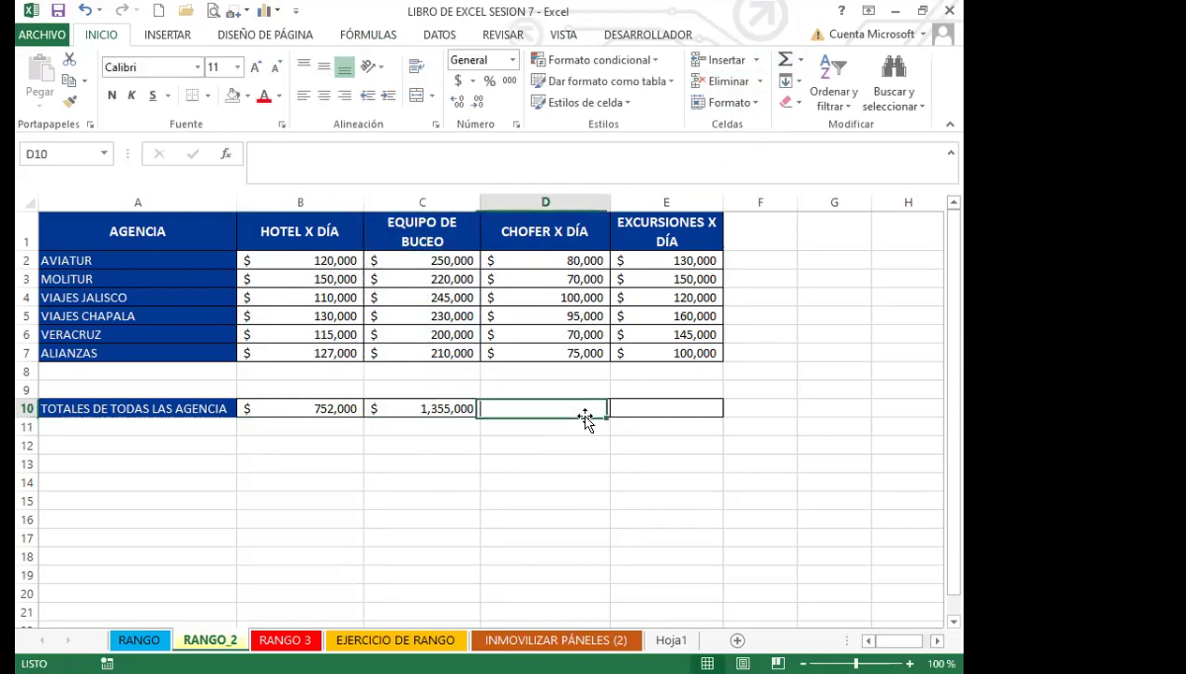
click(785, 60)
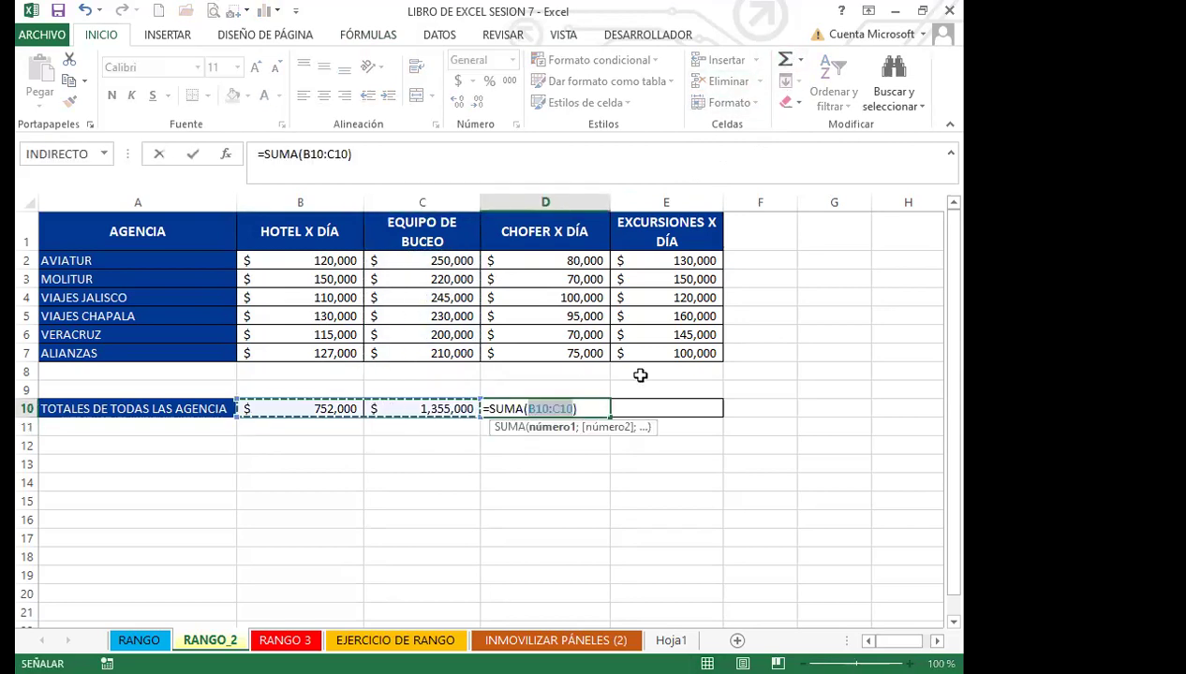
click(535, 261)
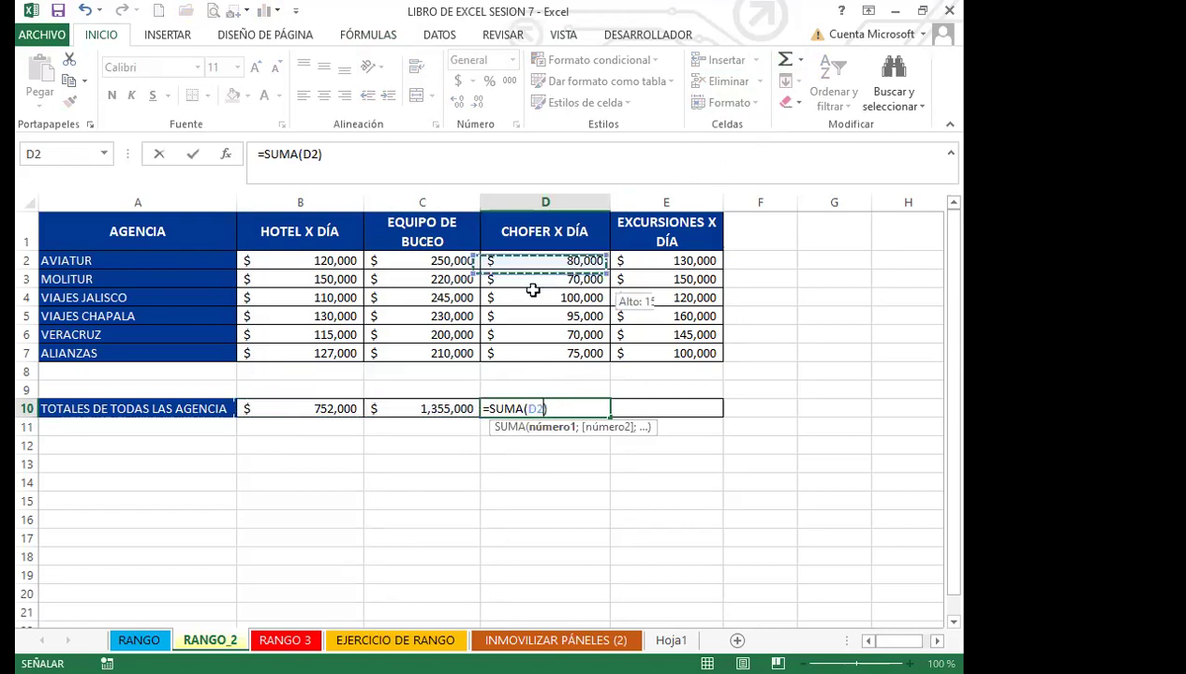
drag(529, 349, 559, 371)
key(Return)
Step: Sum the EXCURSIONES X DÍA values in E10 with AutoSum over the range E2:E7
click(654, 405)
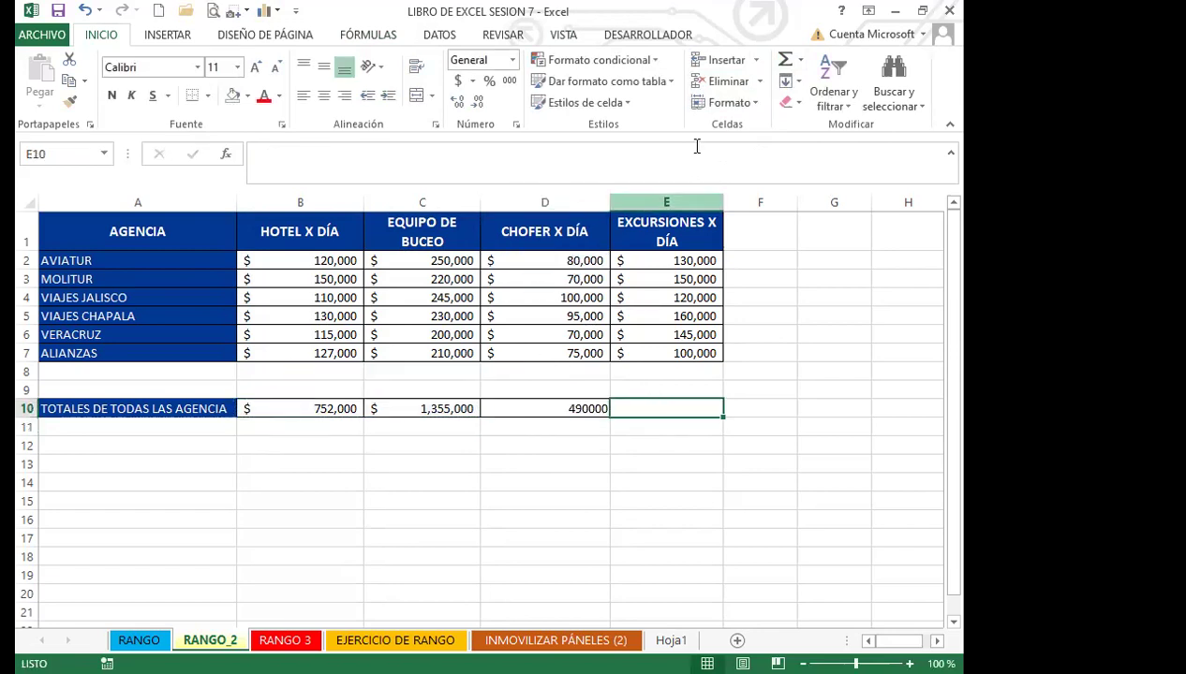
click(785, 60)
click(661, 261)
drag(663, 280, 654, 350)
key(Return)
Step: Clear the formula from the CHOFER X DÍA total in D10
click(506, 407)
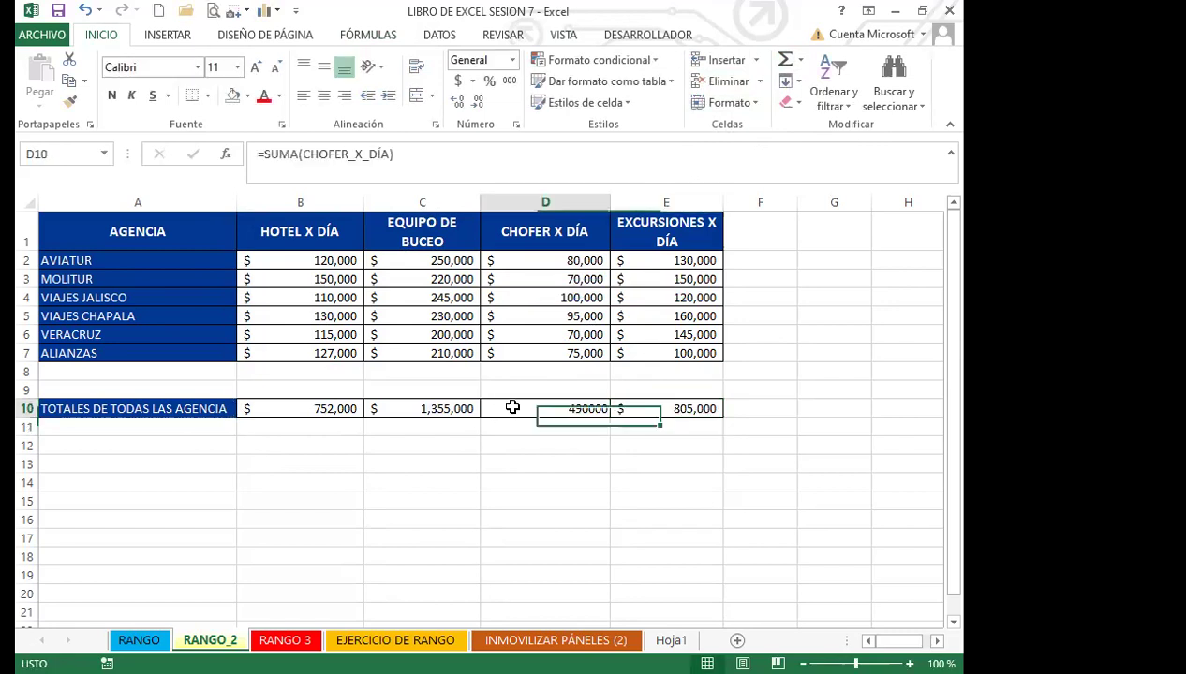
drag(394, 154, 253, 153)
key(Delete)
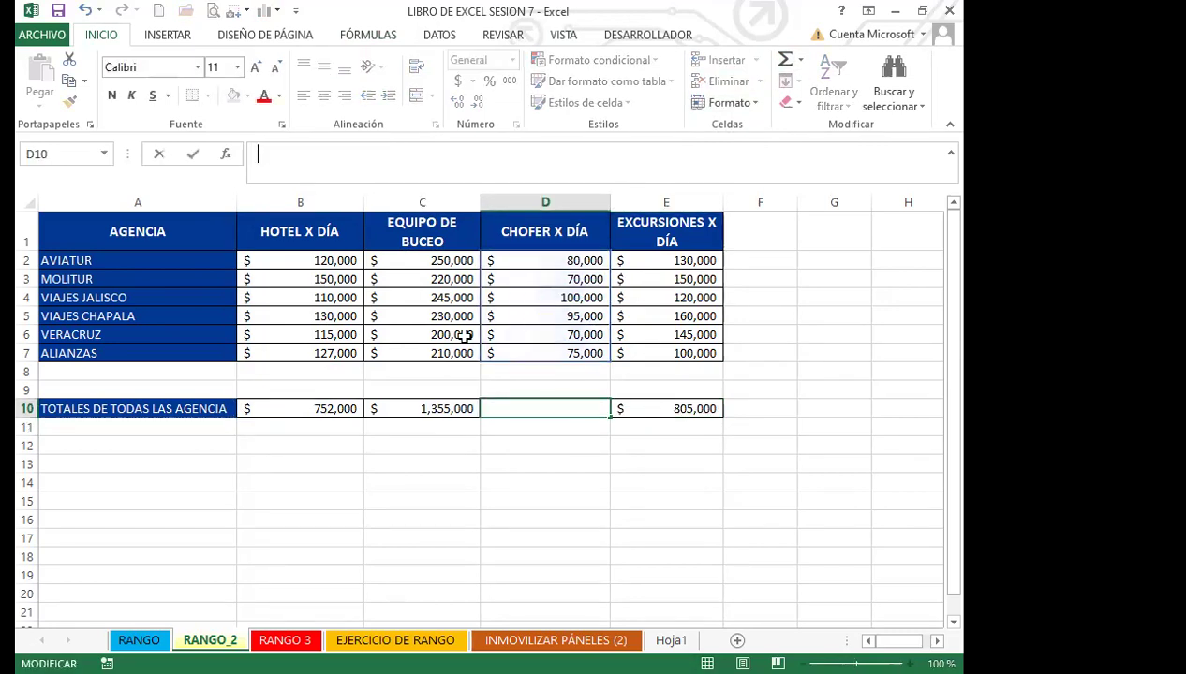
key(Return)
key(Return)
Step: Total the CHOFER X DÍA values in D10 with AutoSum over the cells D2:D7
click(531, 409)
click(785, 60)
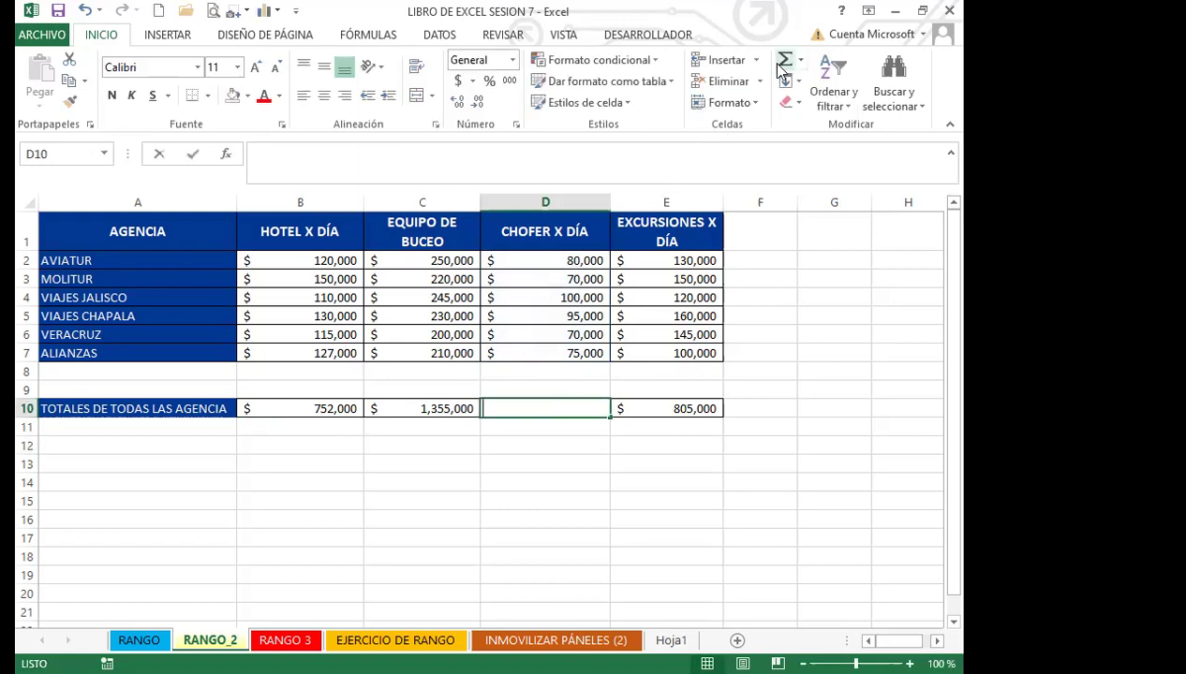
drag(565, 259, 530, 354)
key(Return)
Step: Inspect the total formulas in B10 through E10 to compare which ranges or names they sum
click(402, 410)
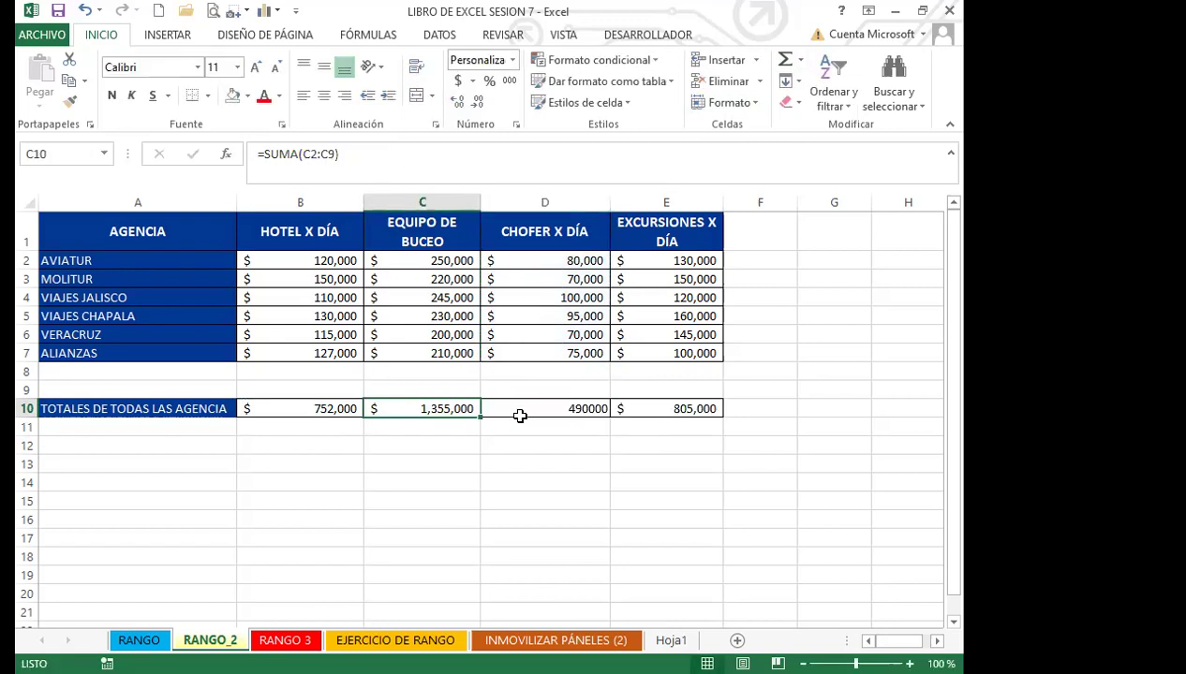
click(519, 418)
click(530, 457)
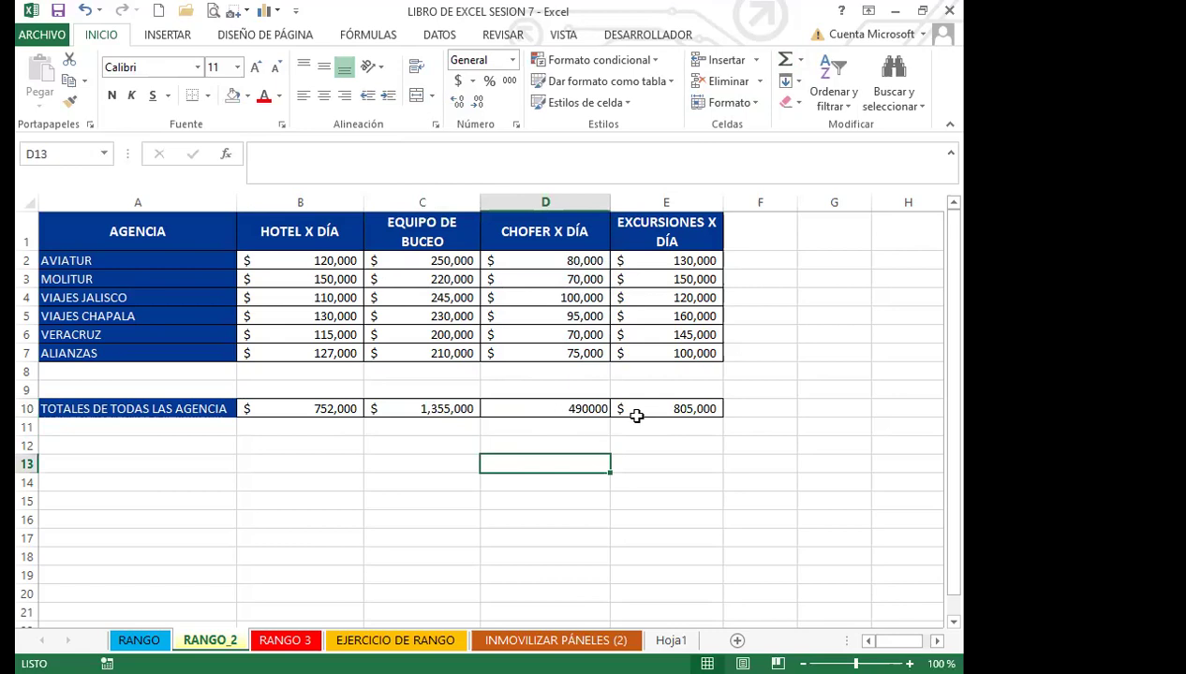
click(647, 410)
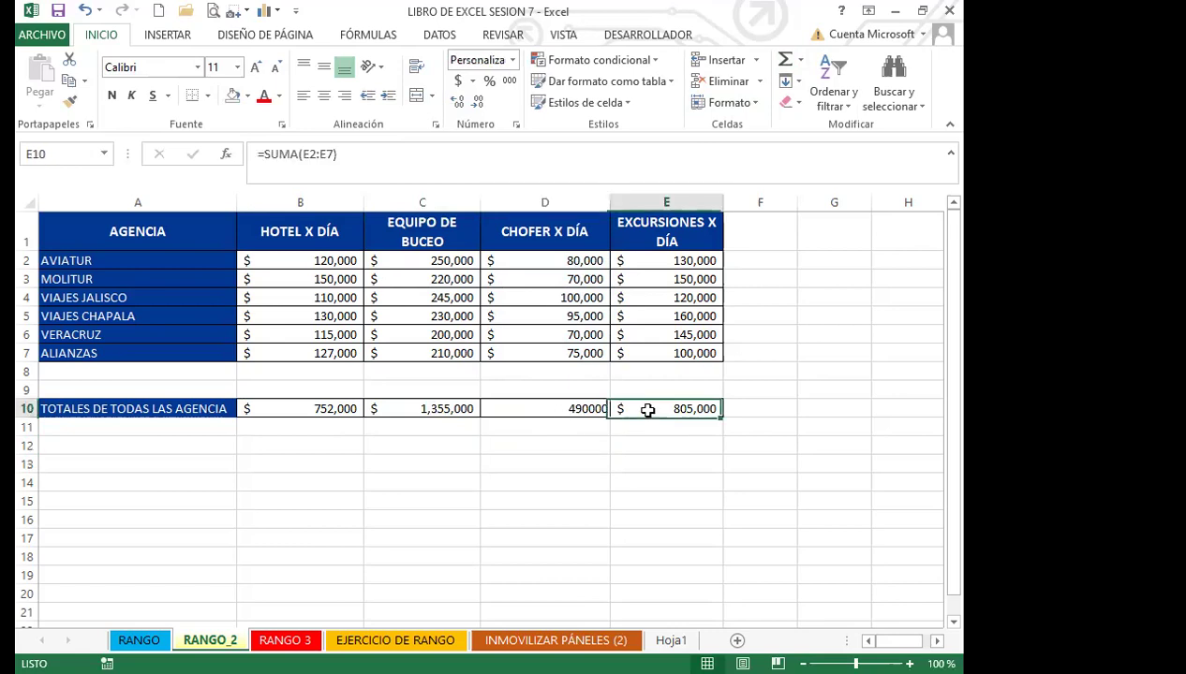
click(315, 408)
click(405, 408)
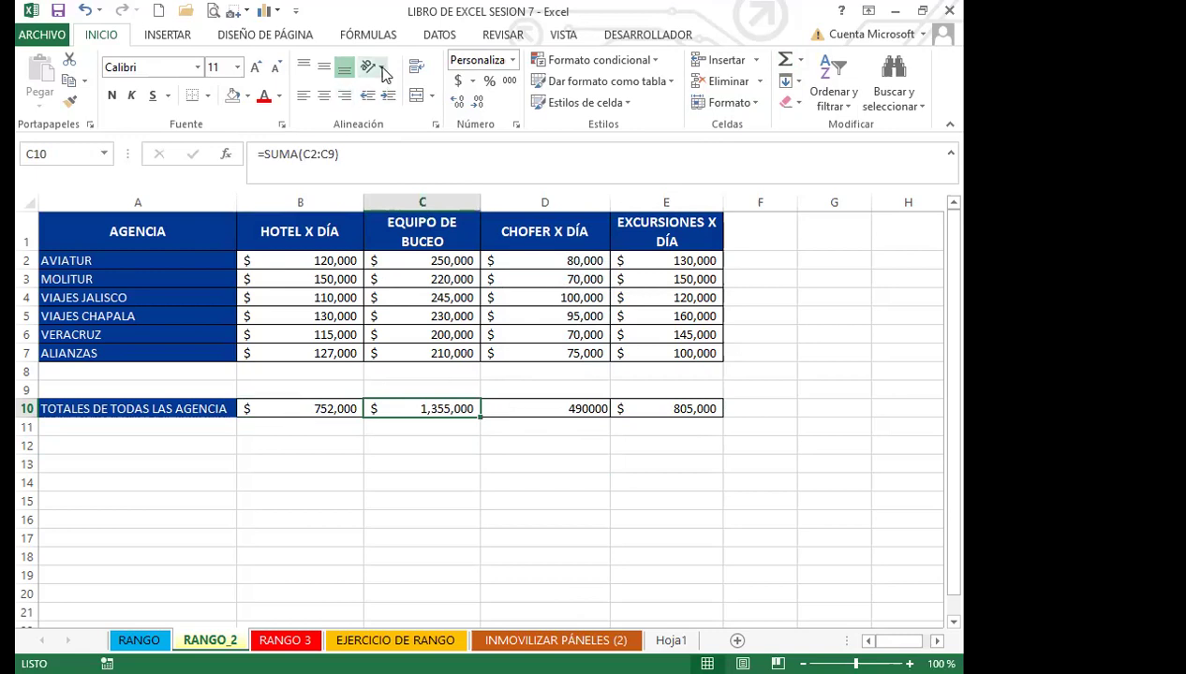
Step: Examine the definition of EXCURSIONES_X_DÍA in the name manager, leaving the name unedited
click(369, 36)
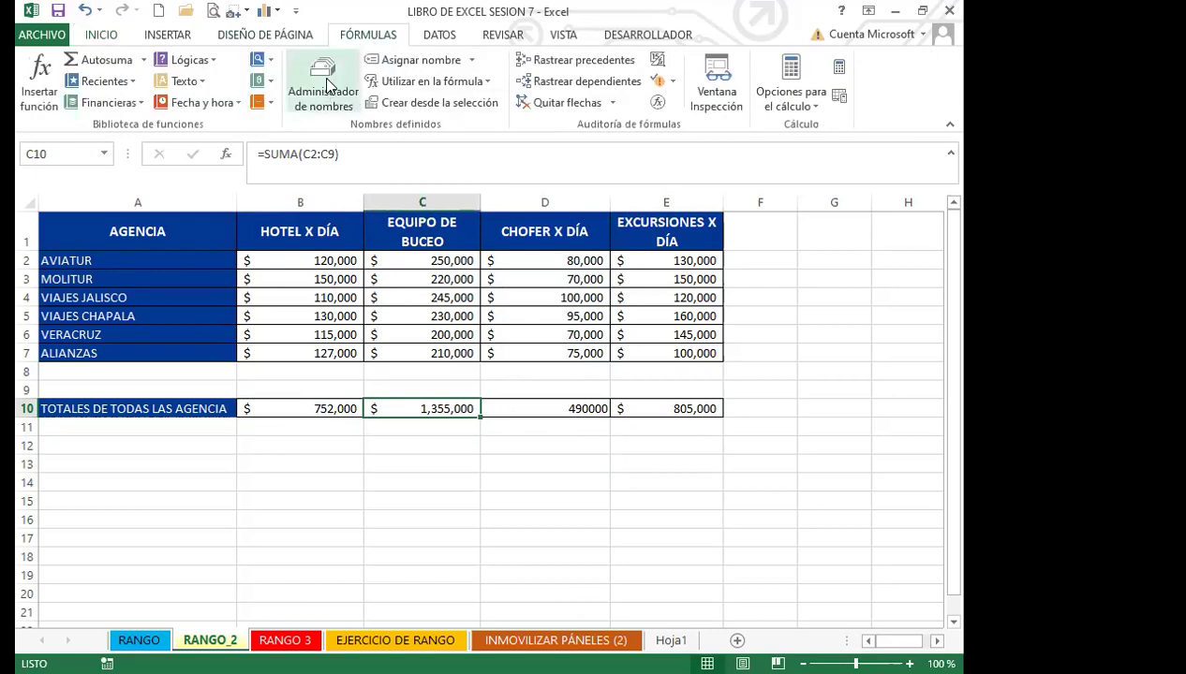
click(323, 86)
click(504, 193)
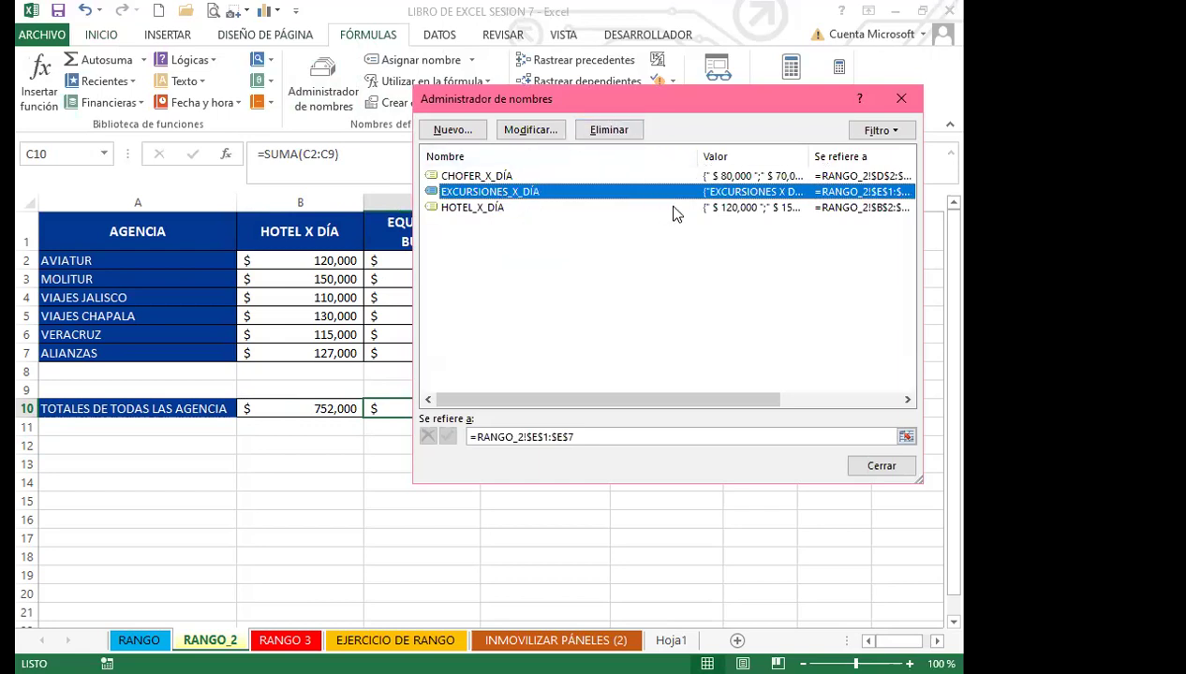
double_click(609, 192)
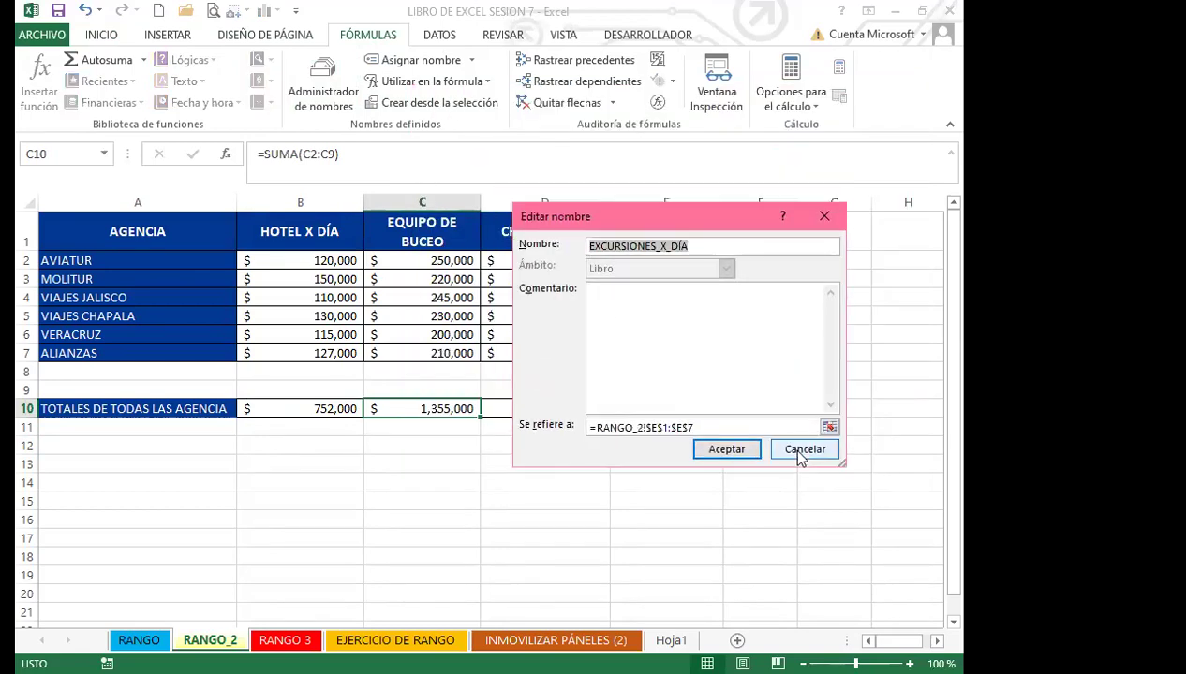
click(801, 448)
click(878, 520)
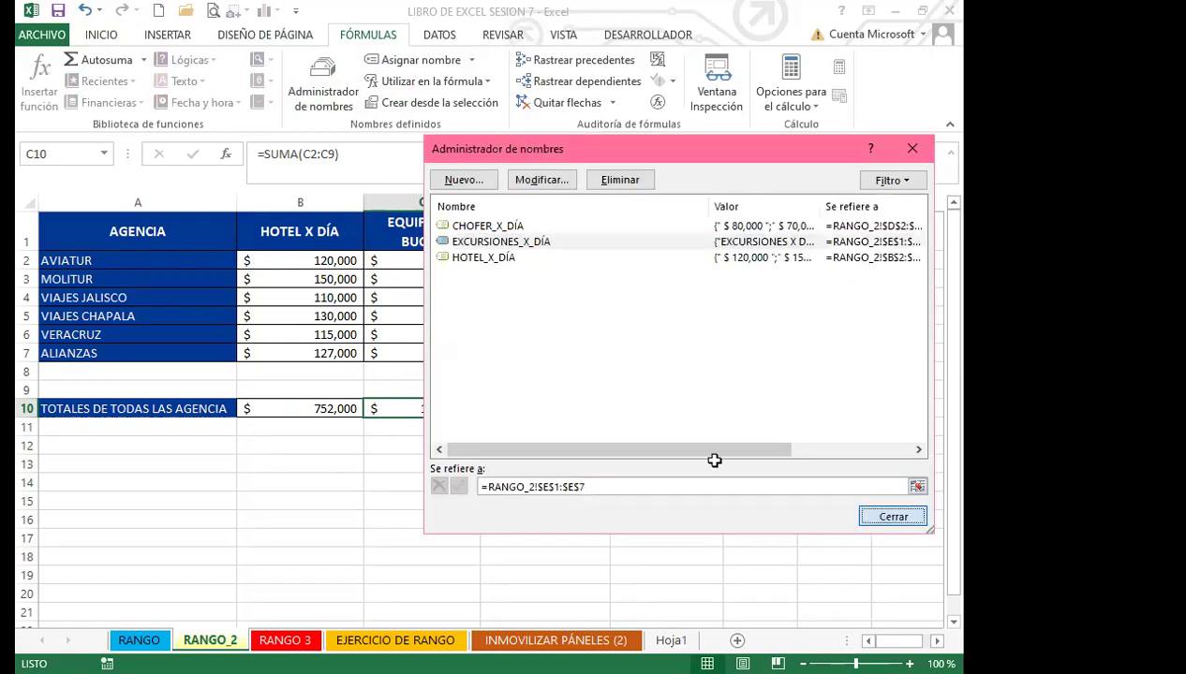
Step: Replace the CHOFER_X_DÍA name in D10's SUMA formula with the cell range D3:D7
click(544, 412)
click(392, 154)
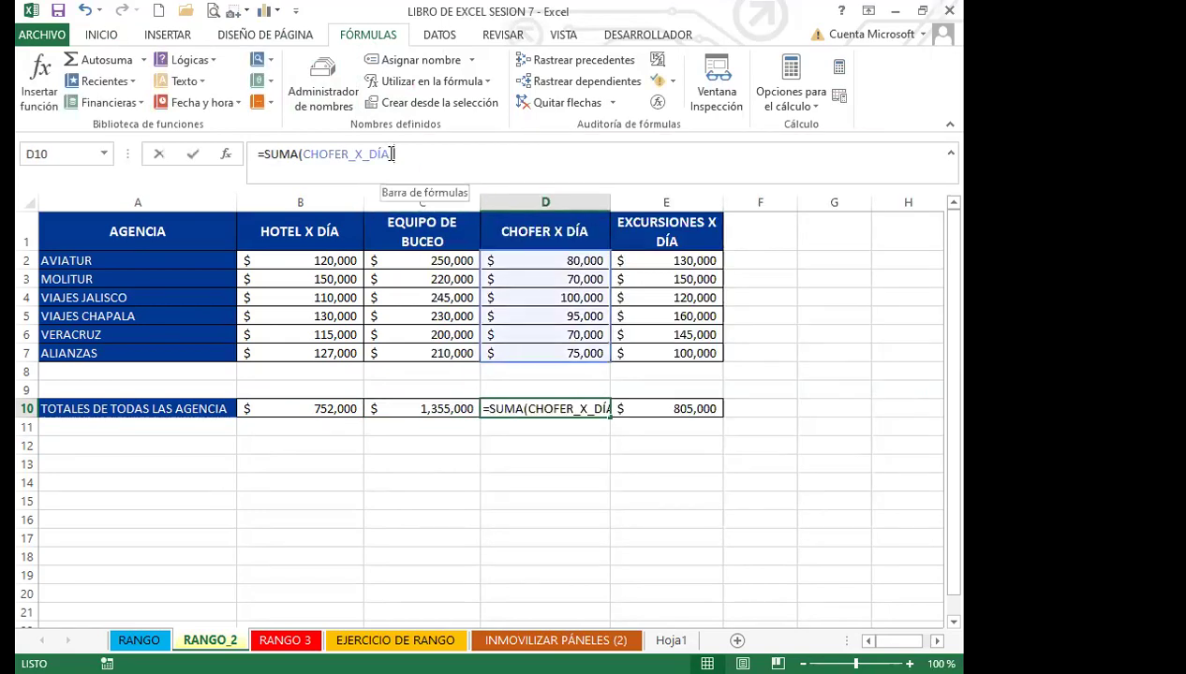
key(BackSpace)
key(BackSpace)
key(BackSpace)
key(BackSpace)
key(BackSpace)
key(BackSpace)
key(BackSpace)
key(BackSpace)
key(BackSpace)
key(BackSpace)
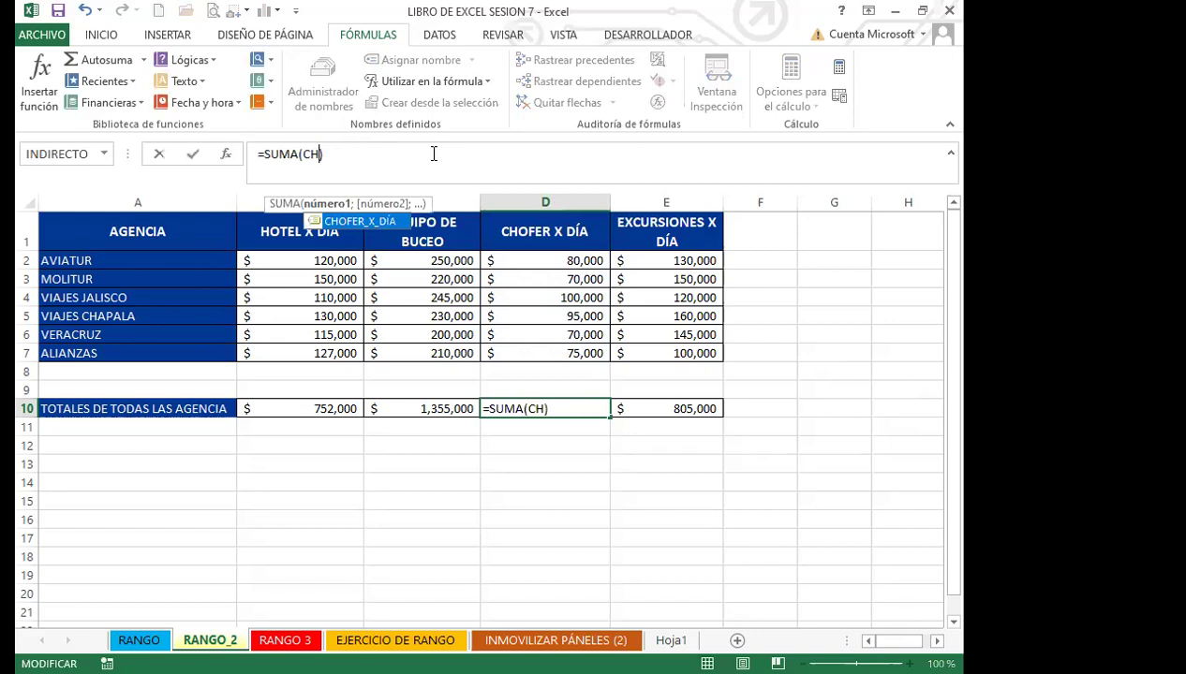
key(BackSpace)
key(BackSpace)
drag(537, 278, 533, 349)
key(Return)
click(562, 410)
click(386, 414)
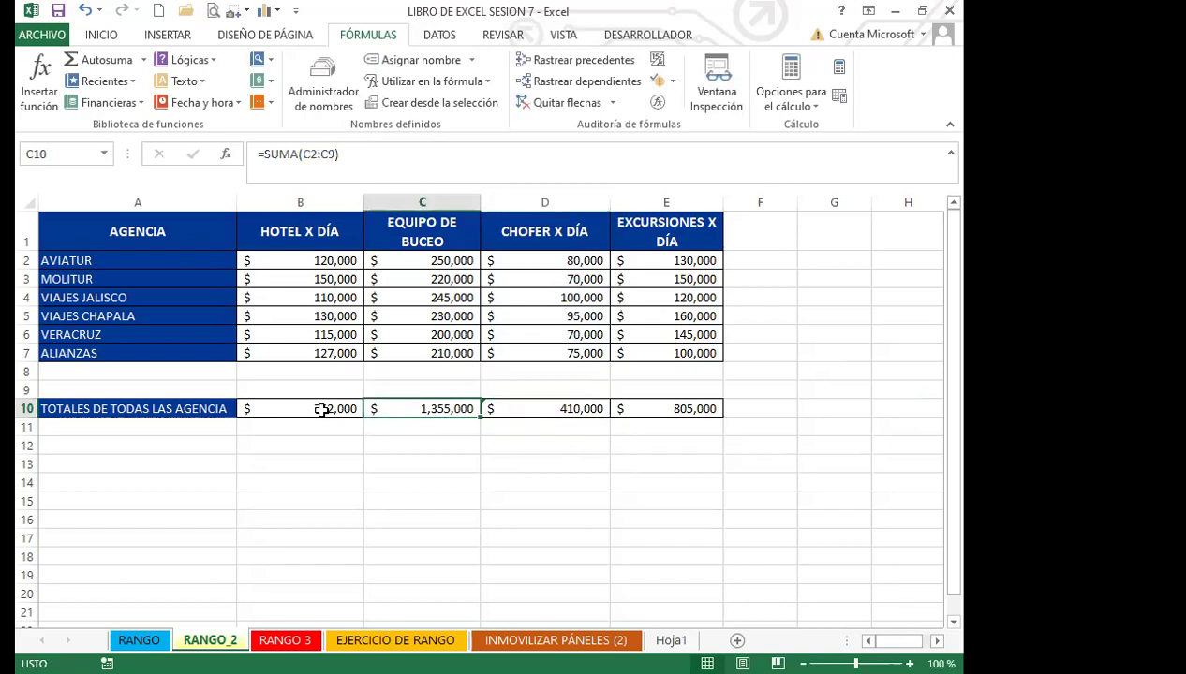
Step: Ignore the formula error flagged on the CHOFER X DÍA total in cell D10
click(318, 410)
click(501, 406)
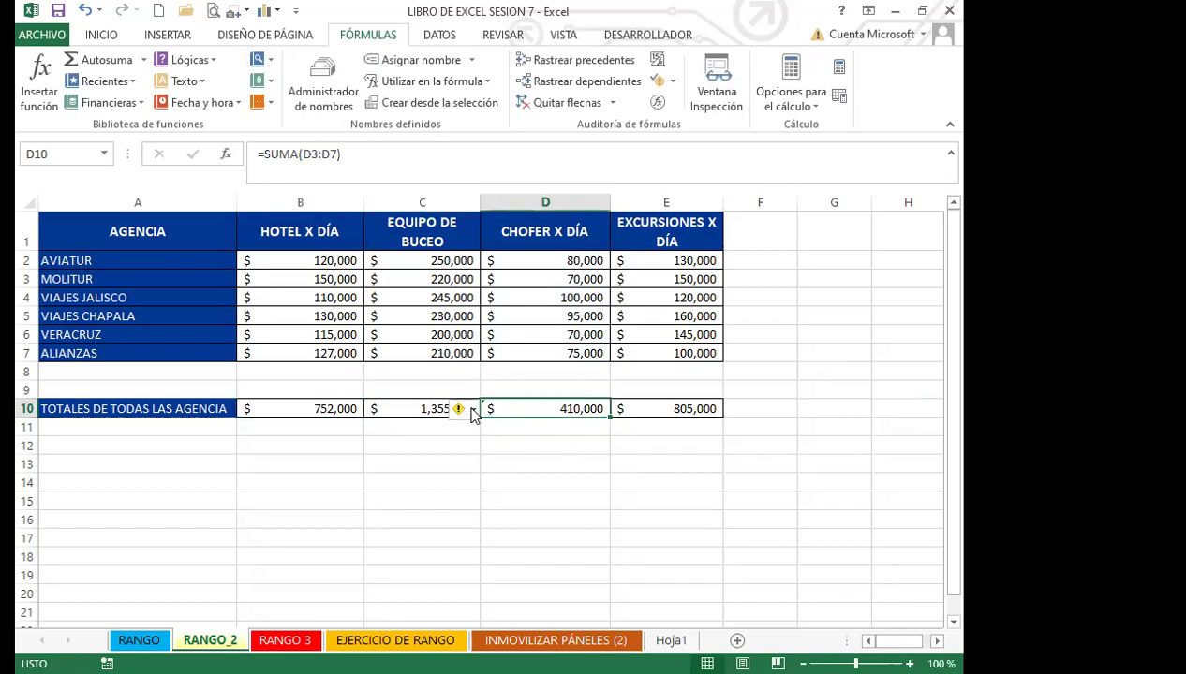
click(472, 415)
click(476, 501)
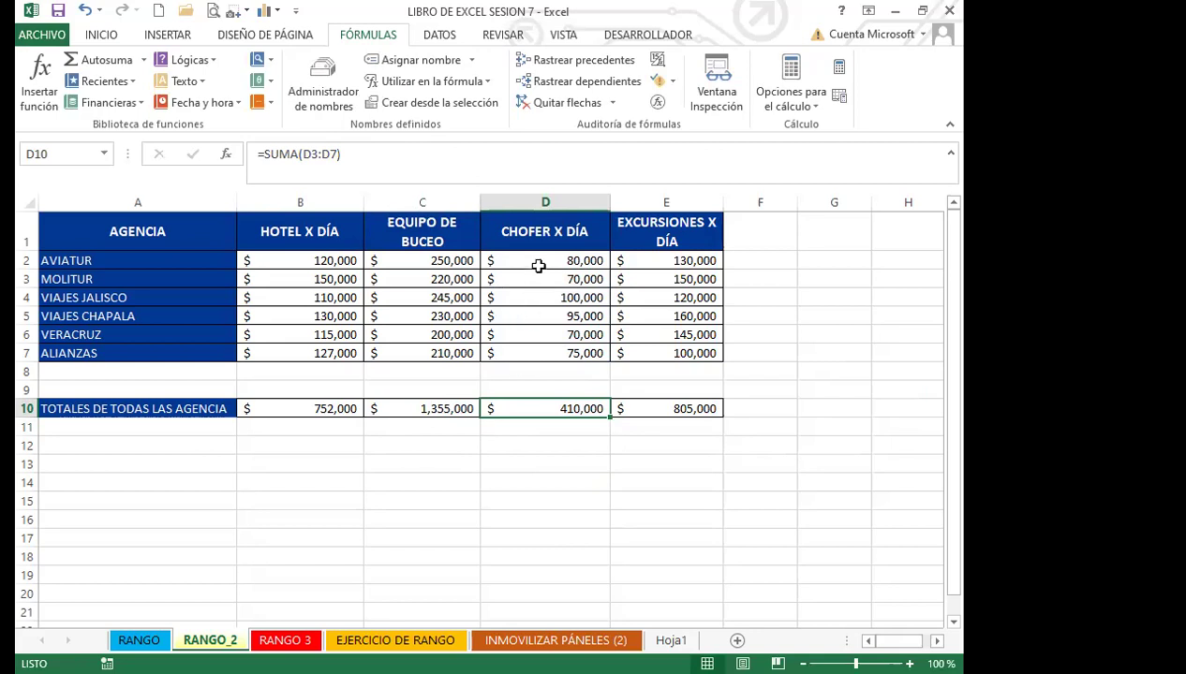
Step: Examine the total formulas in row 10 for the hotel, diving equipment, driver and excursion columns
click(660, 410)
click(542, 408)
click(430, 408)
click(341, 413)
click(419, 409)
click(531, 408)
click(649, 409)
Step: Total the four column sums in cell F10 with the formula =SUMA(B10:E10)
click(780, 409)
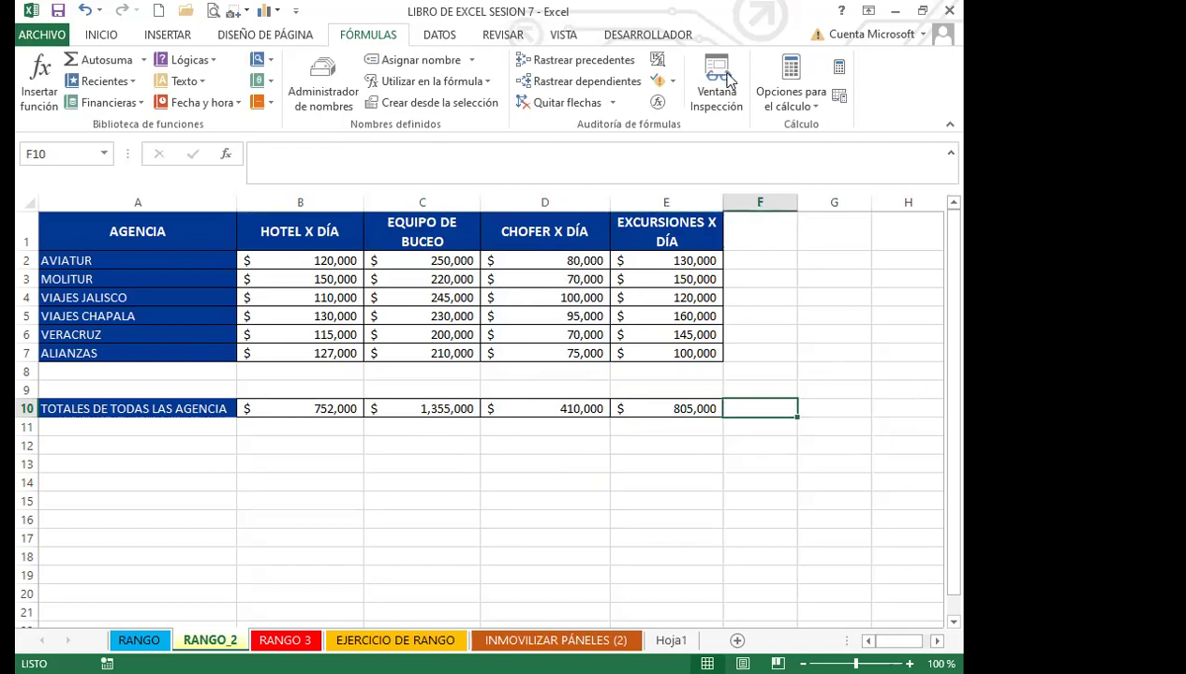
scroll(710, 80, up, 3)
click(783, 62)
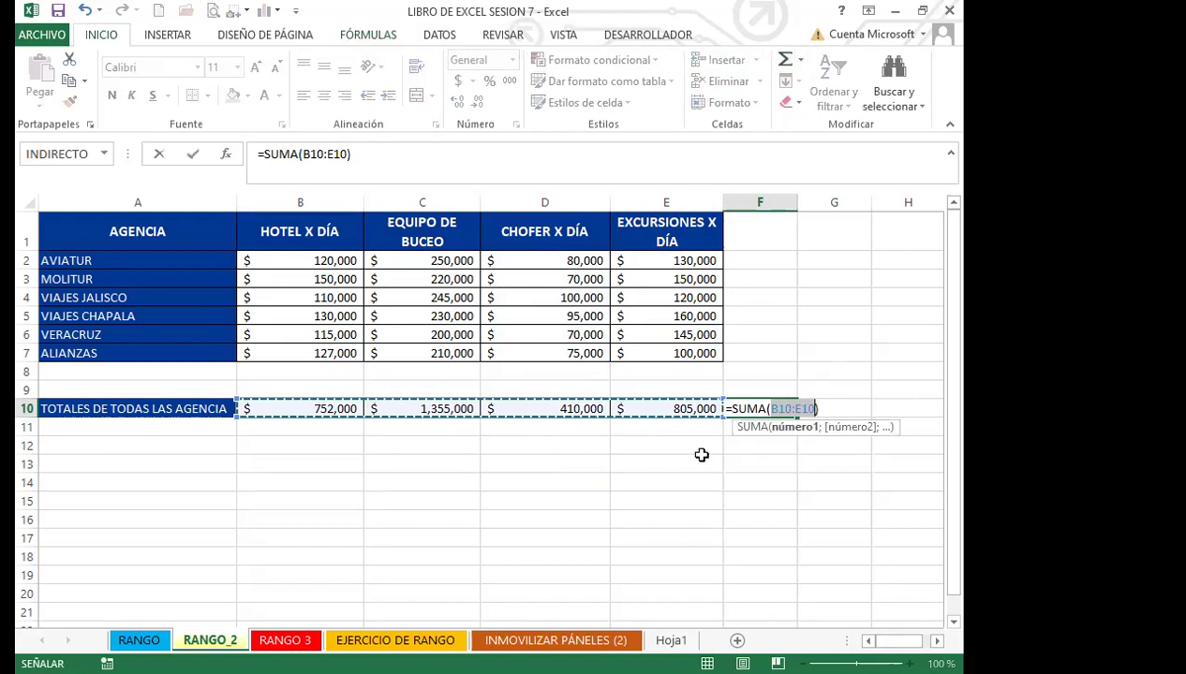
key(Return)
click(777, 412)
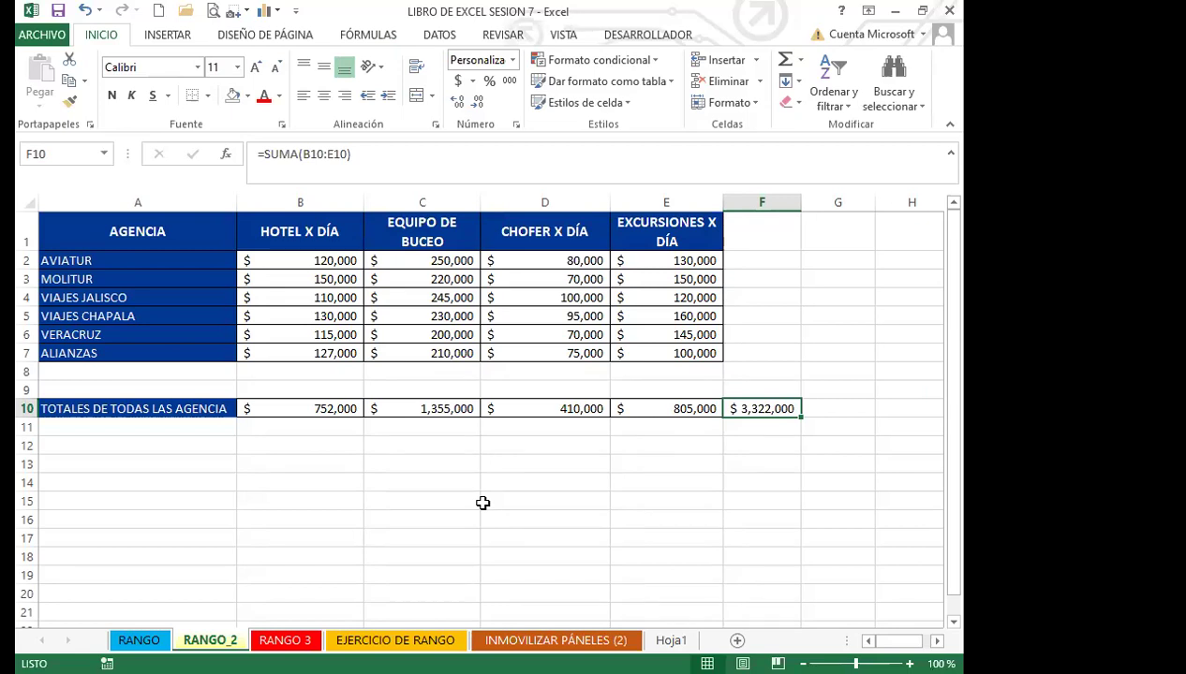
Step: Name the hotel total in cell B10 UNO and the diving equipment total in cell C10 DOS
click(301, 408)
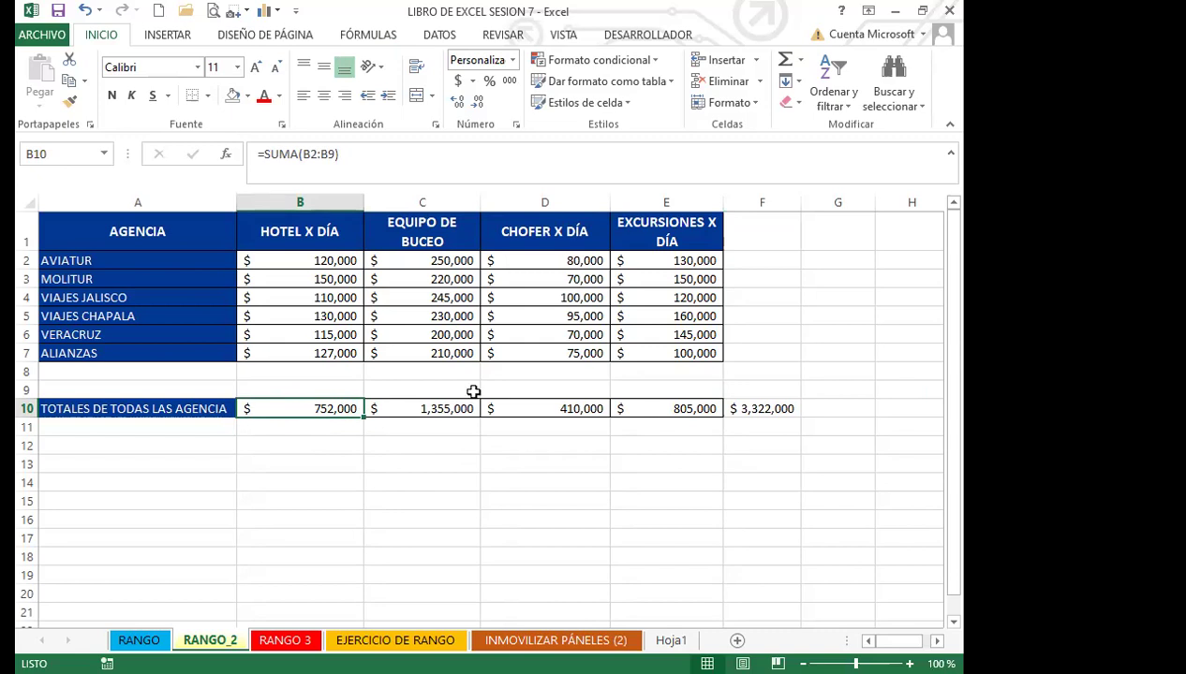
click(69, 157)
text(UNO)
key(Return)
click(414, 404)
click(74, 155)
text(DOS)
key(Return)
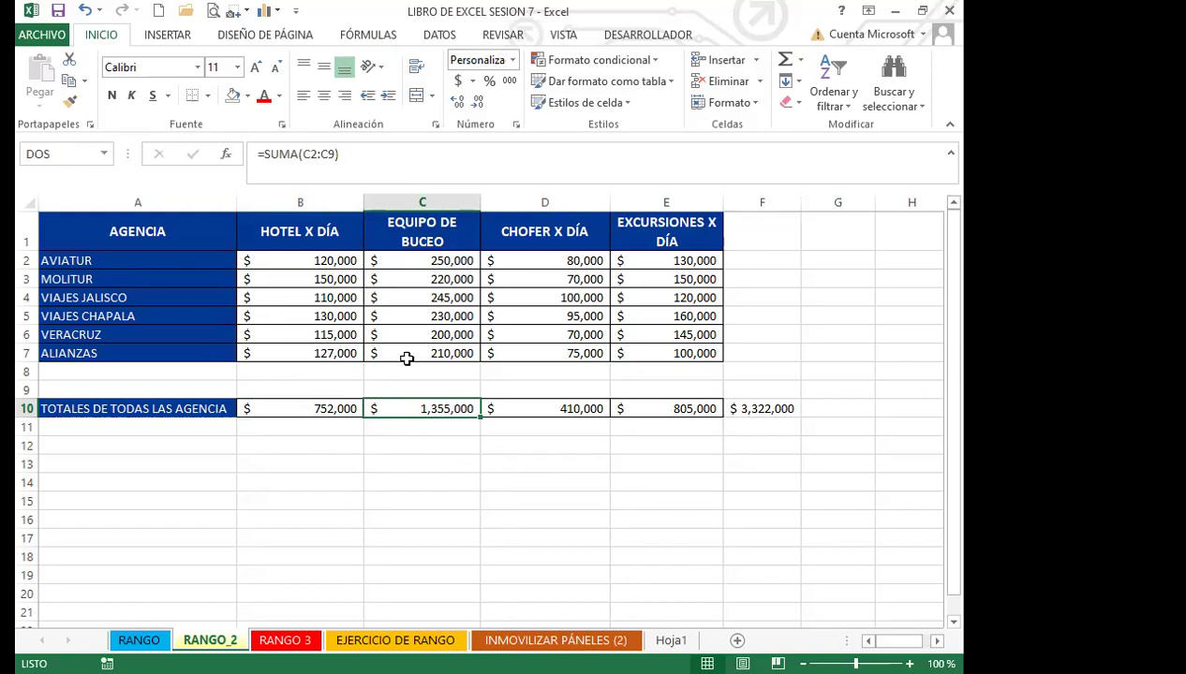
Step: Name the driver total in cell D10 TRES and the excursions total in cell E10 CUATRO
click(539, 410)
click(59, 154)
text(TRES)
key(Return)
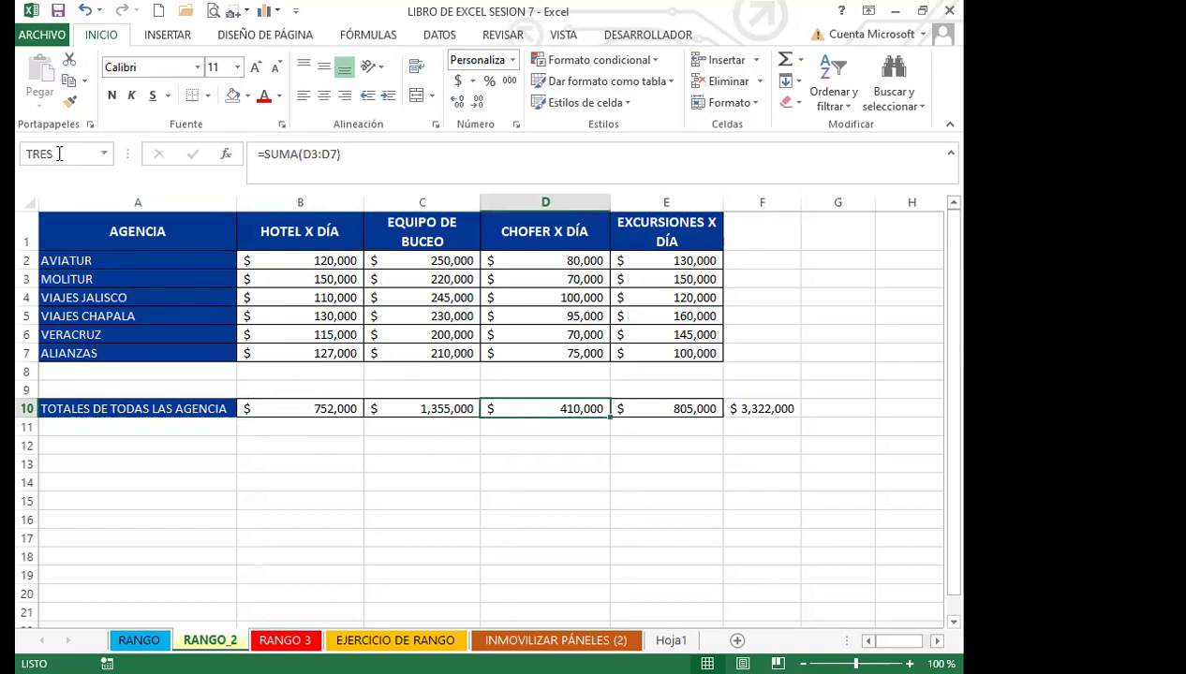
click(626, 406)
click(66, 151)
text(CUATRO)
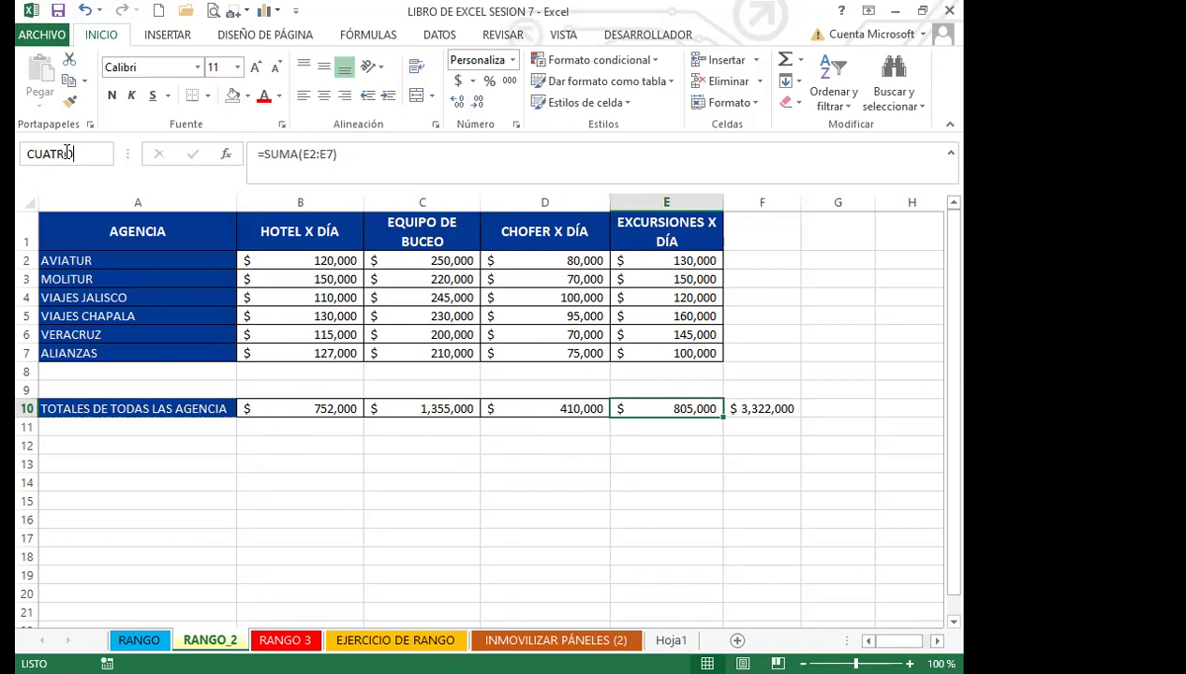
key(Return)
Step: Check the names assigned to the total cells B10 through E10
click(319, 475)
click(310, 409)
click(473, 409)
click(511, 408)
click(628, 409)
click(329, 408)
click(443, 409)
click(542, 409)
click(646, 408)
click(501, 469)
click(306, 410)
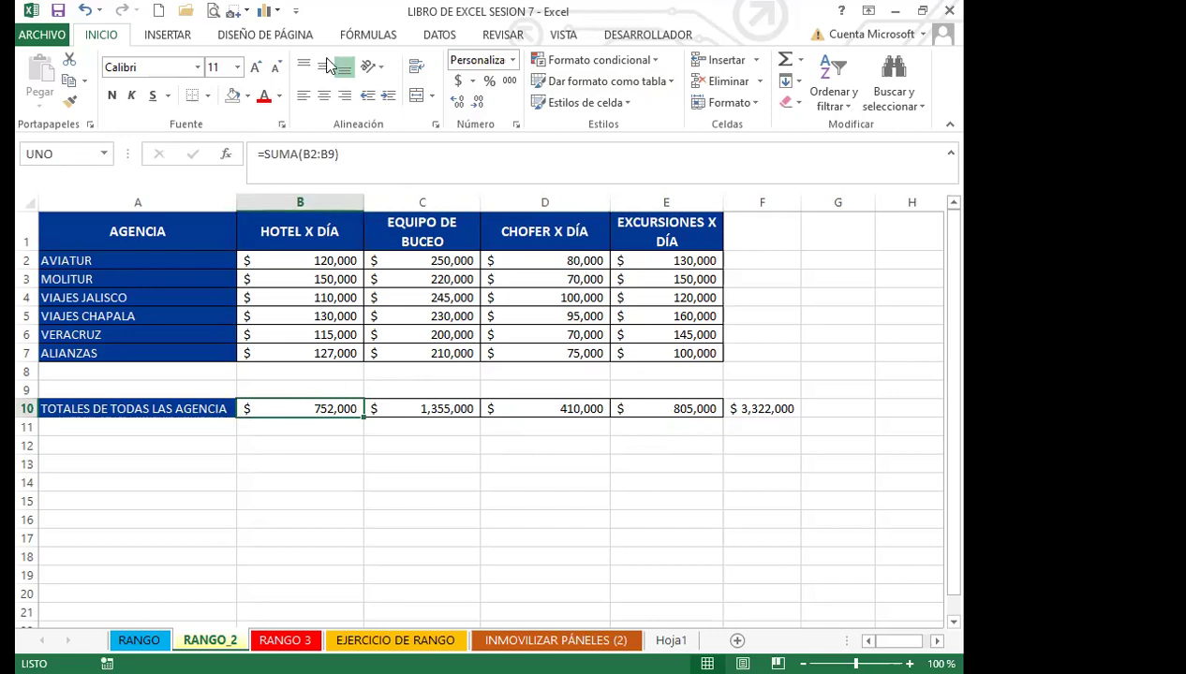
Step: Review the references of UNO, TRES, DOS and CUATRO in the workbook's list of defined names
click(377, 38)
click(330, 94)
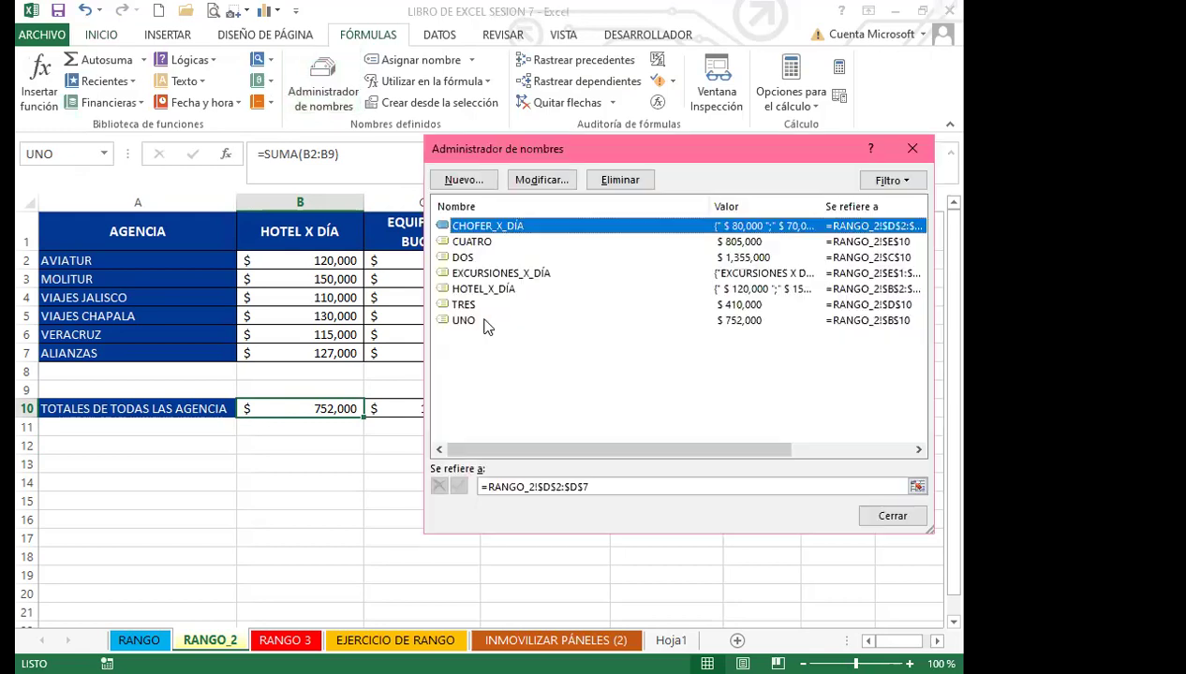
click(464, 323)
click(462, 303)
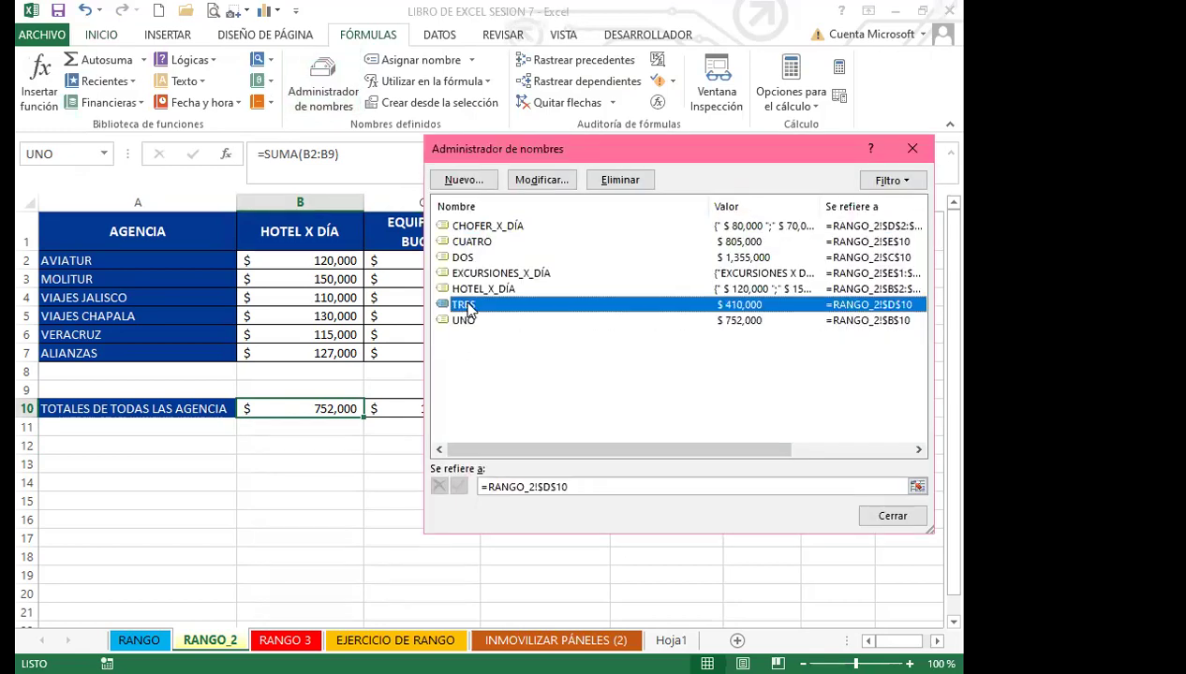
click(466, 258)
click(472, 243)
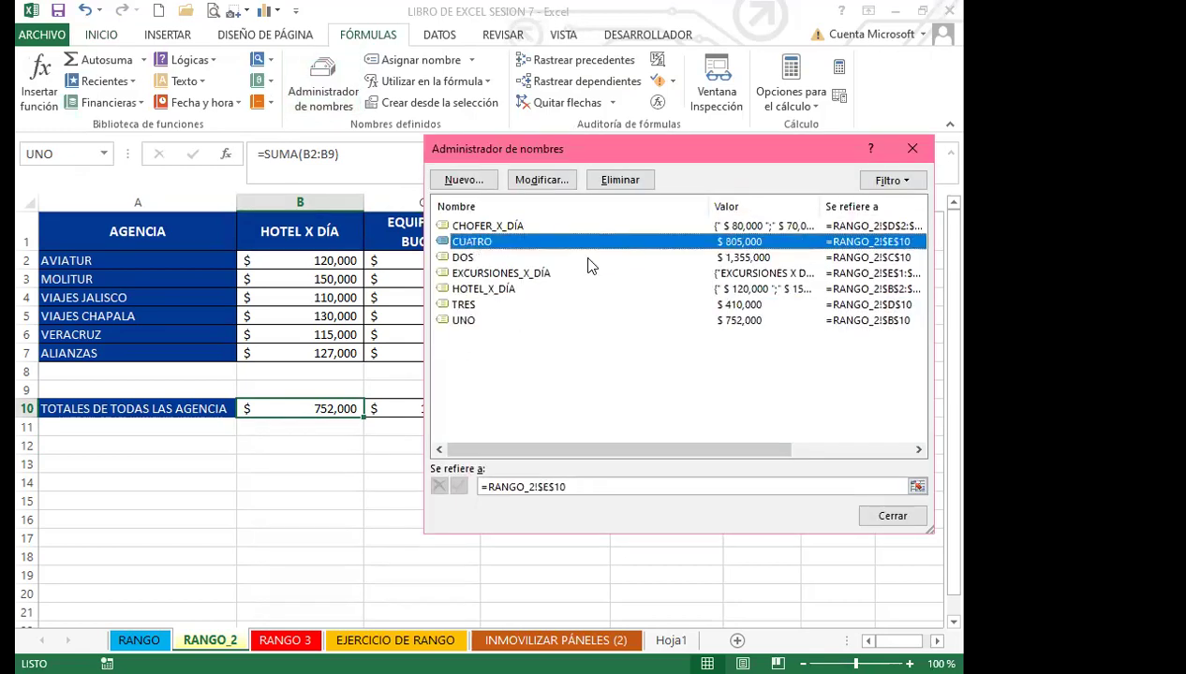
click(905, 520)
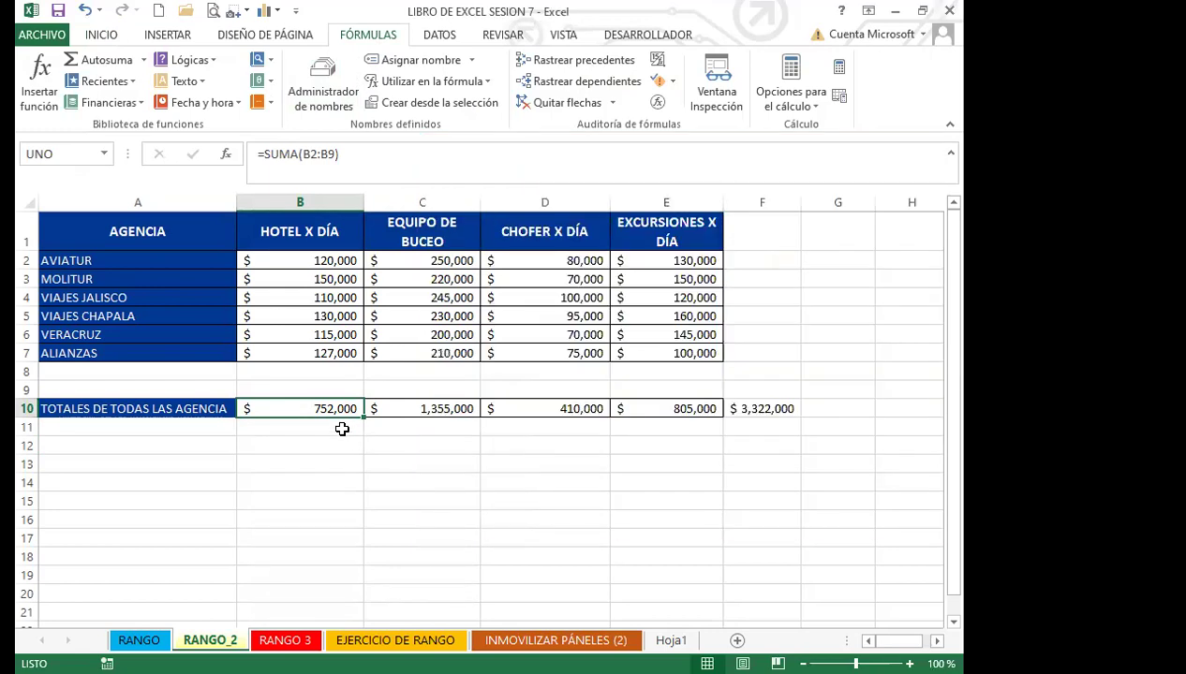
Step: Format the grand total in cell F10 as bold red text
click(412, 417)
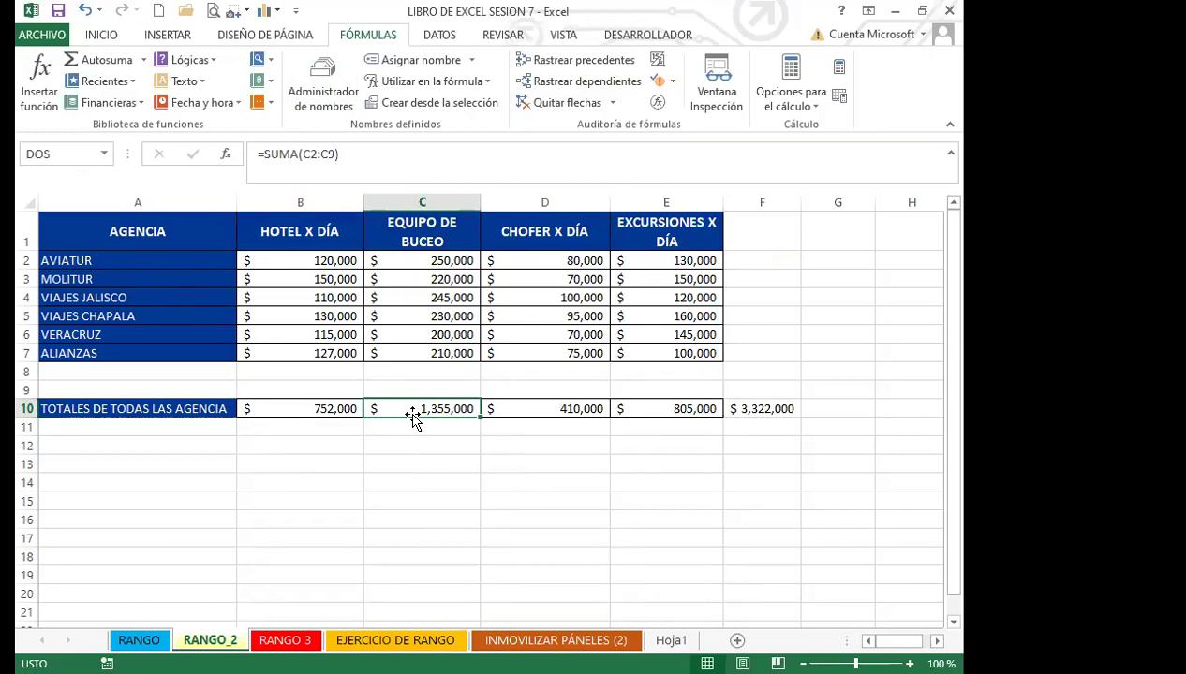
click(761, 410)
click(97, 35)
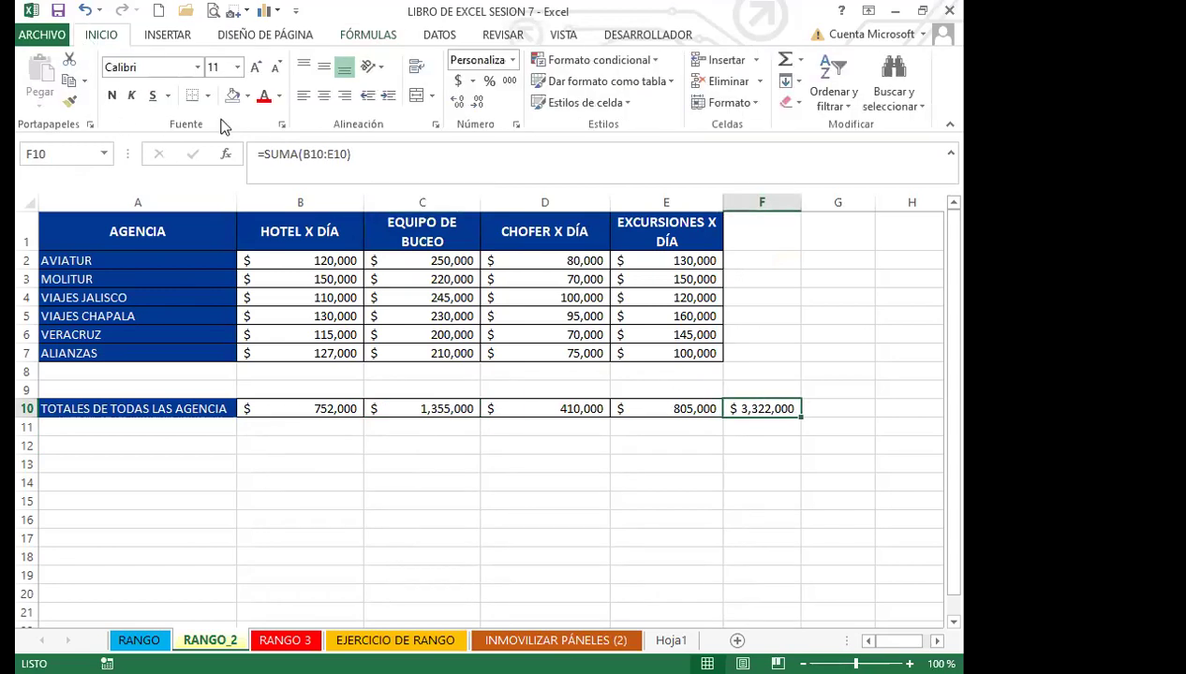
click(264, 96)
click(112, 95)
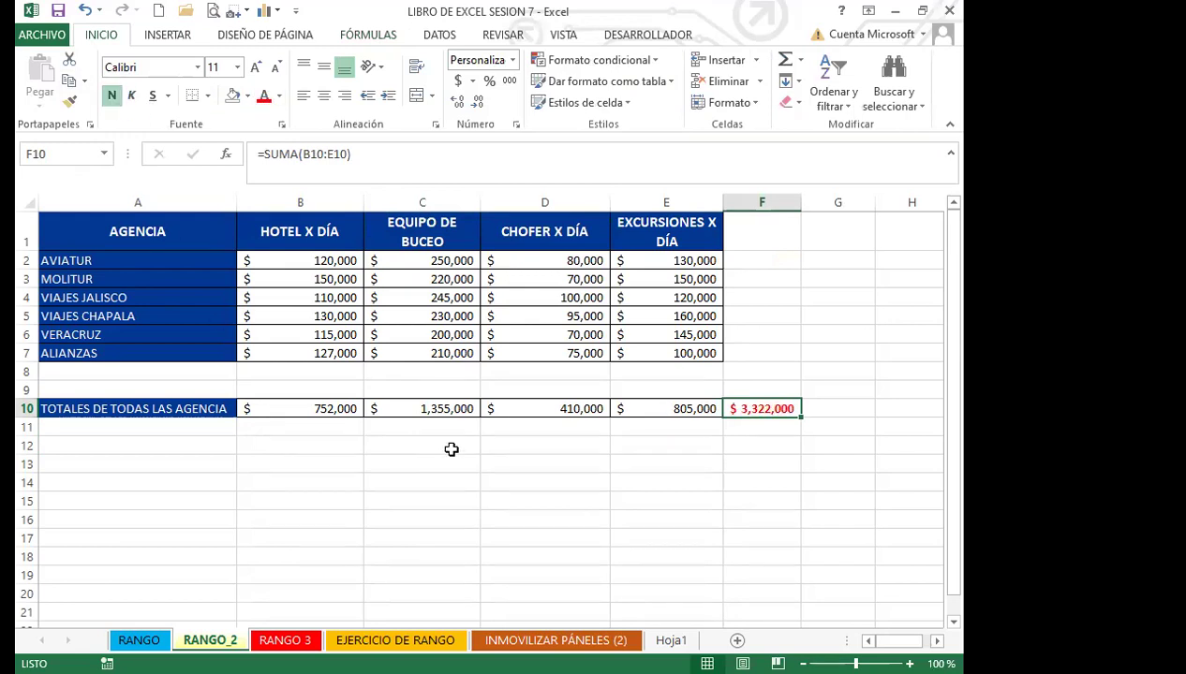
Step: Enter the formula =UNO in cell C15, choosing the defined name from the formula suggestions
click(391, 502)
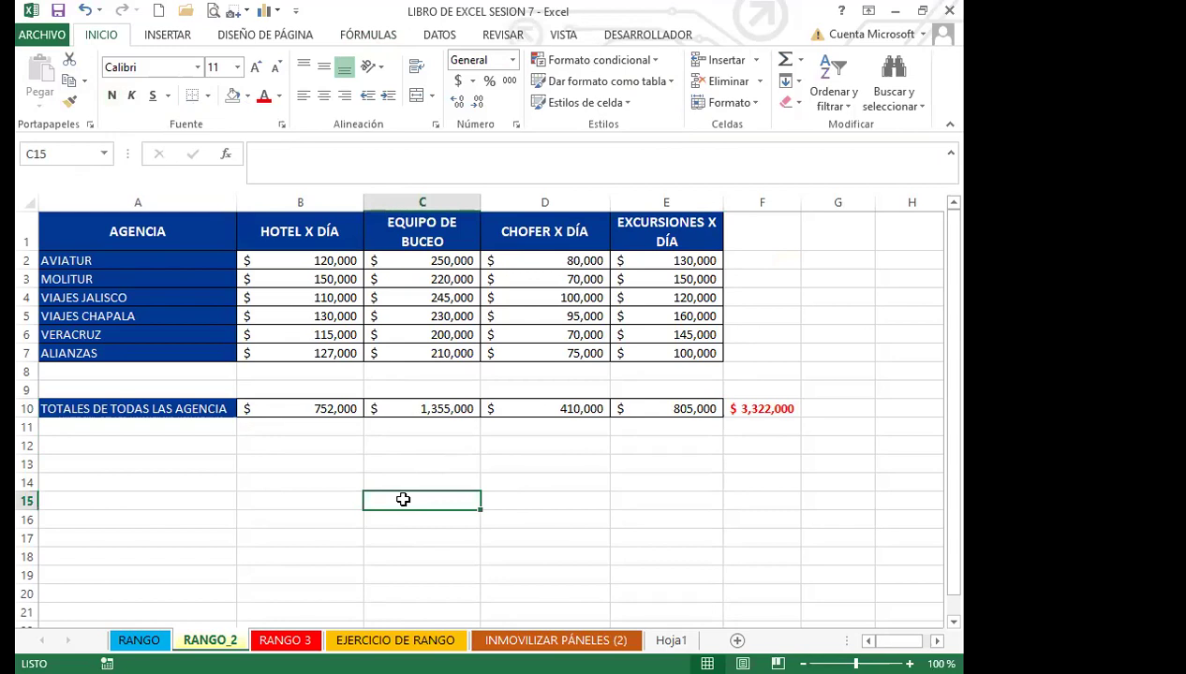
text(=)
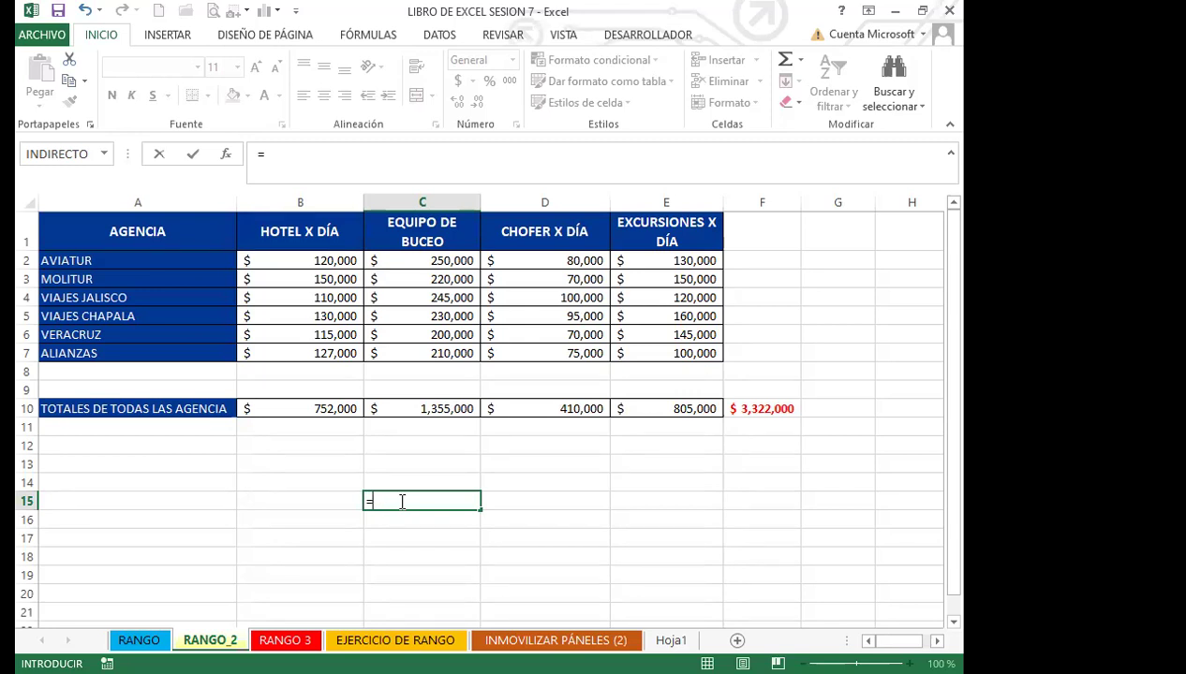
text(U)
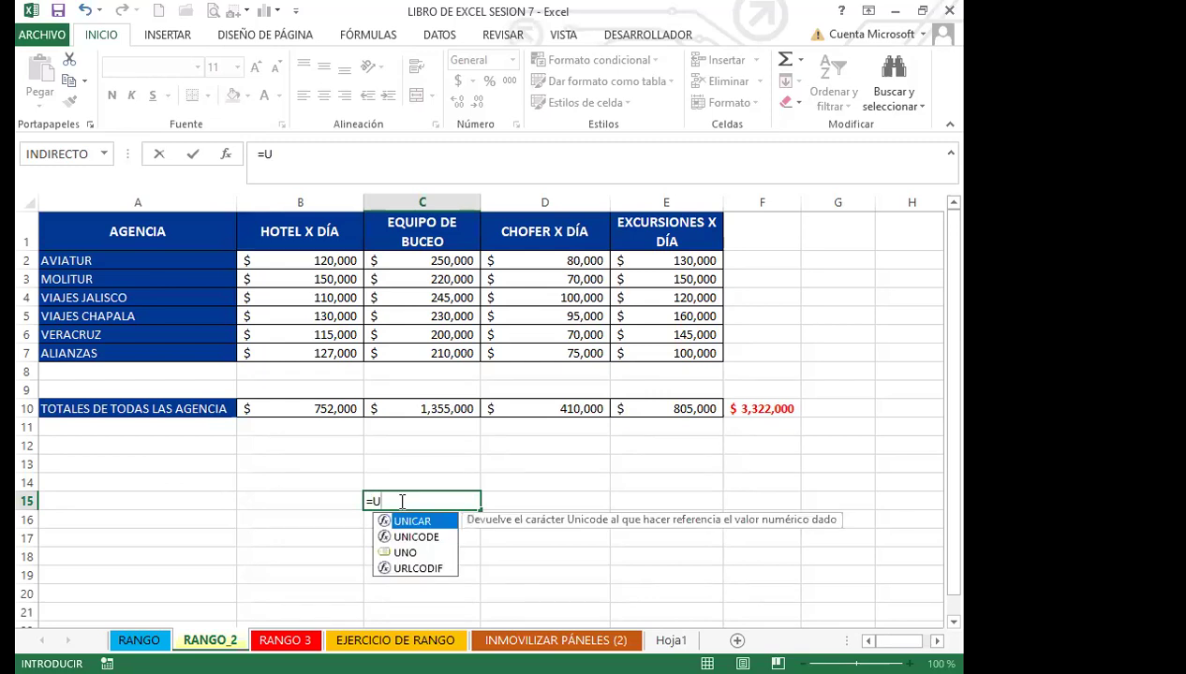
double_click(408, 554)
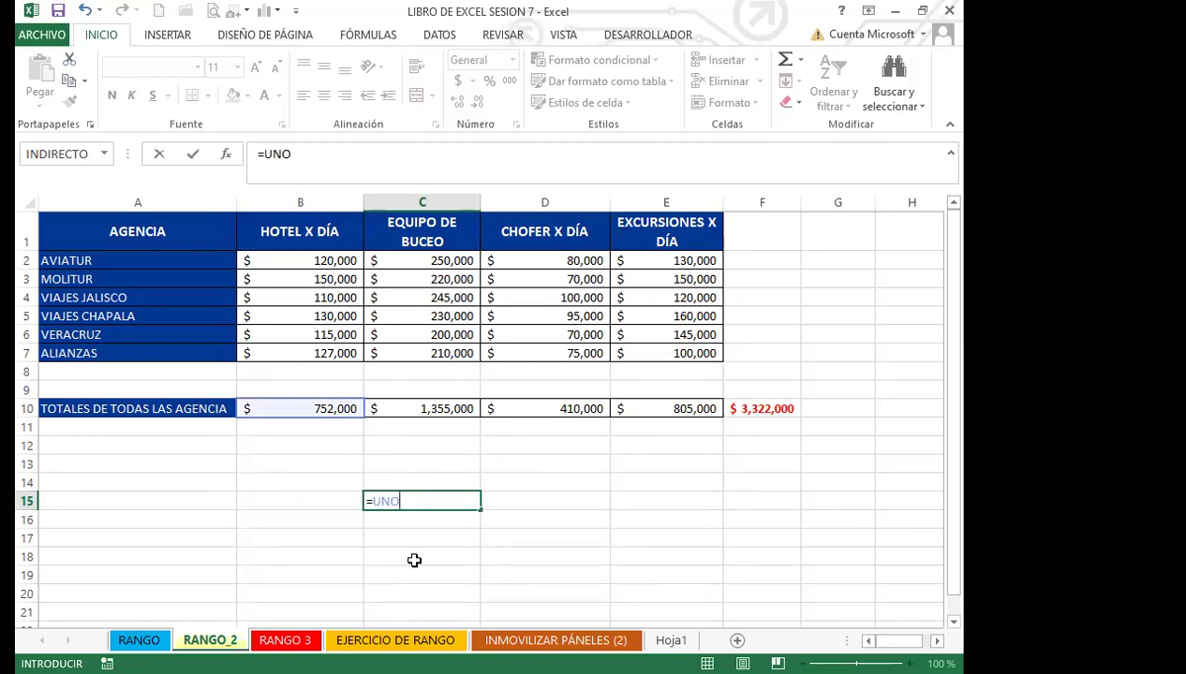
key(Return)
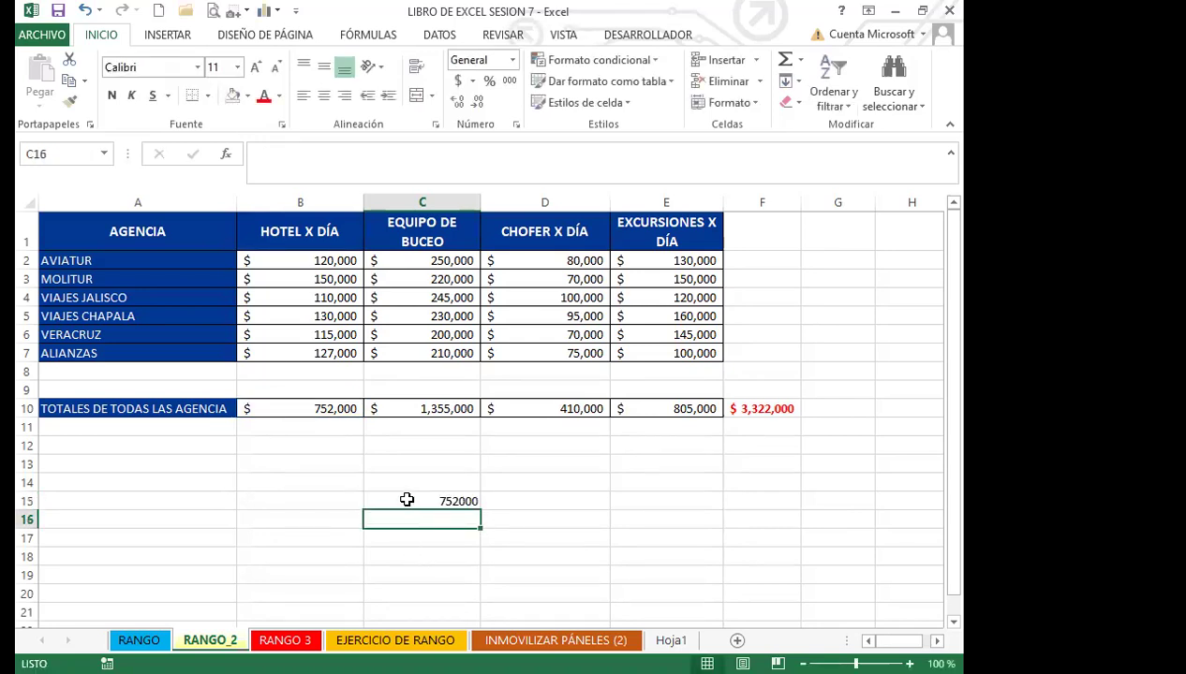
click(399, 497)
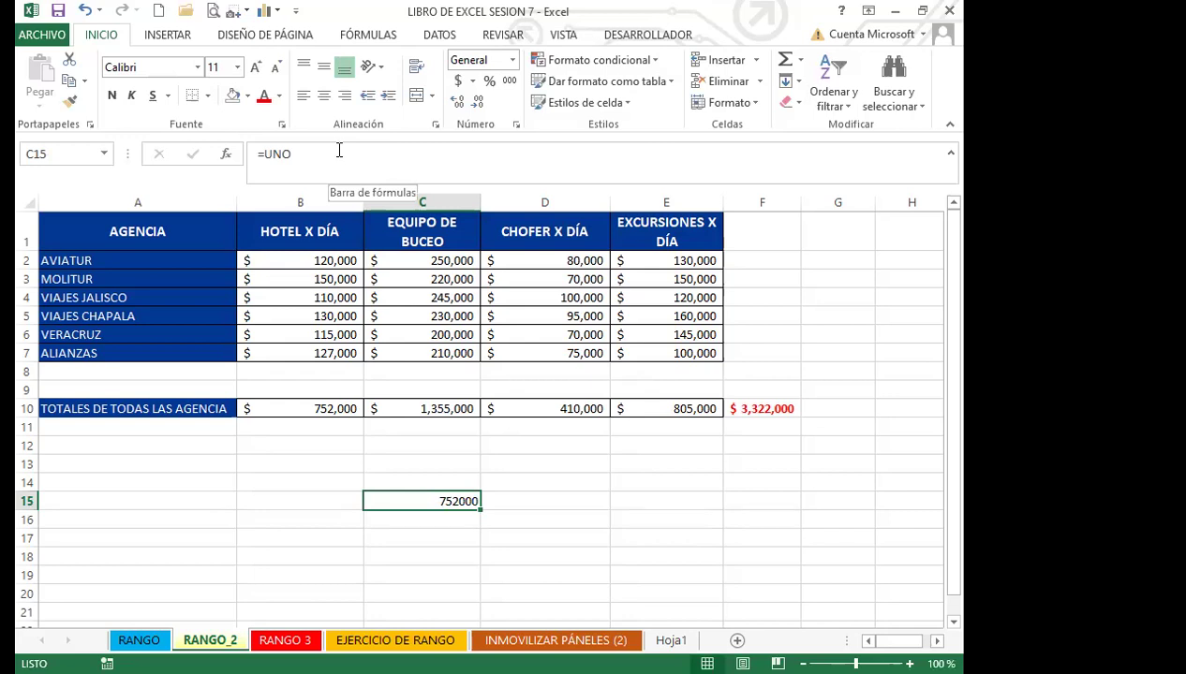
Step: Enter a formula in cell B15 that references the hotel total cell B10, and compare it with the formula in C15
click(262, 493)
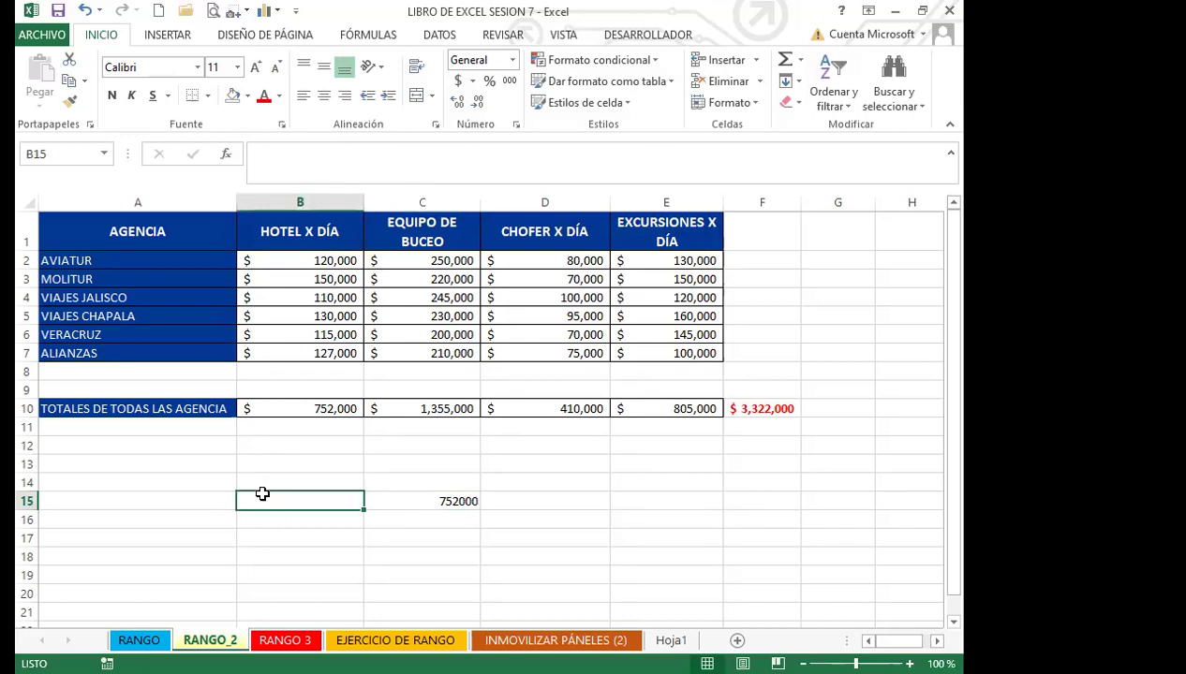
text(=)
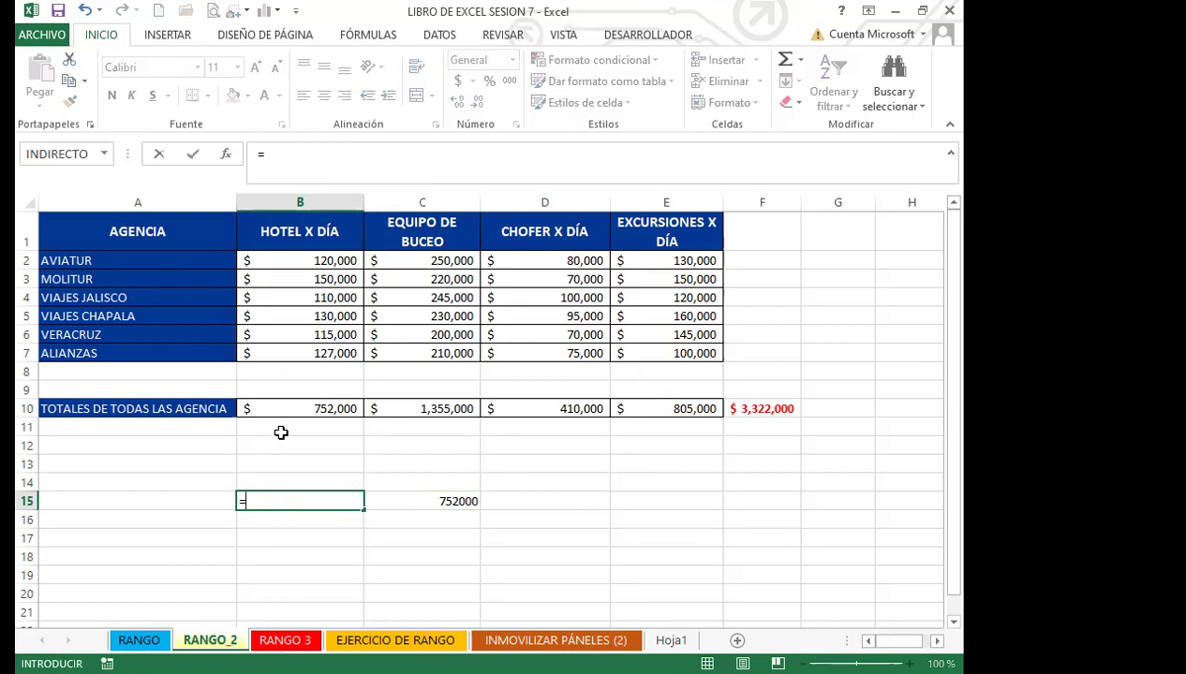
click(298, 410)
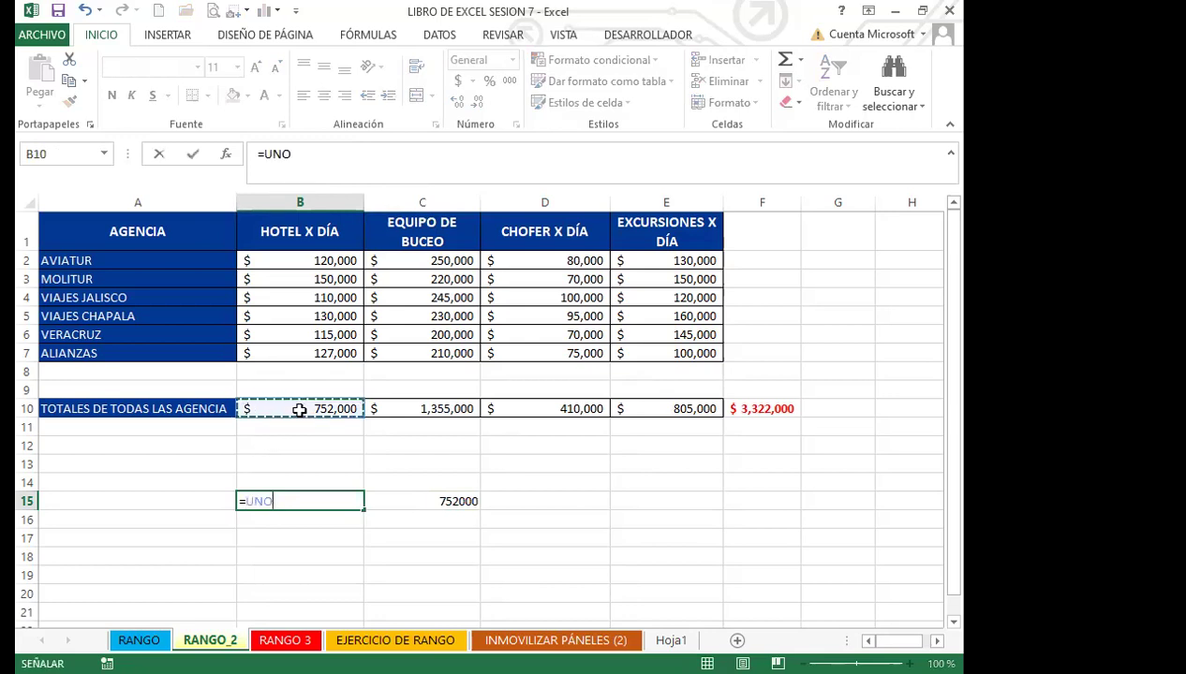
key(Return)
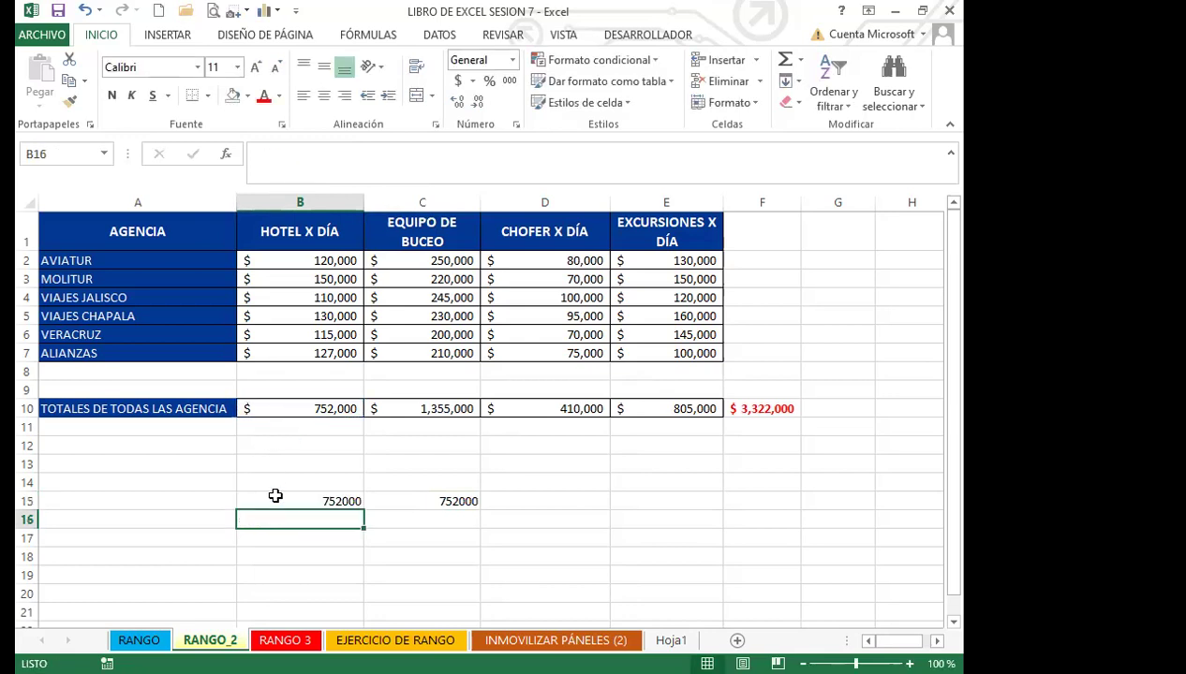
click(282, 503)
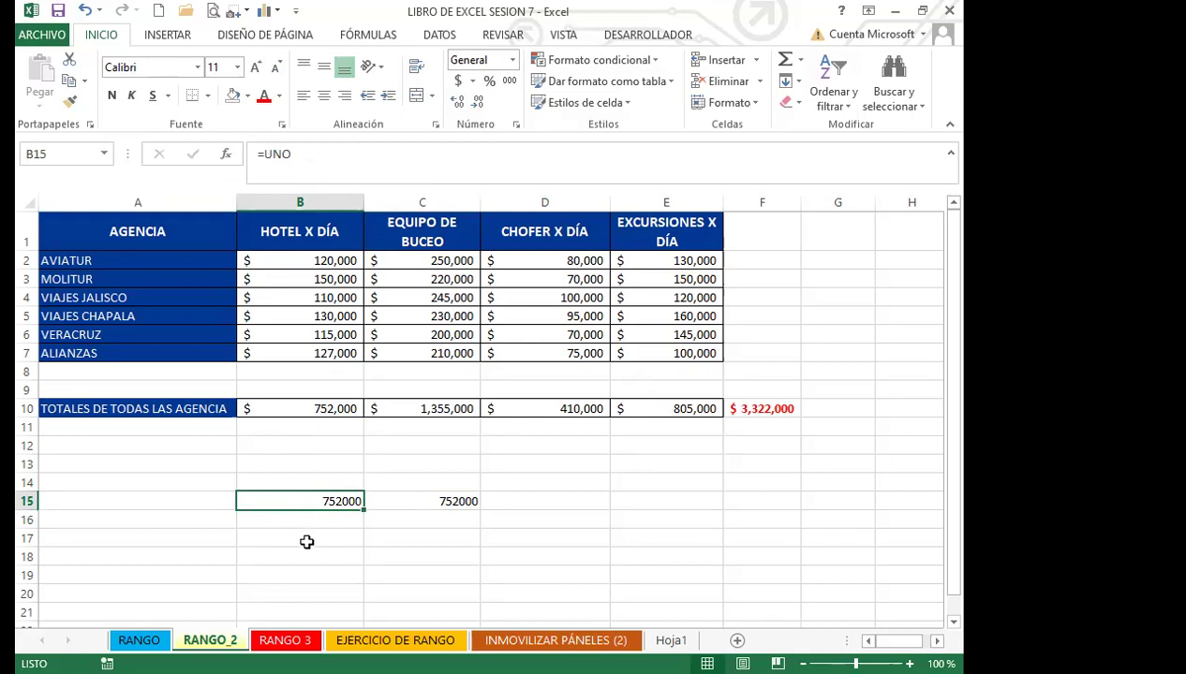
click(403, 499)
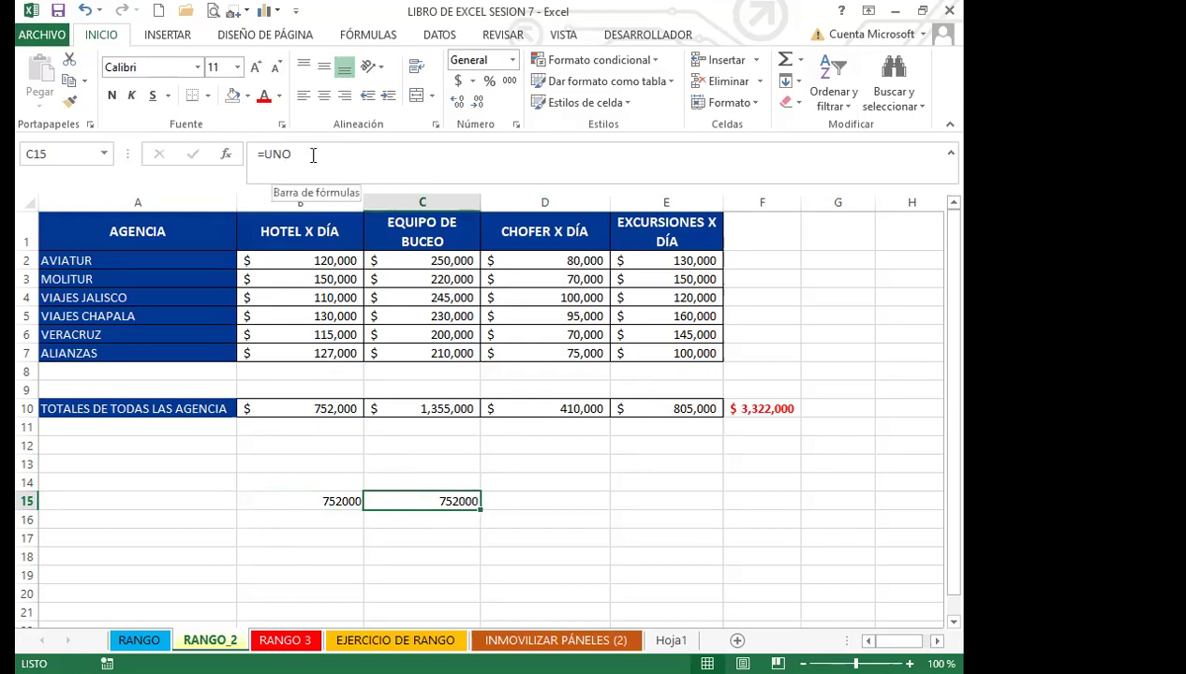
Step: Enter the formula =B7 in cell A17 to reference the unnamed ALIANZAS hotel price, and check its formula
click(184, 537)
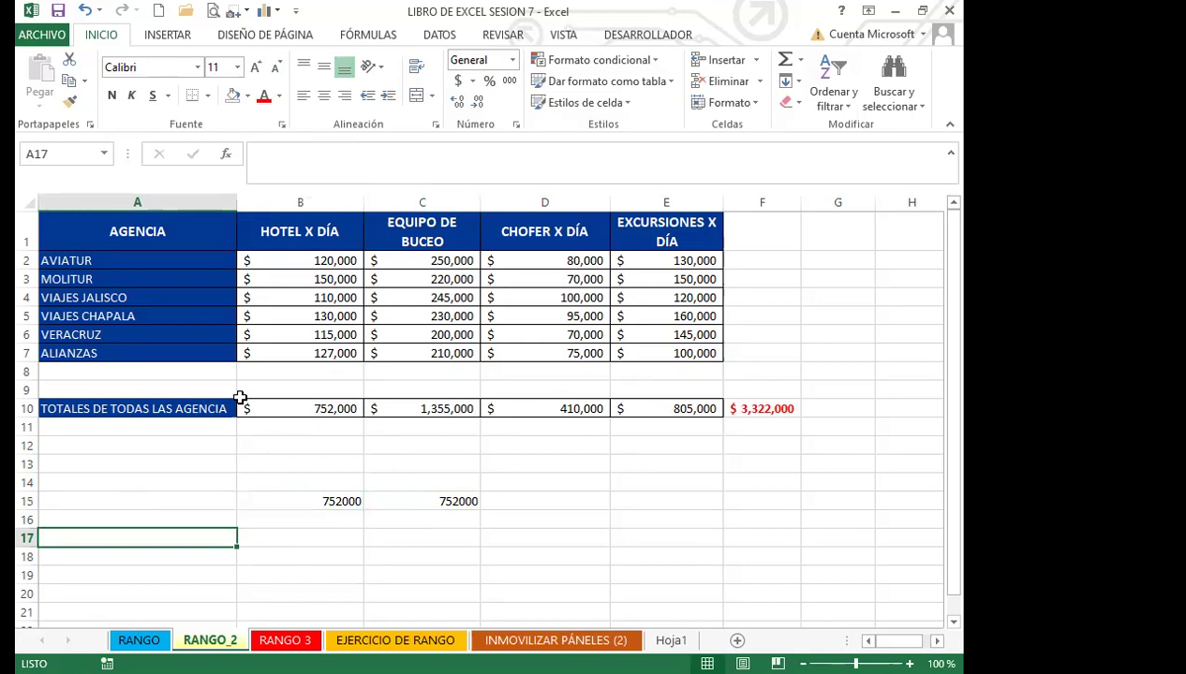
text(=)
click(307, 351)
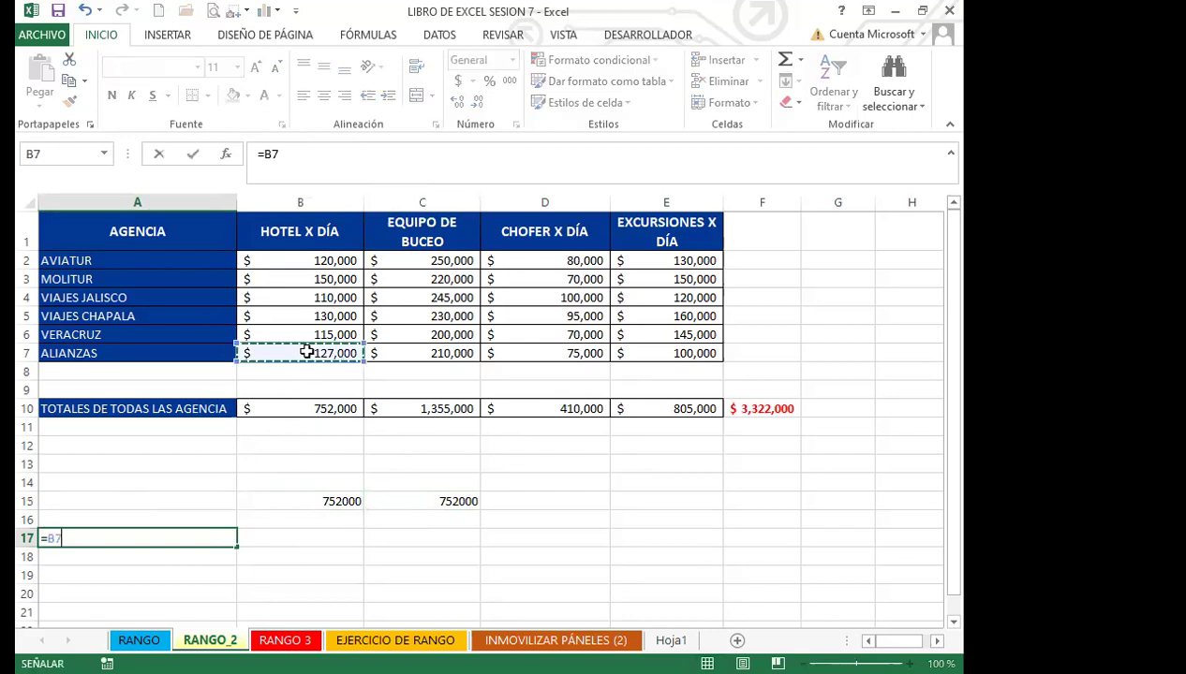
key(Return)
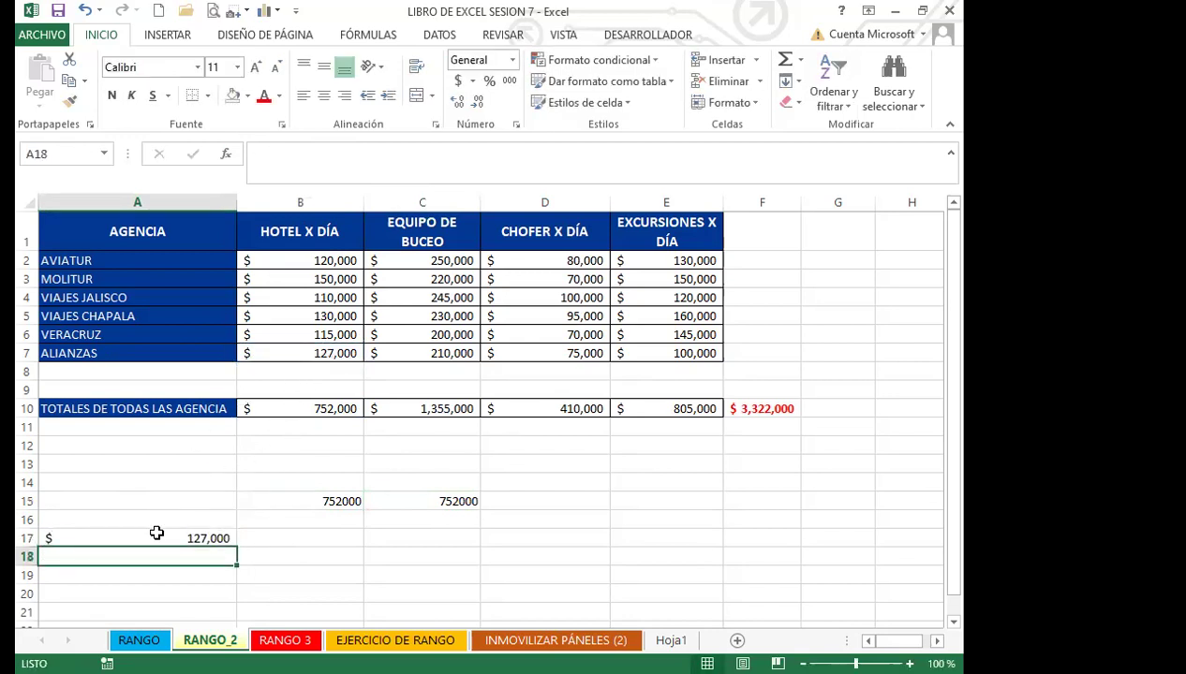
click(156, 533)
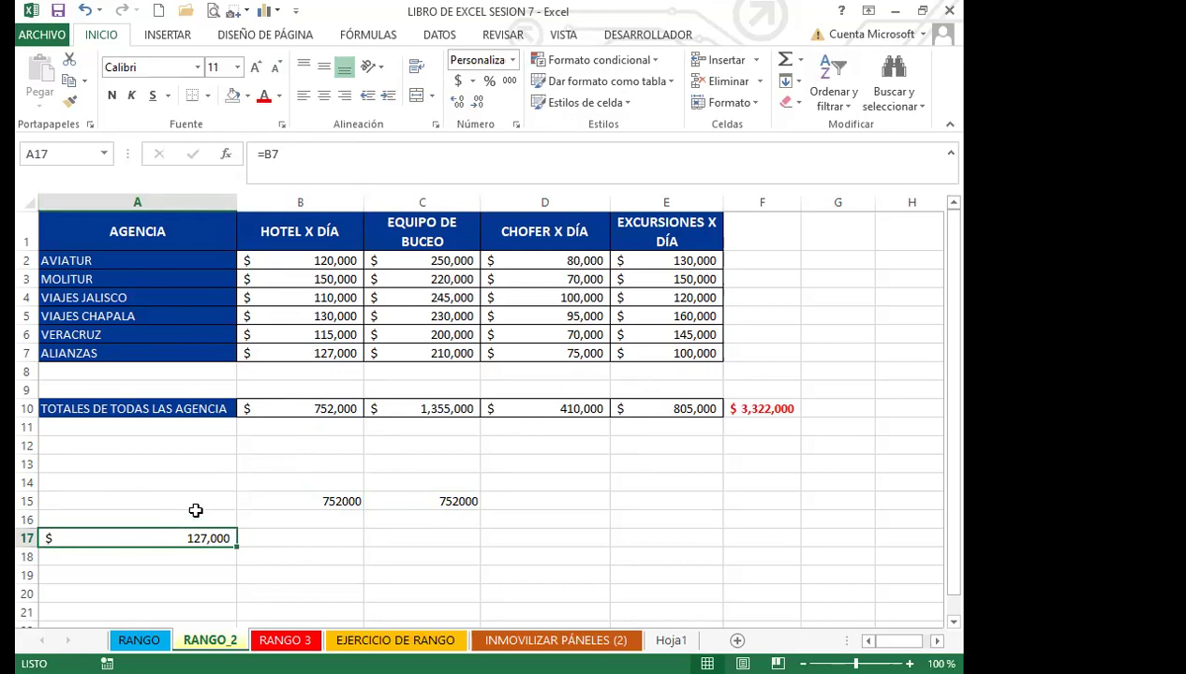
Step: Review the workbook's defined names and the cells they refer to in the Name Manager
click(286, 499)
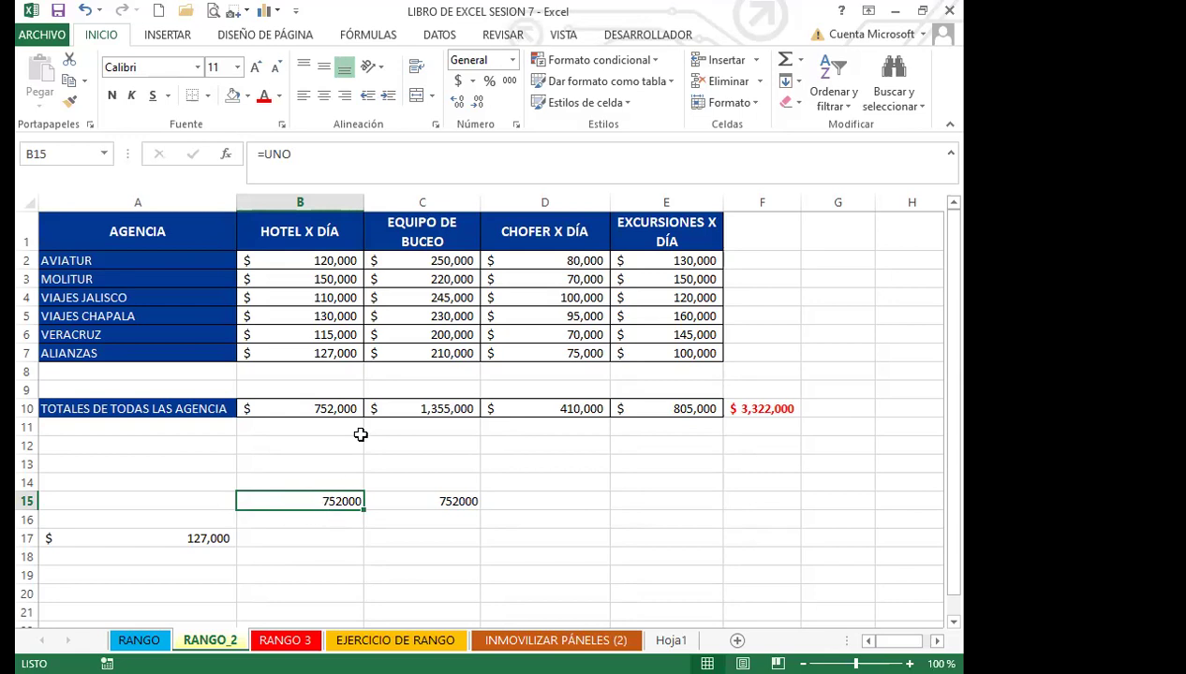
click(371, 38)
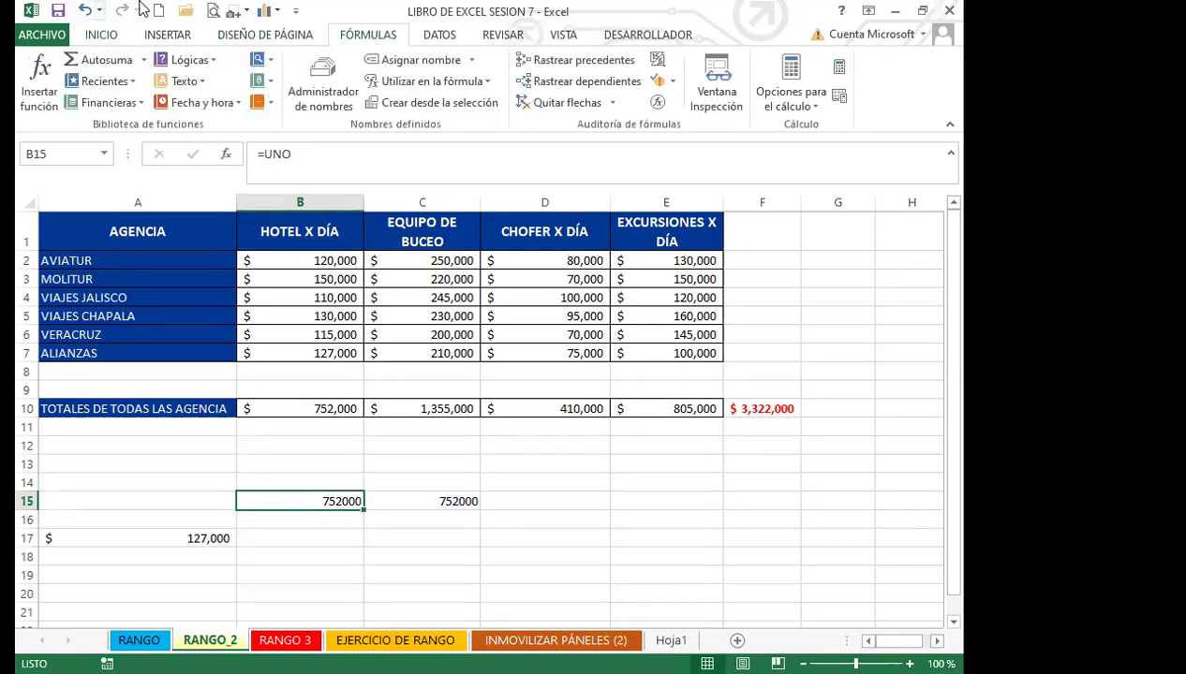
click(323, 78)
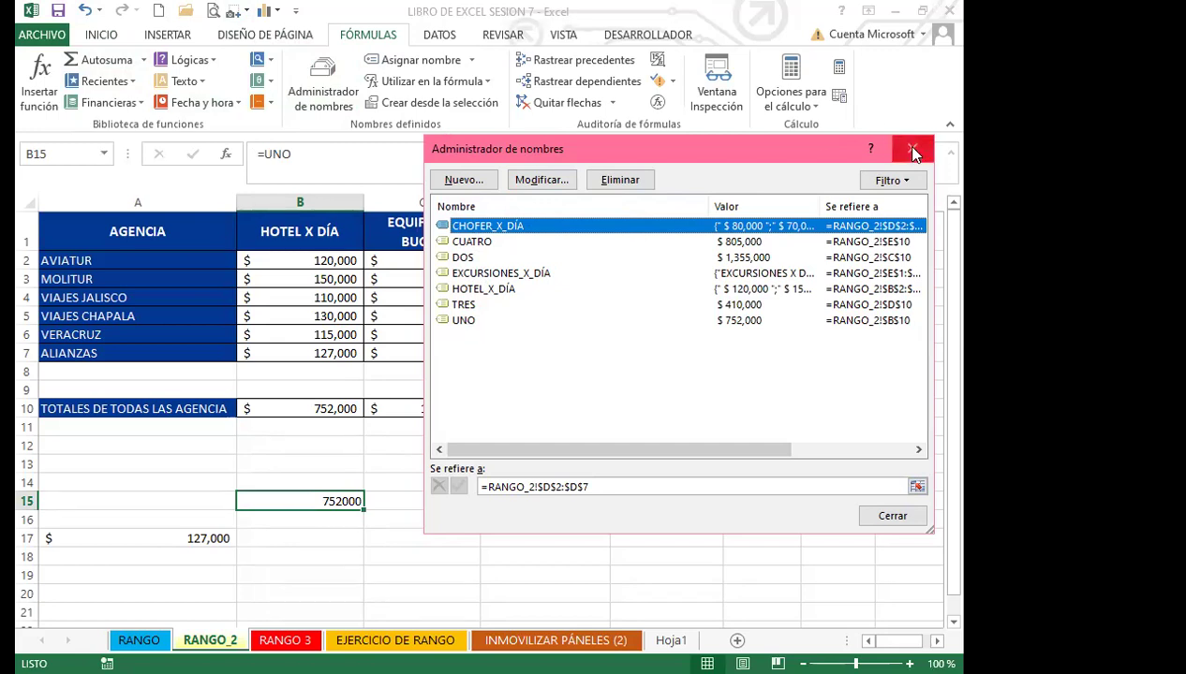
key(Escape)
Step: Compare the formulas in cells B15 and C15, one built by cell selection and the other by entering the name
click(418, 501)
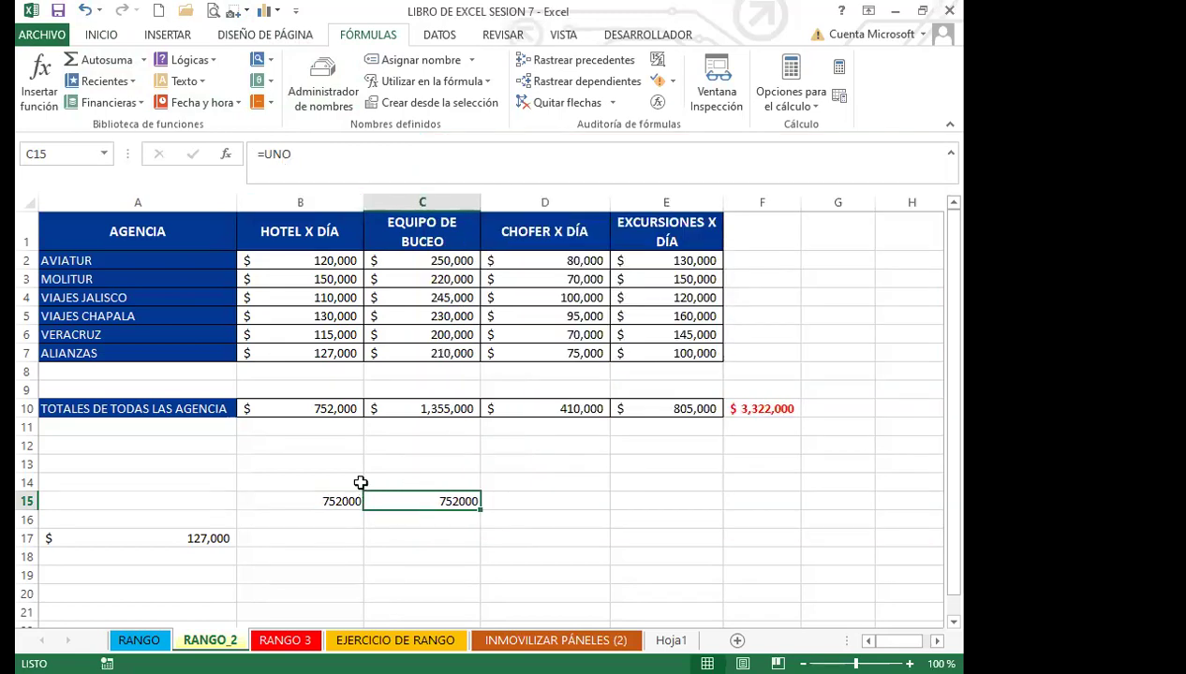
click(299, 501)
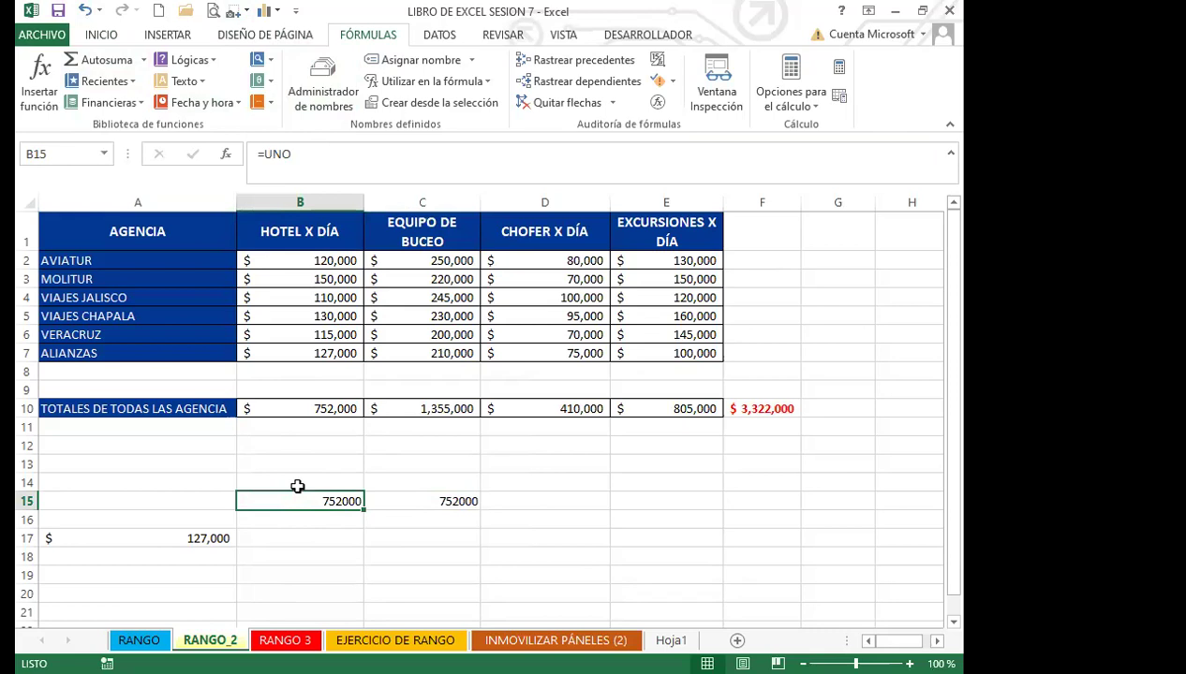
click(414, 501)
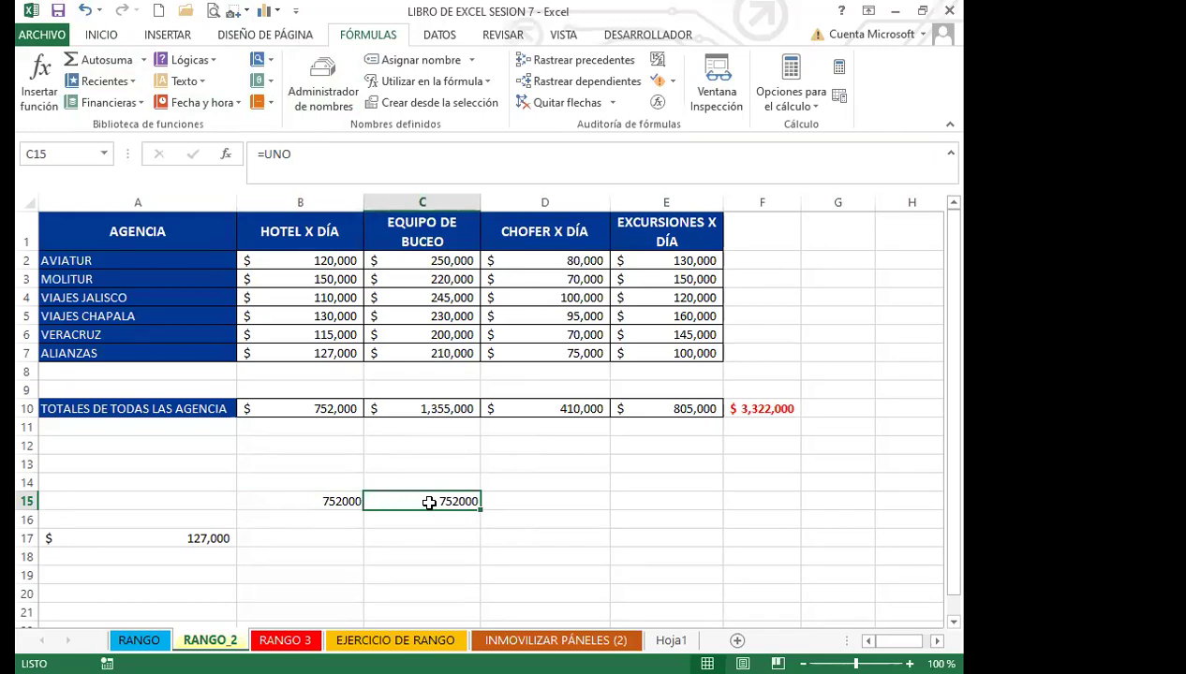
click(307, 505)
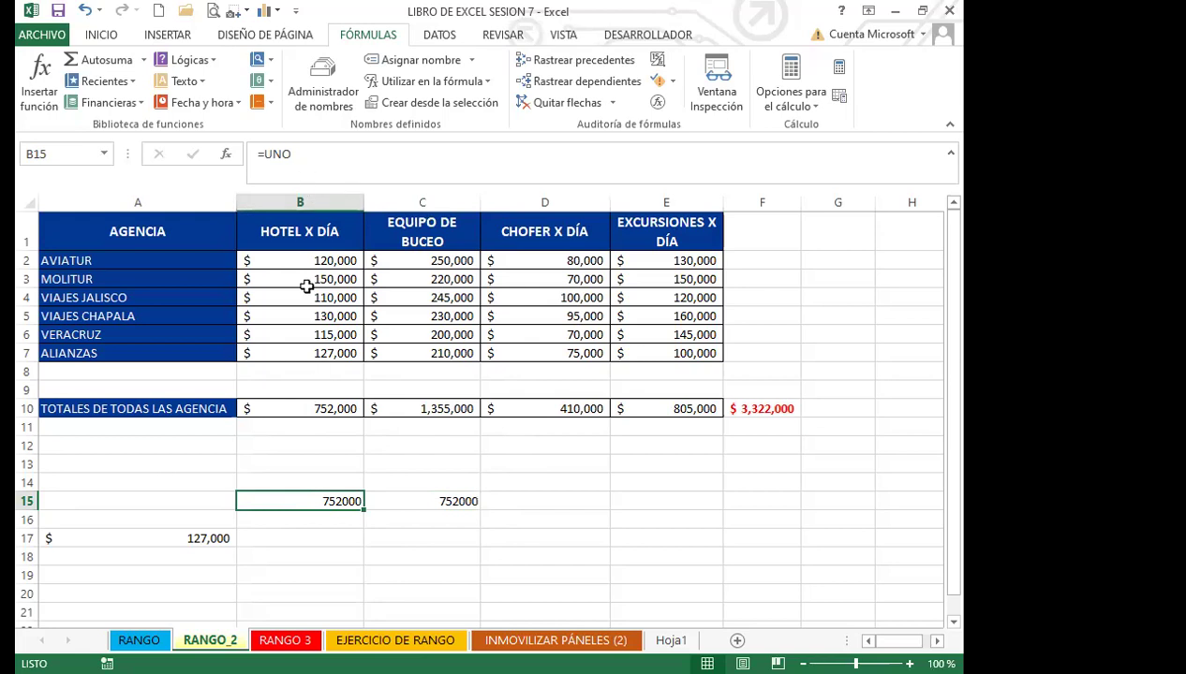
click(397, 498)
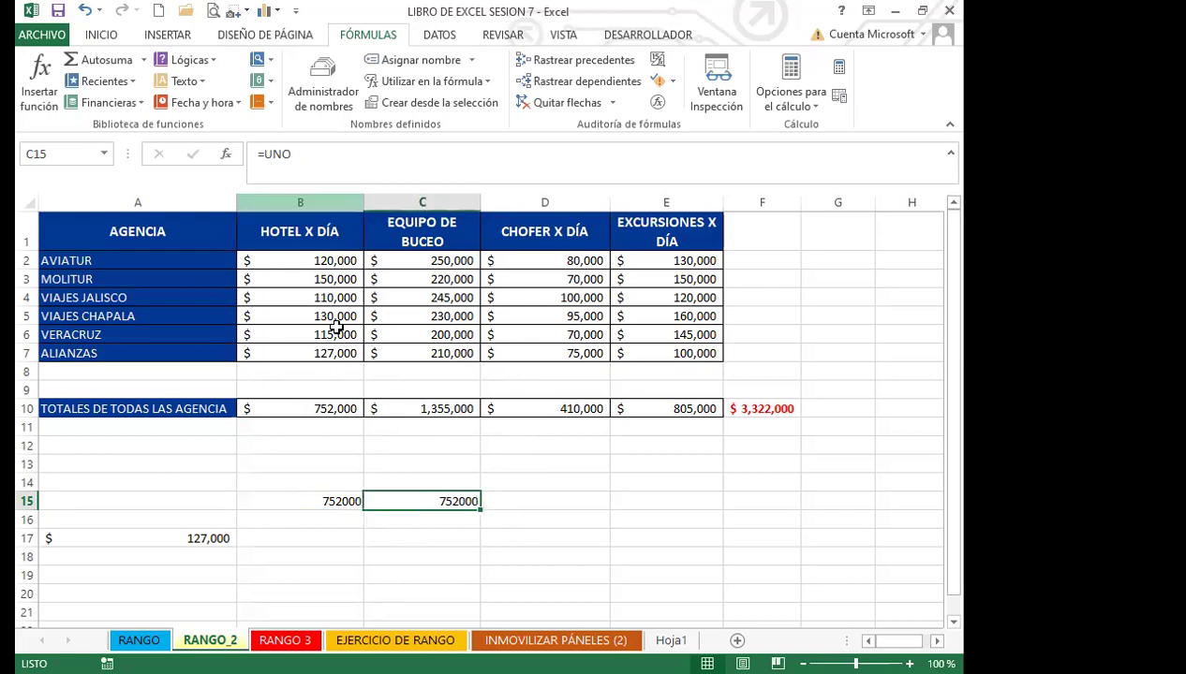
click(309, 501)
click(406, 500)
click(304, 500)
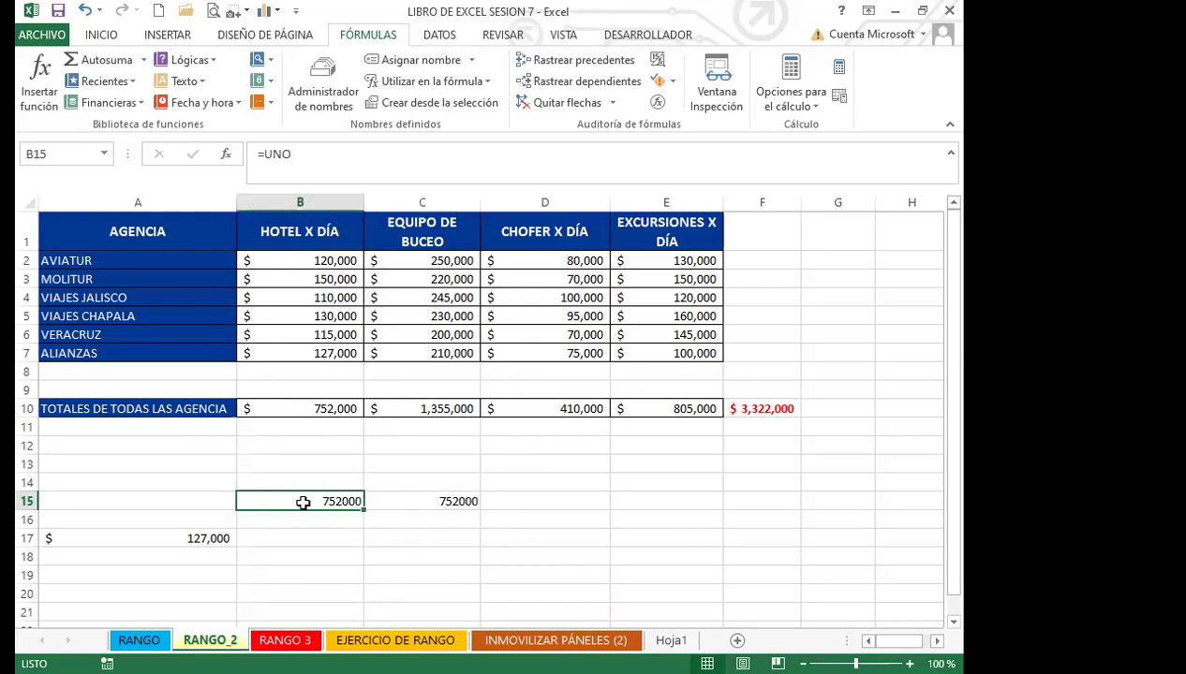
click(393, 502)
click(310, 500)
click(392, 500)
click(298, 502)
click(392, 502)
click(300, 501)
click(412, 503)
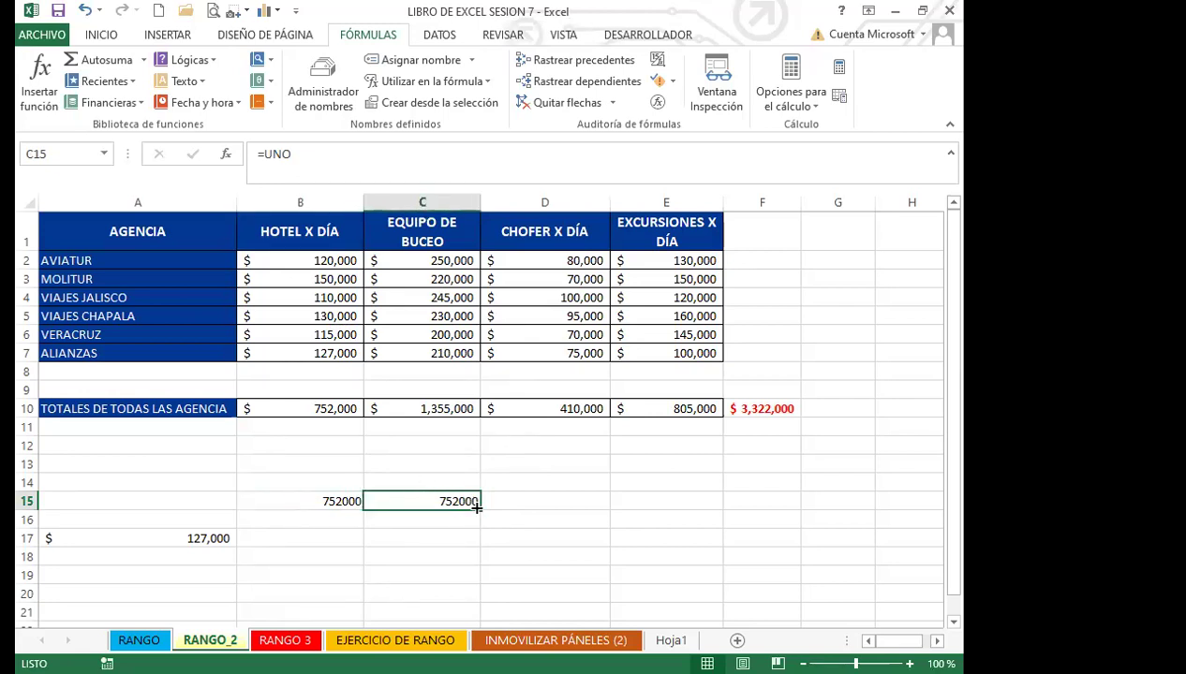
click(319, 496)
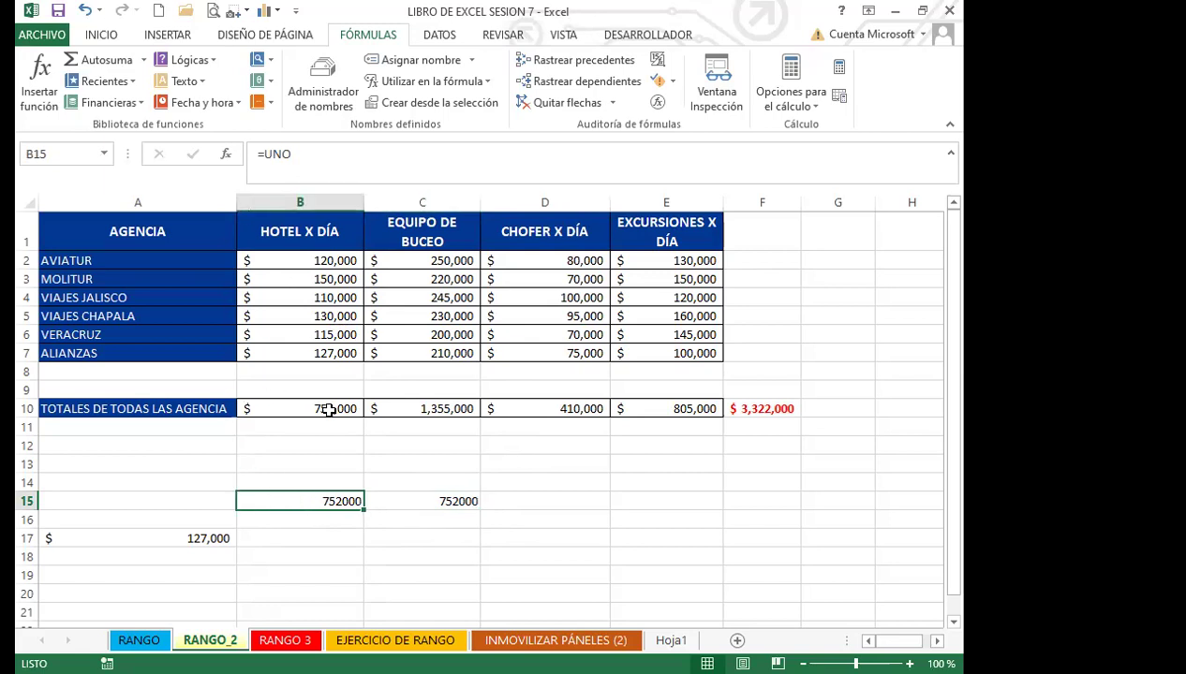
click(407, 496)
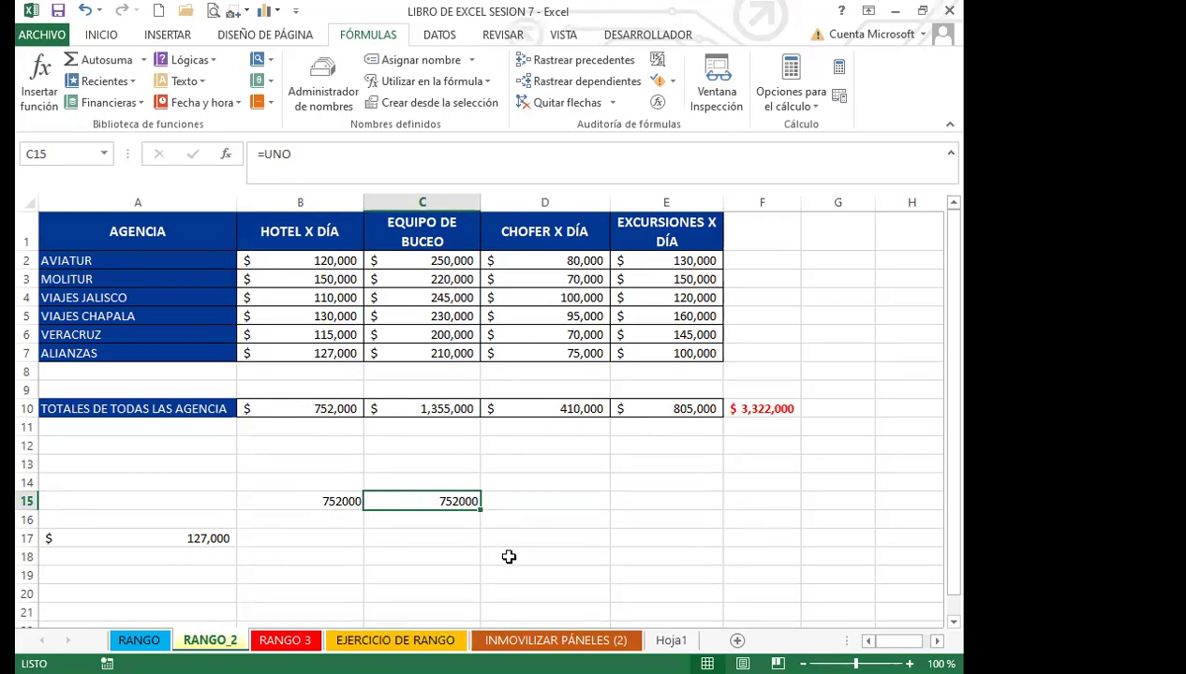
click(524, 503)
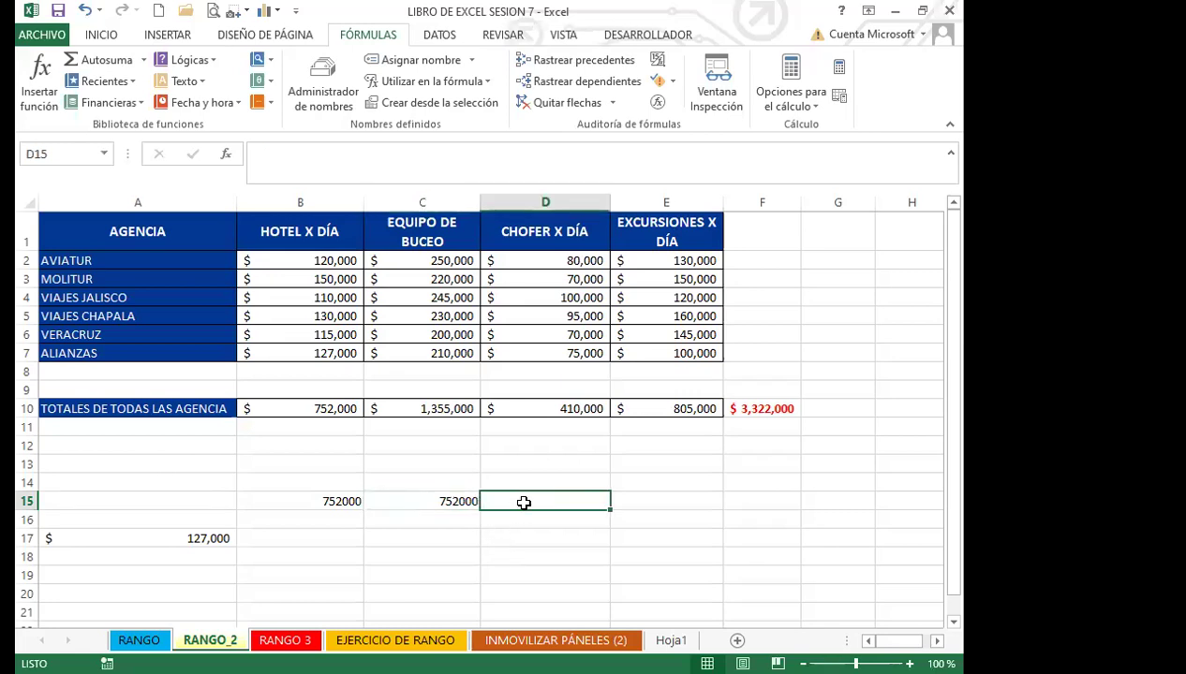
text(=)
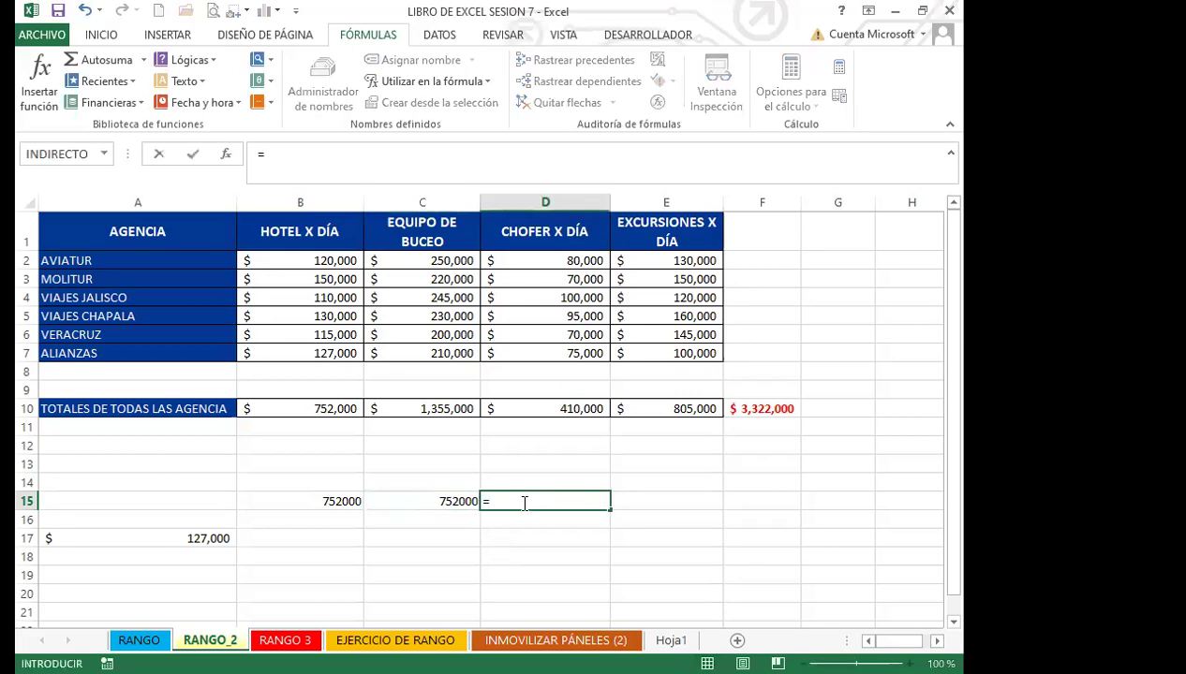
key(BackSpace)
Step: Examine the diving equipment total in C10 and its defined name, and recheck the name-based formulas in B15 and C15
click(424, 499)
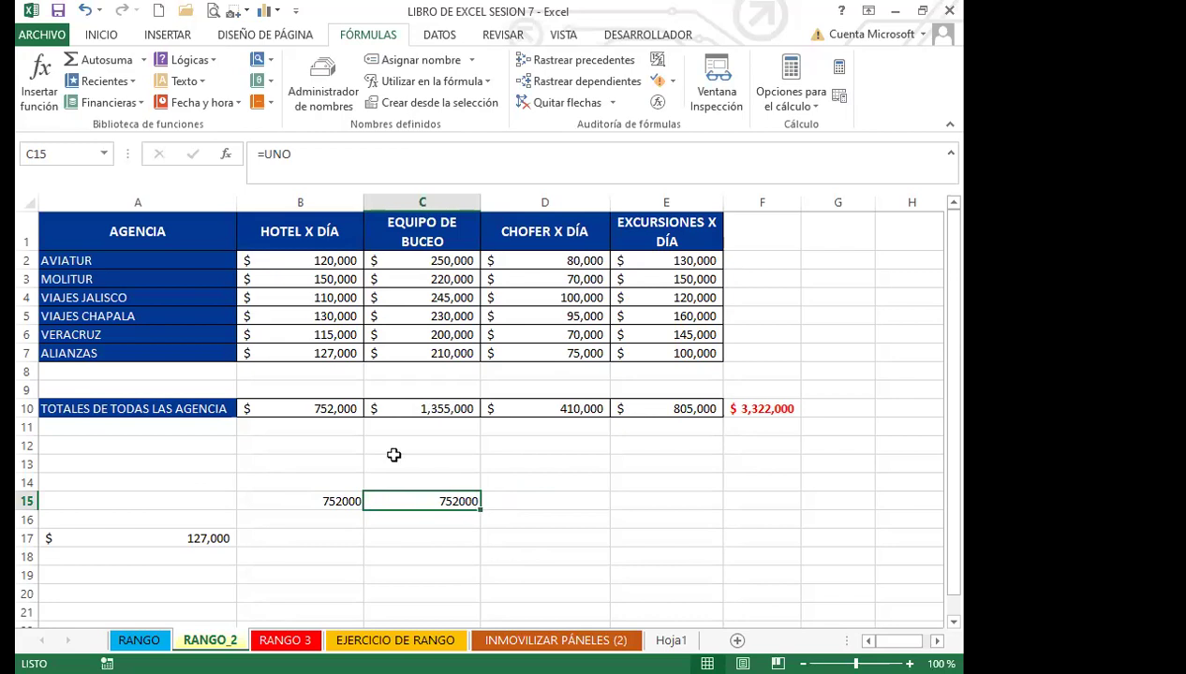
click(416, 409)
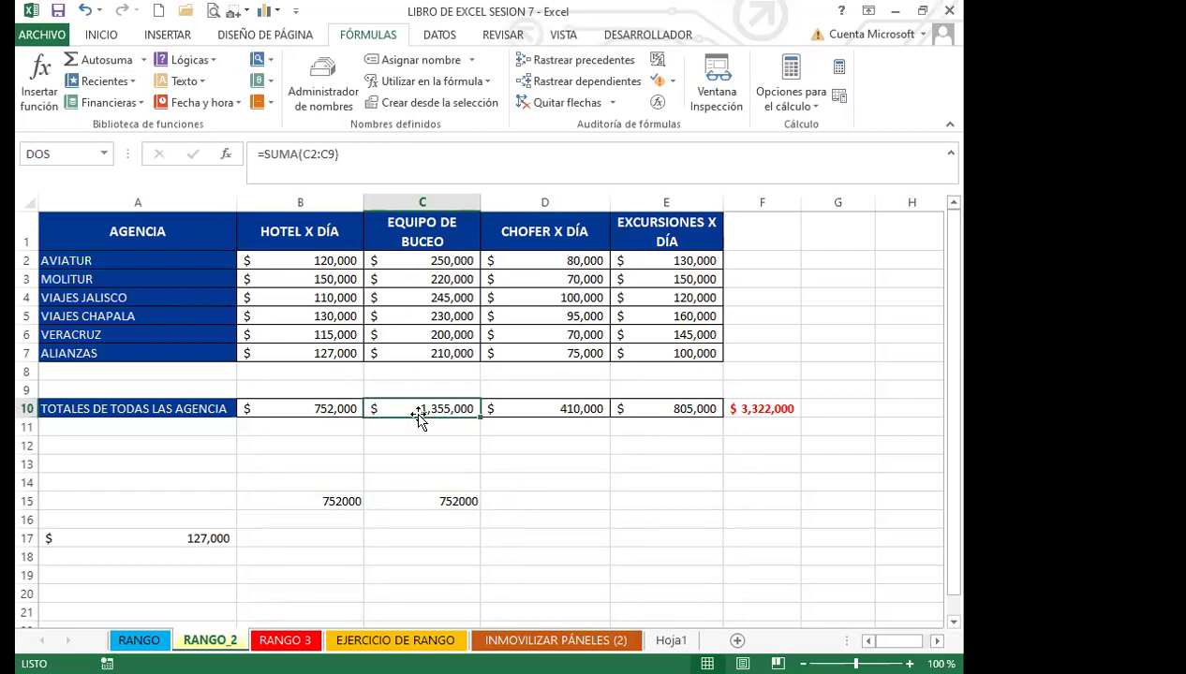
click(427, 501)
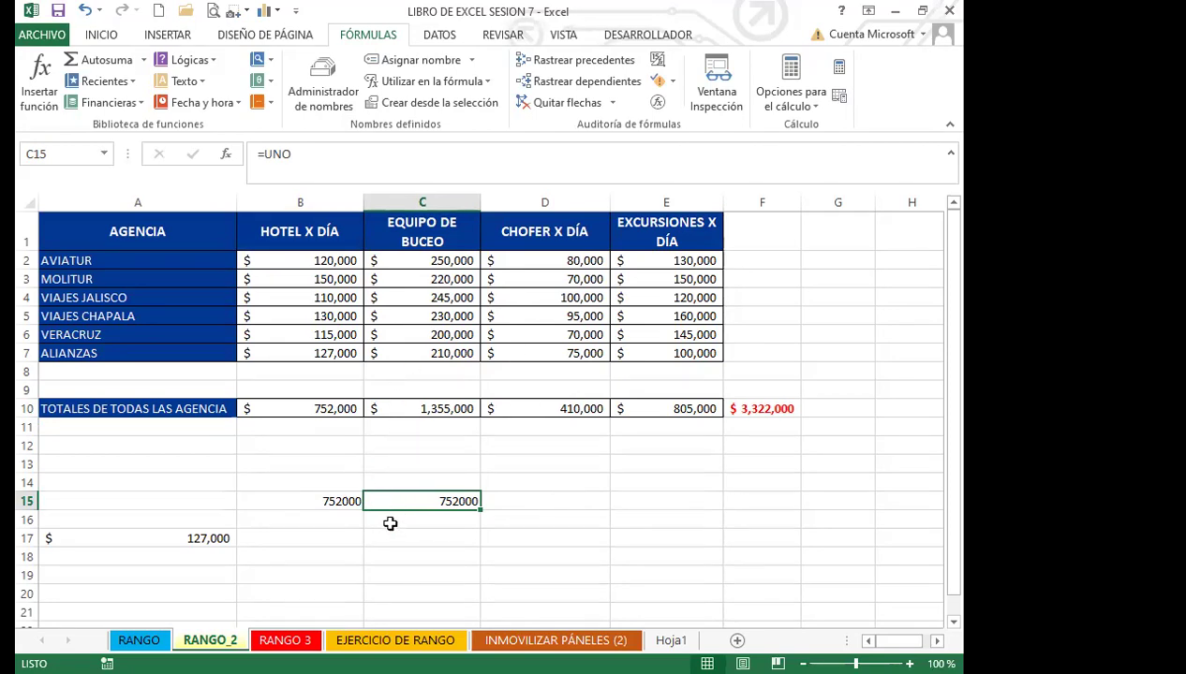
click(321, 499)
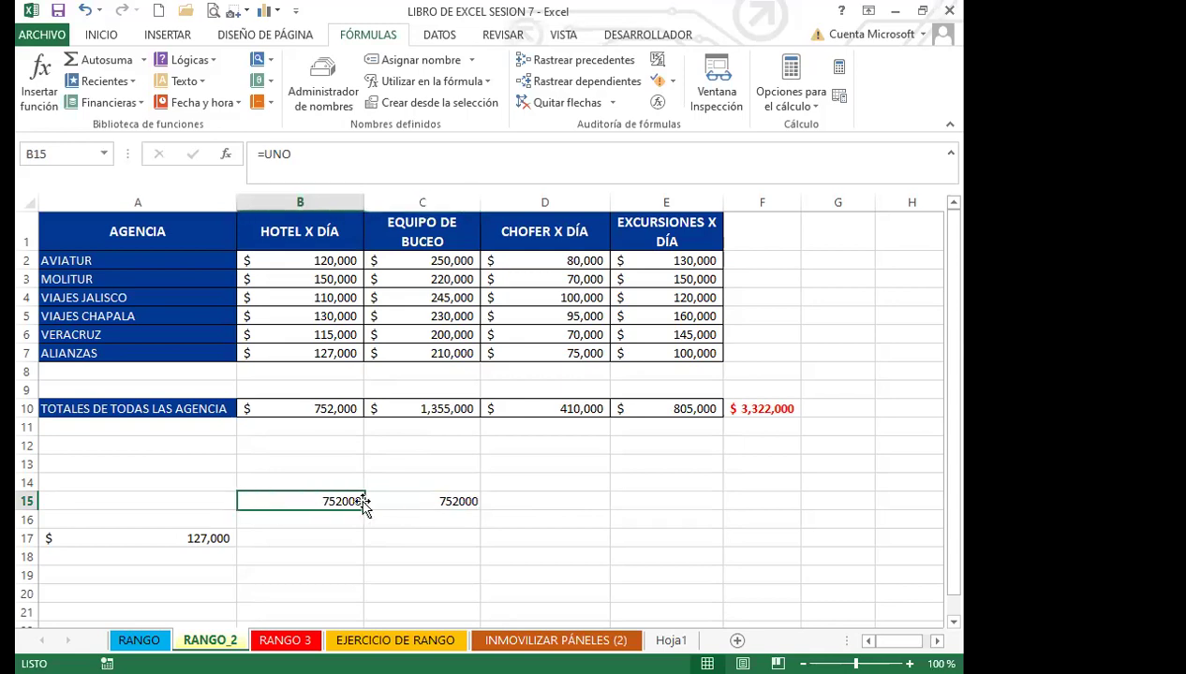
click(422, 501)
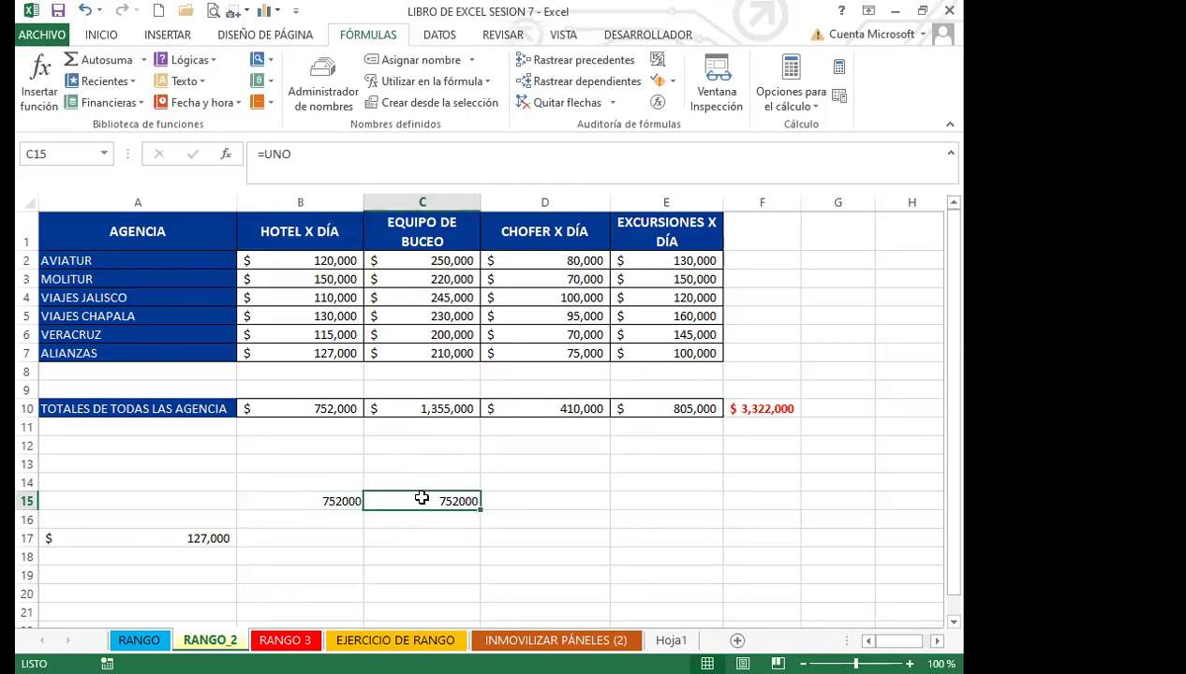
click(314, 497)
click(427, 504)
click(298, 493)
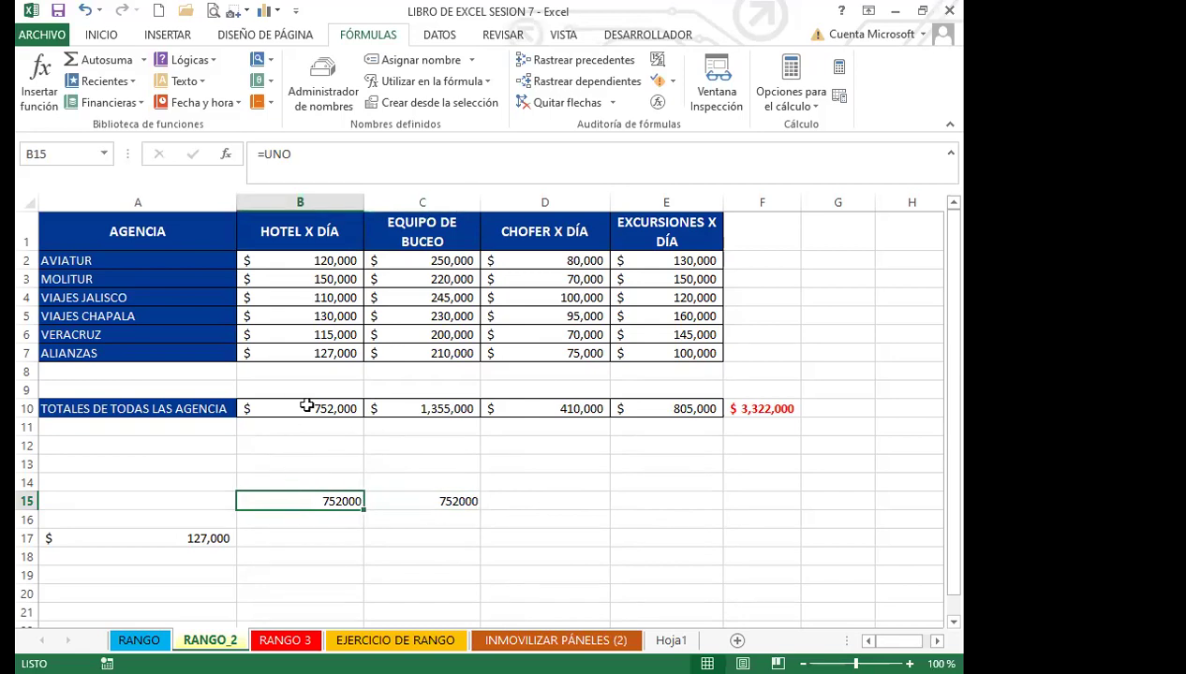
Step: Enter the formula =UNO+DOS in cell D15, and check it against the hotel total in B10
click(545, 500)
text(=)
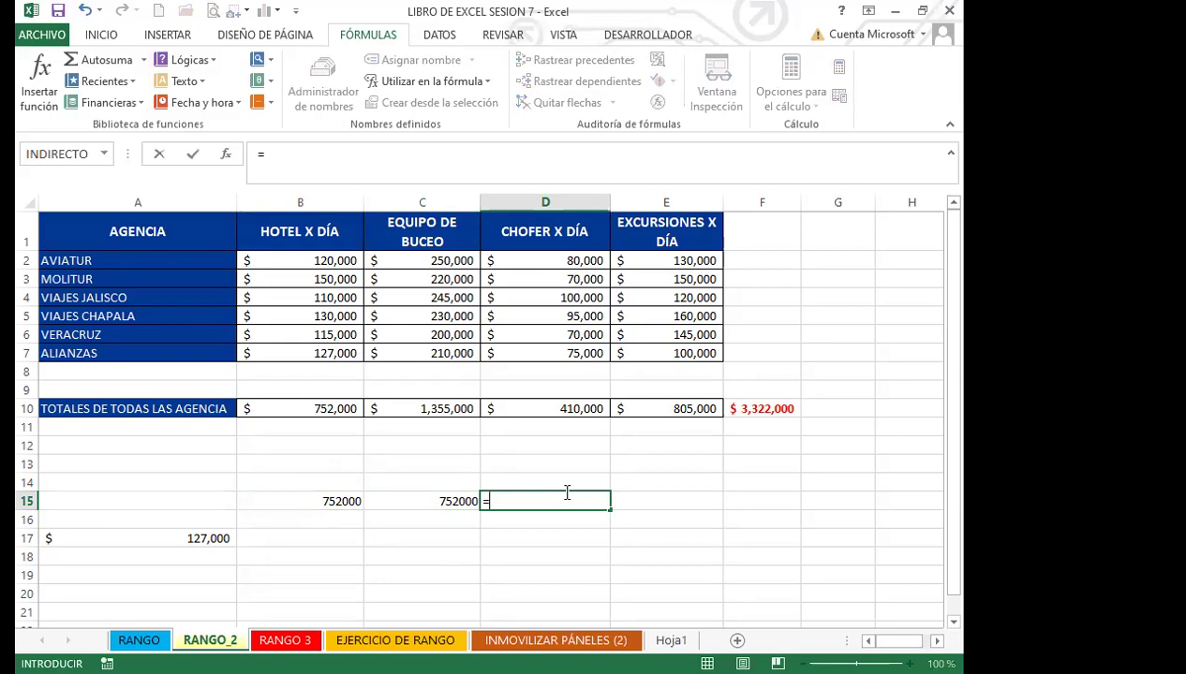
text(UNO)
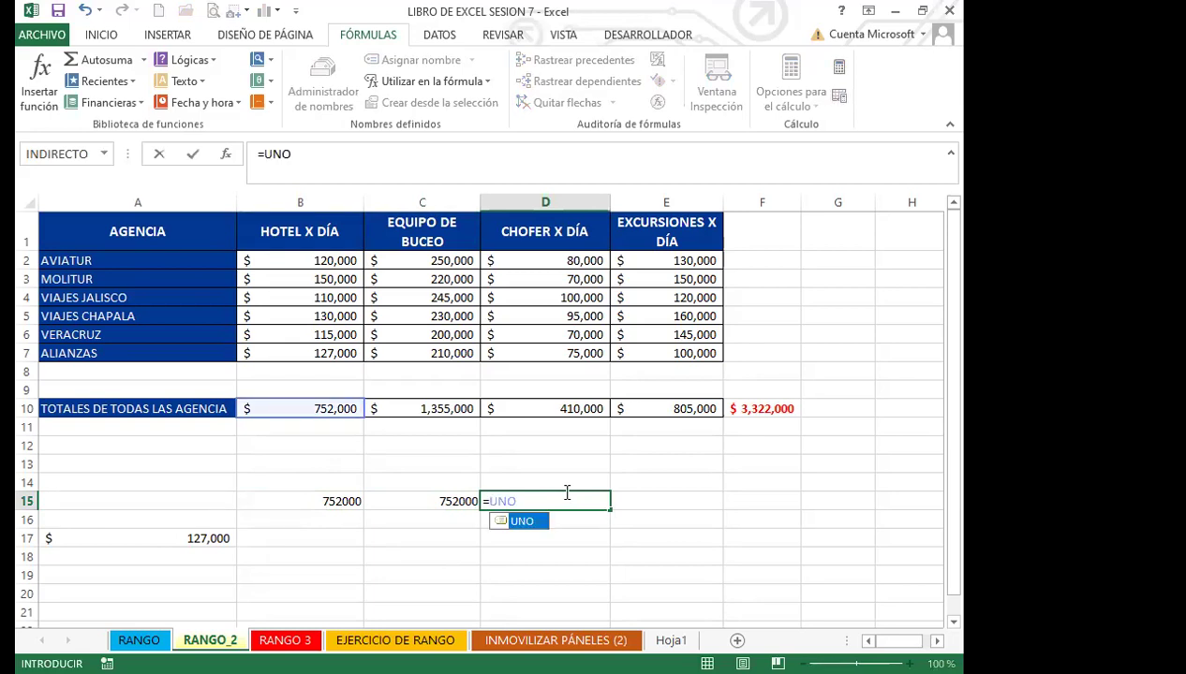
text(+)
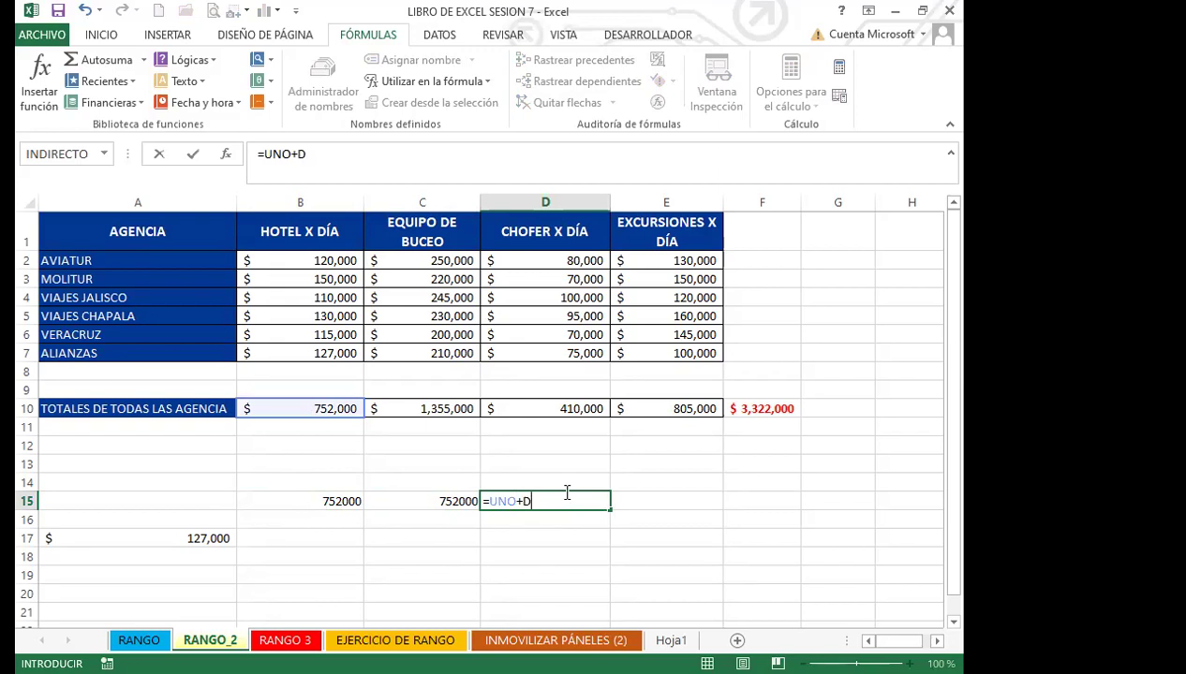
text(DOS)
key(Return)
click(549, 503)
click(326, 409)
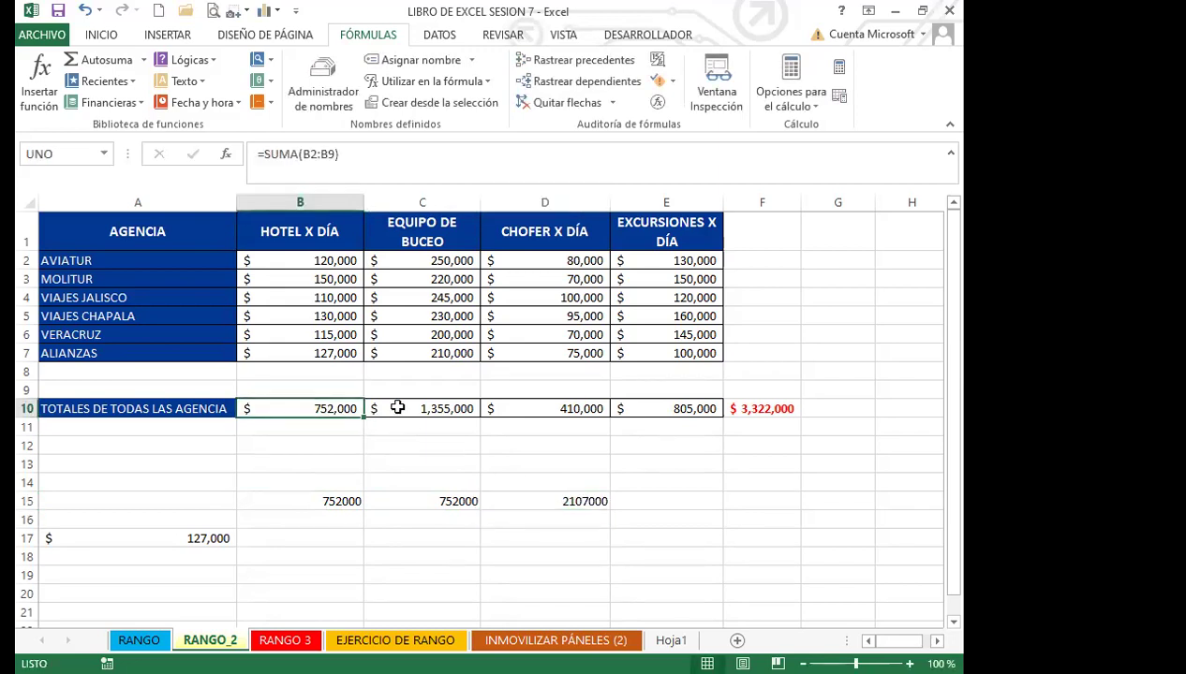
click(385, 429)
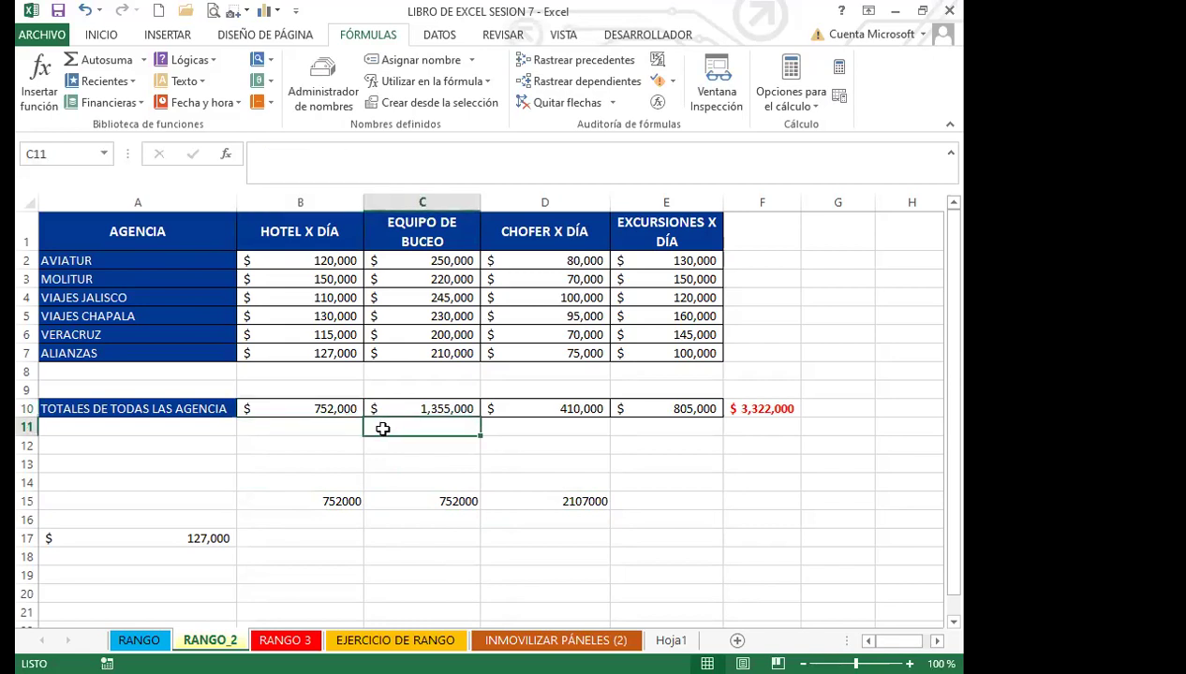
click(533, 496)
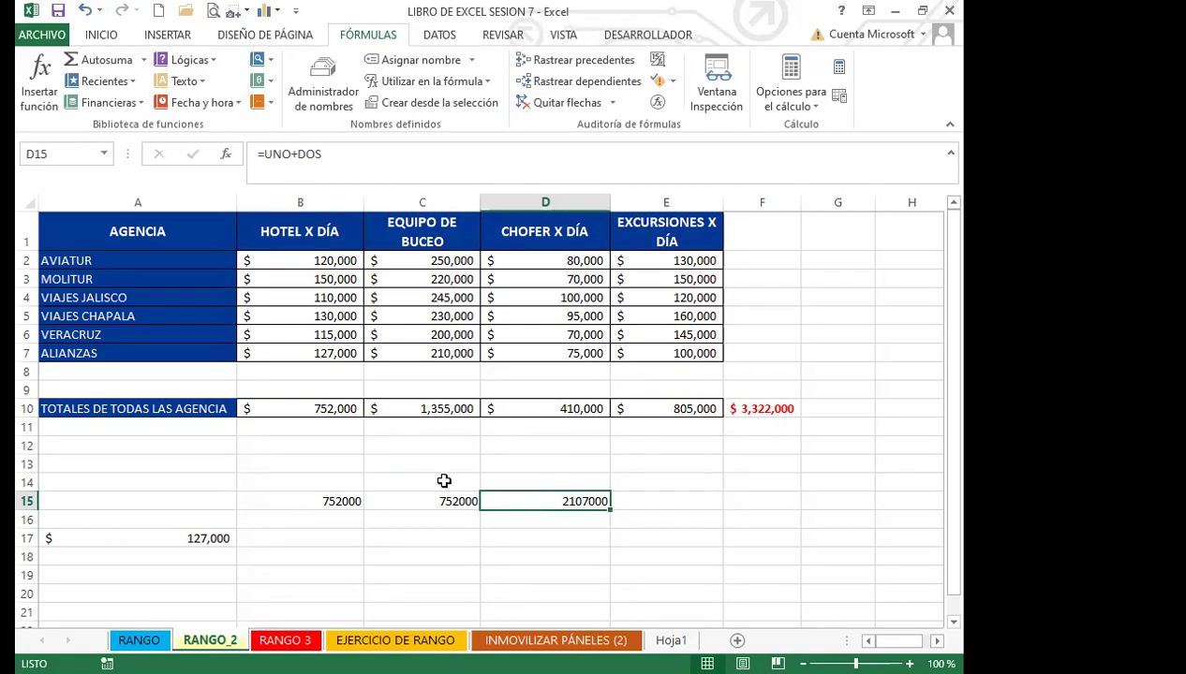
click(498, 459)
click(487, 502)
Step: Enter a formula in cell C12 that adds the total cells B10 and C10, and compare it with the formula in D15
click(433, 444)
text(=)
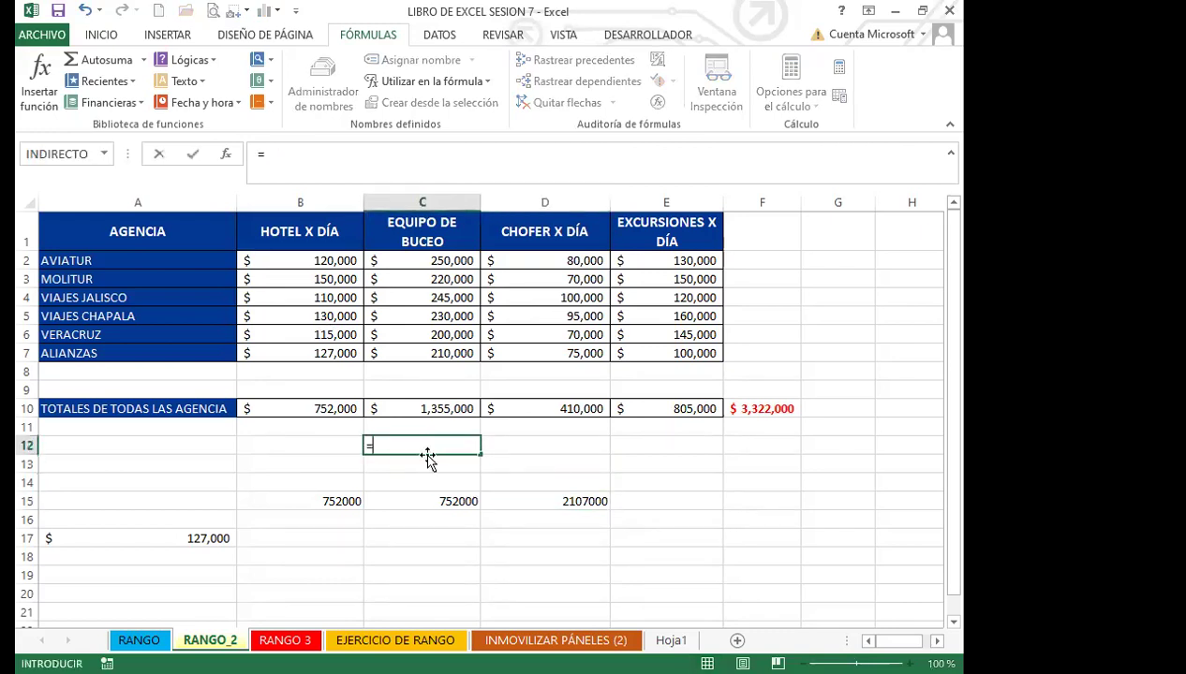
click(321, 409)
text(+)
click(432, 408)
key(Return)
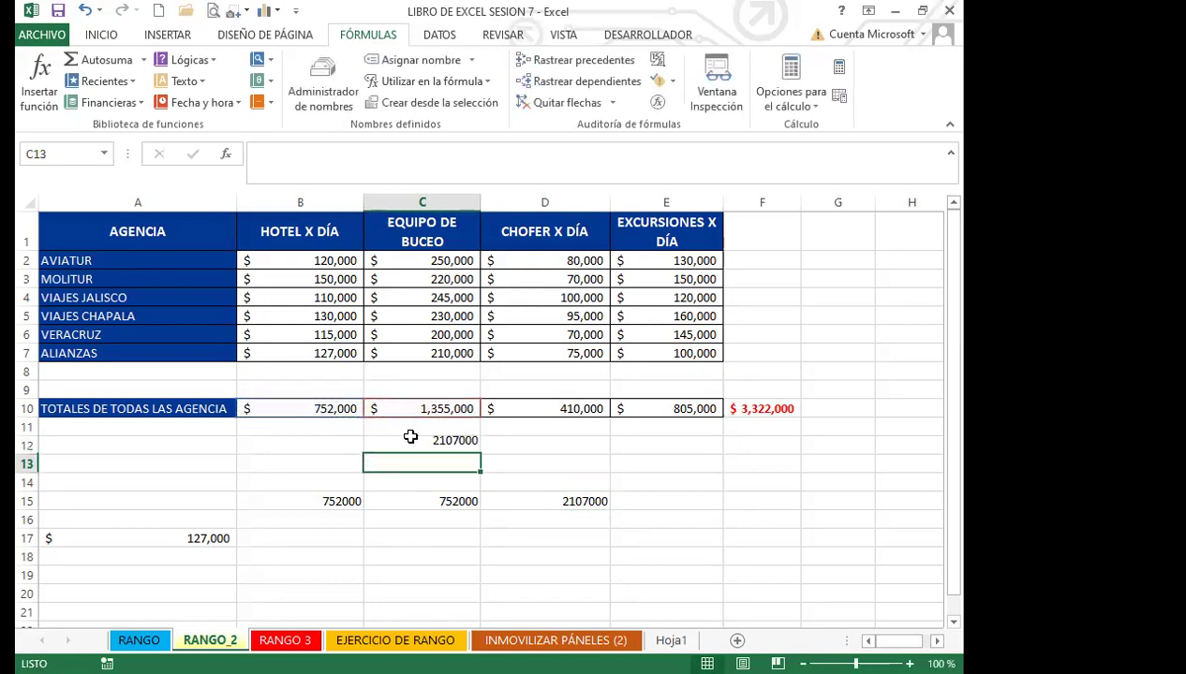
click(403, 446)
click(549, 503)
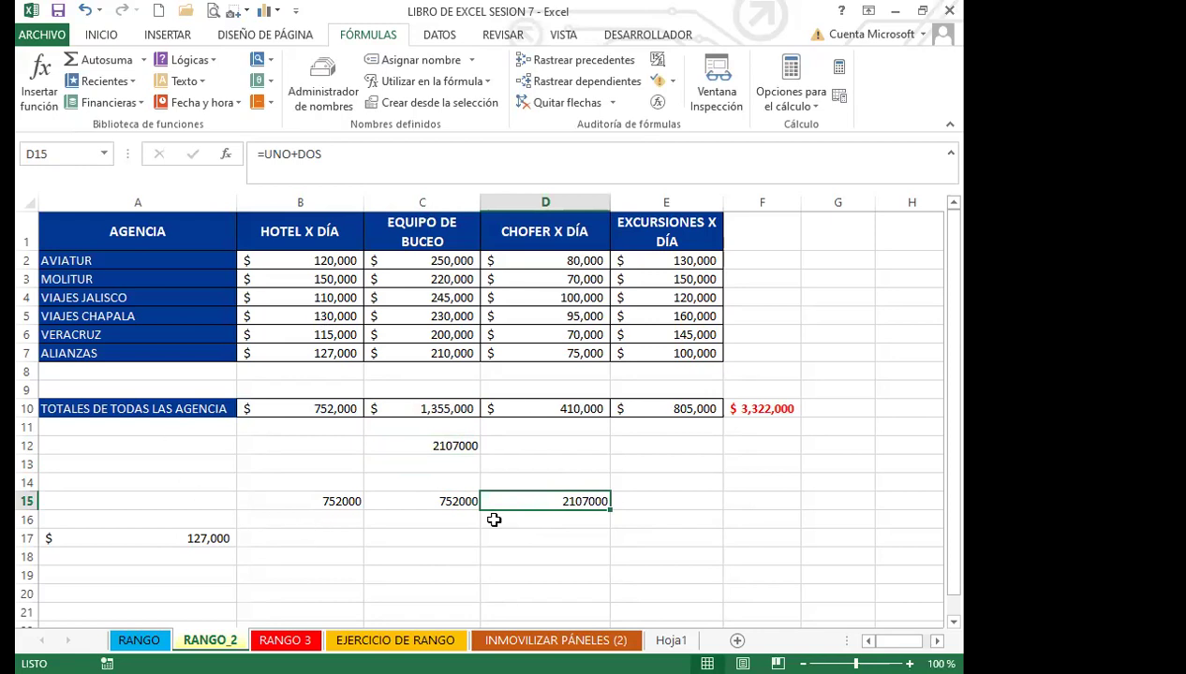
Step: On the RANGO 3 sheet, enter the HOTEL X DÍA total in cell C3 using the defined name UNO
click(288, 641)
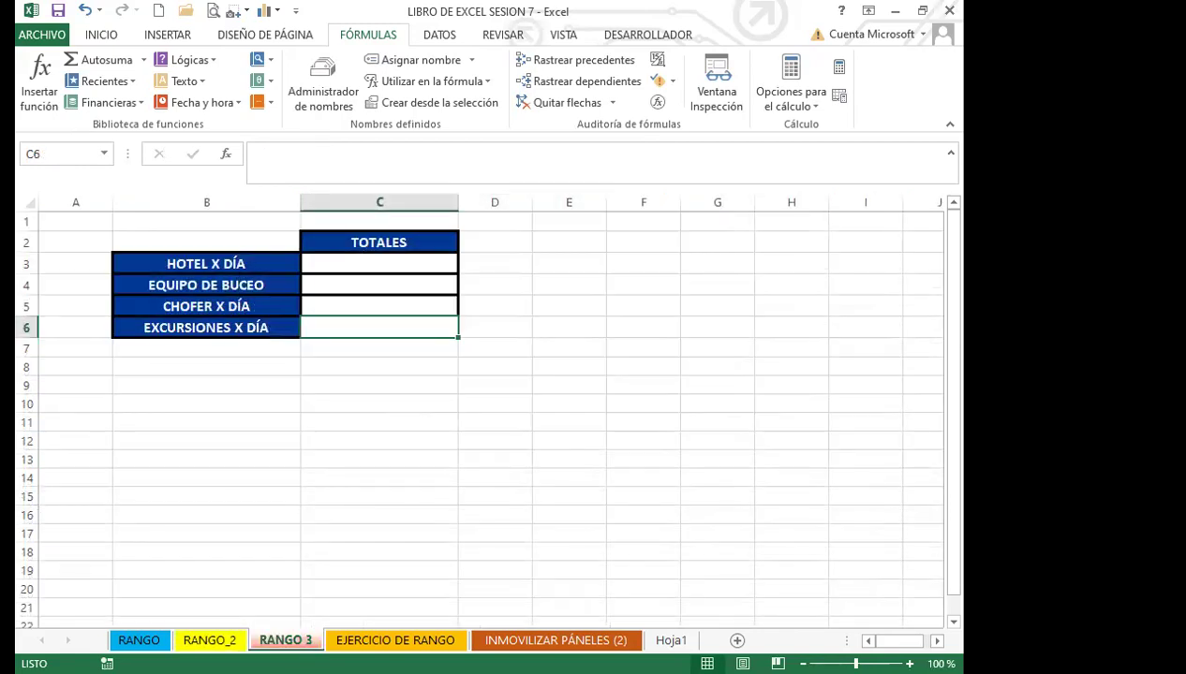
click(362, 369)
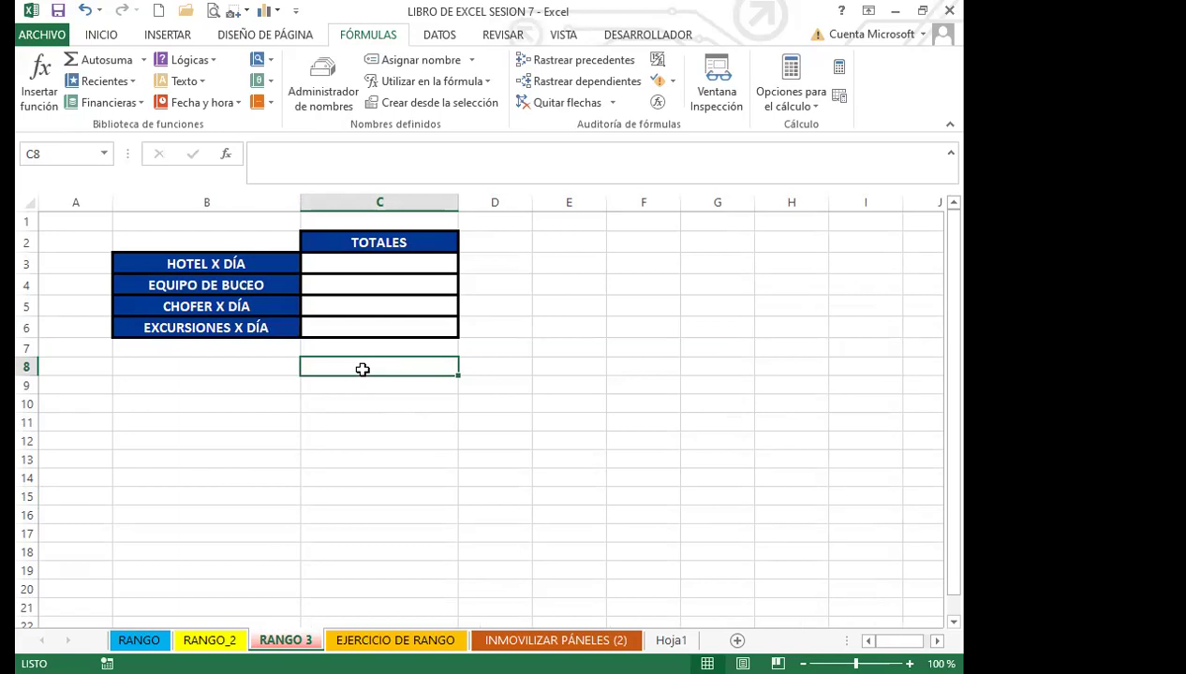
click(342, 265)
text(=)
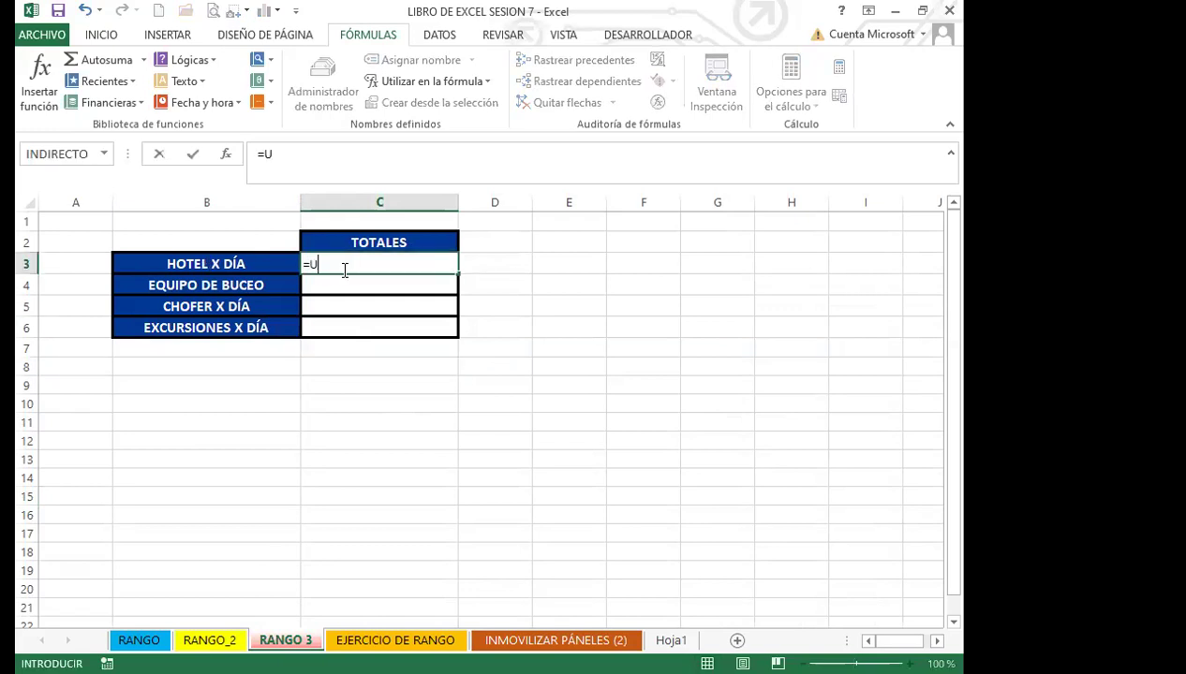
text(U)
key(Return)
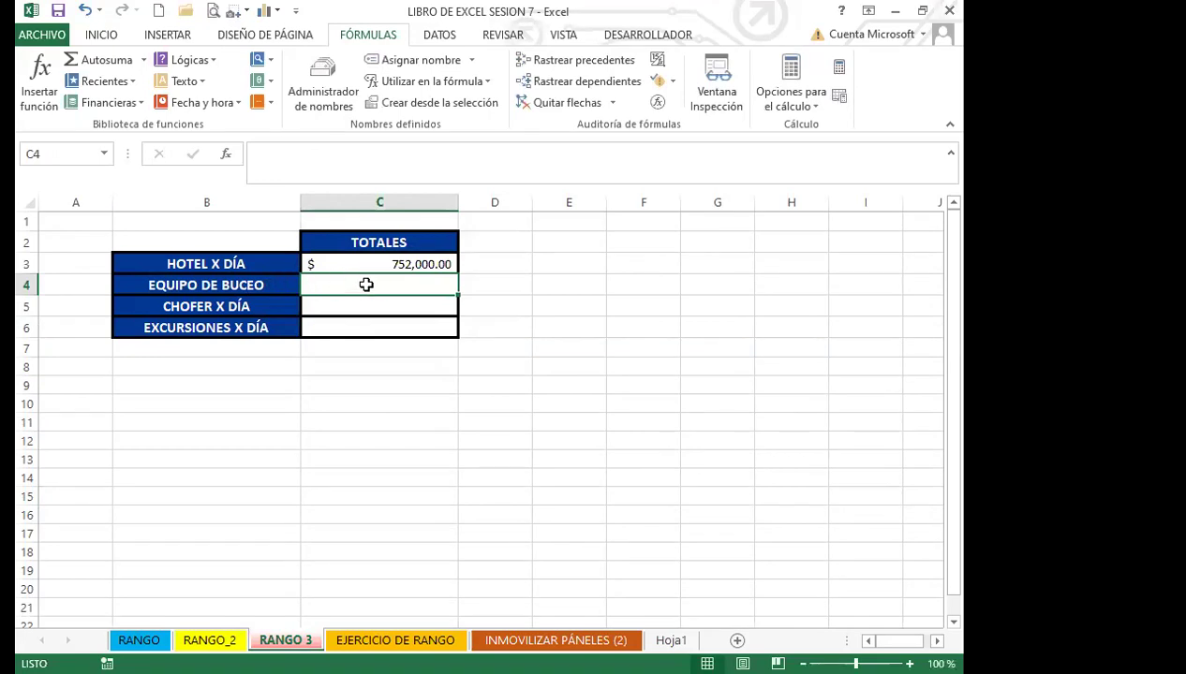
Step: Enter the EQUIPO DE BUCEO total in cell C4 using the defined name DOS
text(=)
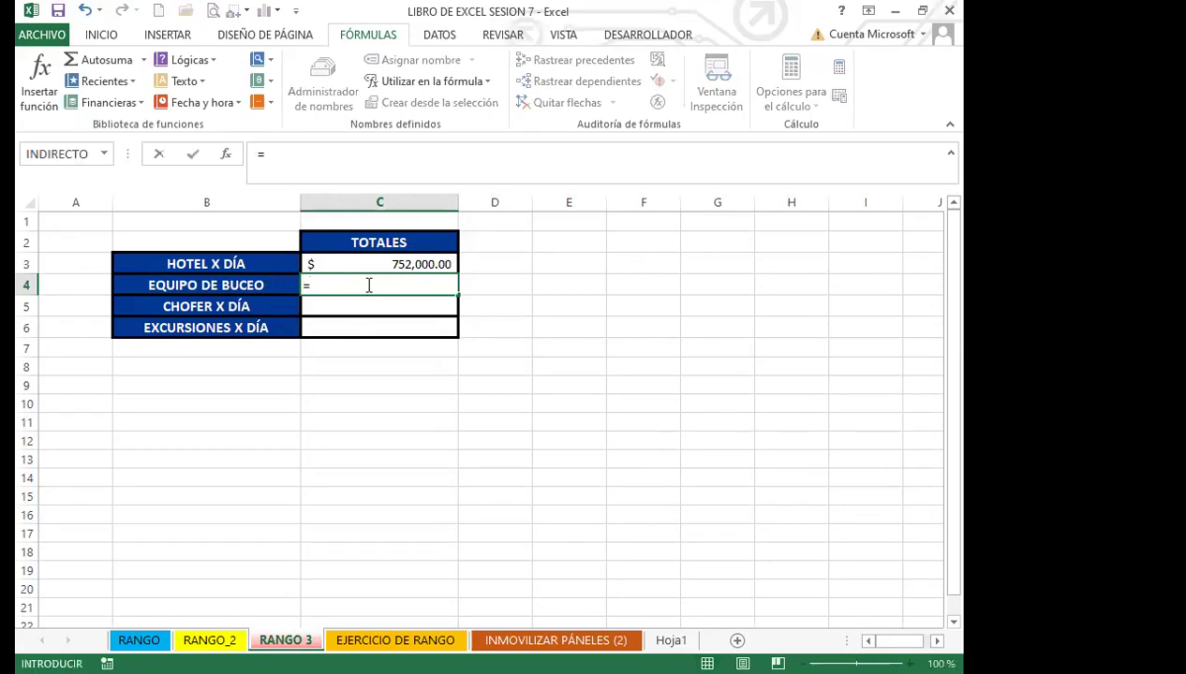
text(V)
key(Return)
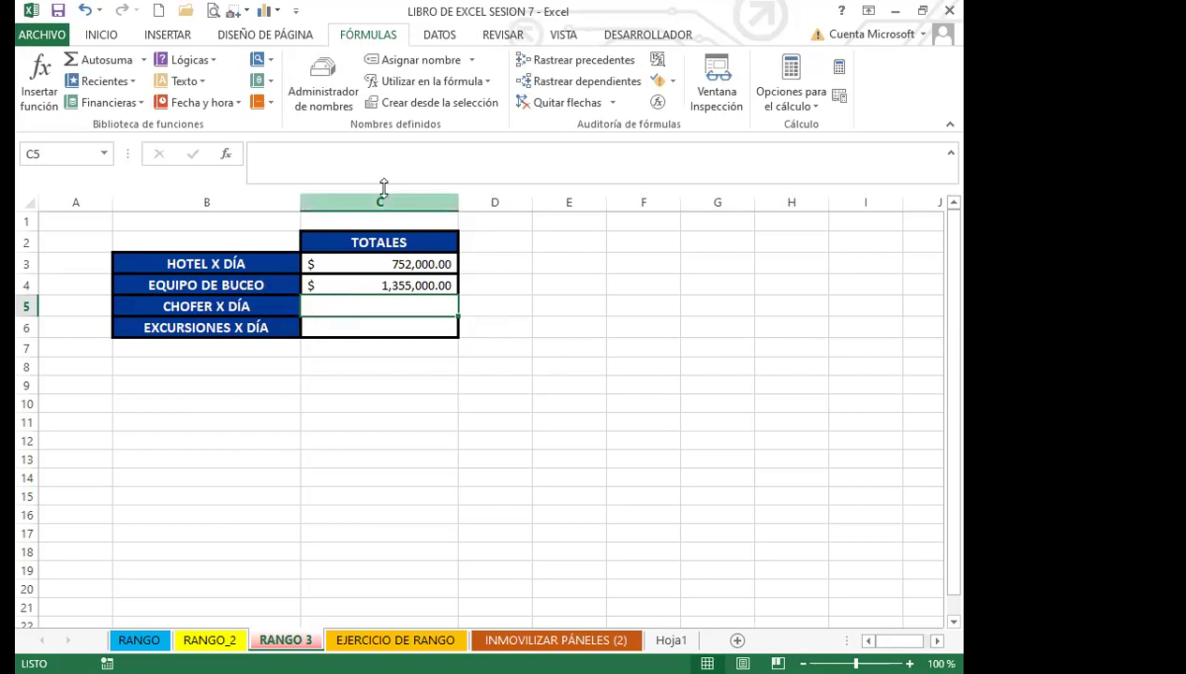
Step: Review the workbook's defined names and the cells they refer to, and inspect the HOTEL X DÍA formula in cell C3
click(339, 86)
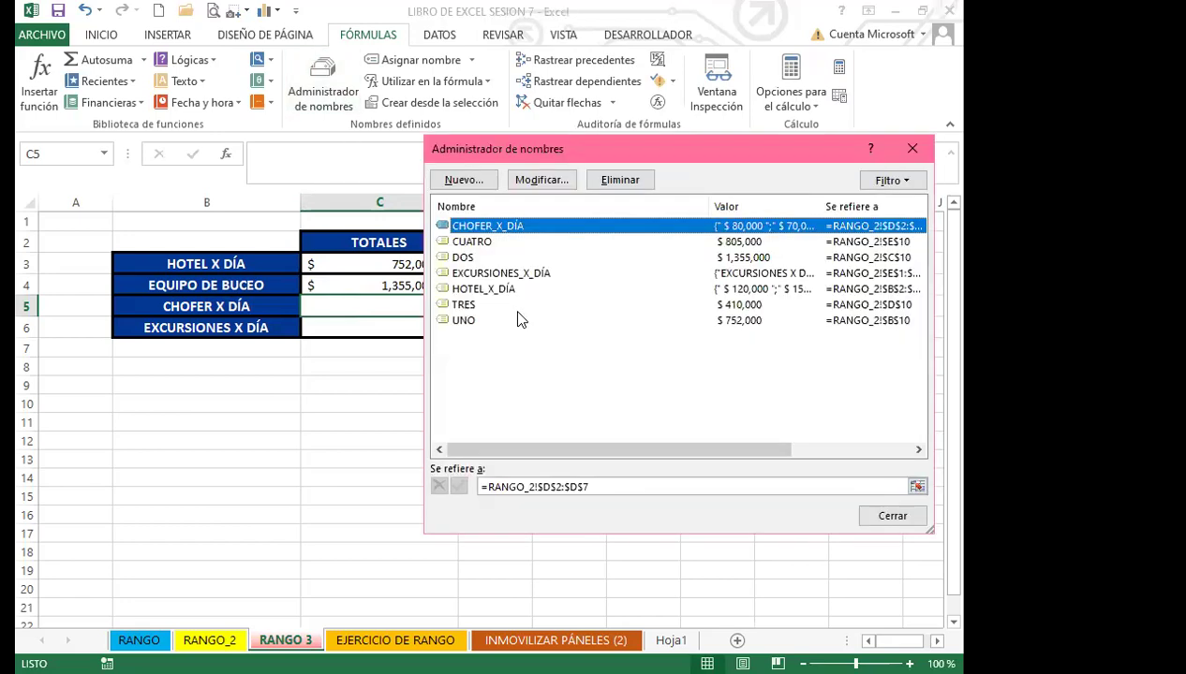
click(910, 148)
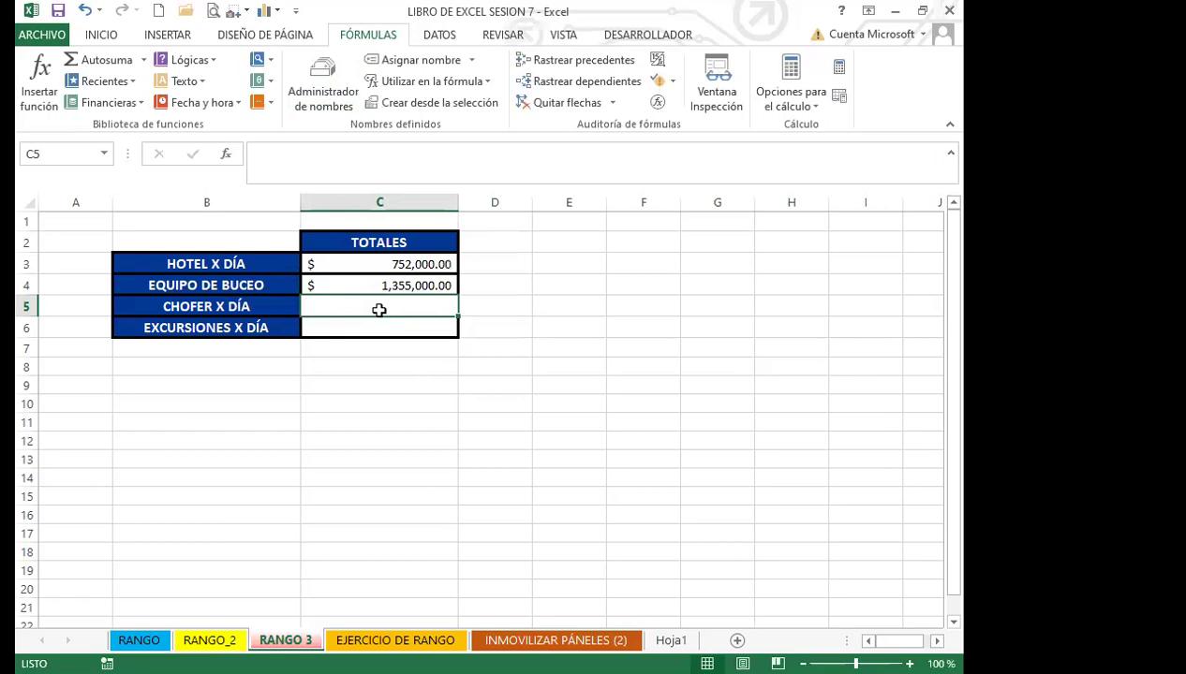
click(405, 264)
click(411, 304)
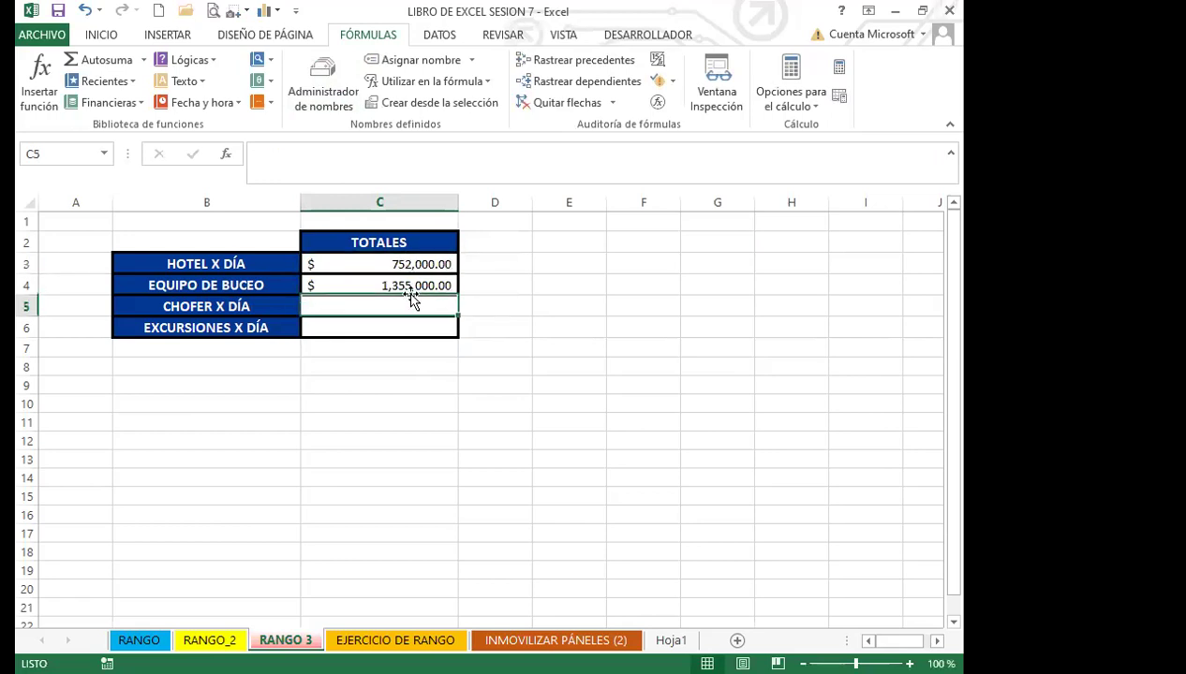
click(419, 259)
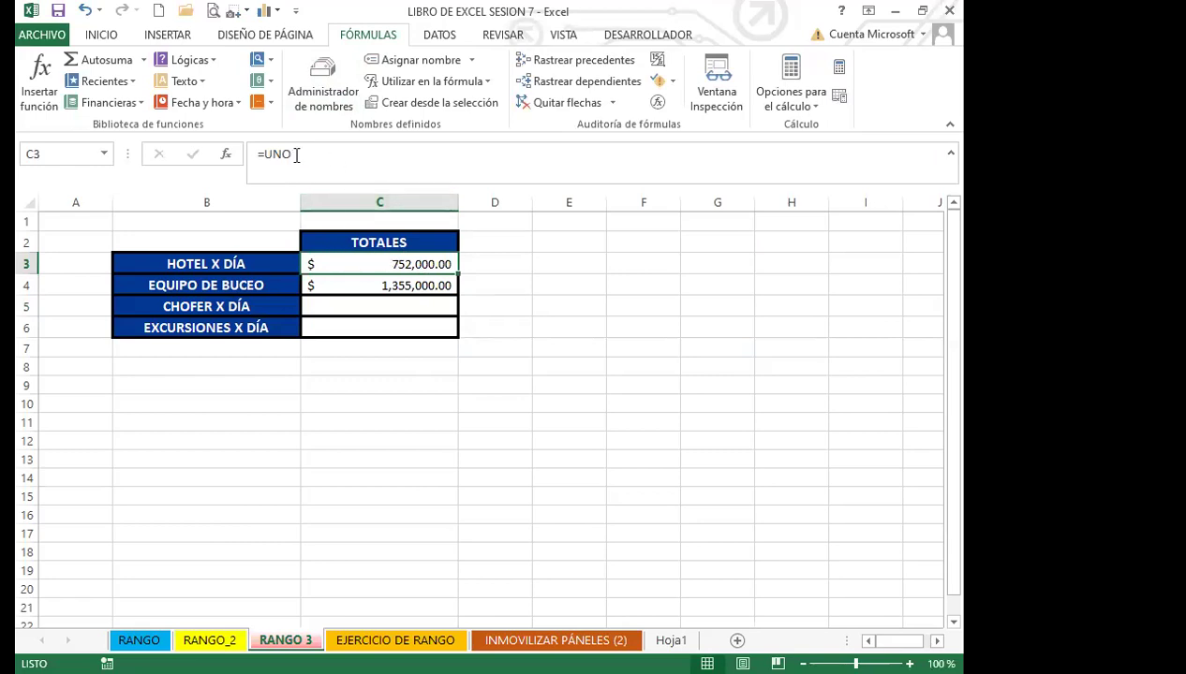
Step: Add the TOTALES column in cell C8 with the formula =SUMA(C3:C7), and review the resulting formula
click(380, 367)
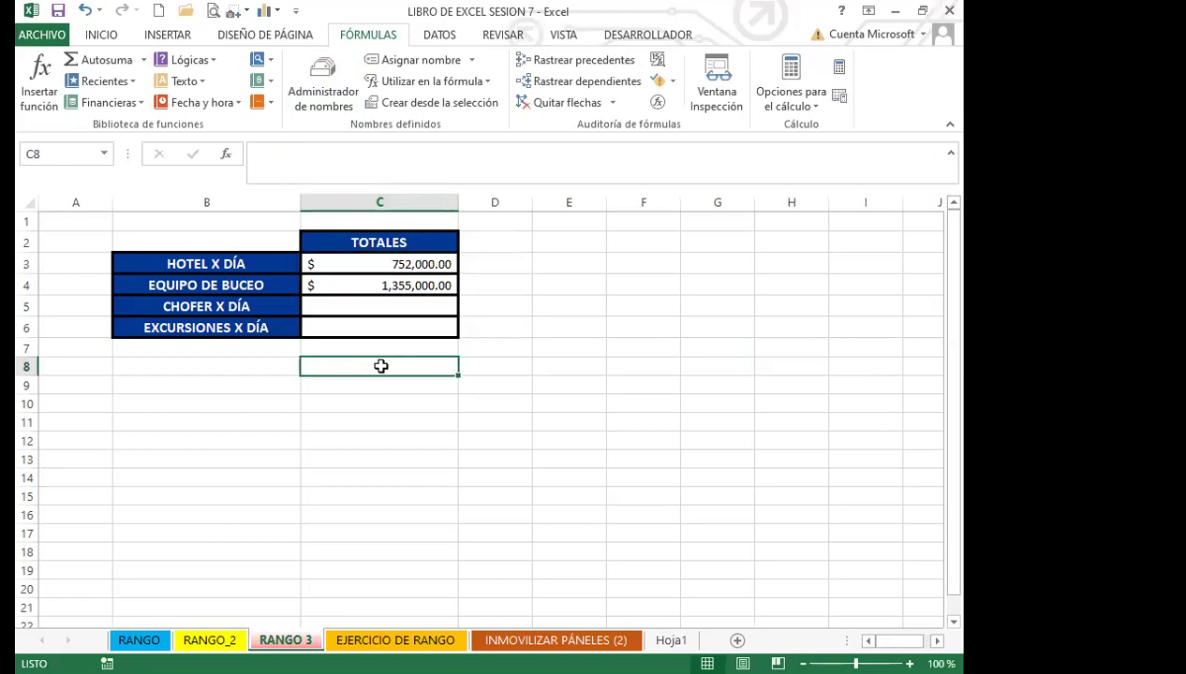
click(117, 35)
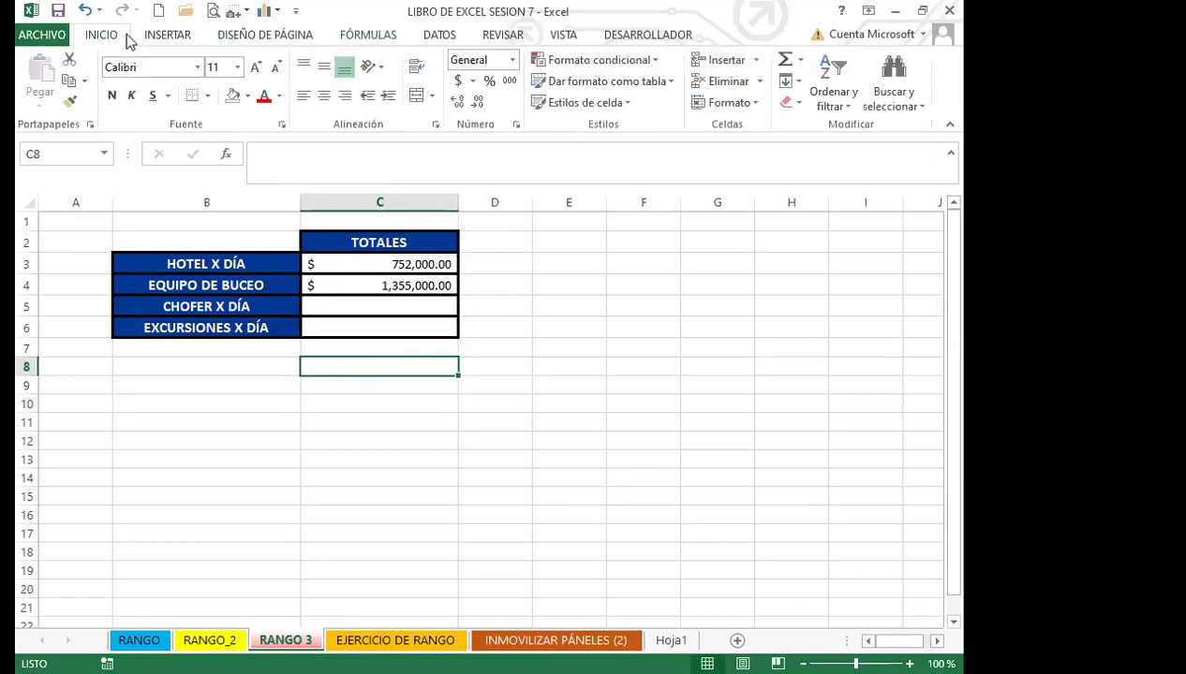
click(785, 61)
key(Return)
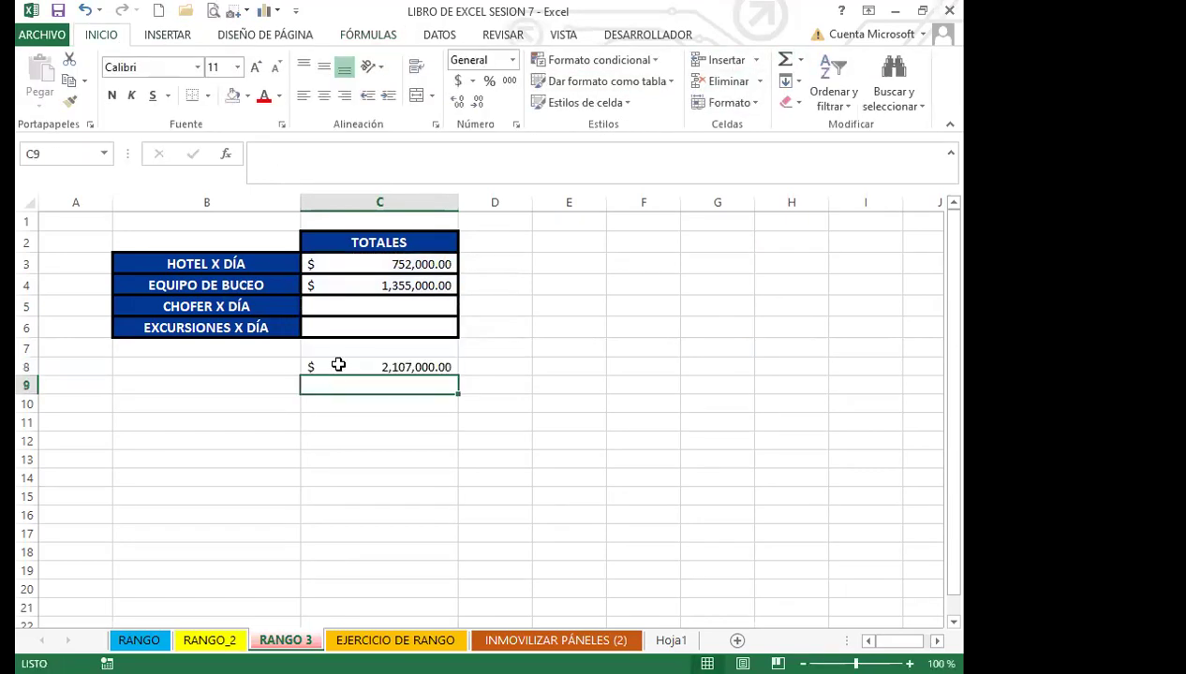
click(339, 364)
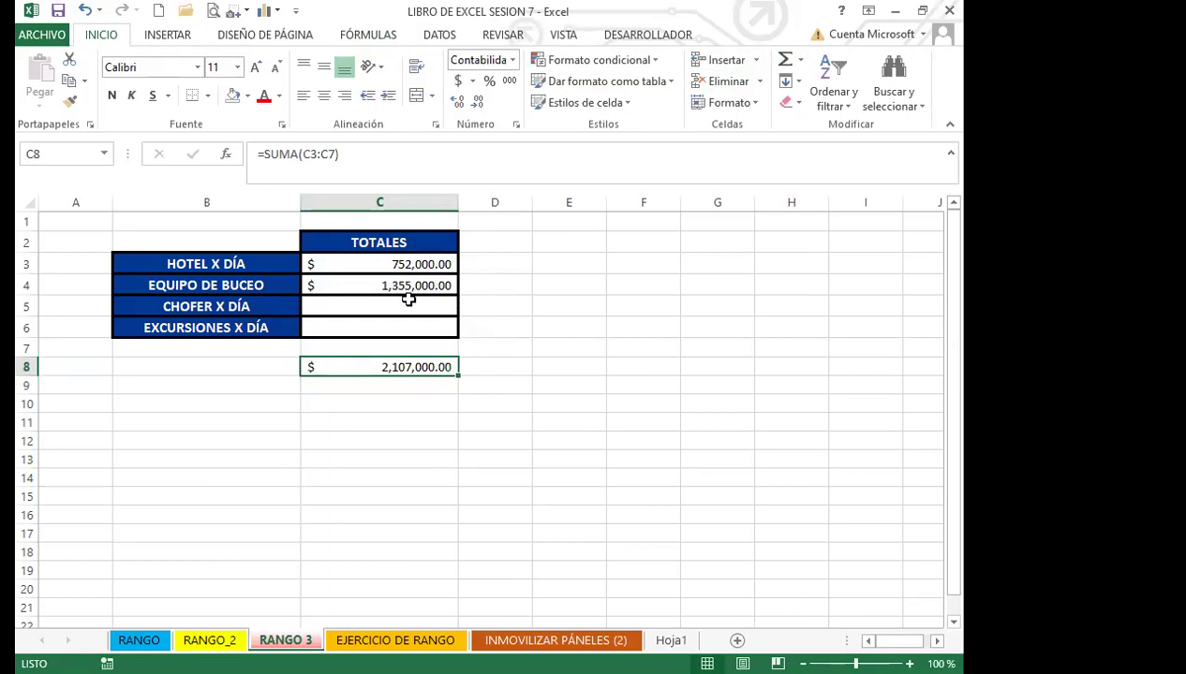
Step: Check the formulas in C4 and C8 against the EQUIPO DE BUCEO total in C10 of the RANGO_2 sheet
click(410, 279)
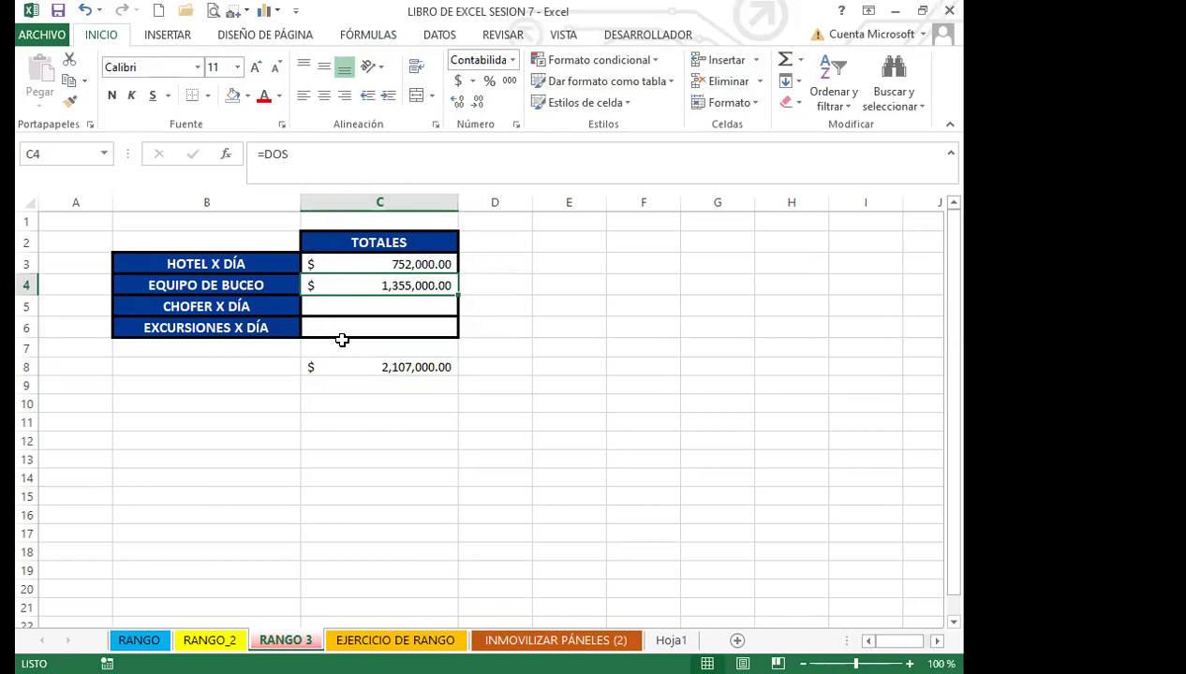
click(350, 367)
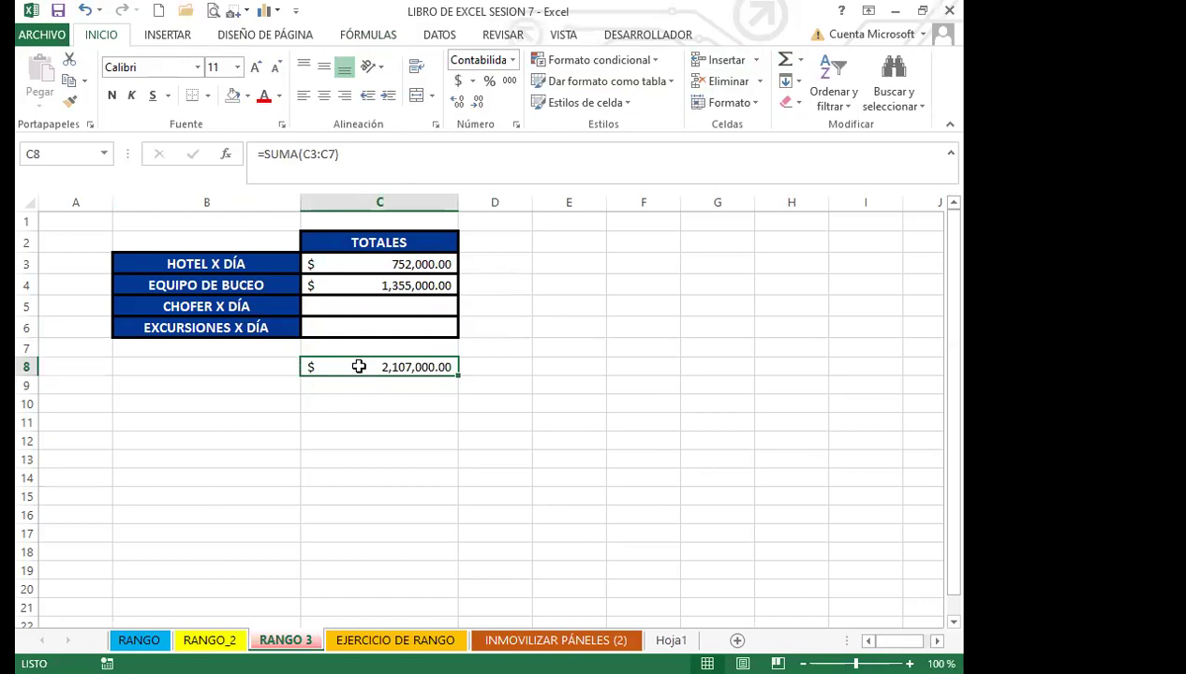
click(206, 639)
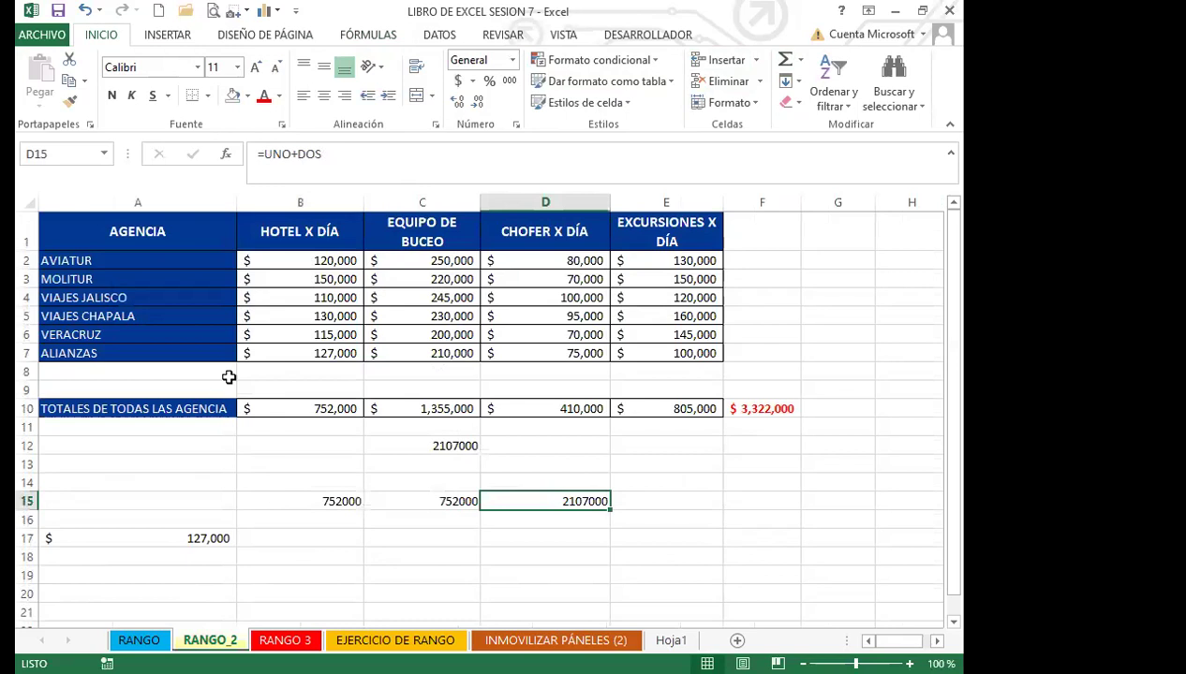
click(420, 404)
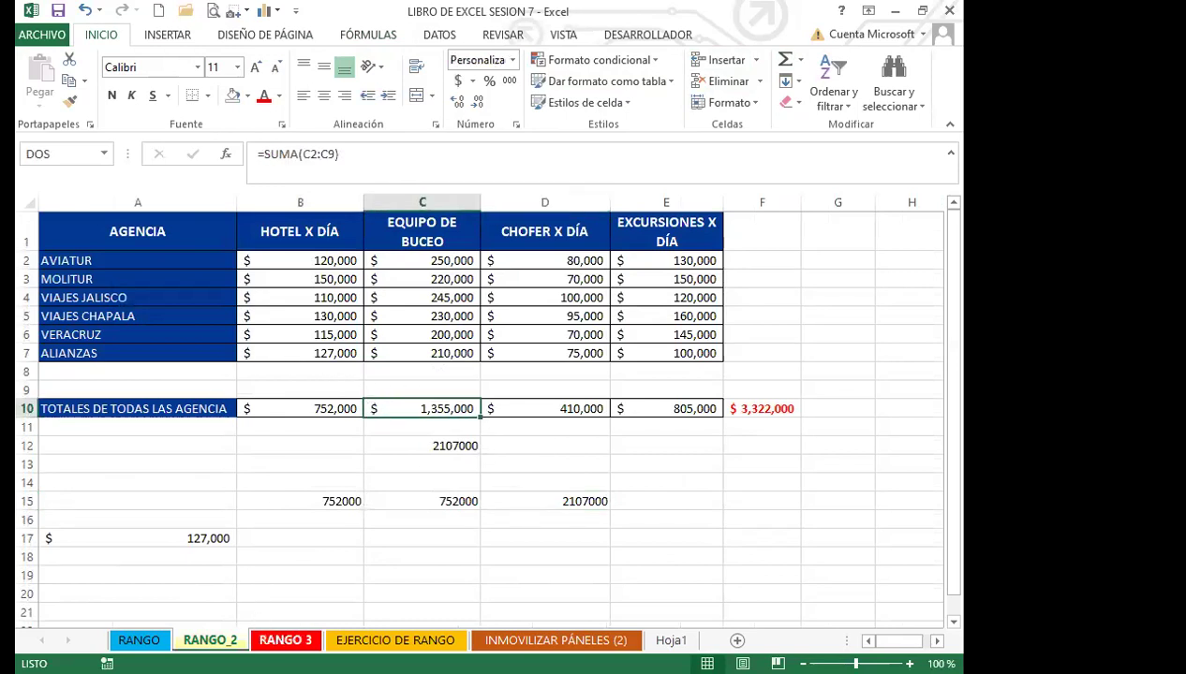
click(285, 639)
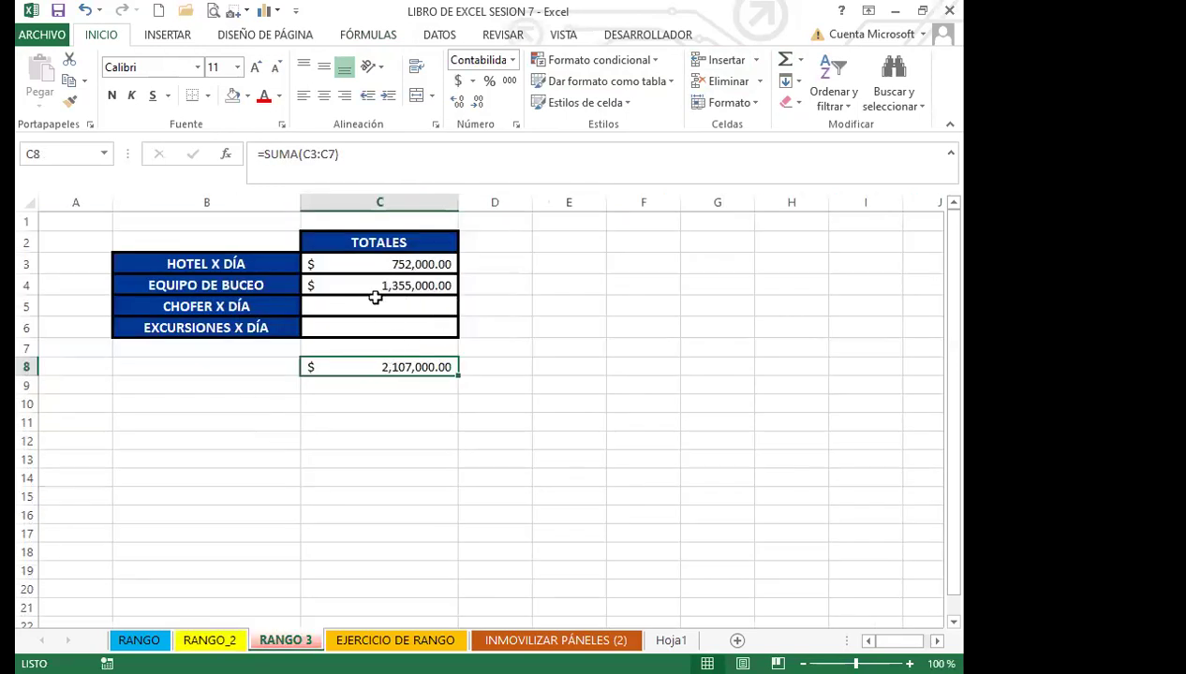
click(511, 291)
text(12)
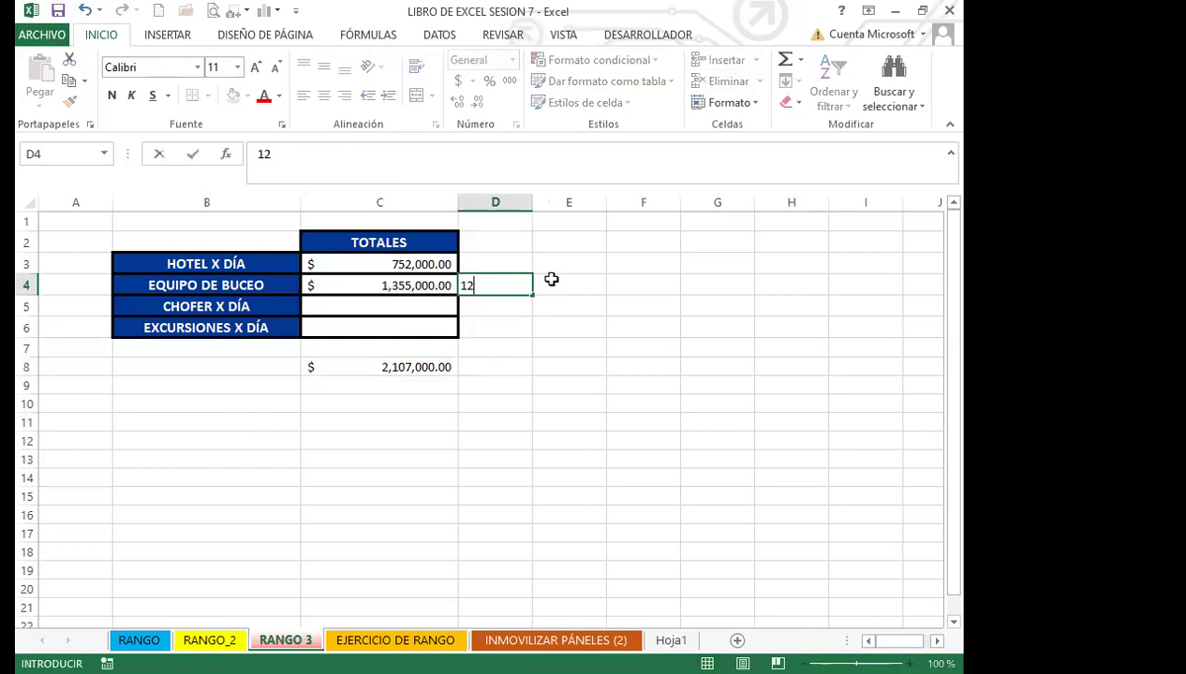
text(2)
key(Escape)
Step: Examine the RANGO 3 table and compare its hotel and diving totals with the total row on RANGO_2
drag(225, 263, 347, 336)
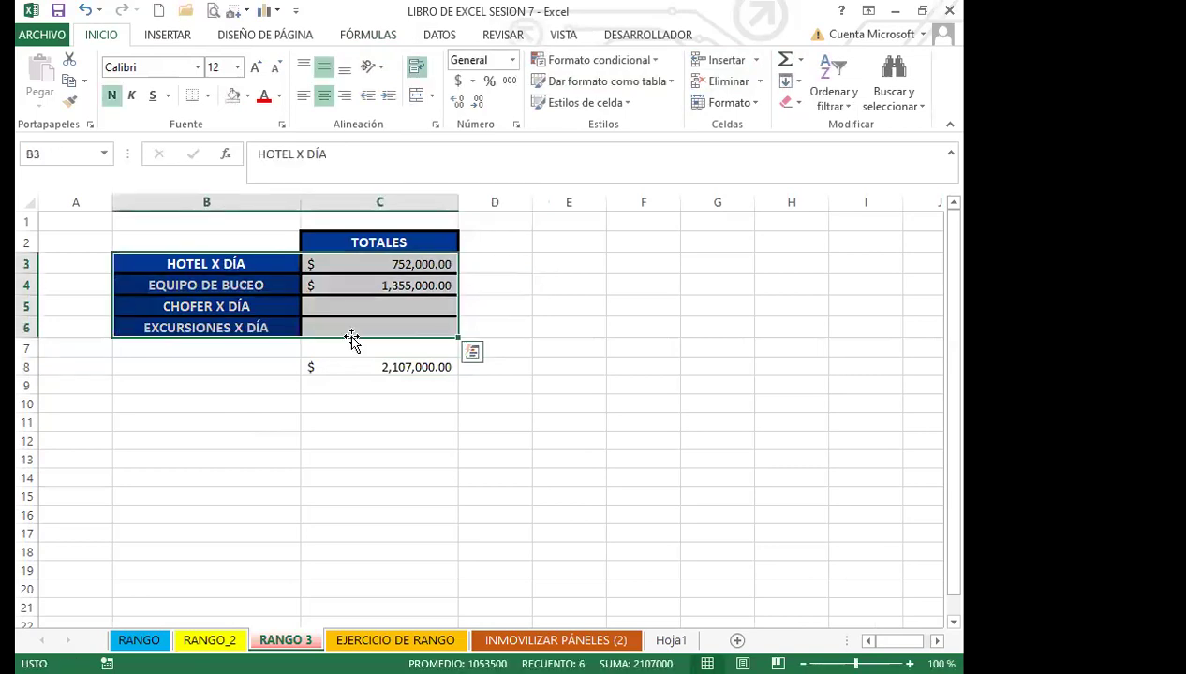
click(350, 263)
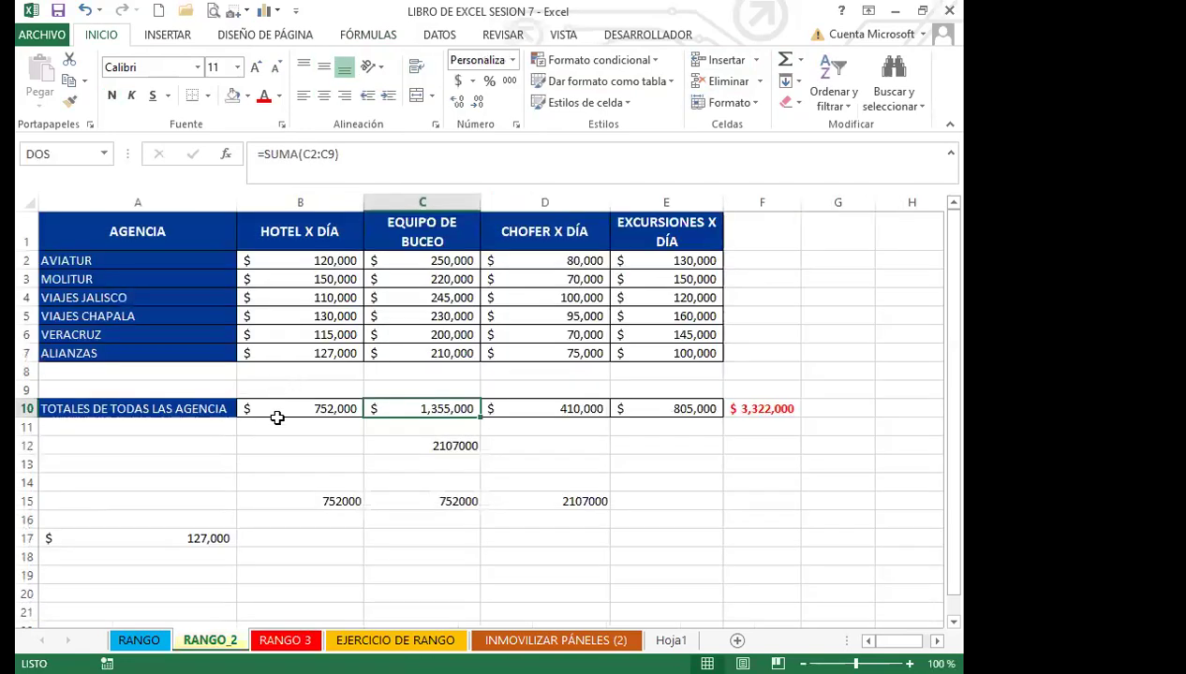
click(275, 640)
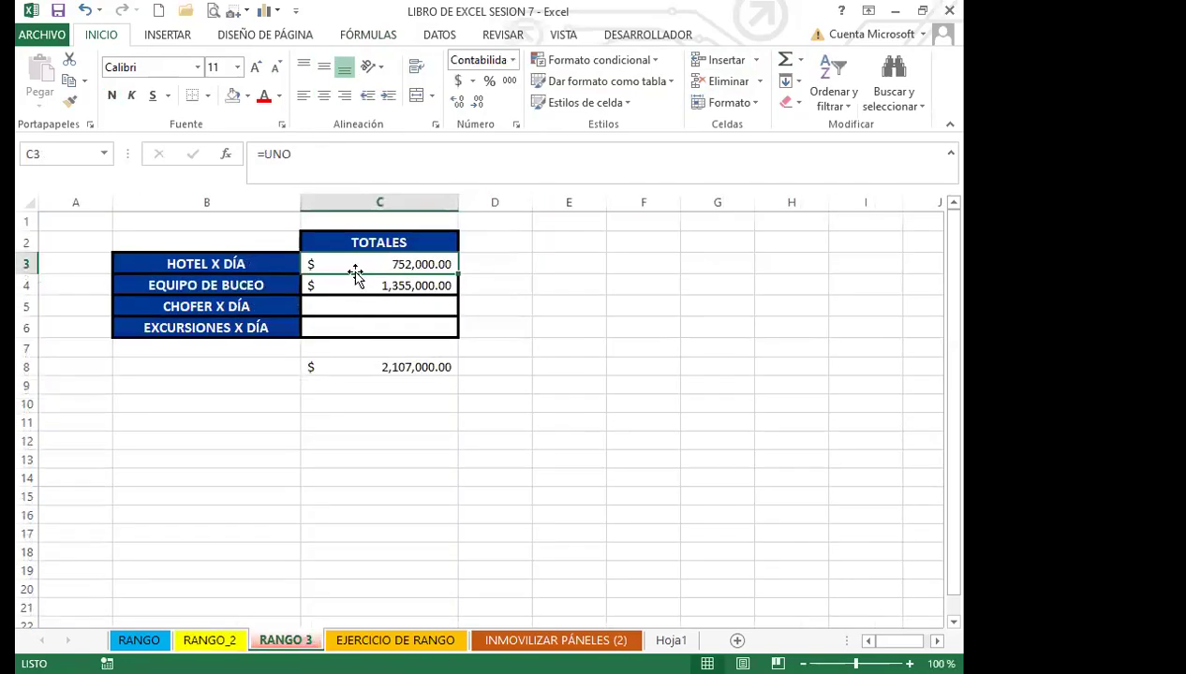
click(377, 285)
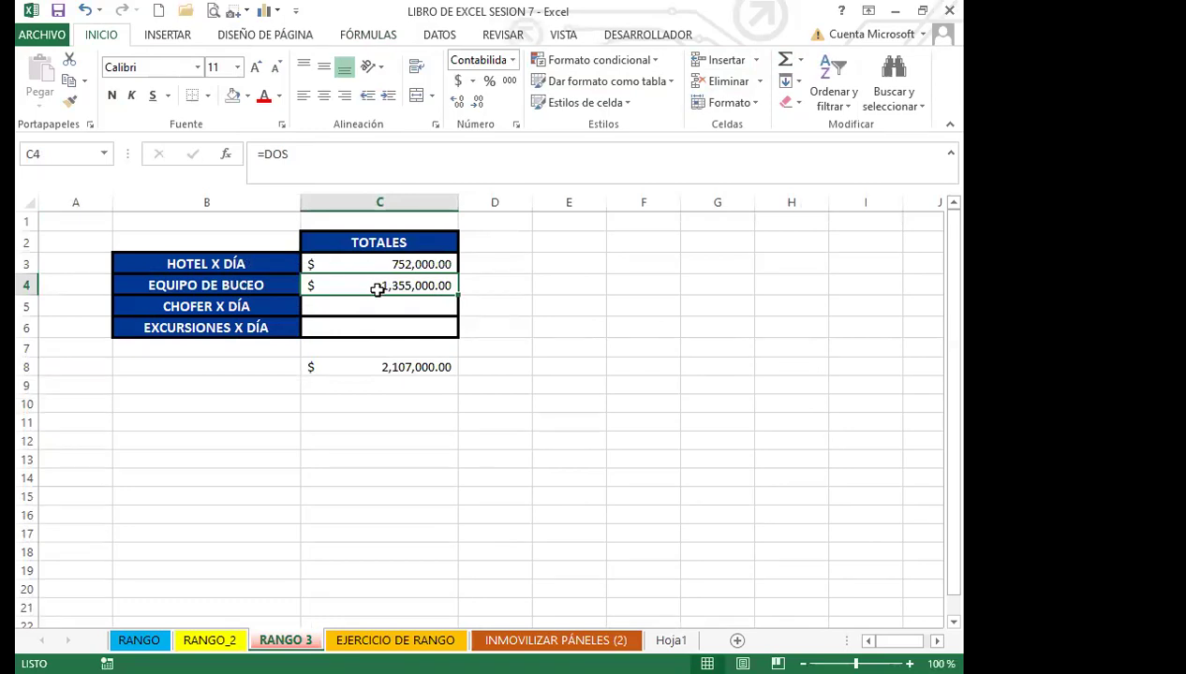
Step: On the RANGO_2 sheet, clear the EQUIPO DE BUCEO values in cells C3:C7
click(210, 639)
click(412, 281)
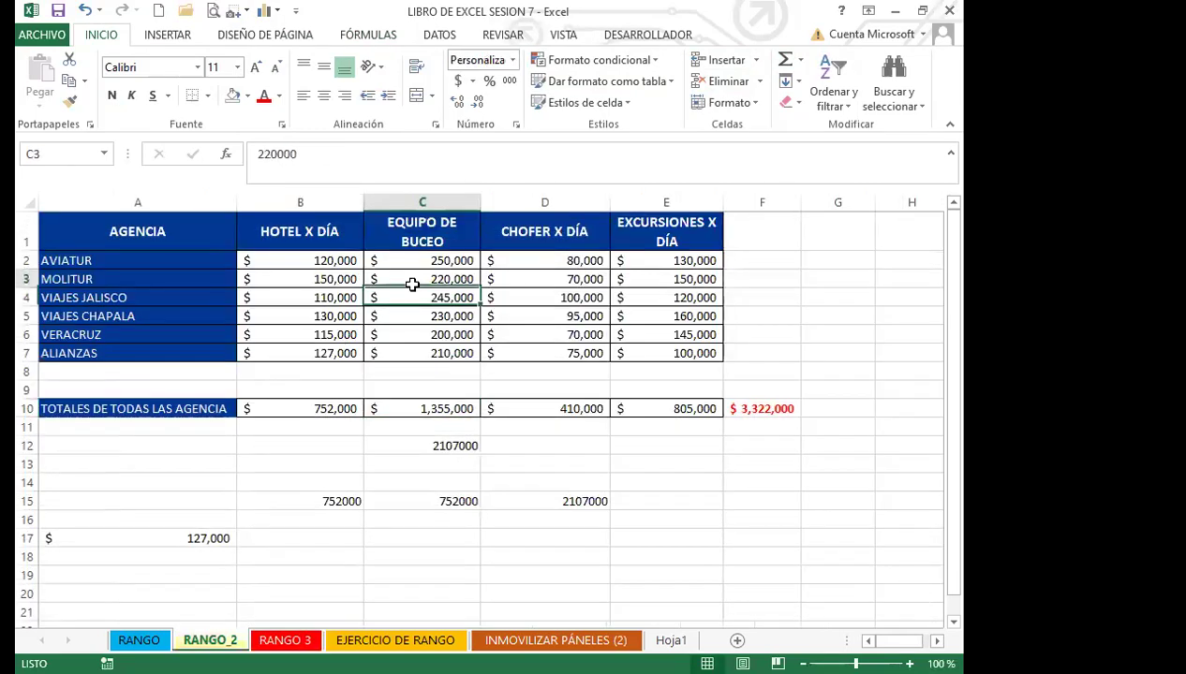
drag(412, 284, 409, 351)
key(Delete)
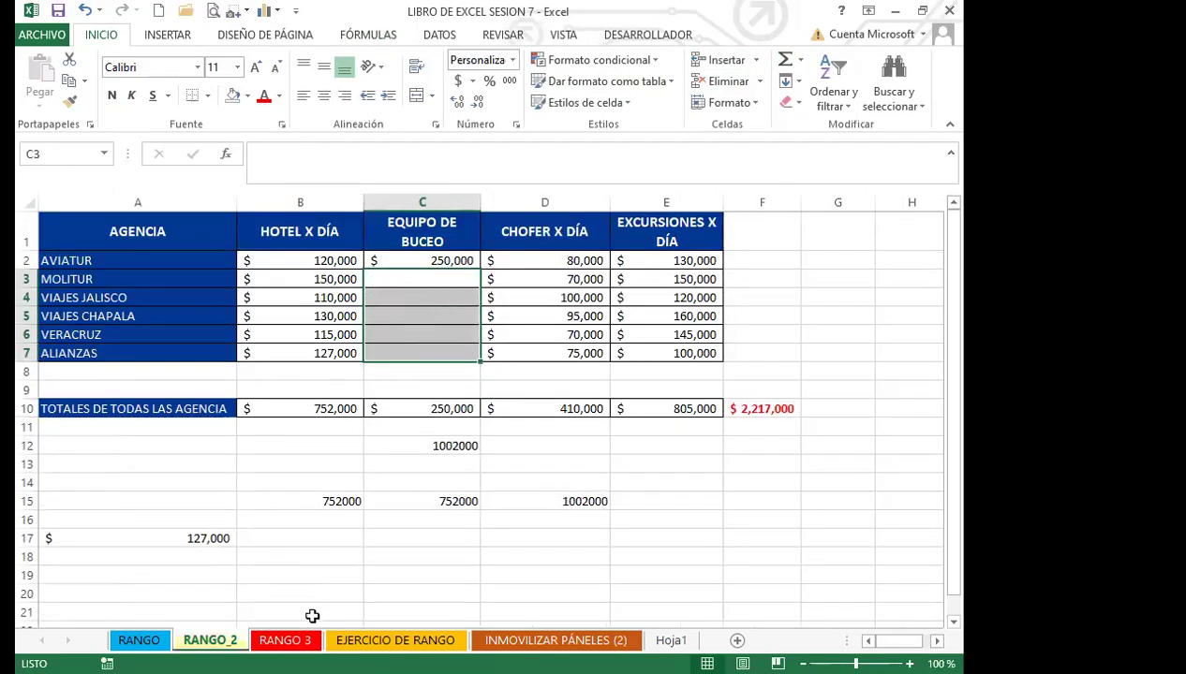
Step: Check on the RANGO 3 sheet how the EQUIPO DE BUCEO total in C4 responds to the cleared values
click(285, 640)
click(328, 330)
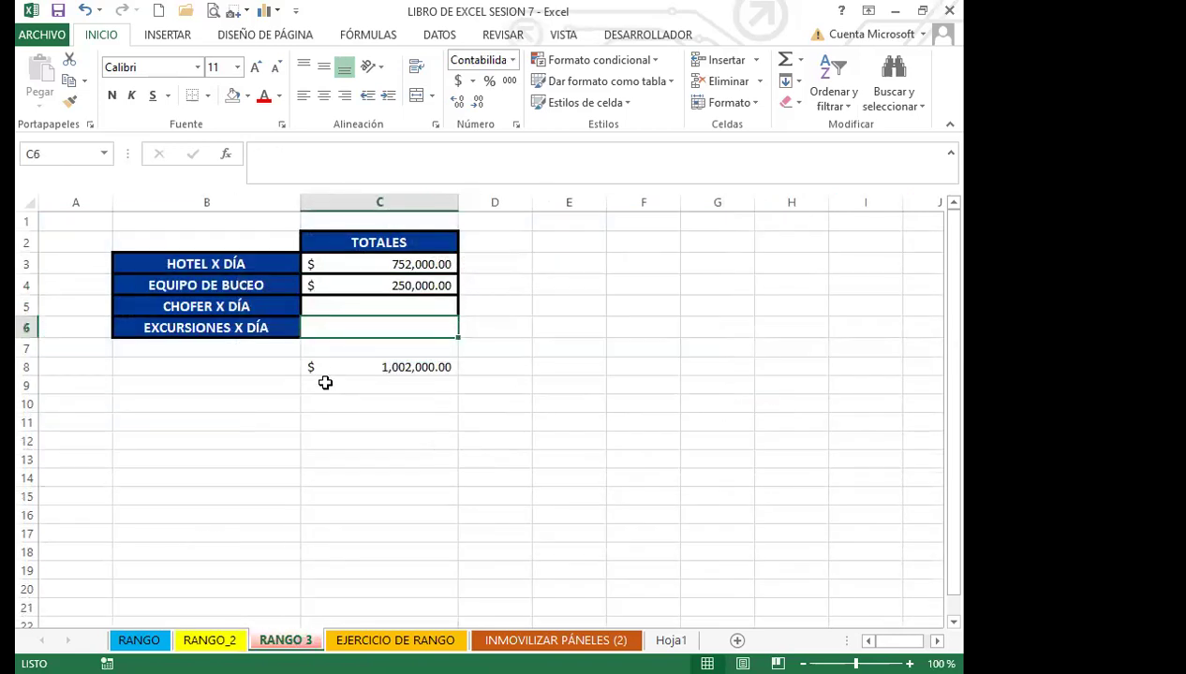
click(372, 290)
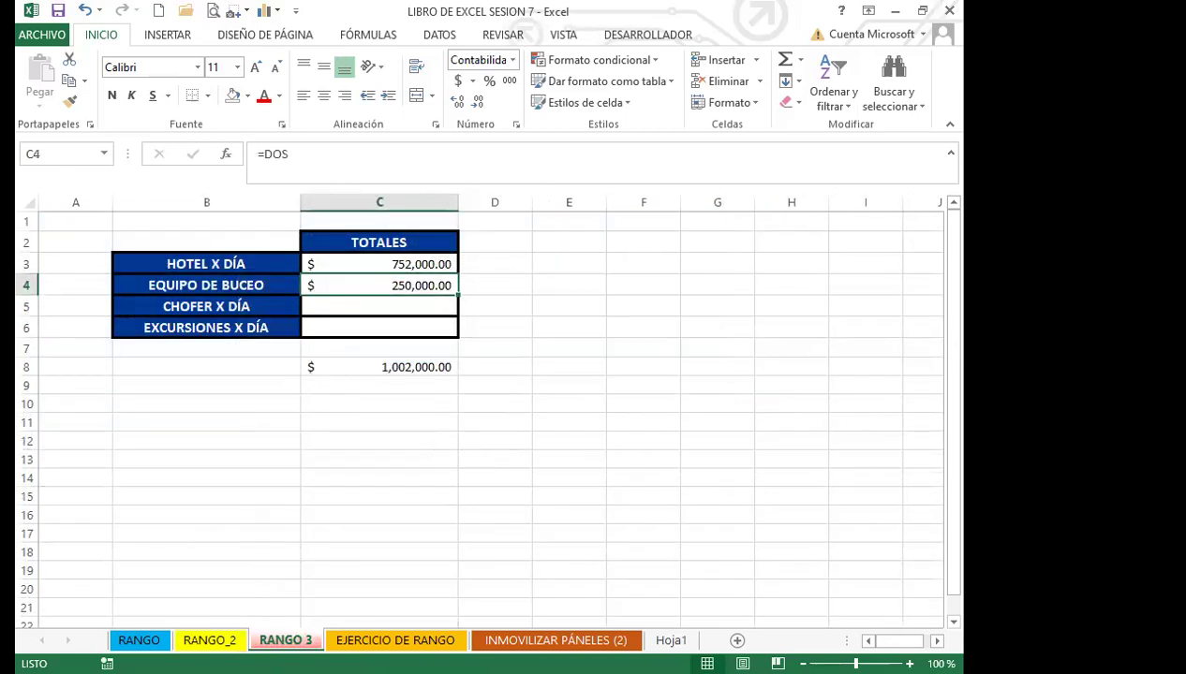
Step: On the RANGO_2 sheet, clear the HOTEL X DÍA values in cells B4:B7 and check the total in B10
click(198, 640)
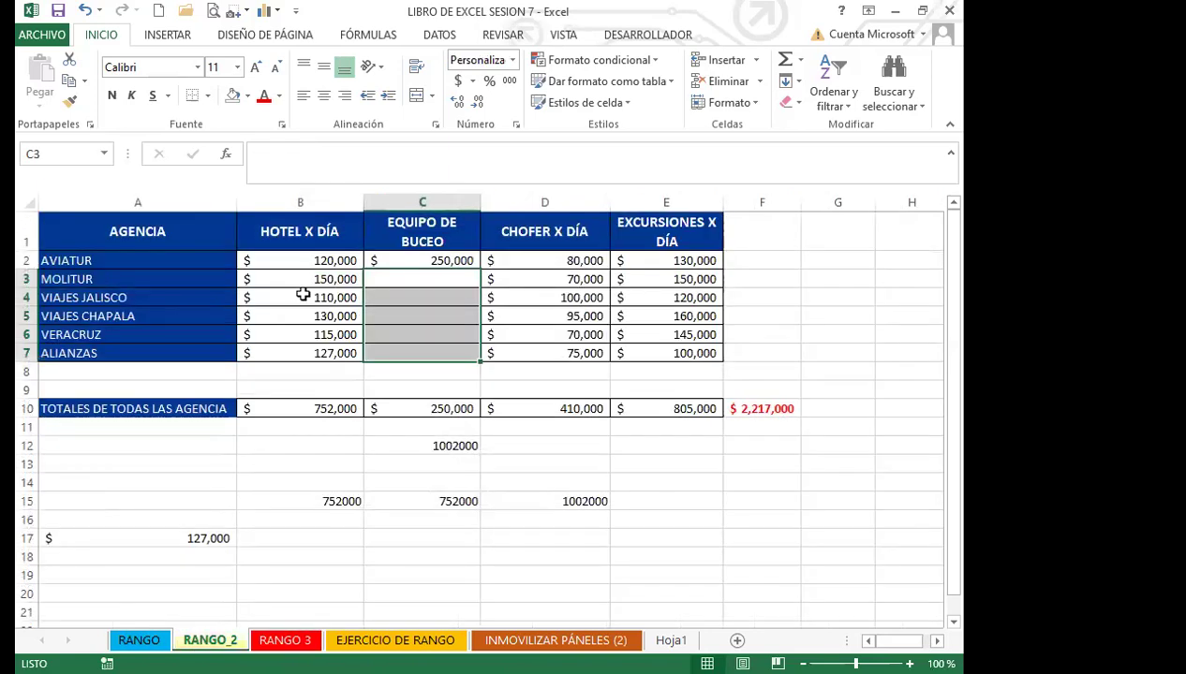
drag(297, 297, 299, 353)
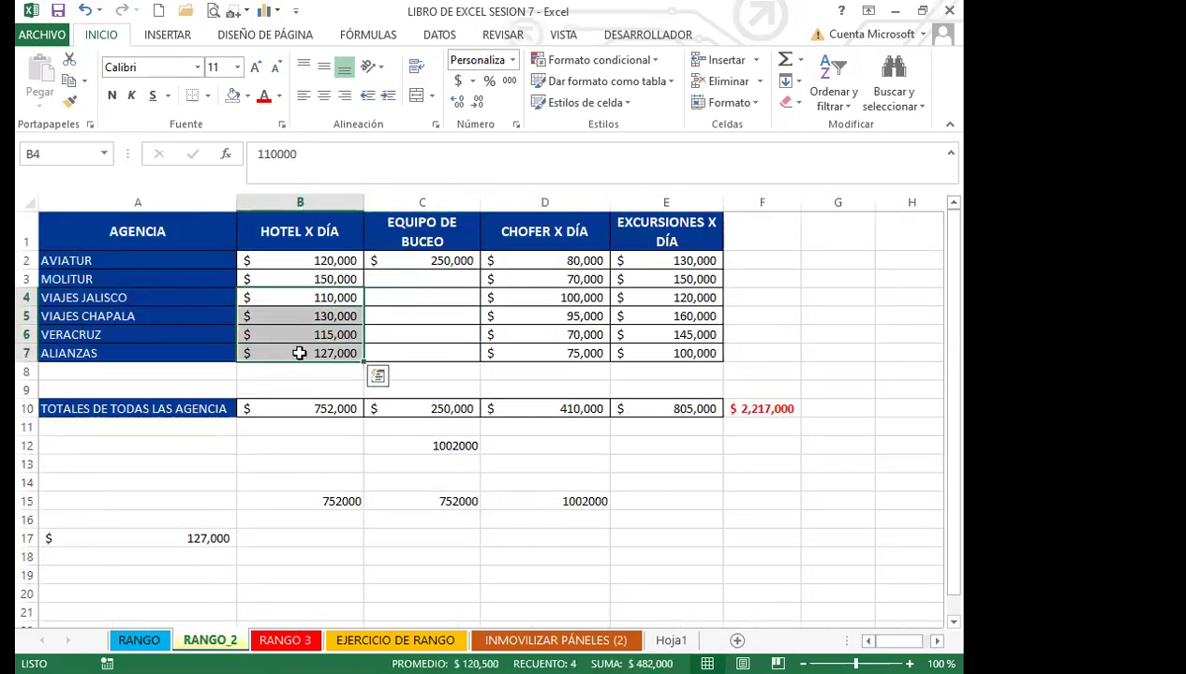
key(Delete)
click(312, 334)
click(323, 408)
Step: Compare the hotel and diving totals on RANGO 3 with the source totals on RANGO_2
click(277, 637)
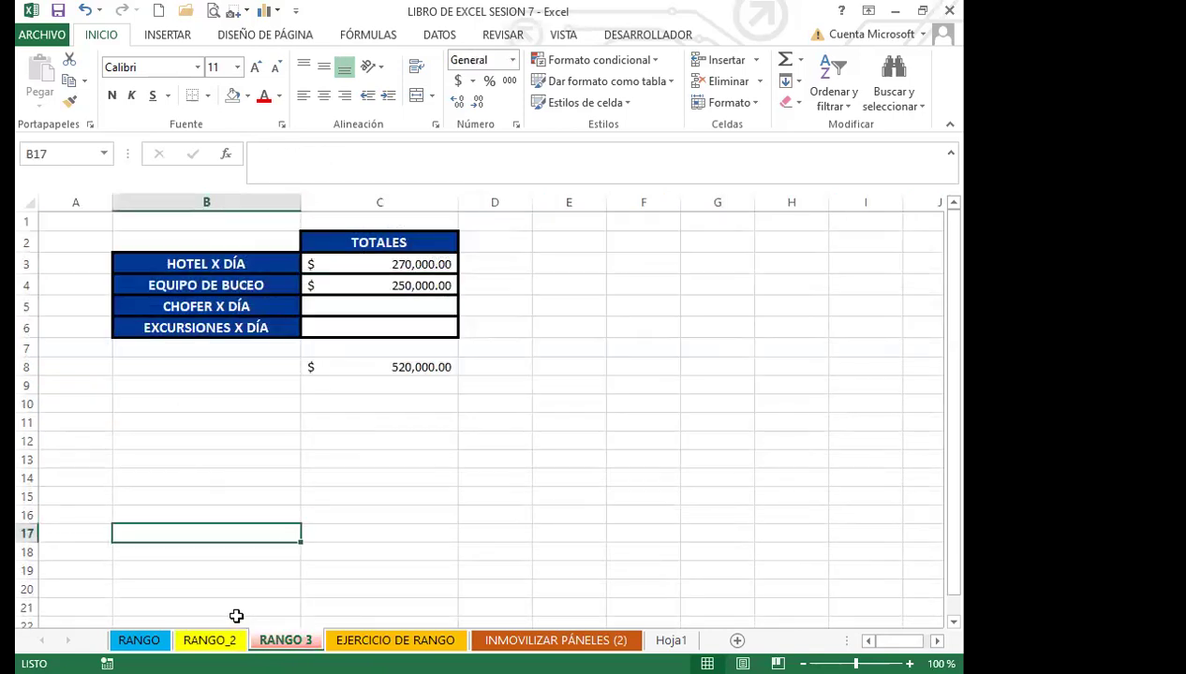
click(207, 640)
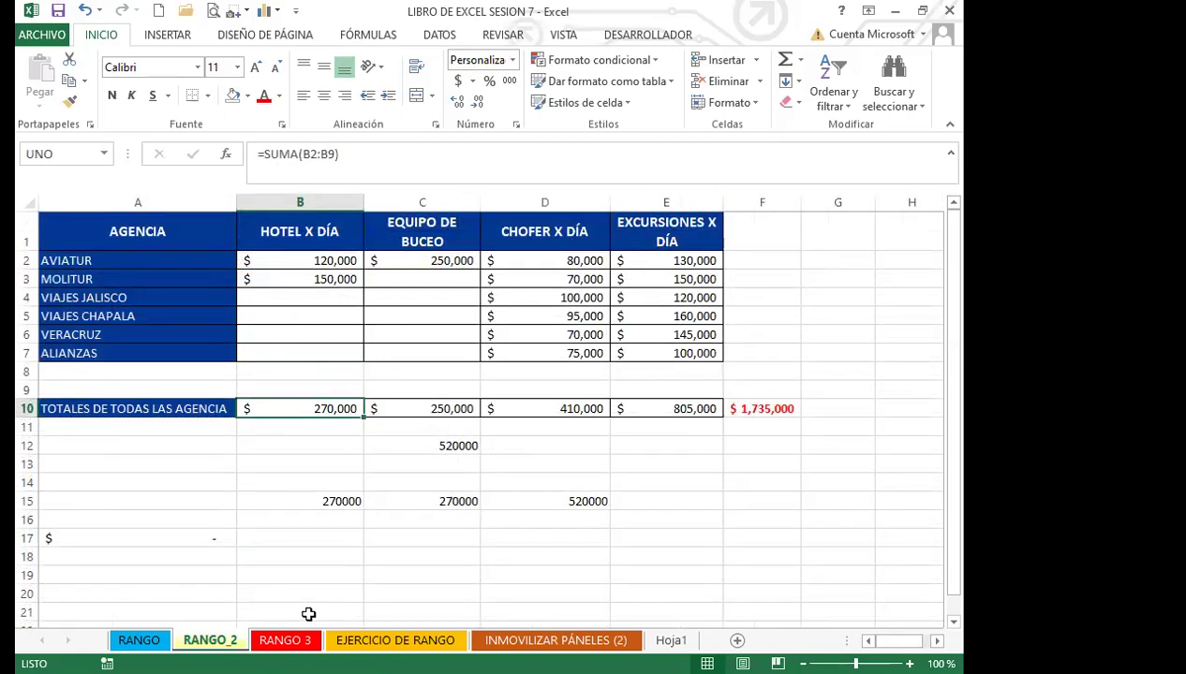
click(279, 640)
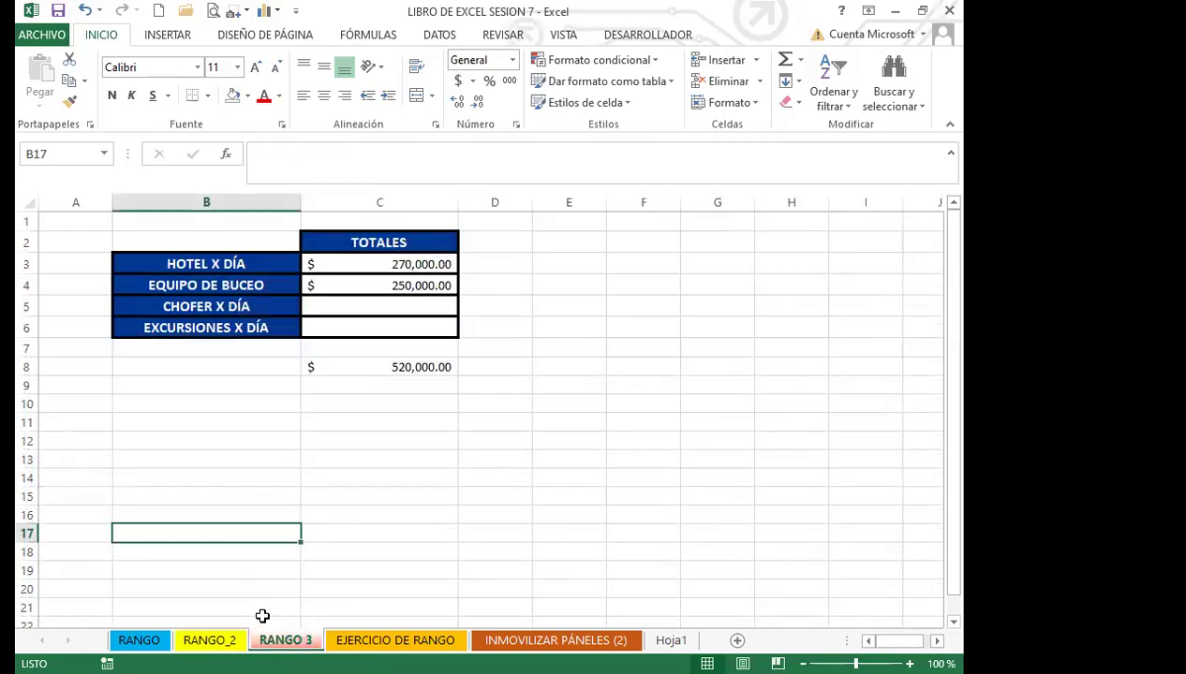
click(386, 285)
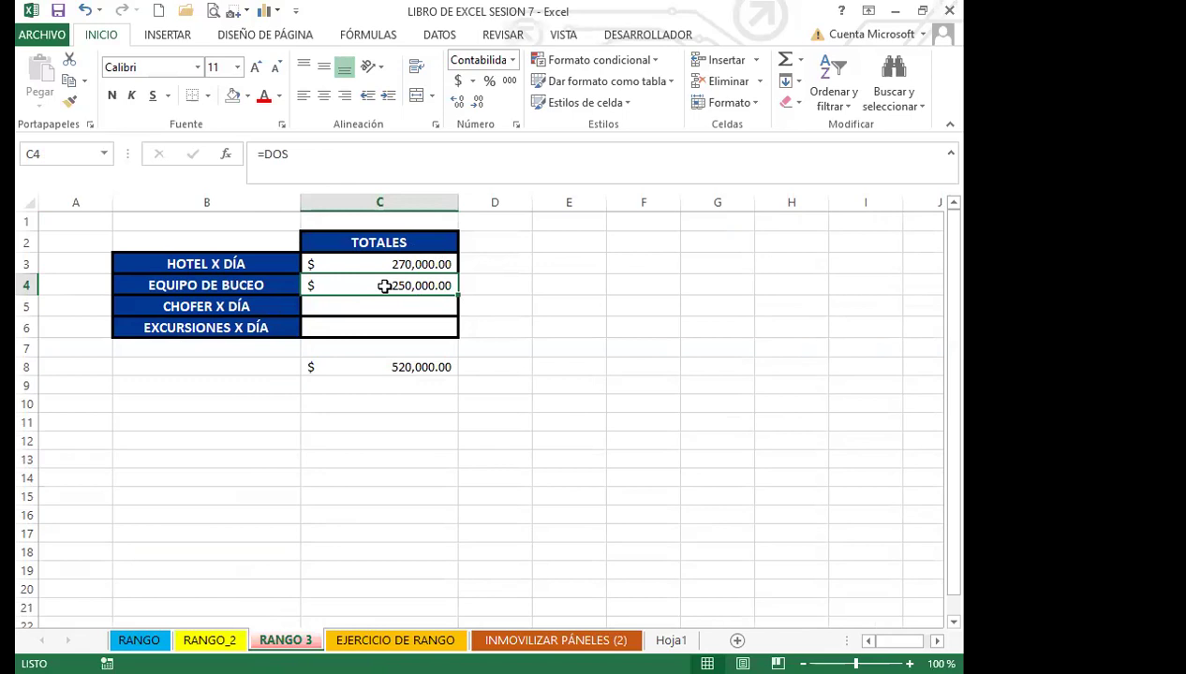
click(208, 637)
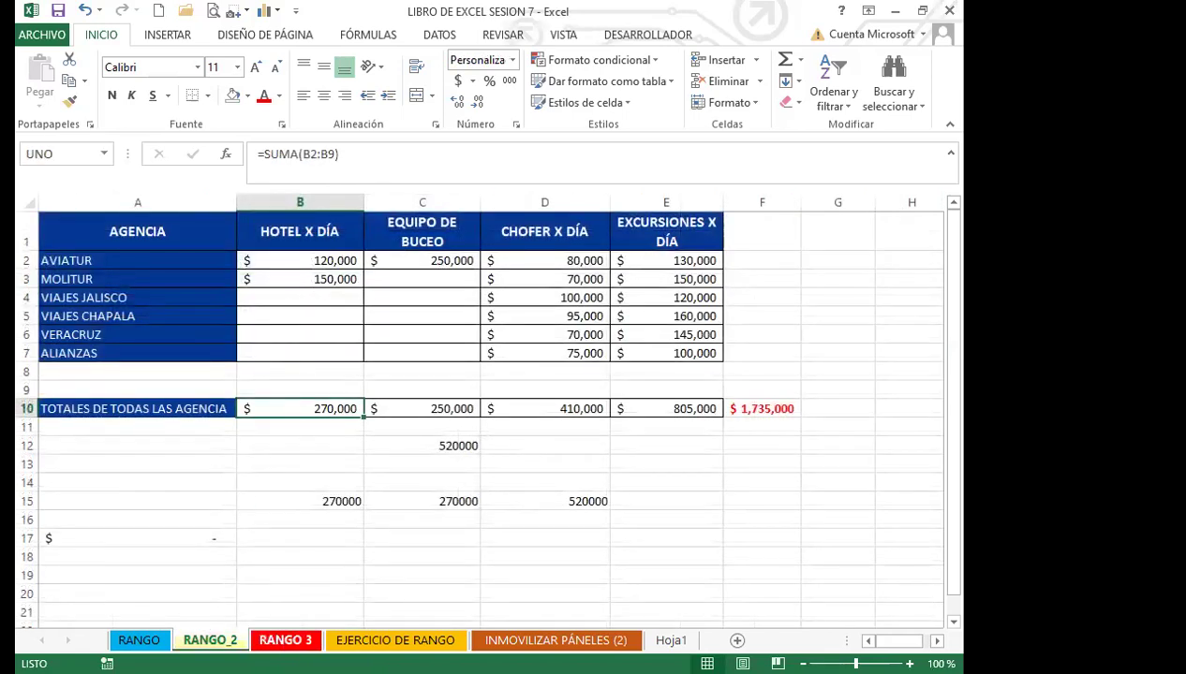
click(275, 639)
click(379, 265)
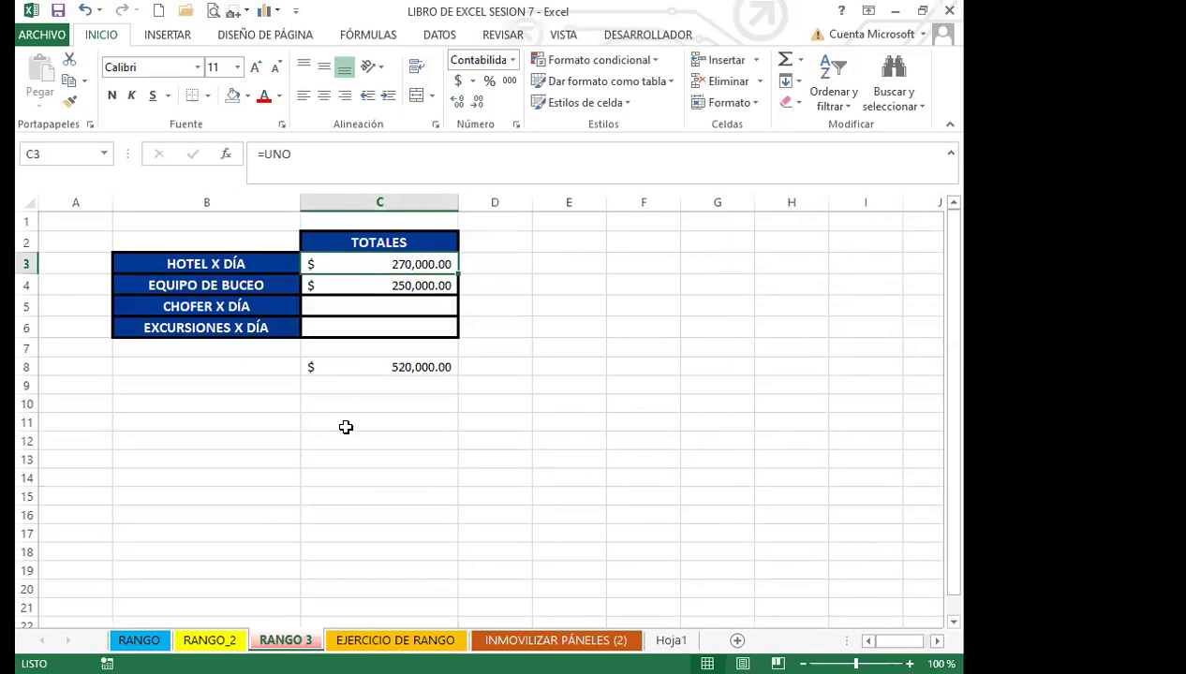
click(210, 639)
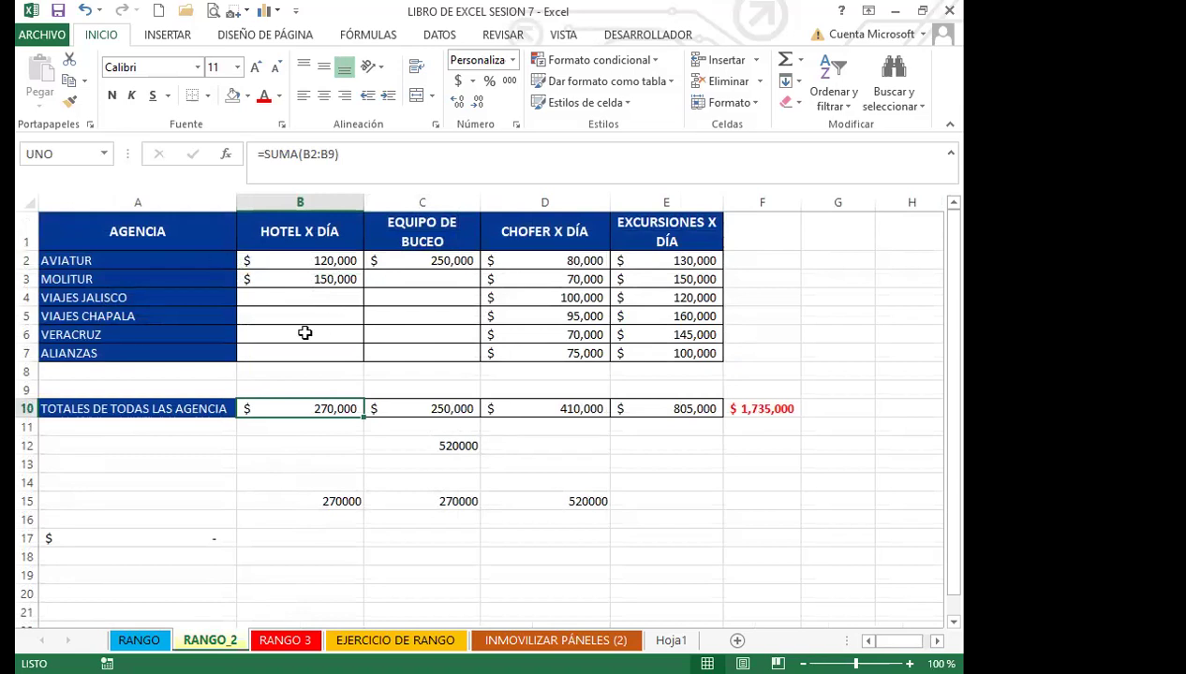
click(284, 640)
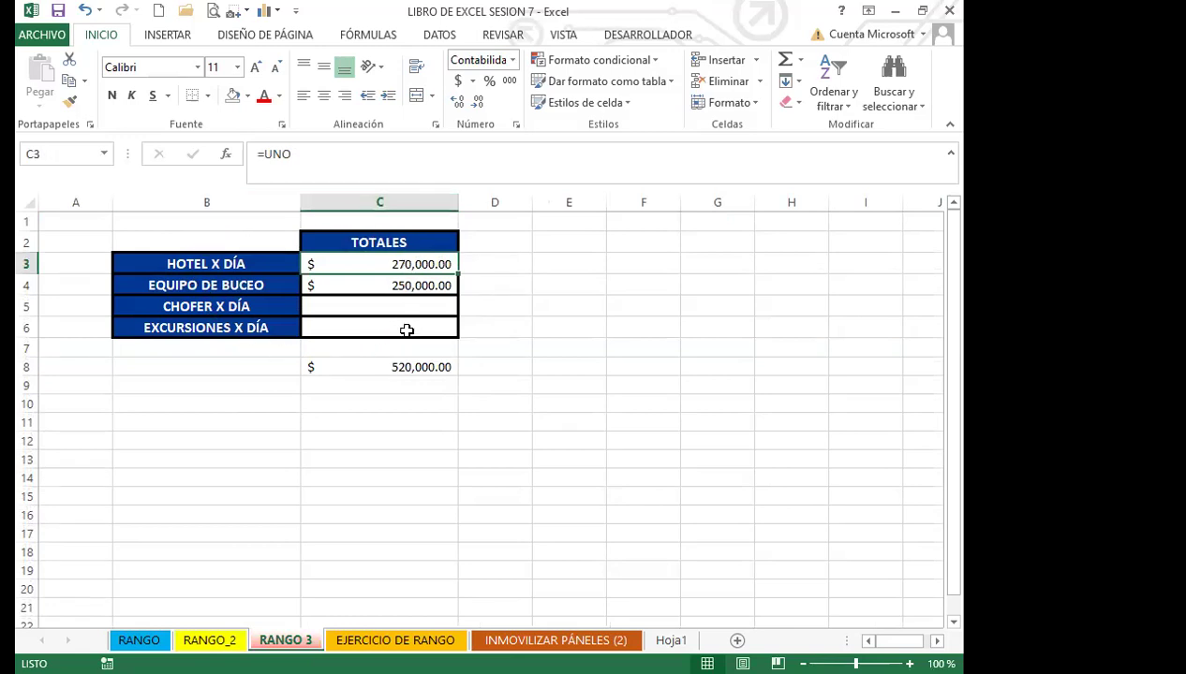
Step: Inspect the named-cell formulas in C3 and C4 of the RANGO 3 sheet
click(379, 283)
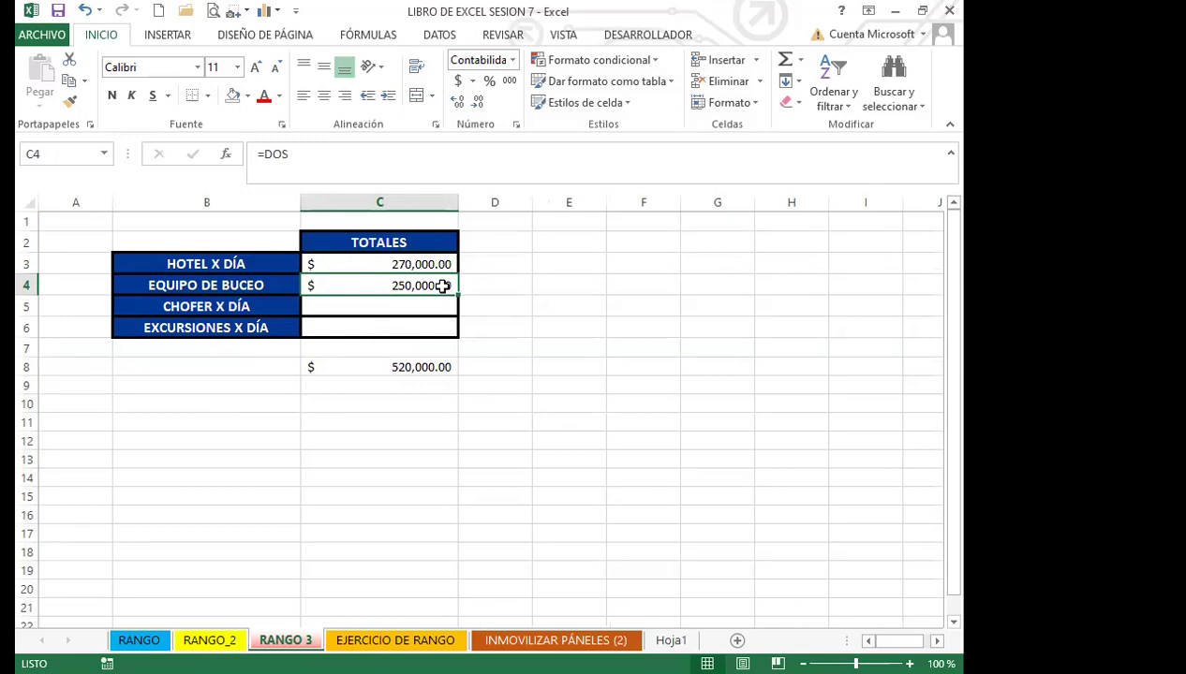
click(367, 263)
click(373, 283)
click(377, 264)
click(379, 286)
click(380, 309)
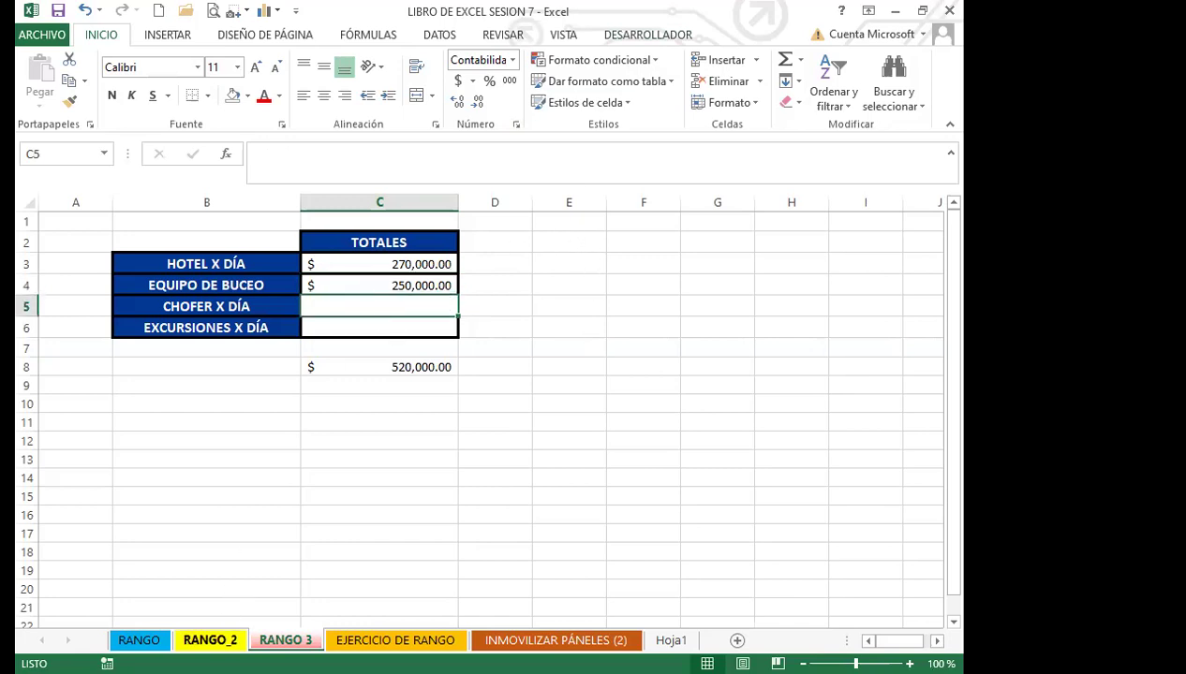
Step: On the RANGO_2 sheet, undo the deletions of the HOTEL X DÍA and EQUIPO DE BUCEO values
click(210, 639)
click(84, 10)
click(84, 11)
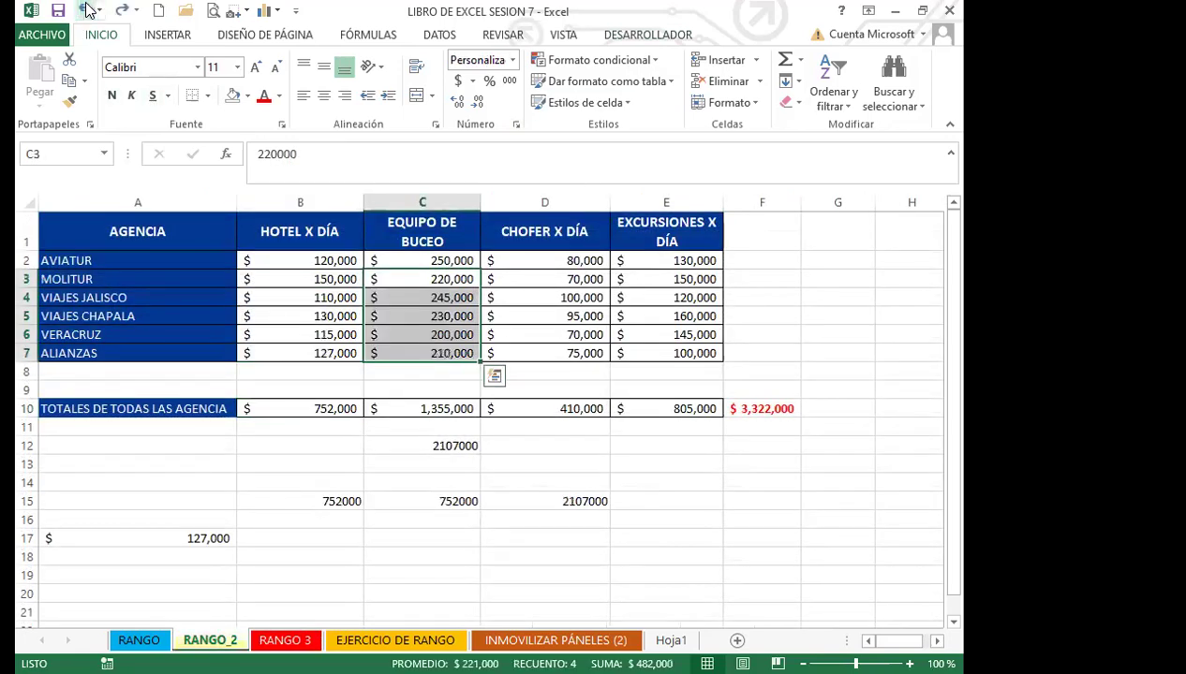
Step: Check the EQUIPO DE BUCEO total on RANGO_2 and the formulas behind the hotel and diving totals on RANGO 3
click(398, 408)
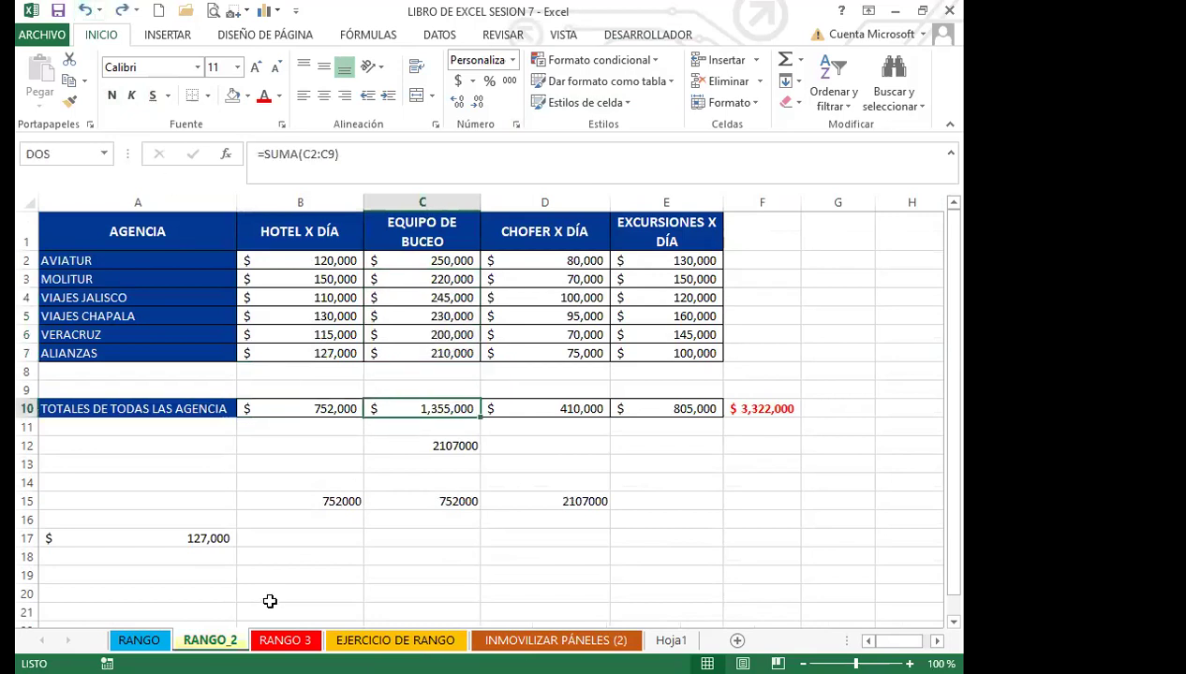
click(285, 640)
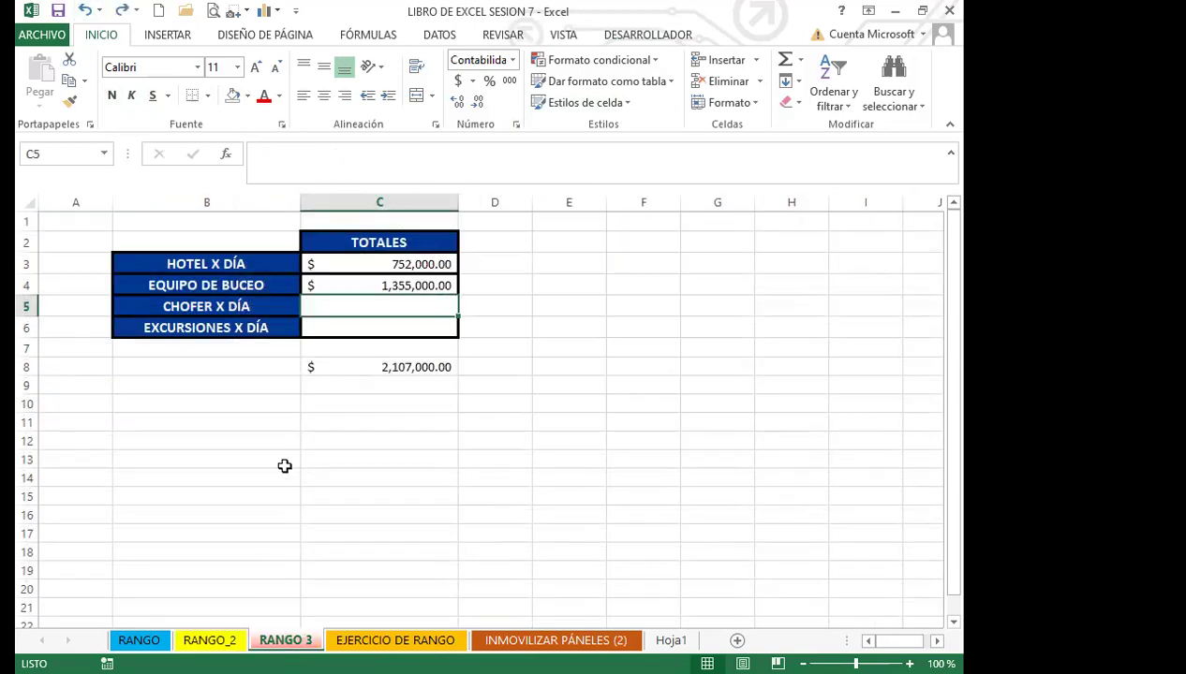
click(351, 262)
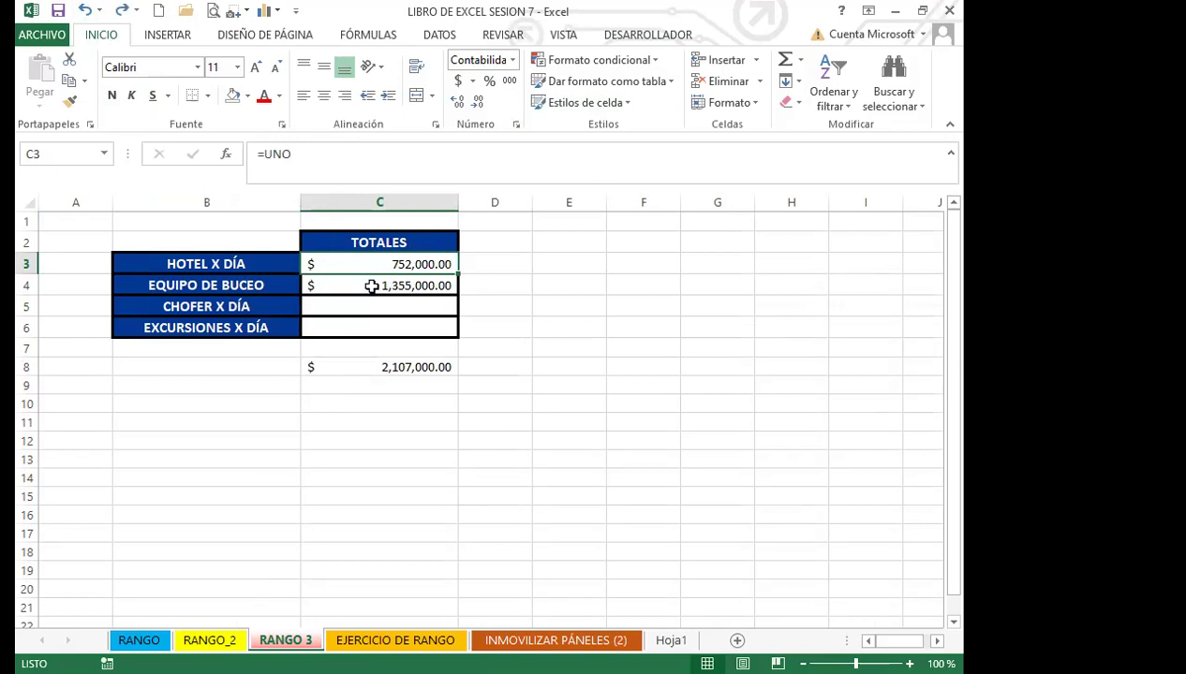
click(372, 286)
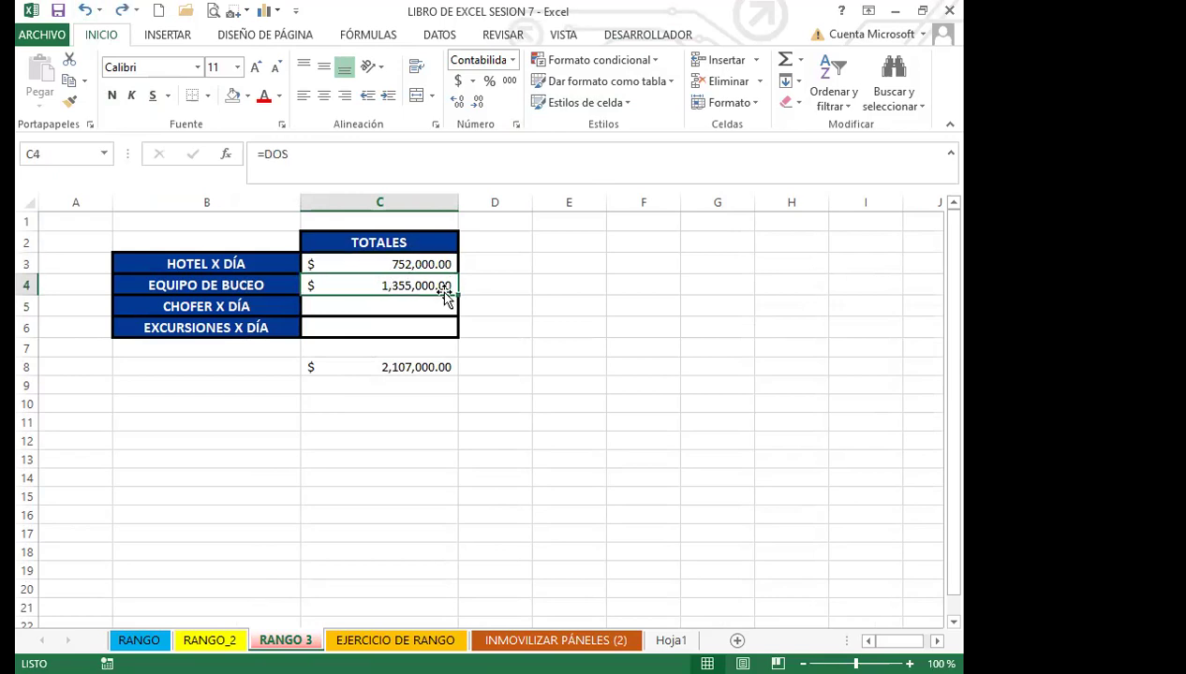
click(339, 327)
click(192, 624)
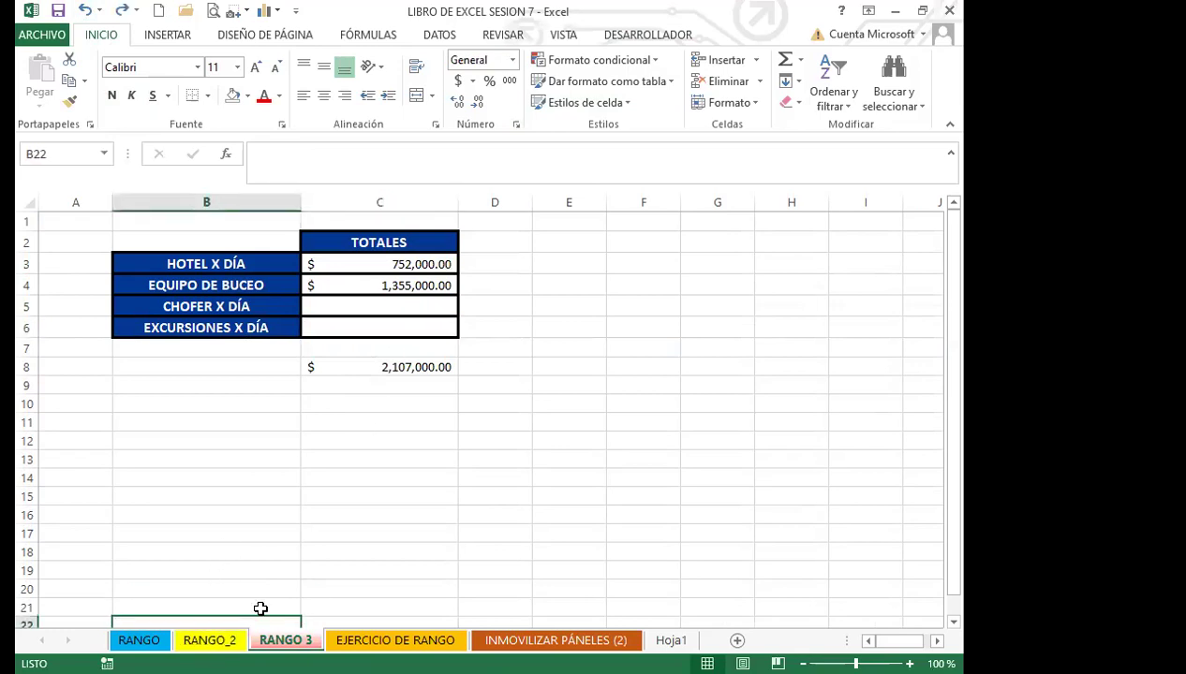
Step: Enter the formula =UNO+DOS+TRES in cell C10 of the RANGO 3 sheet
click(345, 400)
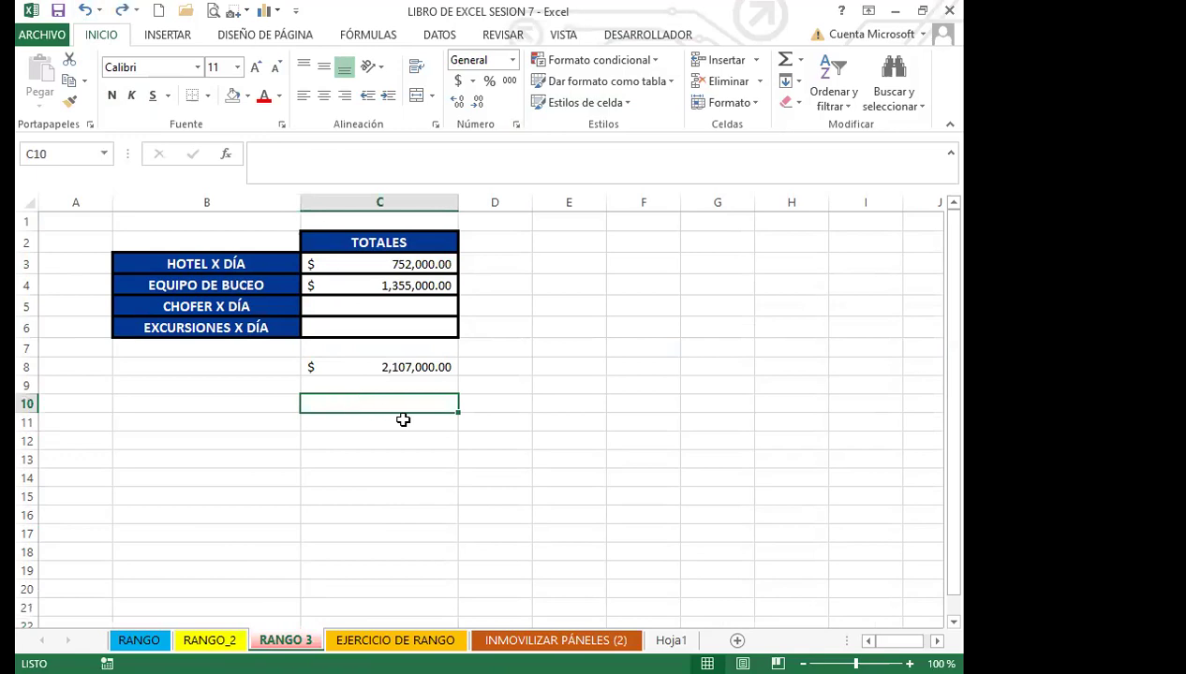
text(=)
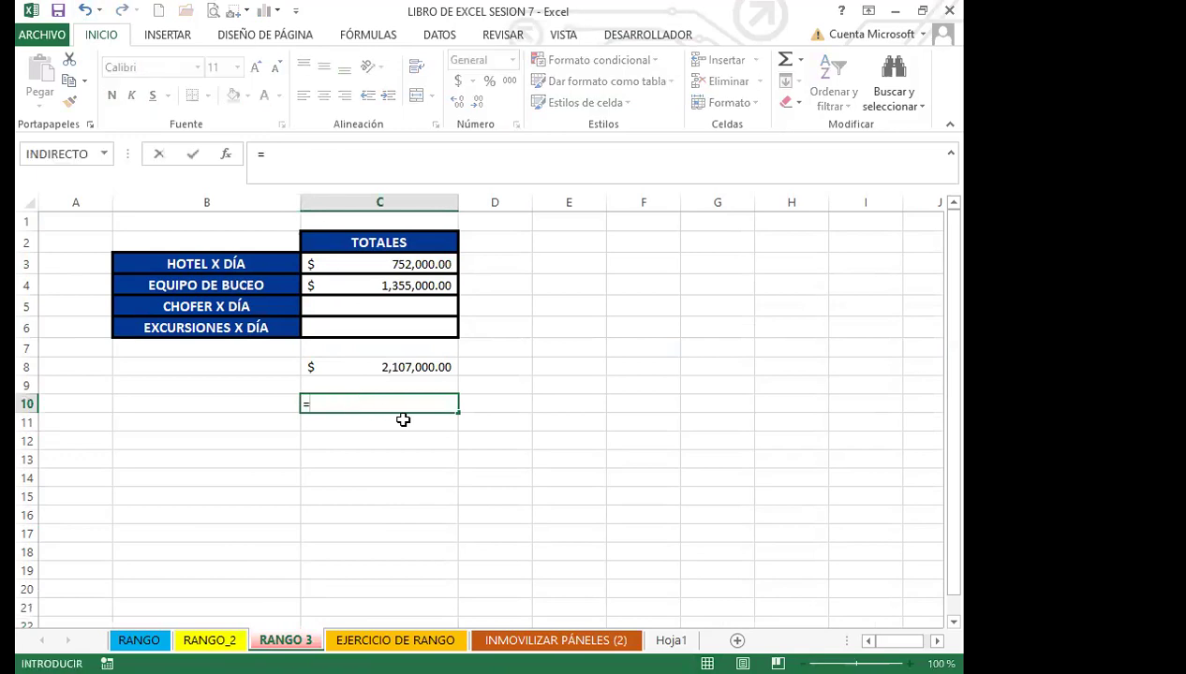
text(UNO+DOS)
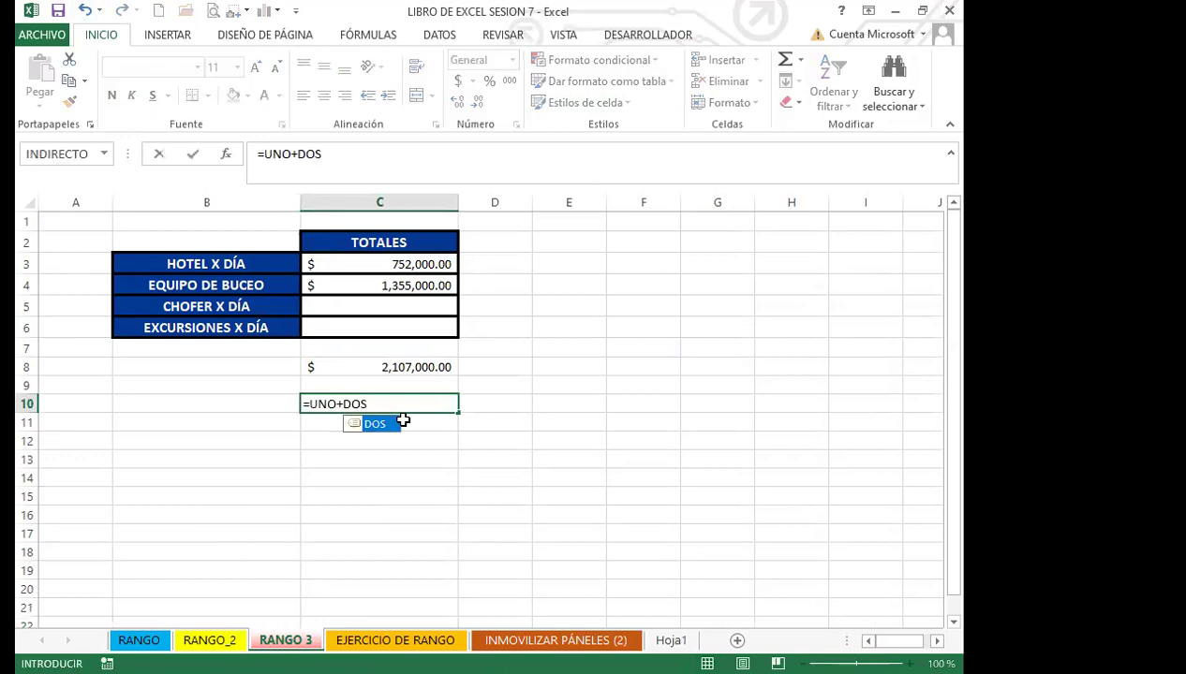
text(+TRES)
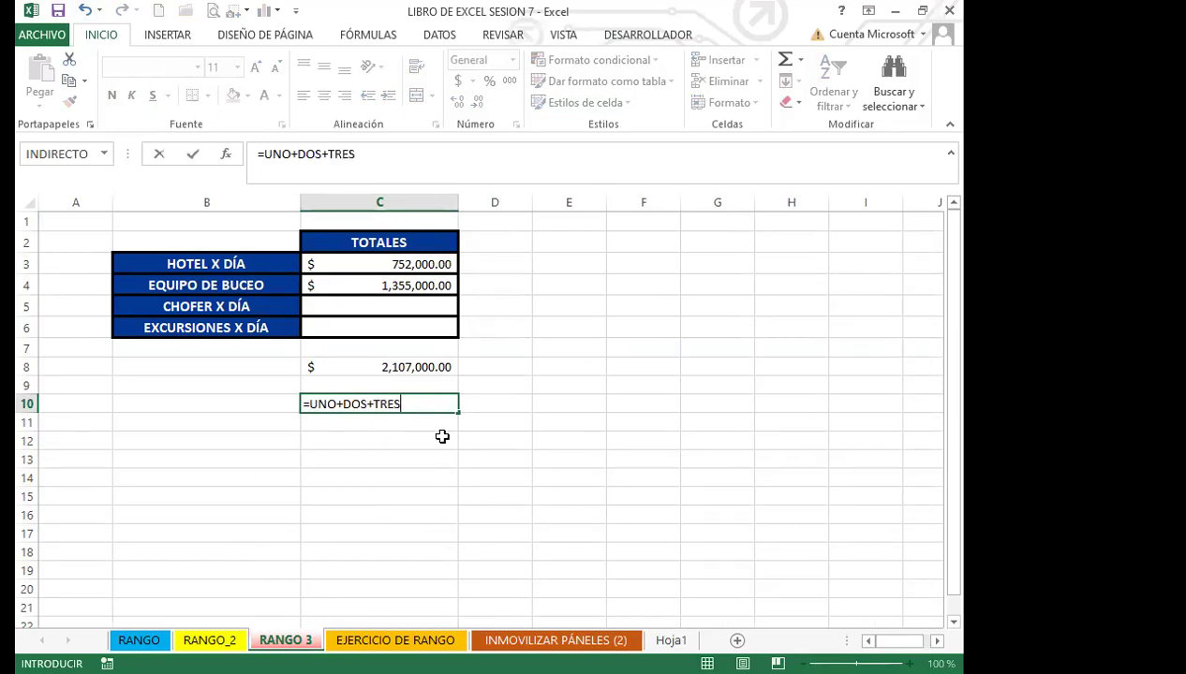
key(Return)
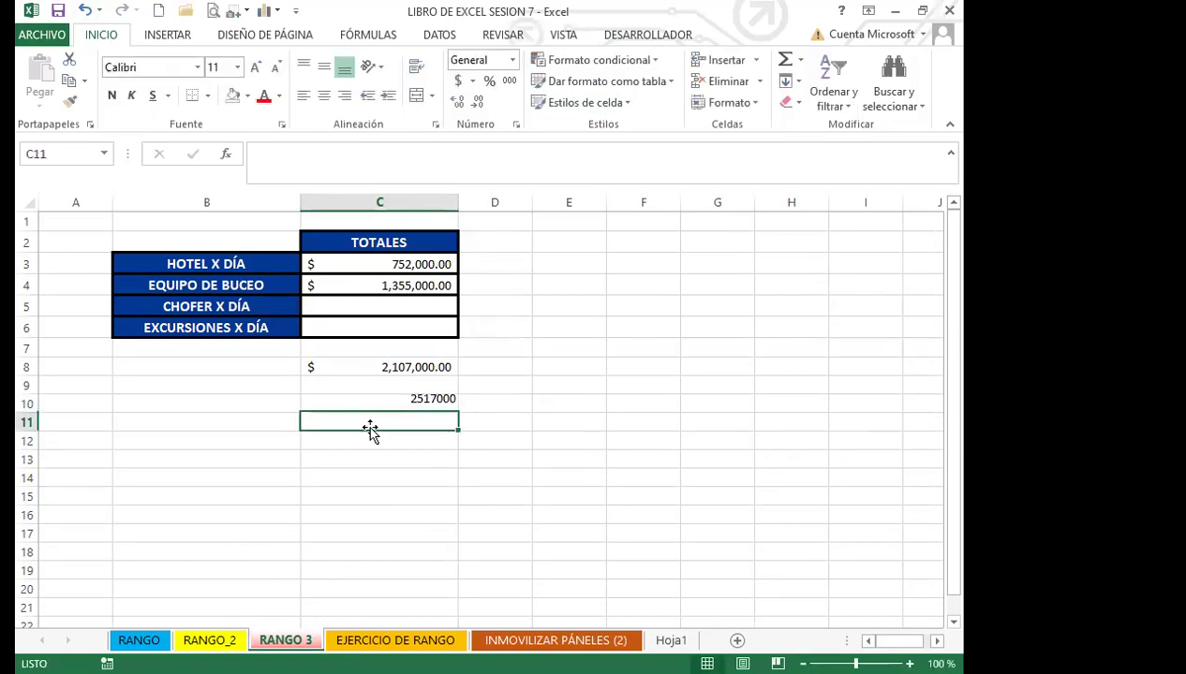
Step: Format the total in C10 with a red font and the accounting number format
click(365, 400)
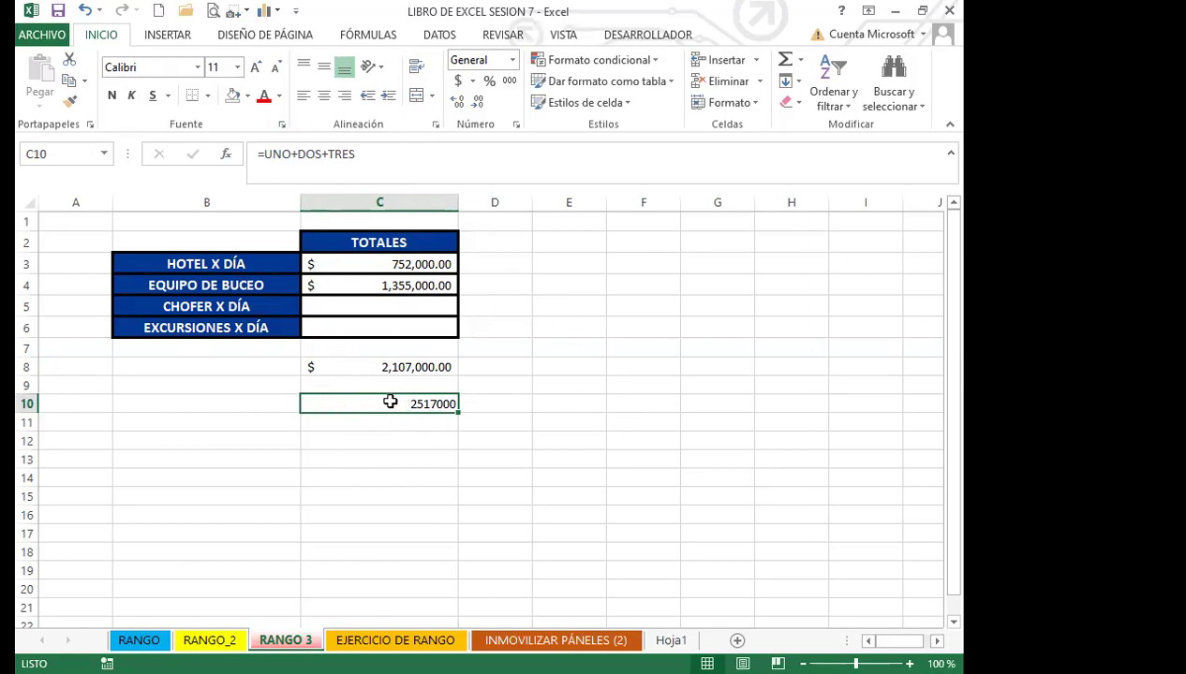
click(264, 95)
click(459, 80)
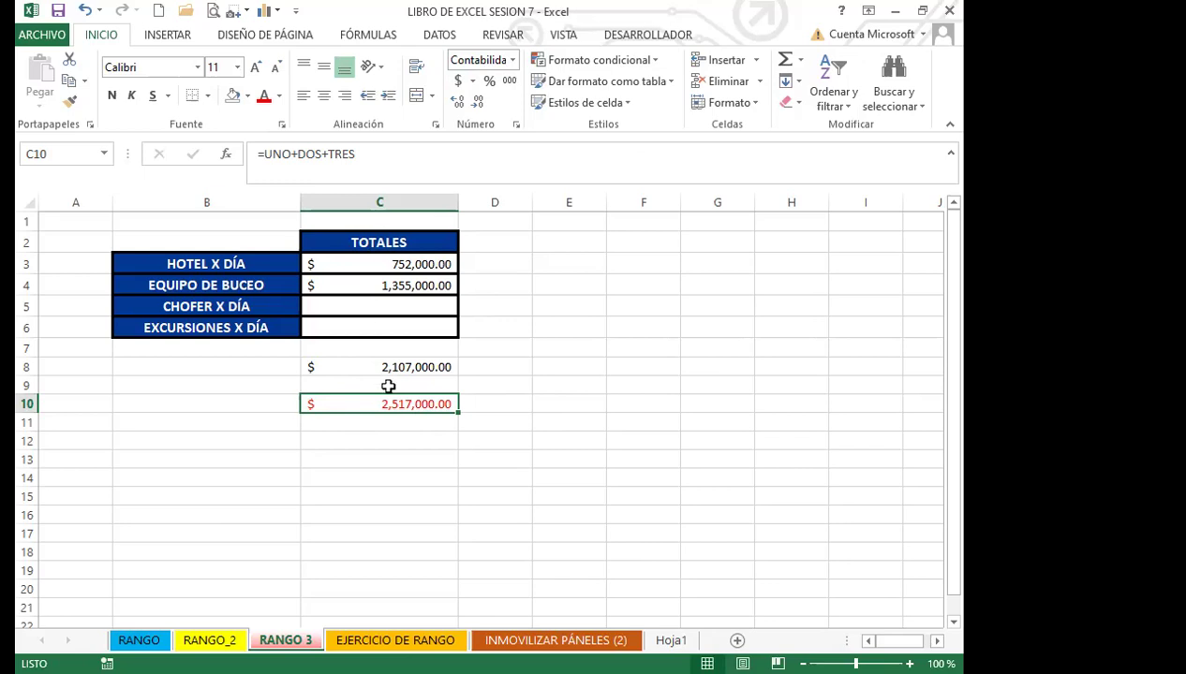
Step: Review the workbook's defined names in the Name Manager
click(367, 35)
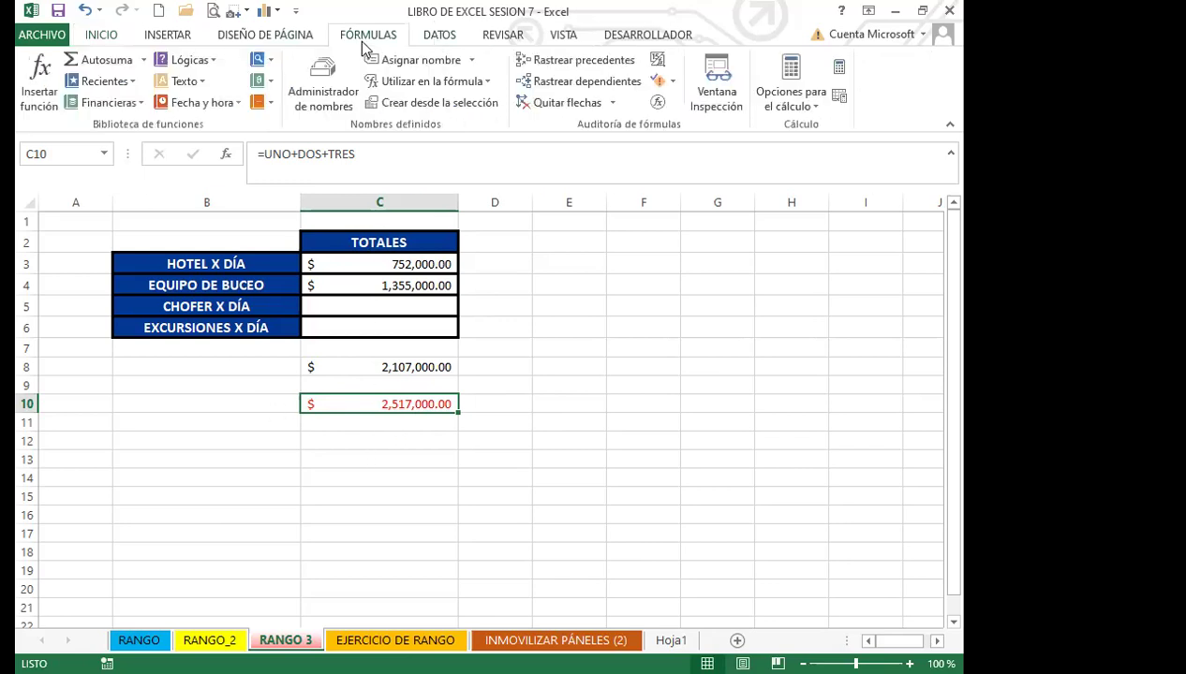
click(323, 85)
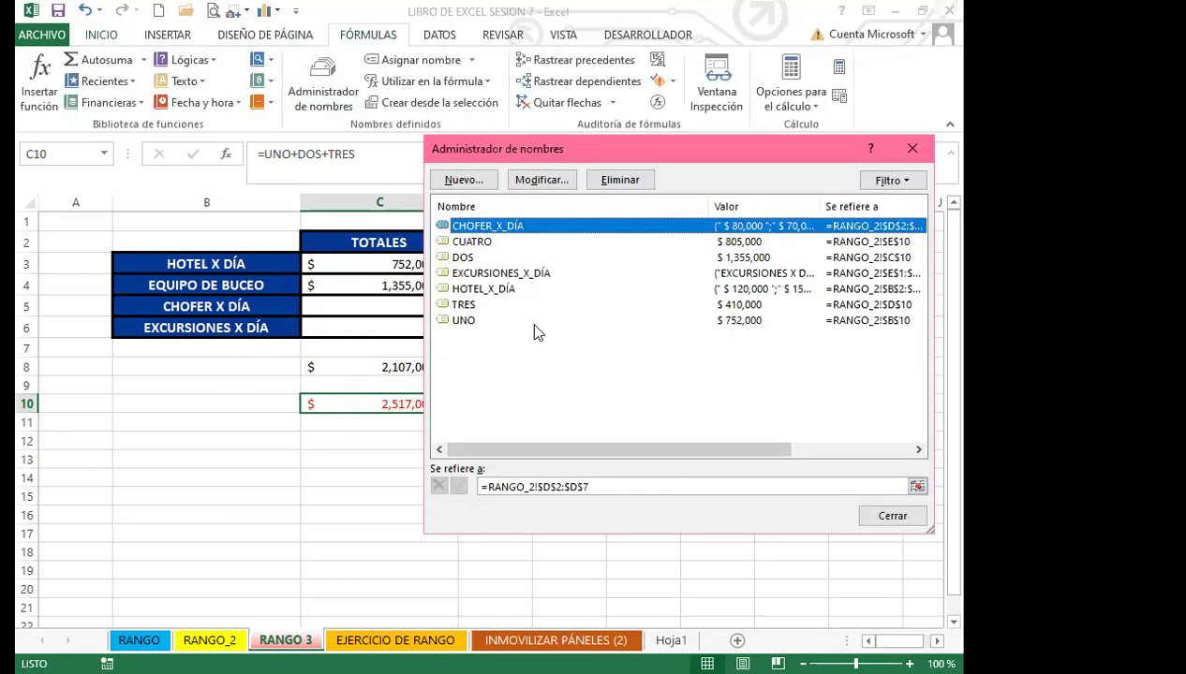
click(912, 148)
Step: Make the total in C10 of the RANGO 3 sheet bold
click(108, 36)
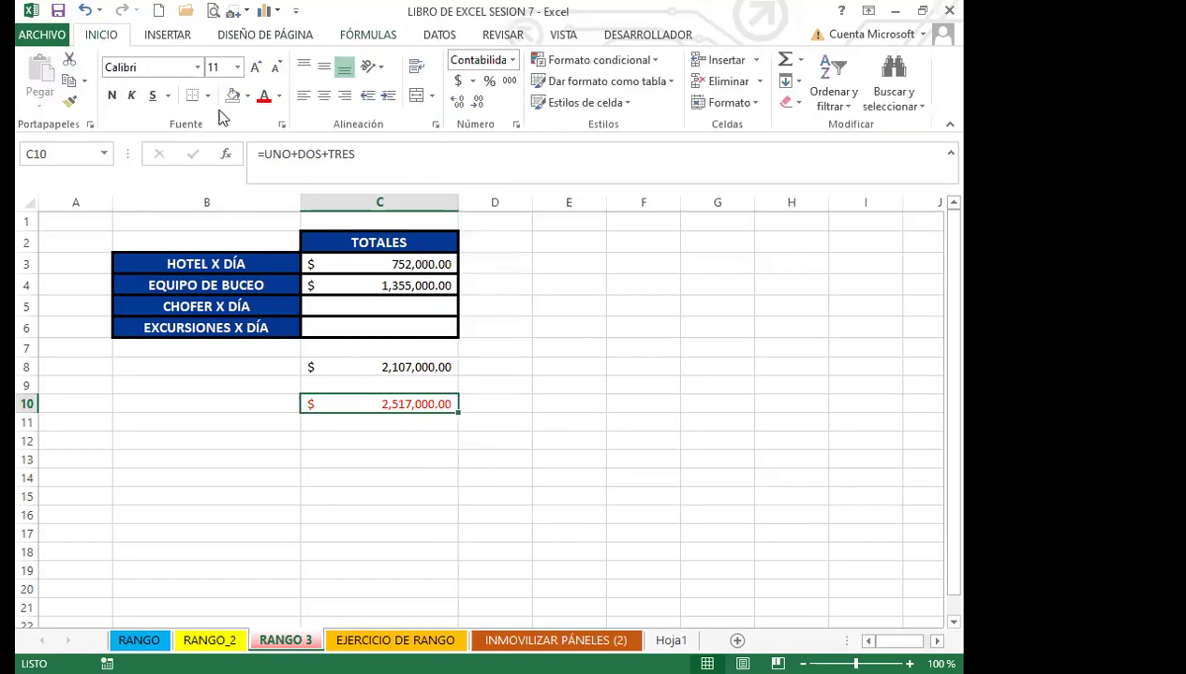
click(112, 96)
drag(362, 439, 362, 459)
click(361, 404)
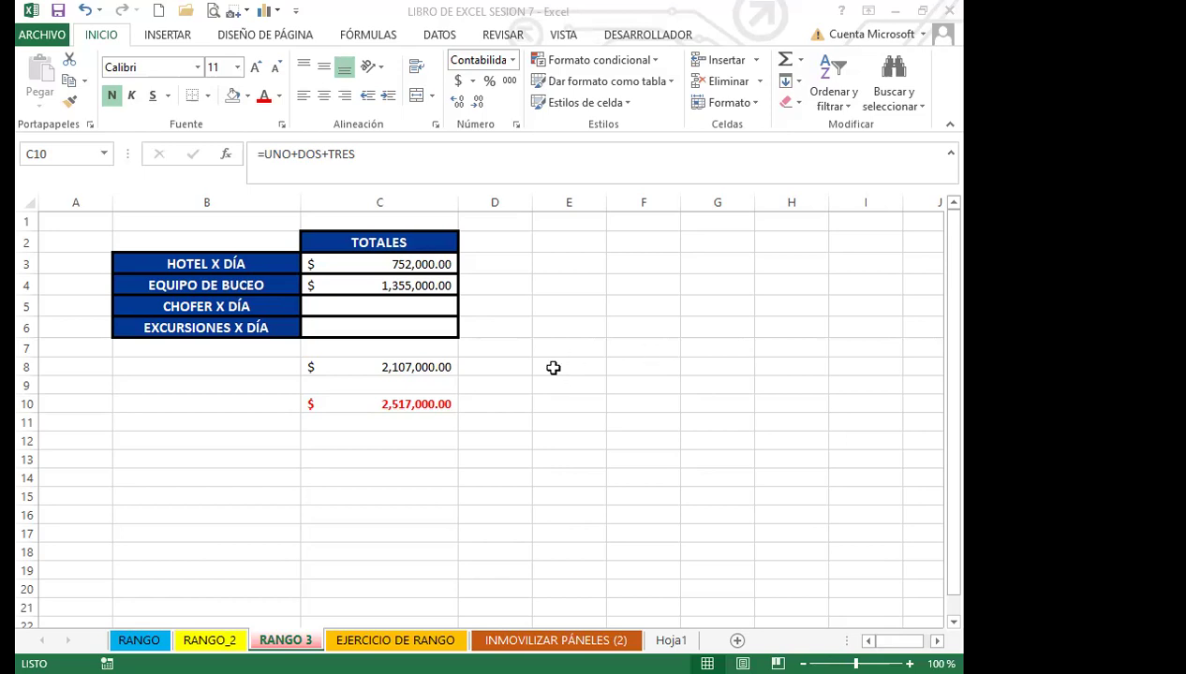
key(alt+Tab)
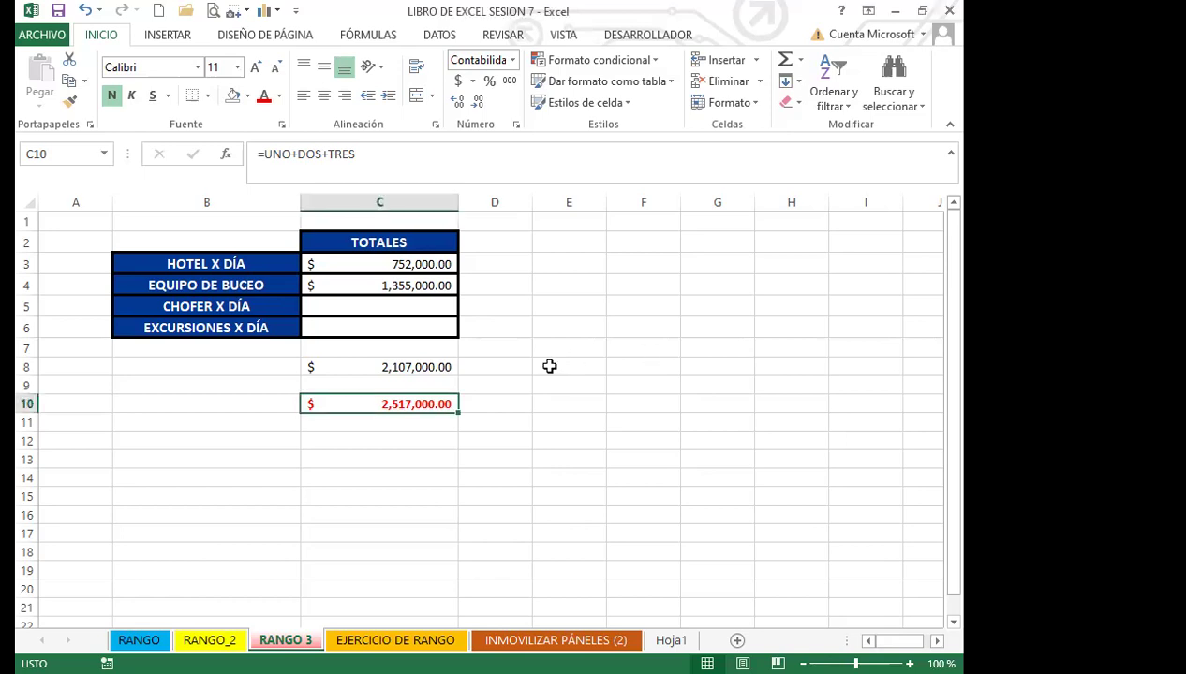
click(515, 370)
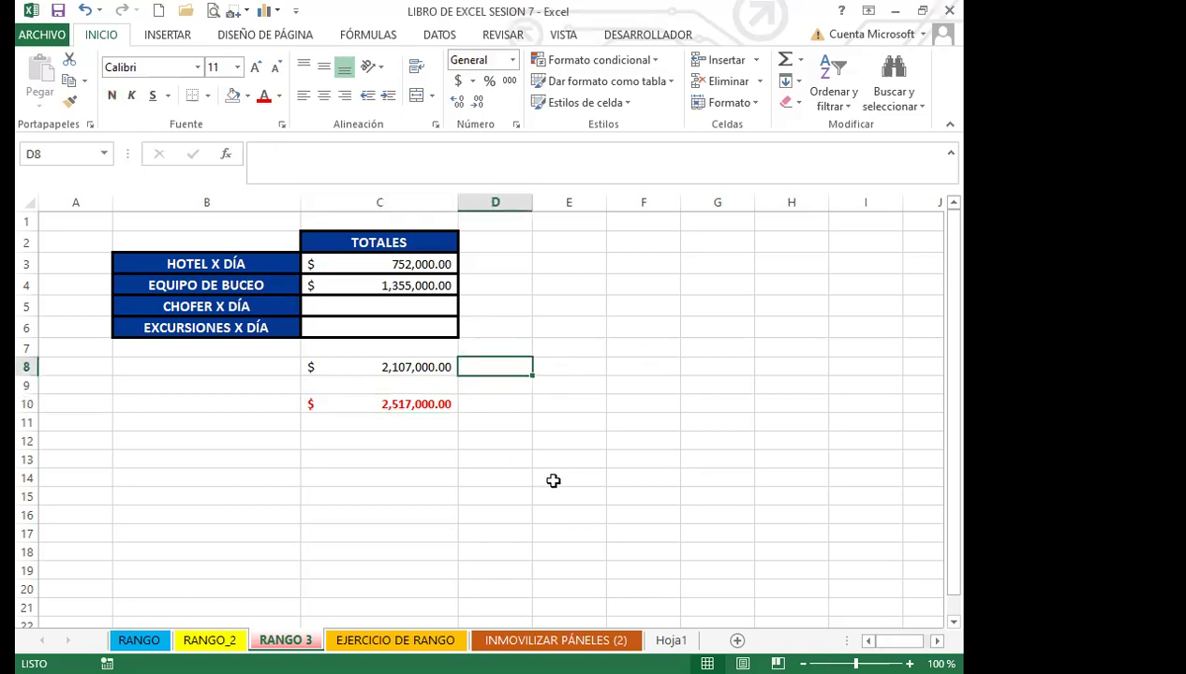
Step: Examine the defined names and the RANGO_2 cells they refer to in the Name Manager
click(369, 36)
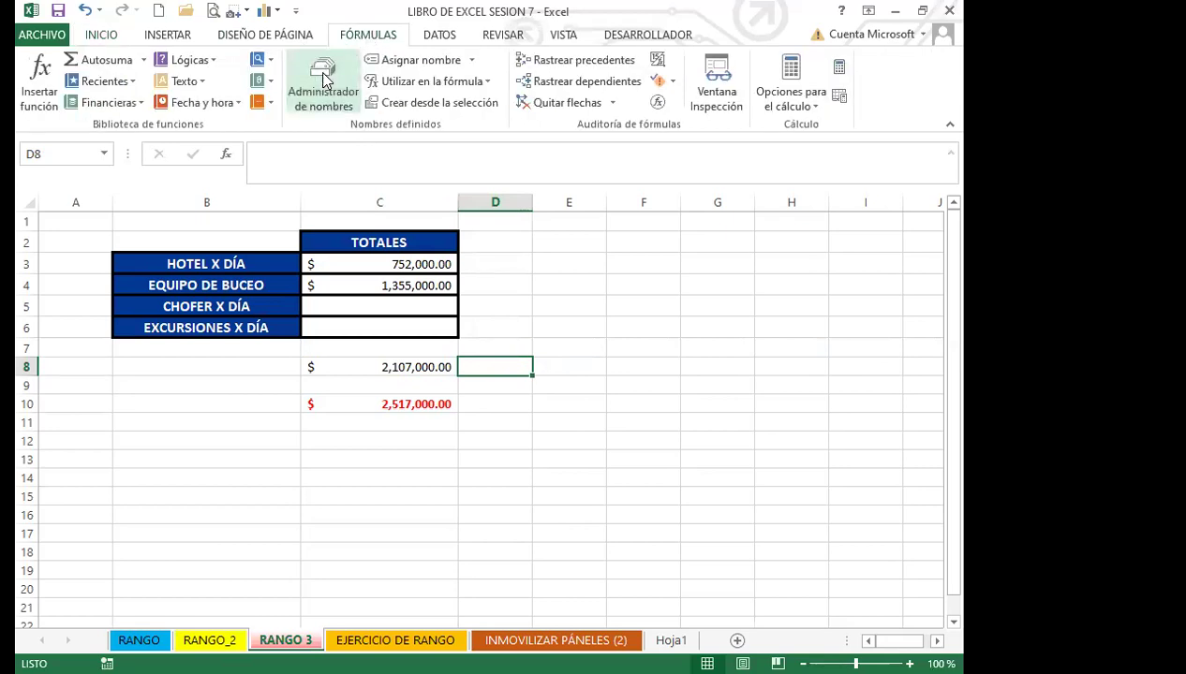
click(323, 82)
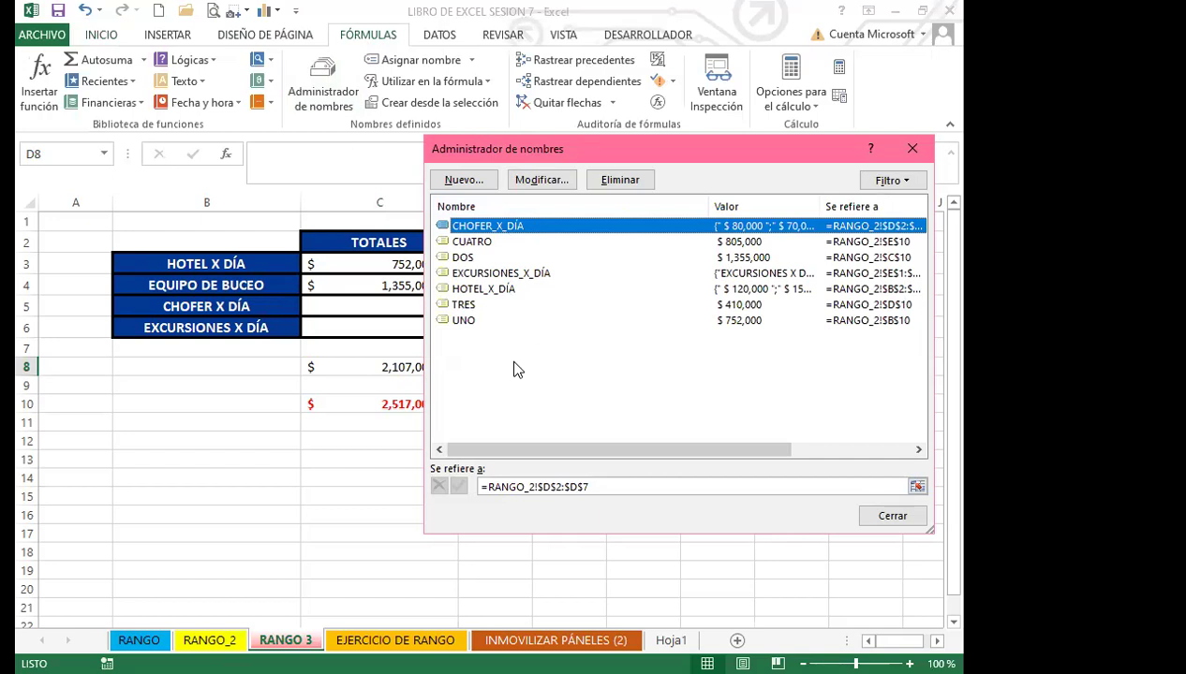
click(913, 150)
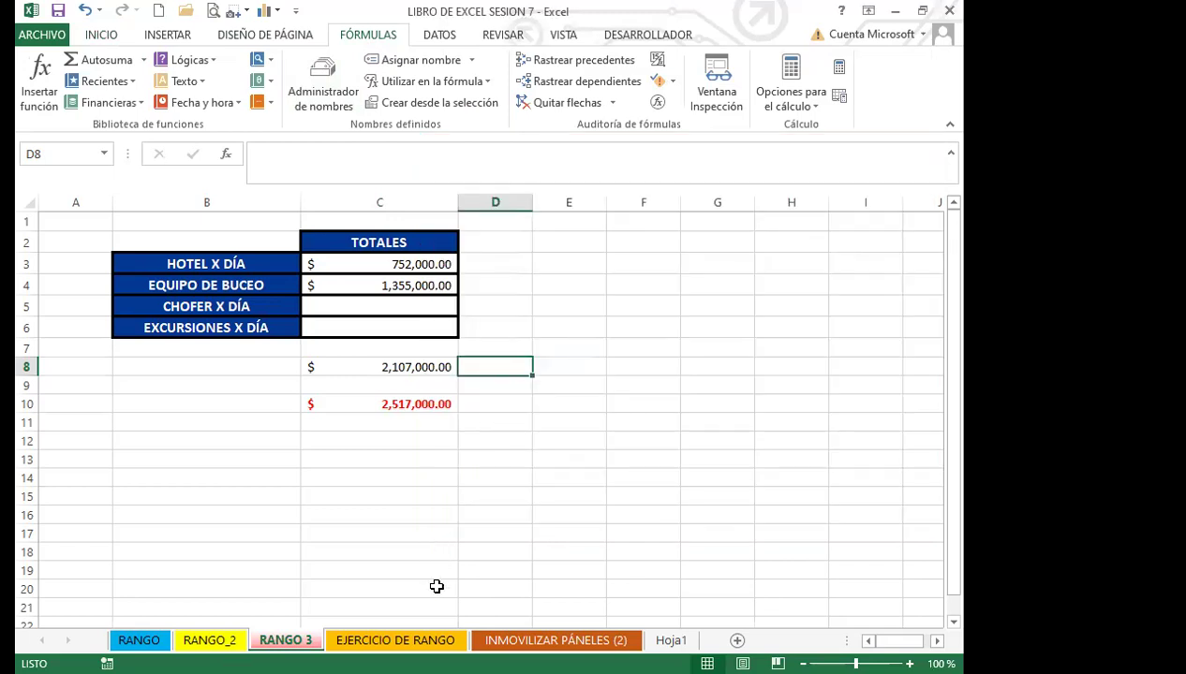
click(436, 493)
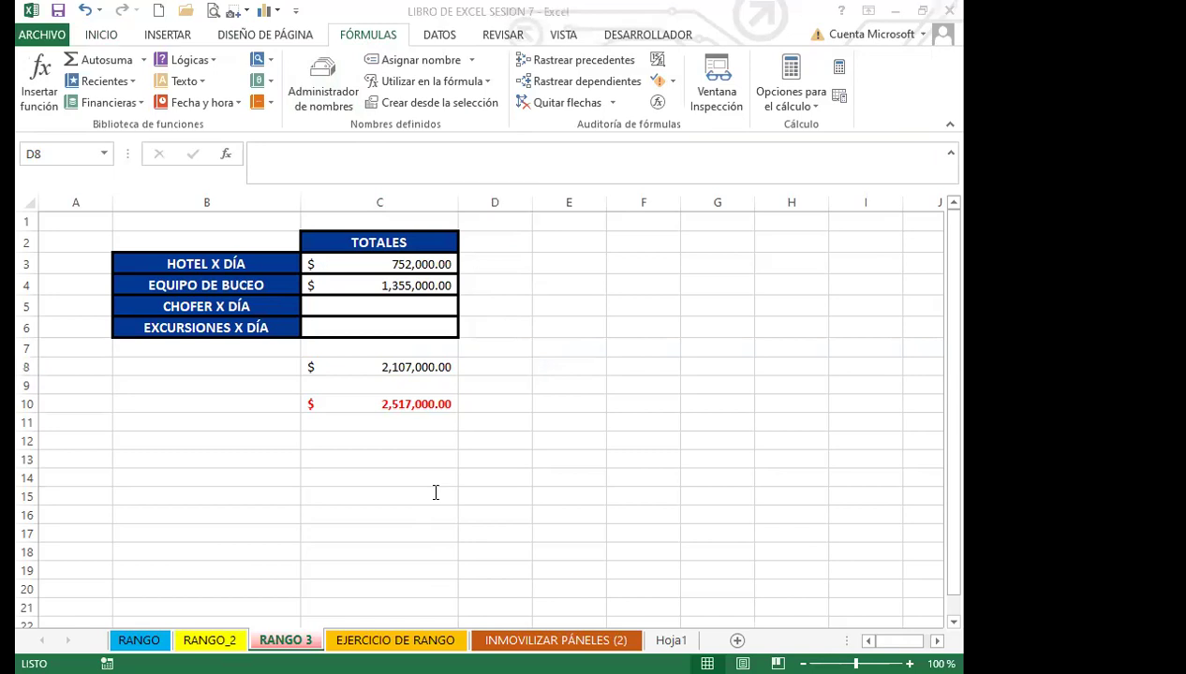
click(323, 92)
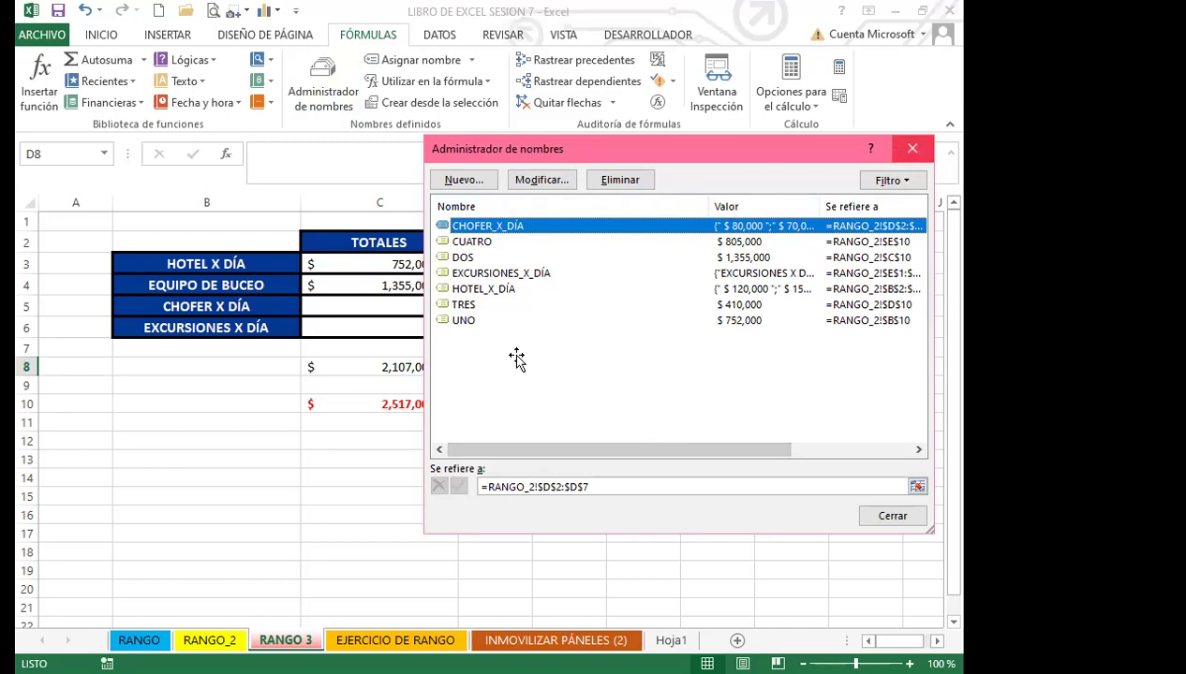
key(Escape)
click(425, 305)
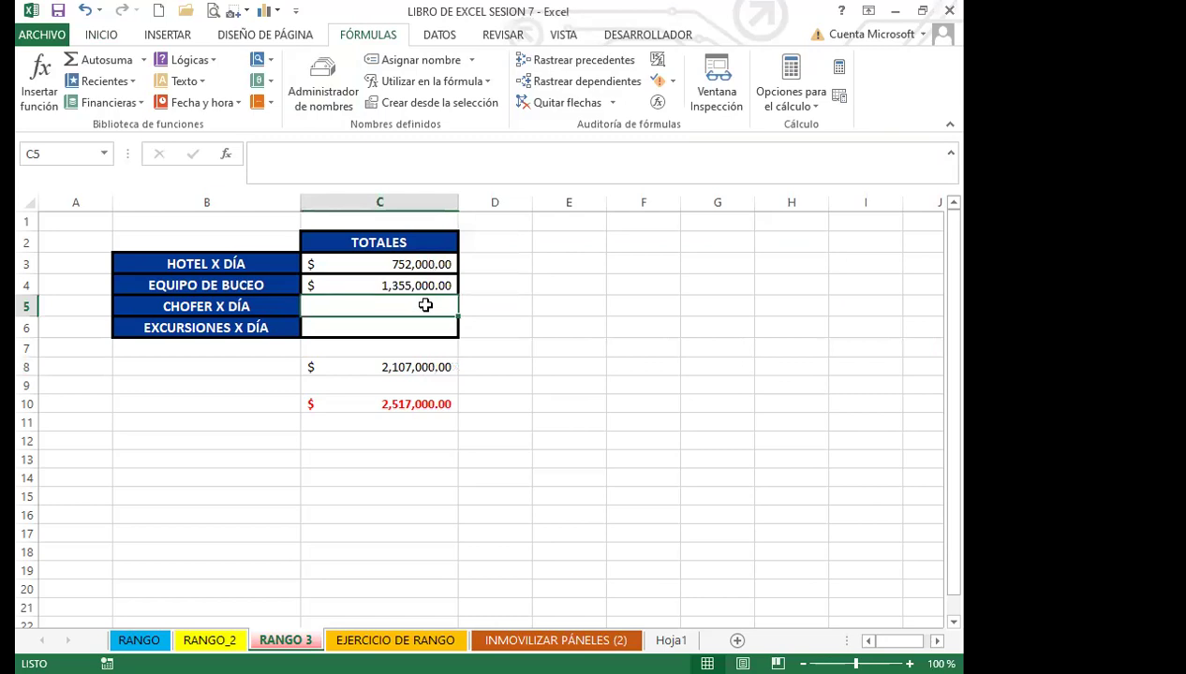
Step: On the RANGO_2 sheet, define the workbook-level name AGENCIA for the range A1:A7
click(210, 640)
drag(185, 238, 182, 349)
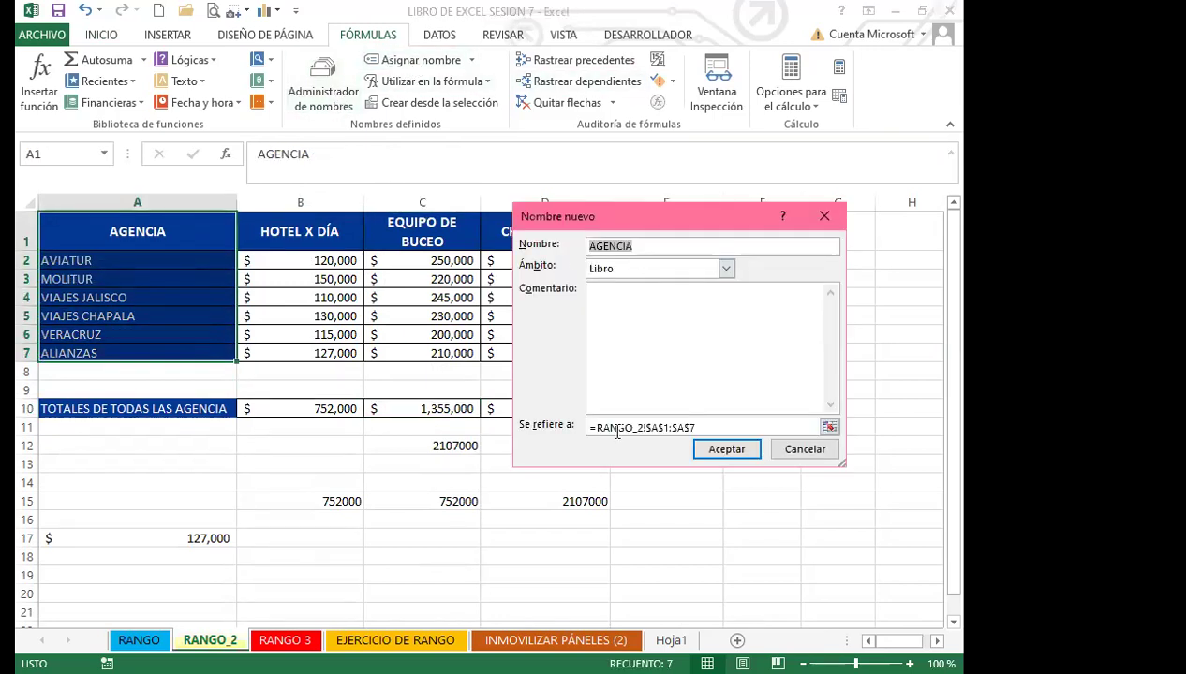
click(732, 450)
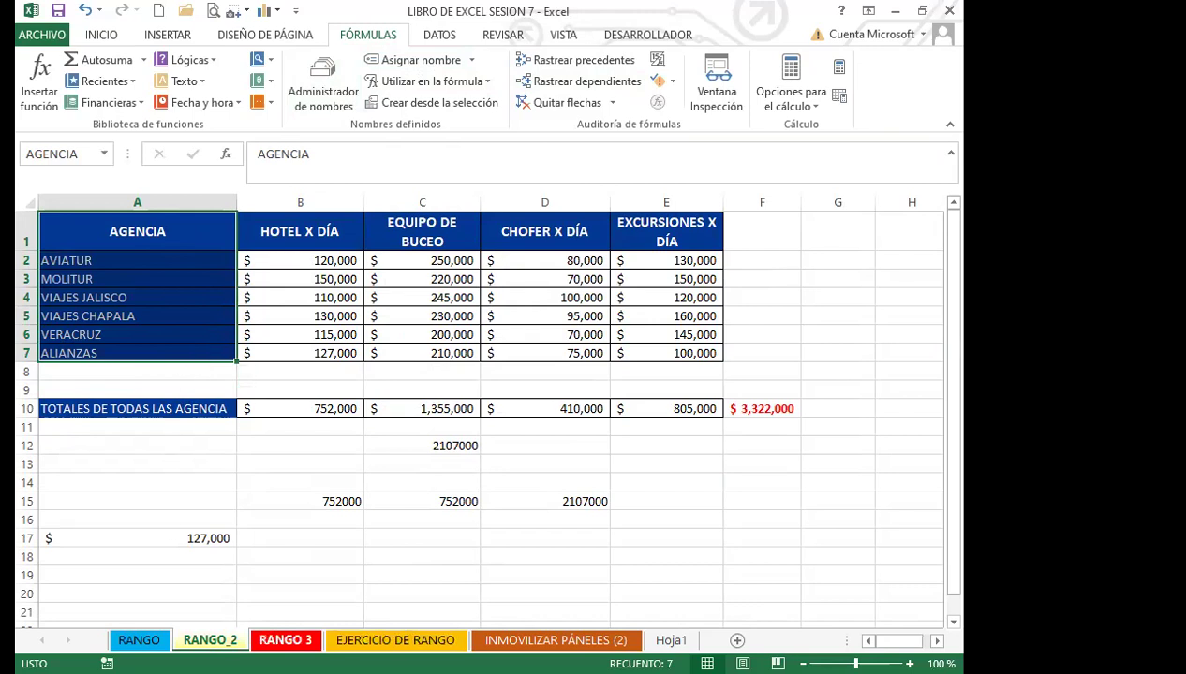
Step: Apply list data validation with the source =AGENCIA to cells B8 and B10 of the RANGO 3 sheet
click(286, 640)
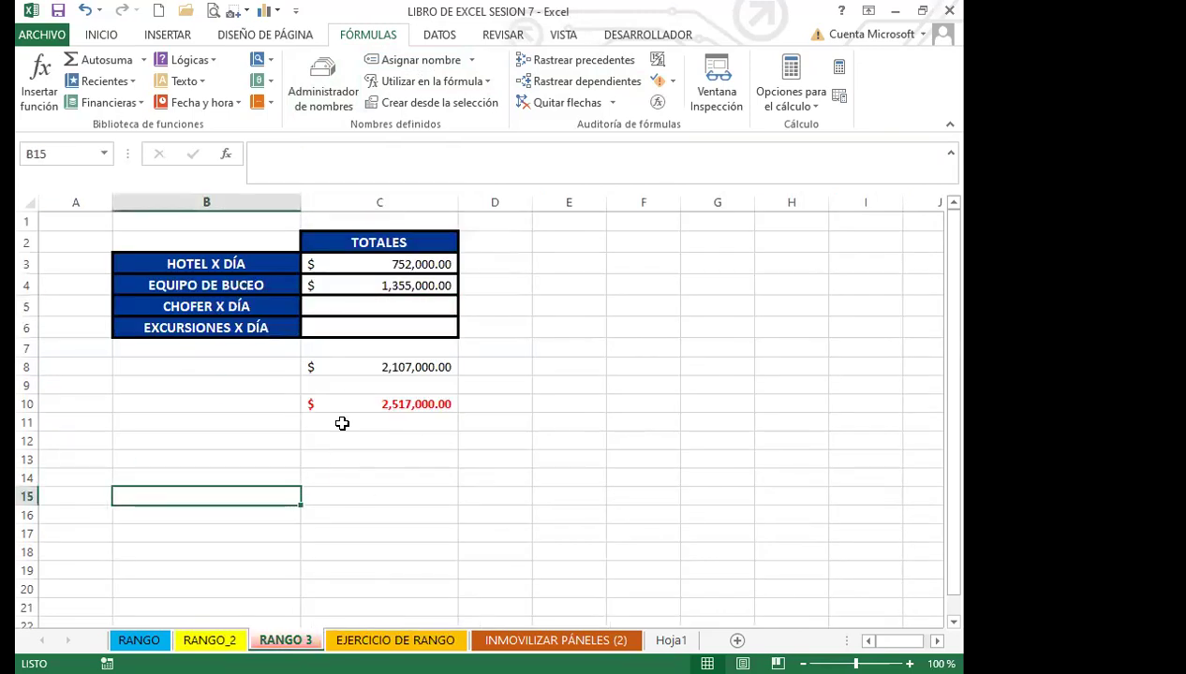
click(241, 369)
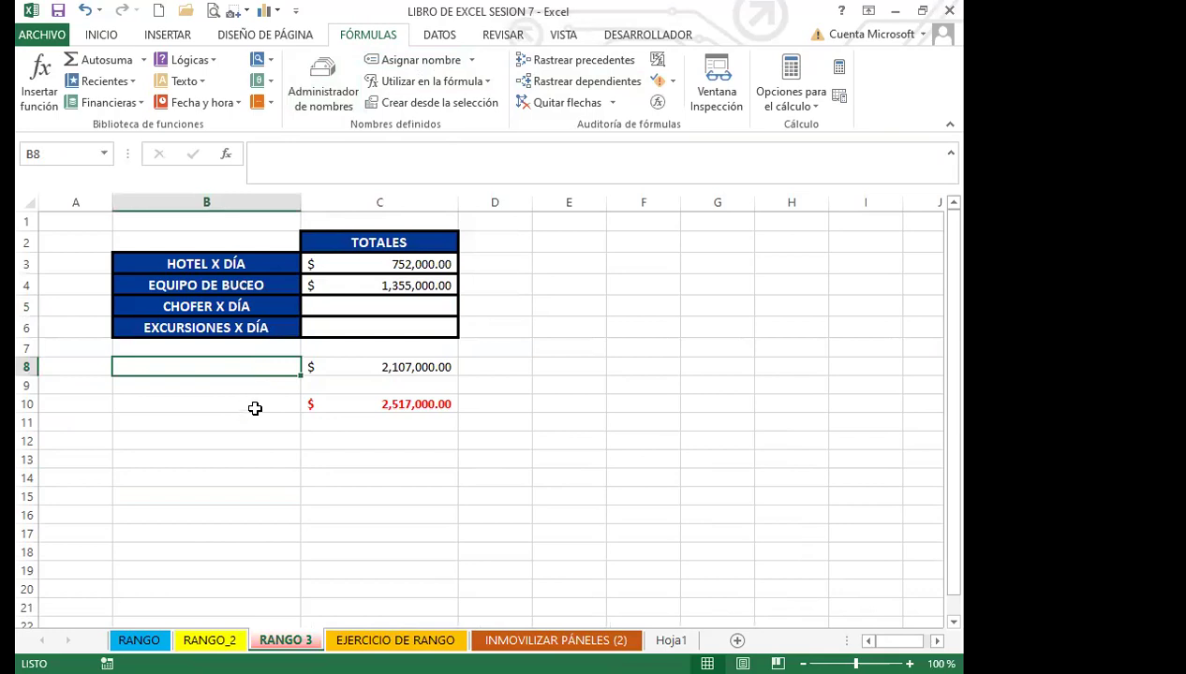
ctrl+click(259, 403)
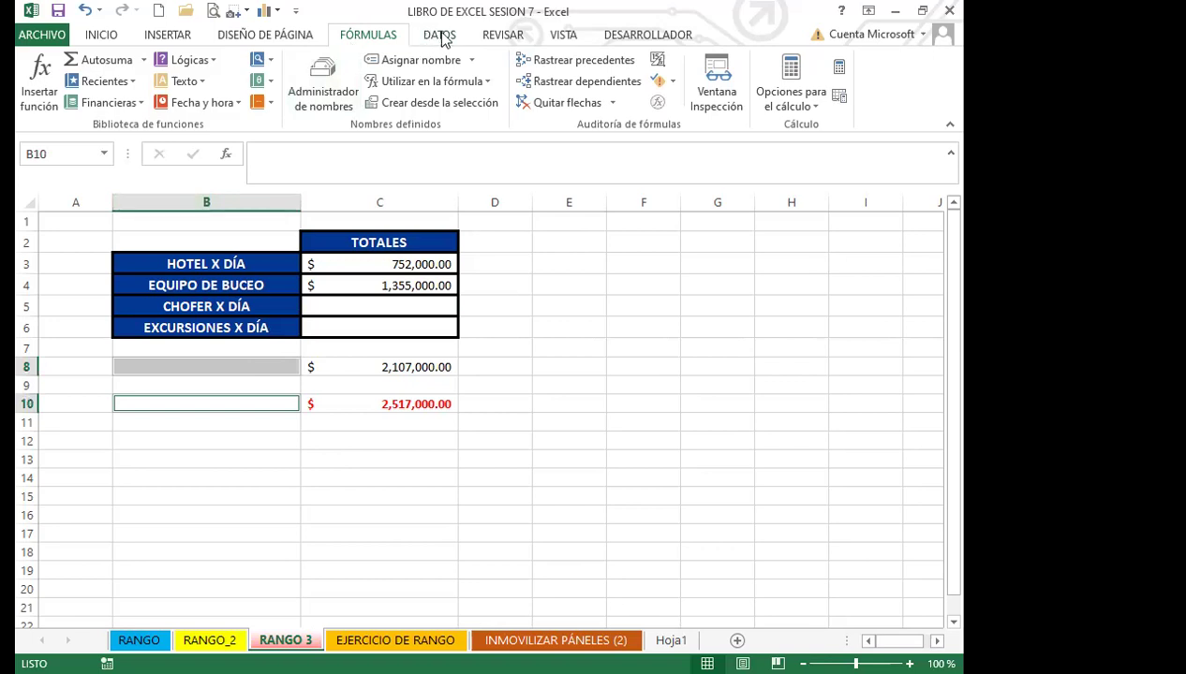
click(150, 637)
click(210, 640)
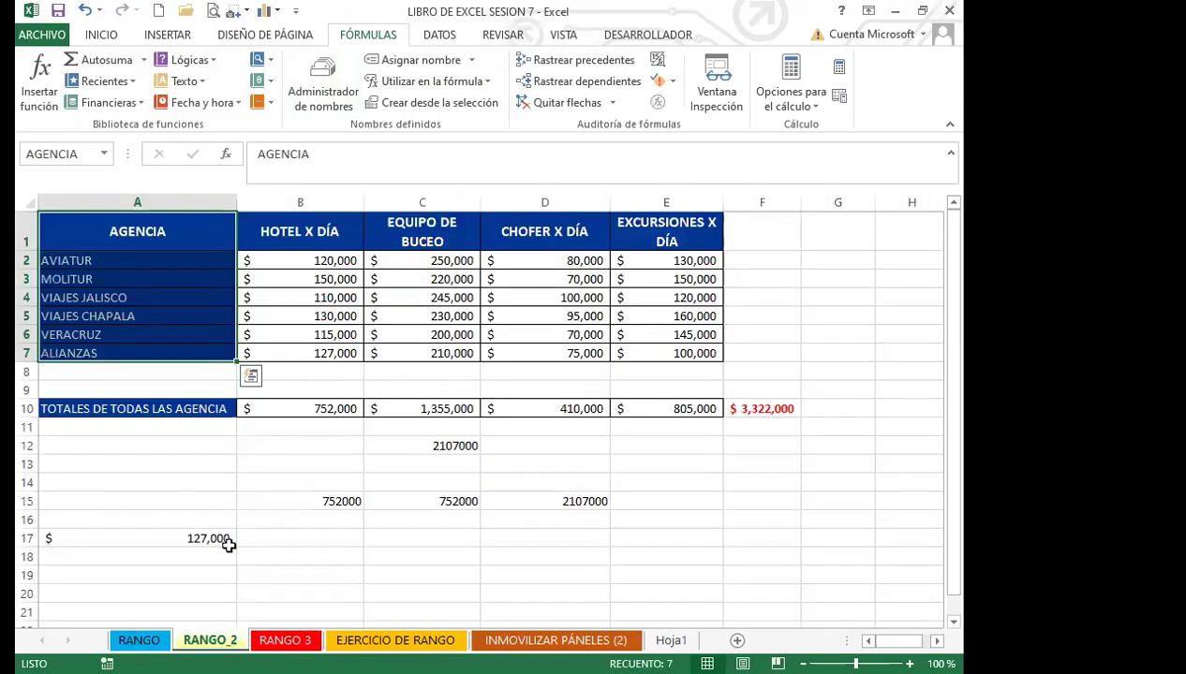
click(283, 640)
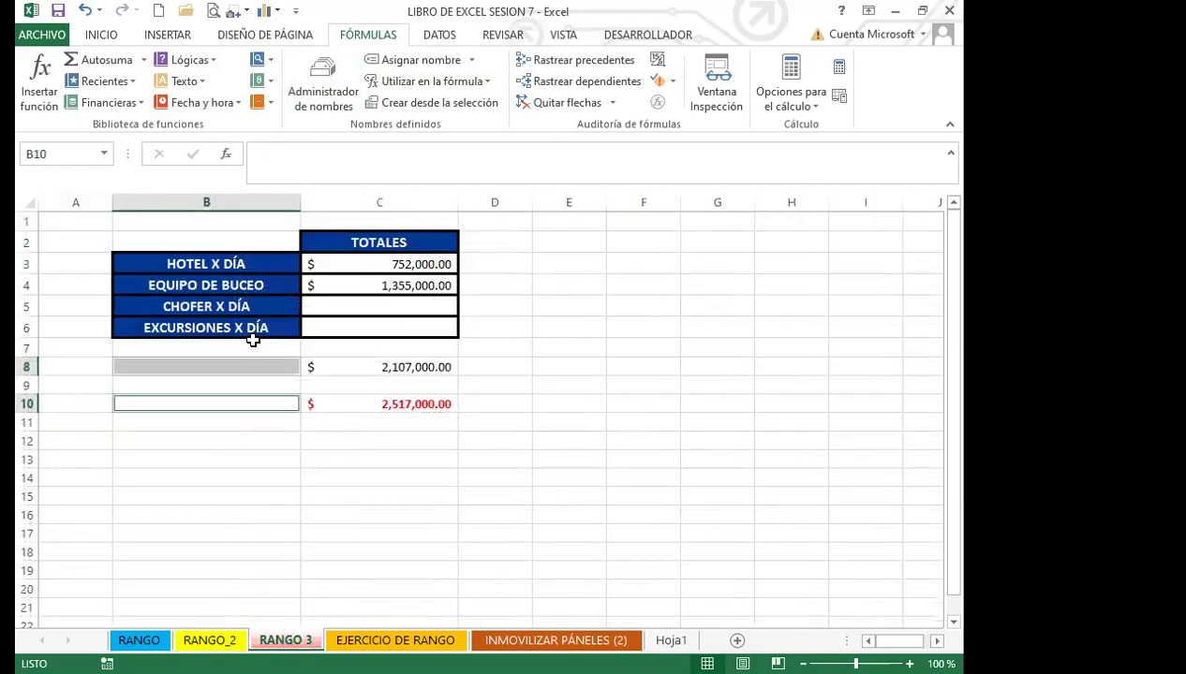
click(440, 37)
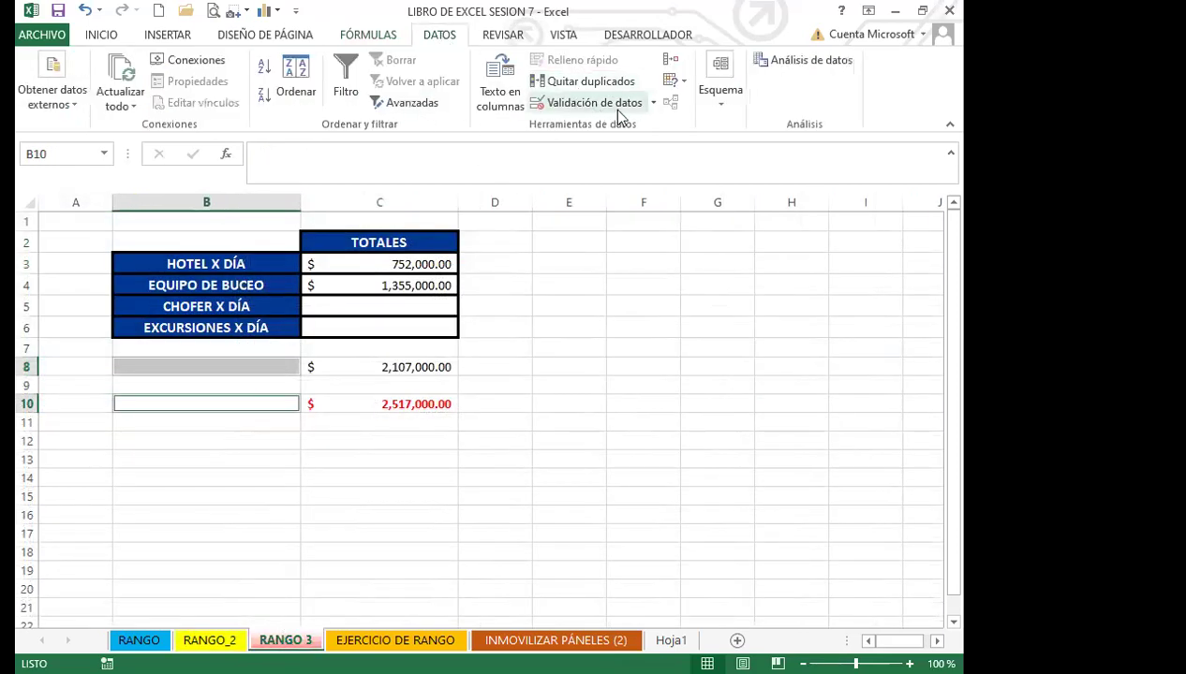
click(659, 109)
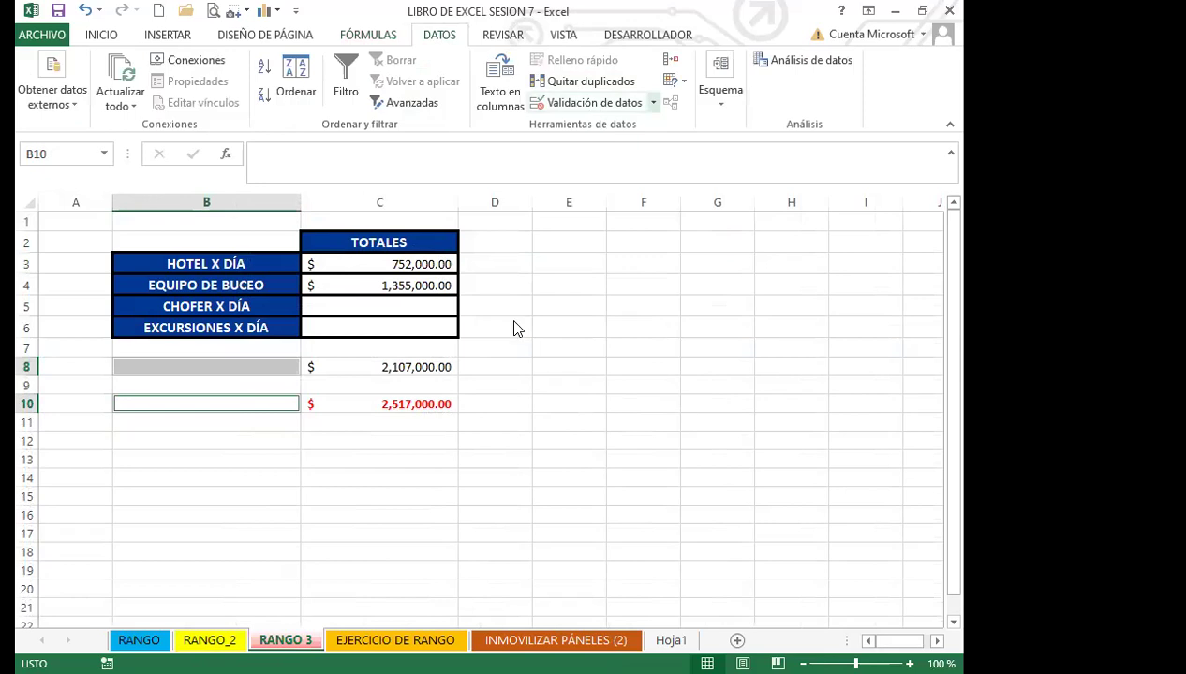
click(615, 294)
click(539, 343)
click(531, 370)
text(=)
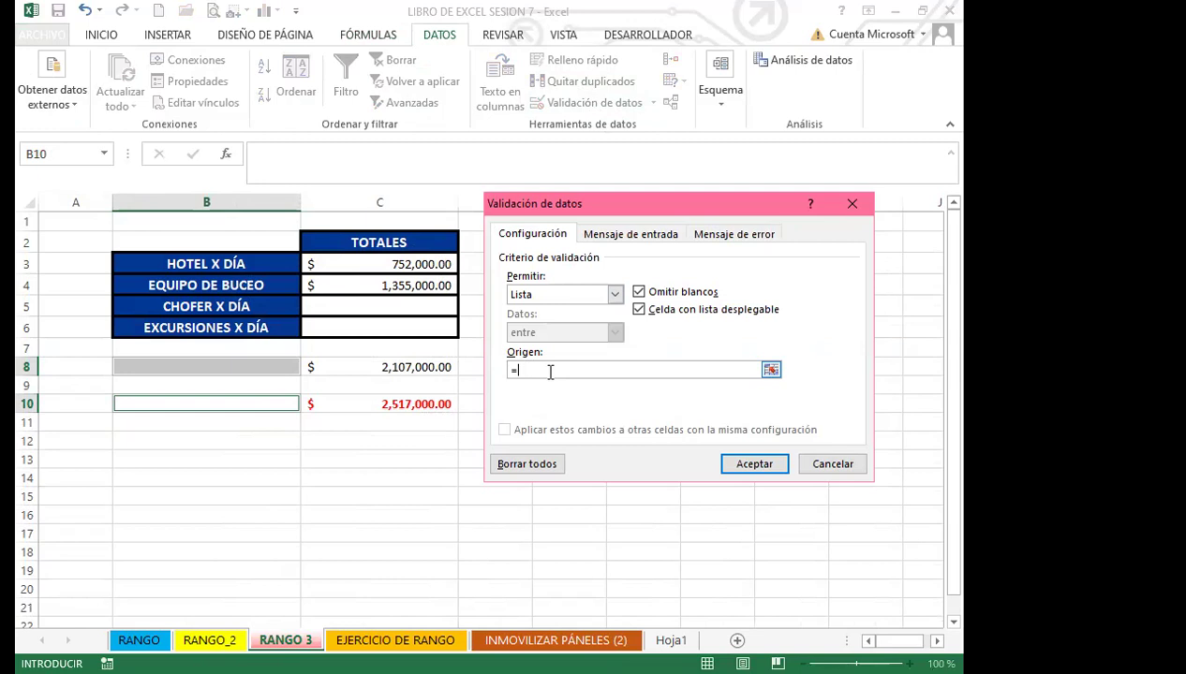
text(AGENCIA)
click(741, 466)
Step: Choose VIAJES JALISCO from the agency drop-down lists in B8 and B10 of the RANGO 3 sheet
click(282, 368)
click(308, 367)
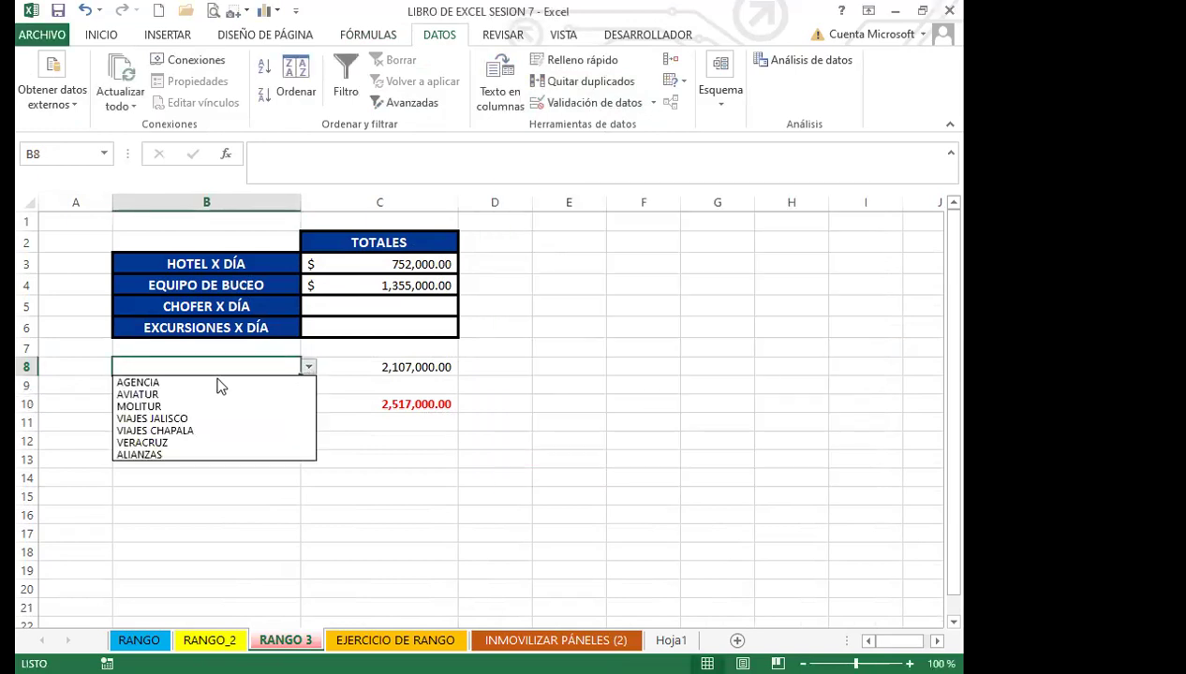
click(164, 419)
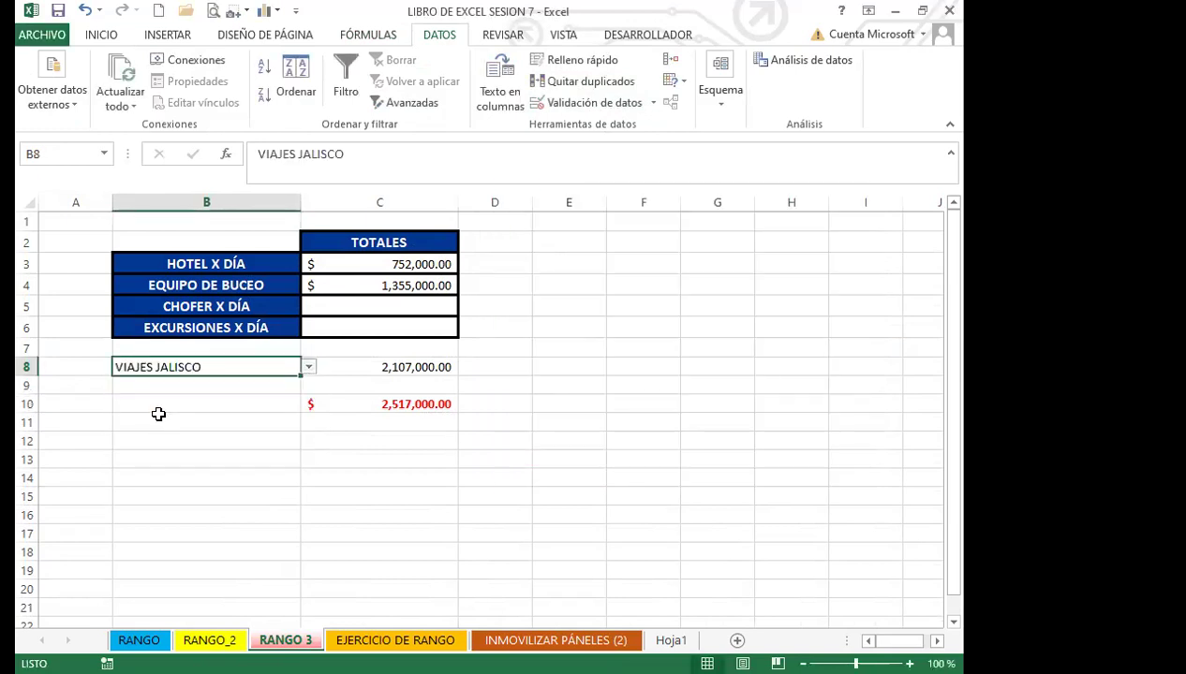
click(272, 403)
click(309, 404)
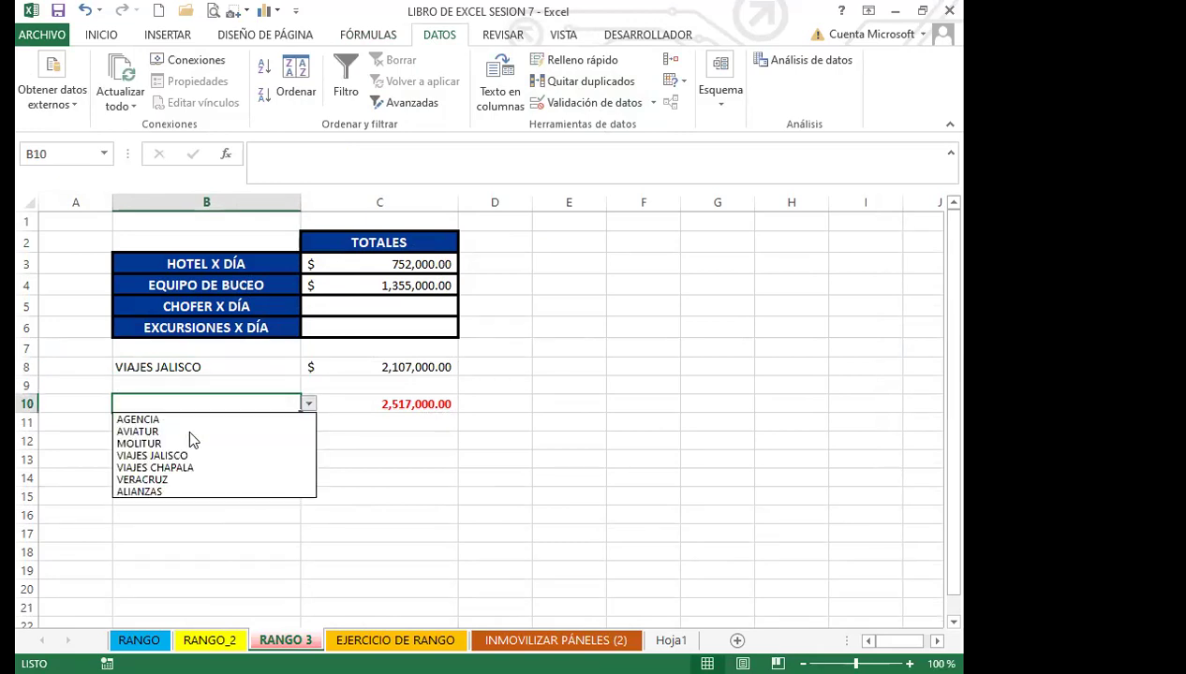
click(165, 457)
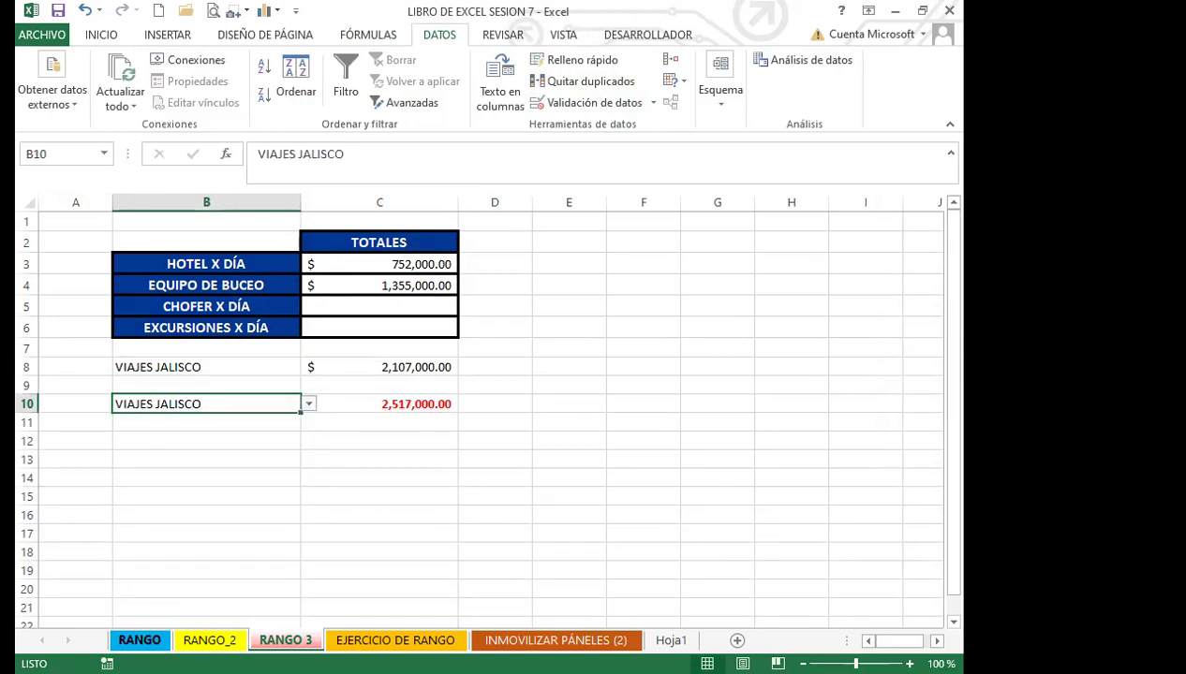
Step: Check VIAJES JALISCO in the RANGO_2 agency column, and on RANGO 3 choose MOLITUR in B8 and VERACRUZ in B10
click(210, 640)
click(171, 300)
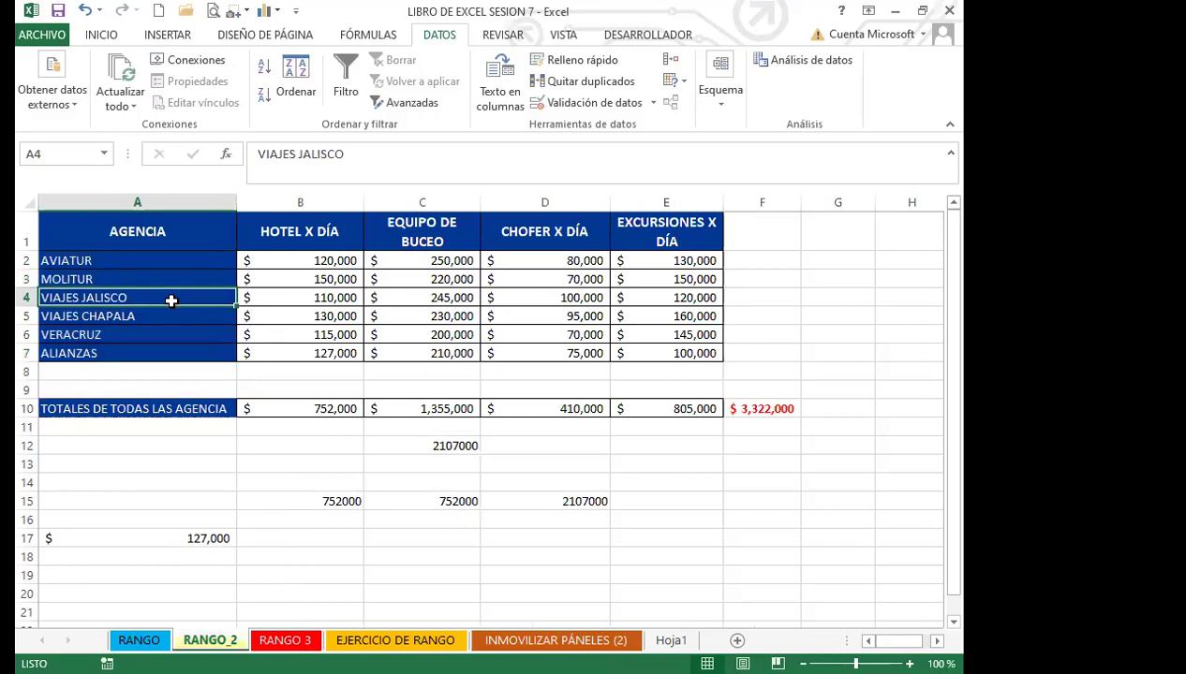
click(285, 640)
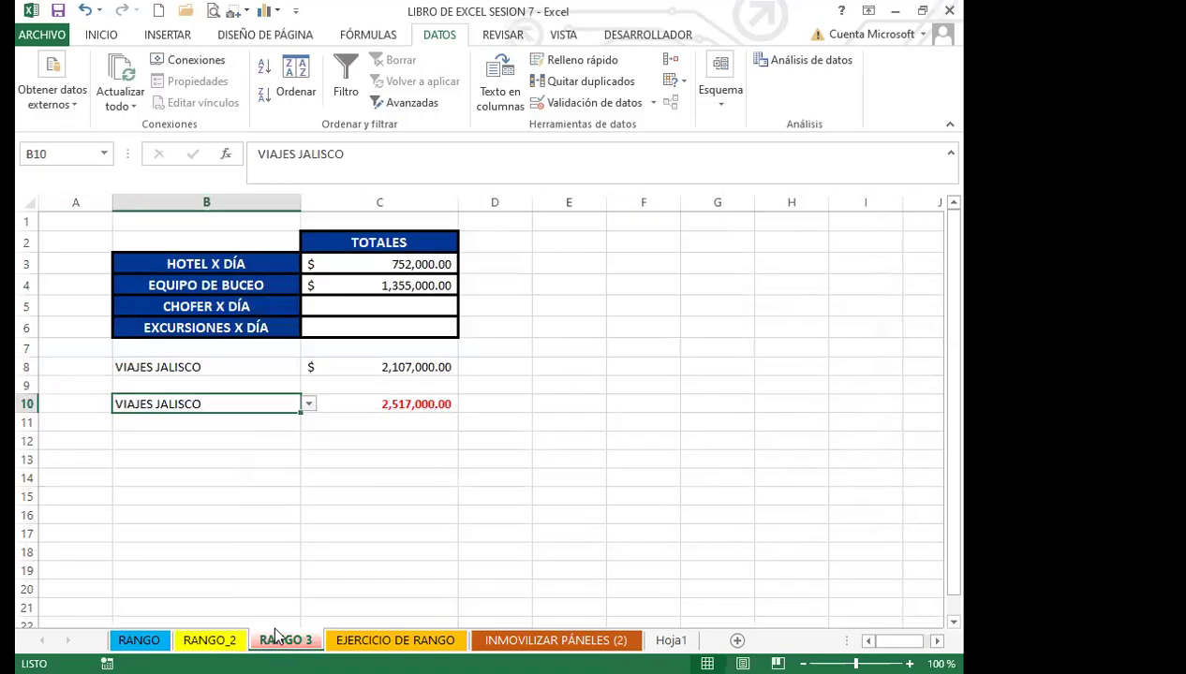
click(249, 371)
click(308, 367)
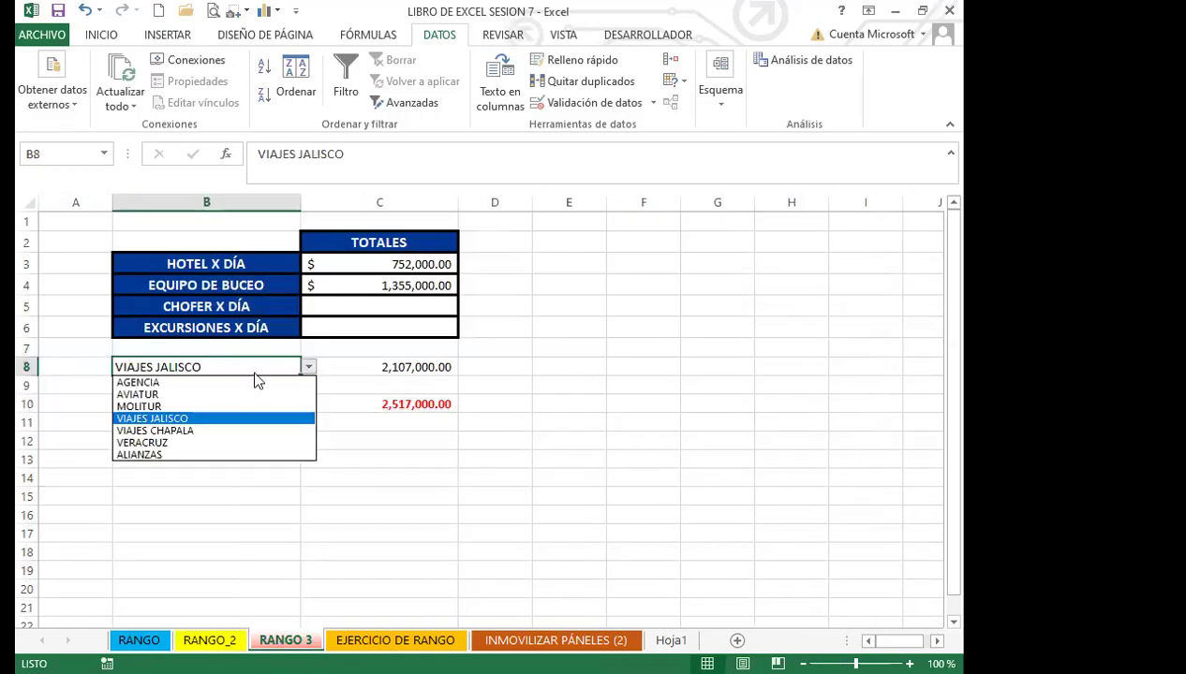
click(154, 405)
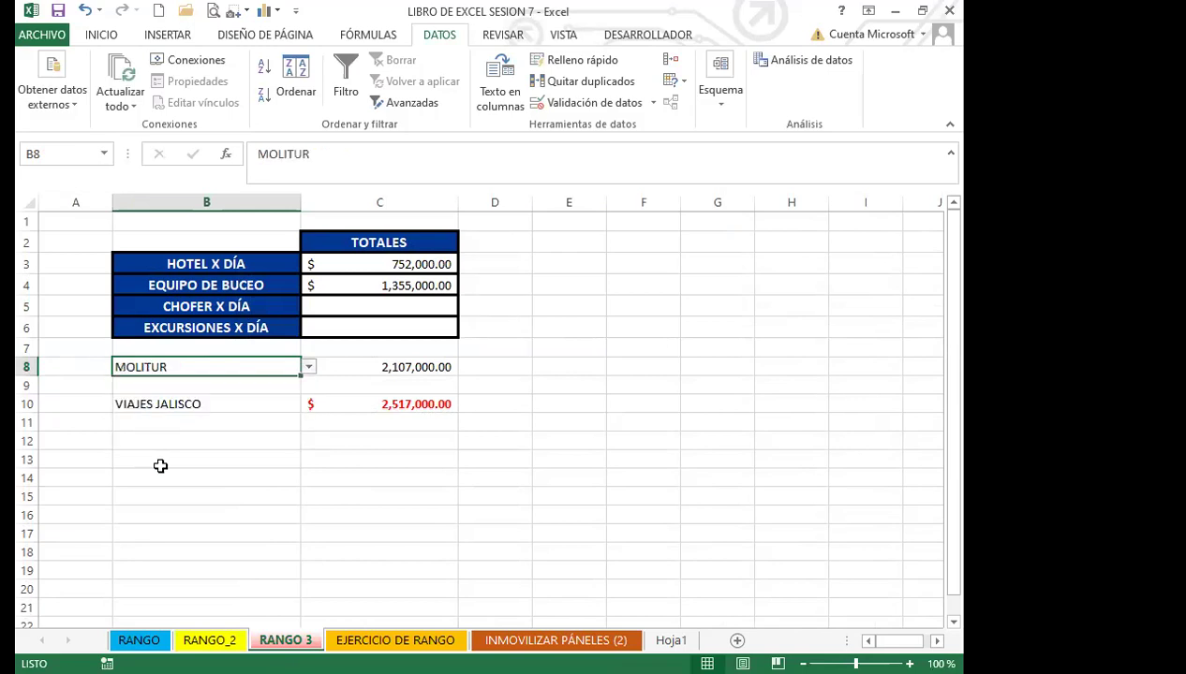
click(222, 402)
click(308, 404)
click(138, 466)
Step: Review the agencies in A2:A7 of RANGO_2 and choose AVIATUR from the drop-down list in B8 of RANGO 3
click(192, 640)
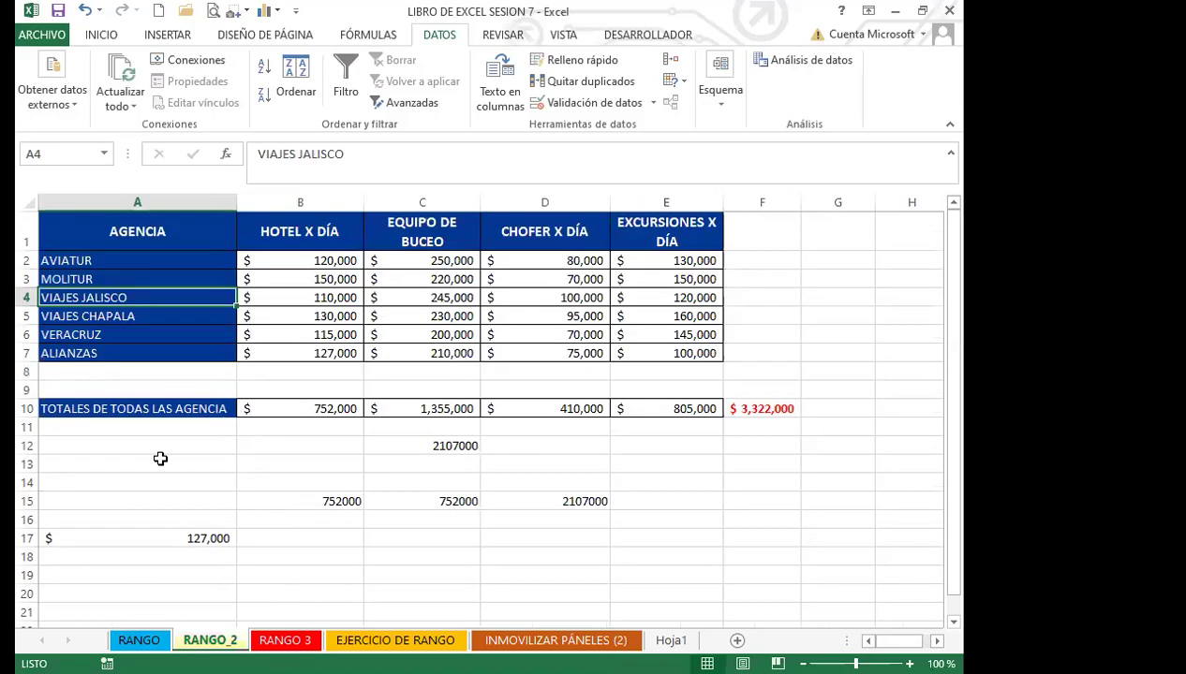
drag(166, 264, 173, 349)
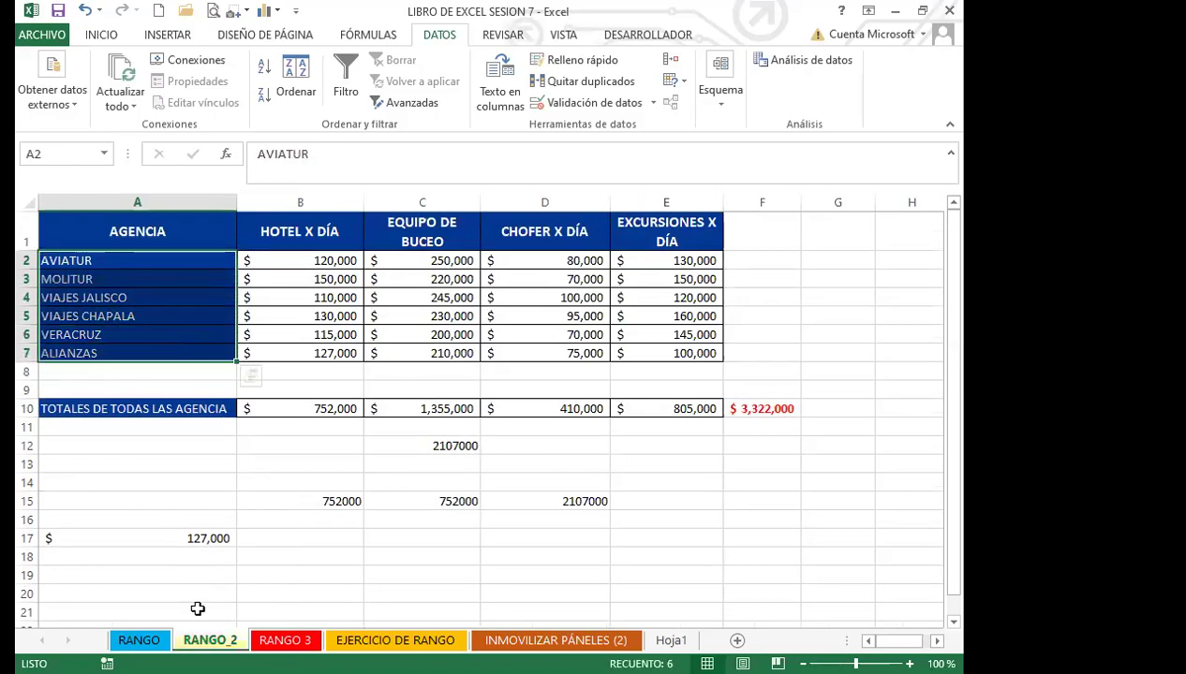
click(285, 639)
click(204, 366)
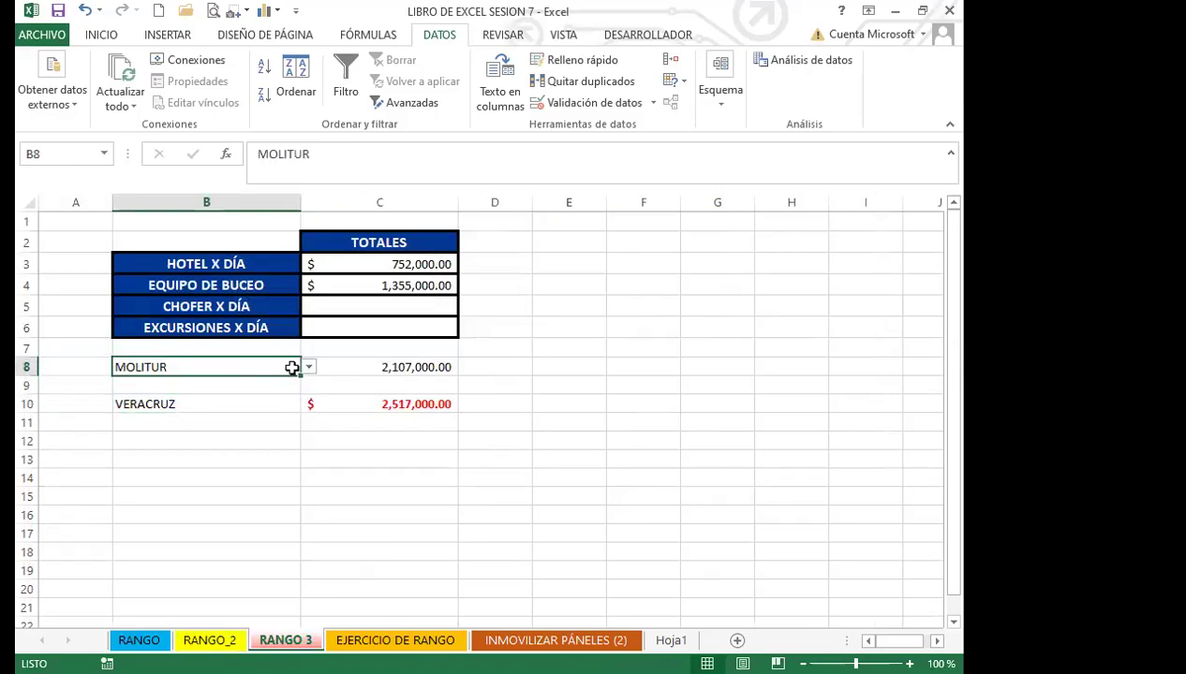
click(309, 367)
click(165, 408)
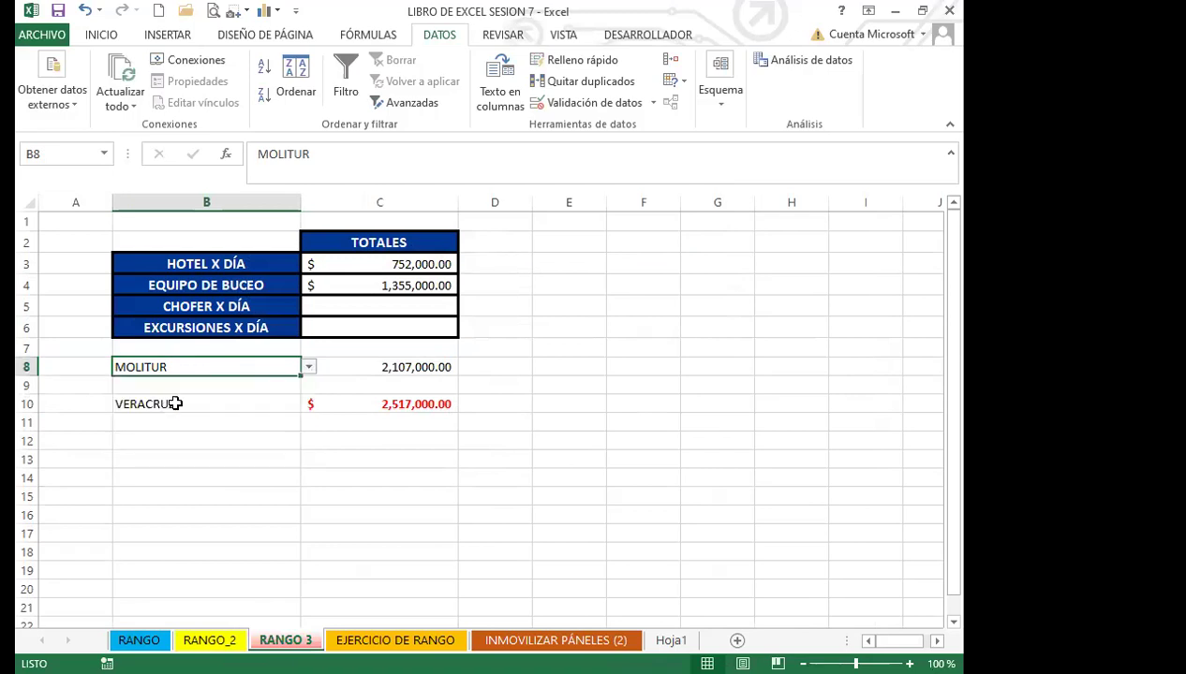
click(309, 367)
click(147, 395)
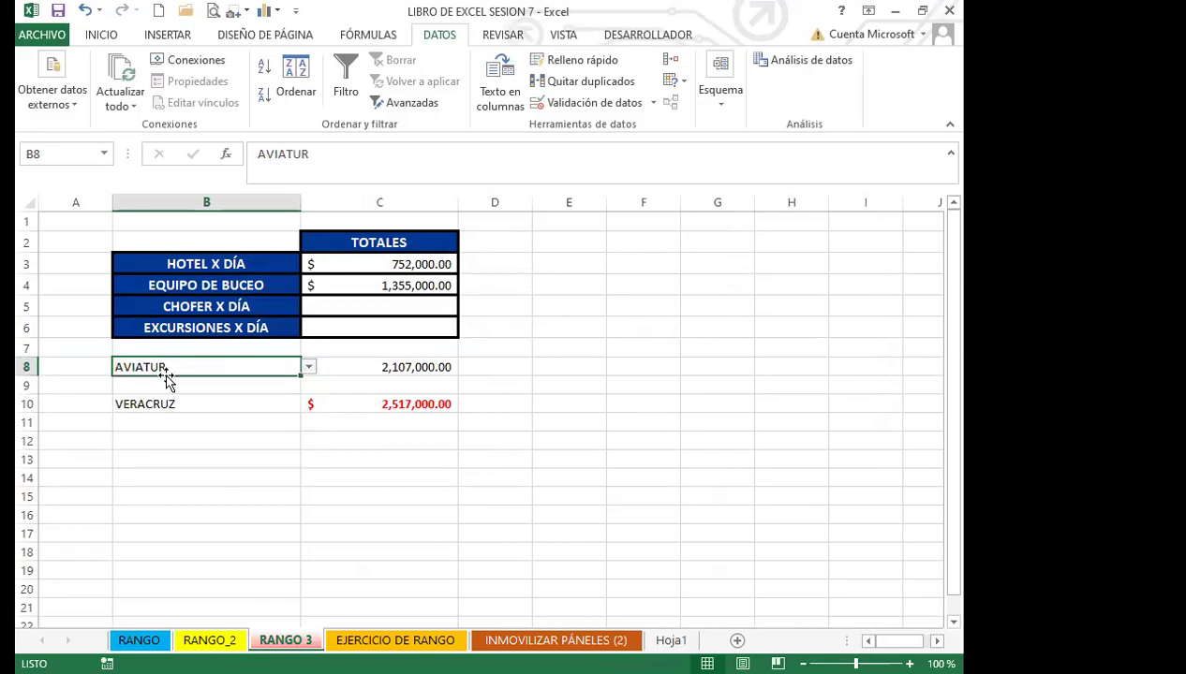
Step: Choose VERACRUZ from the drop-down list in B8 and ALIANZAS from the one in B10 of the RANGO 3 sheet
click(308, 367)
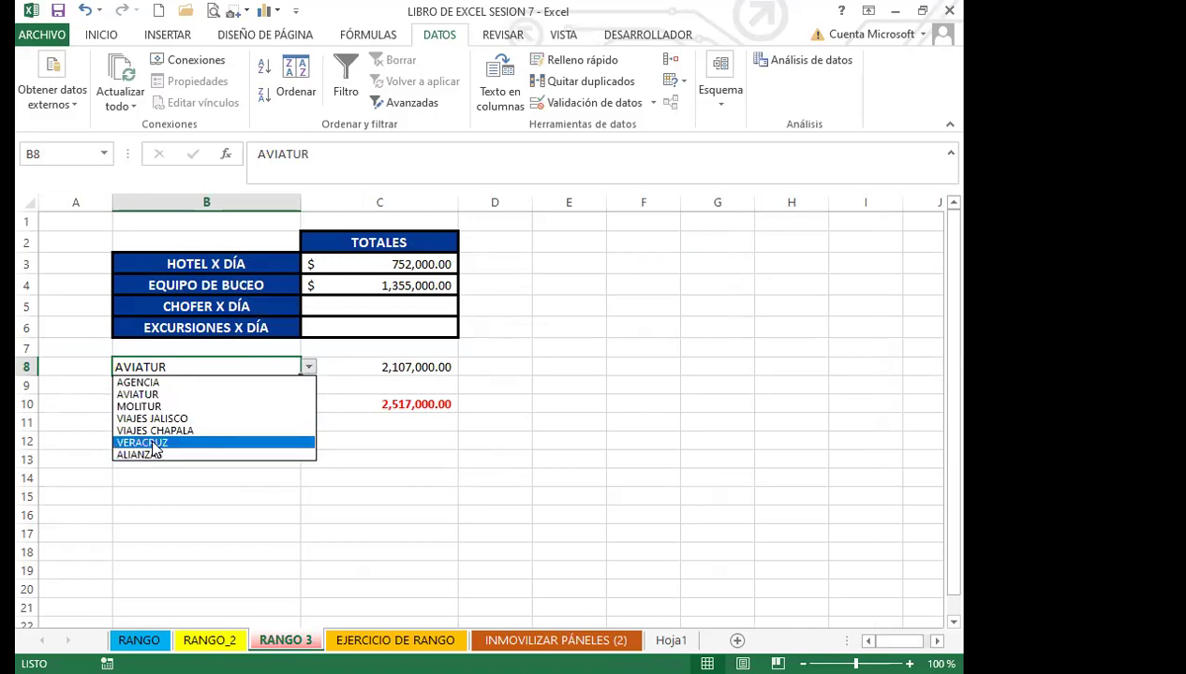
click(164, 443)
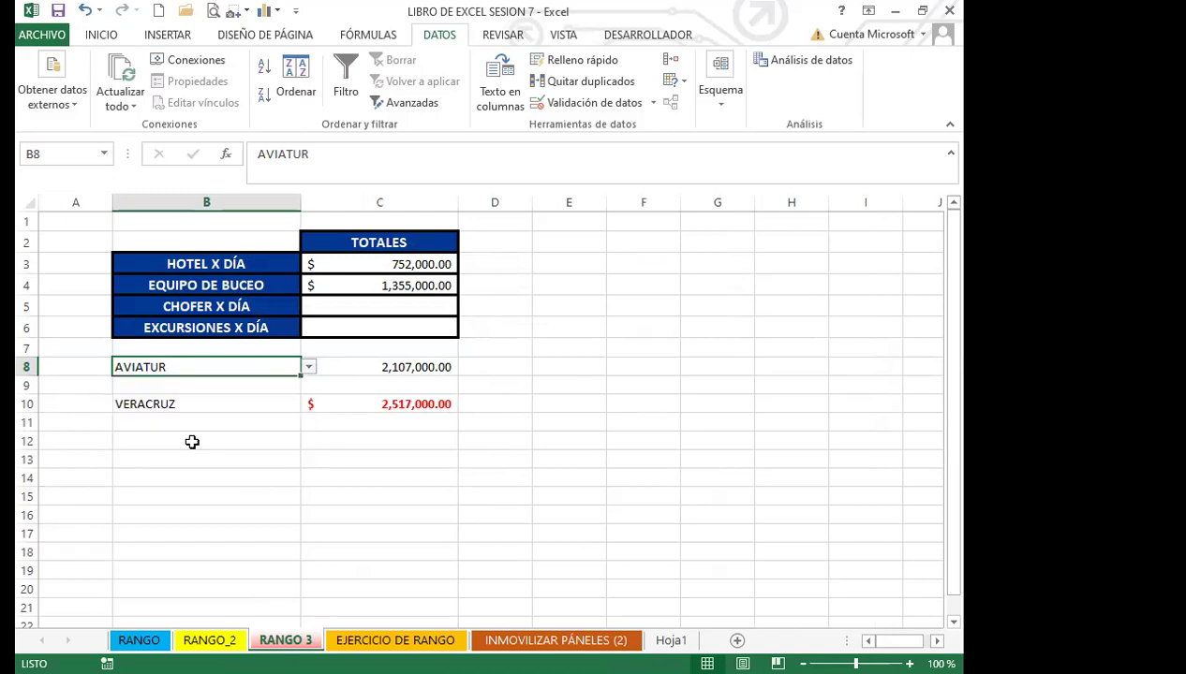
click(273, 404)
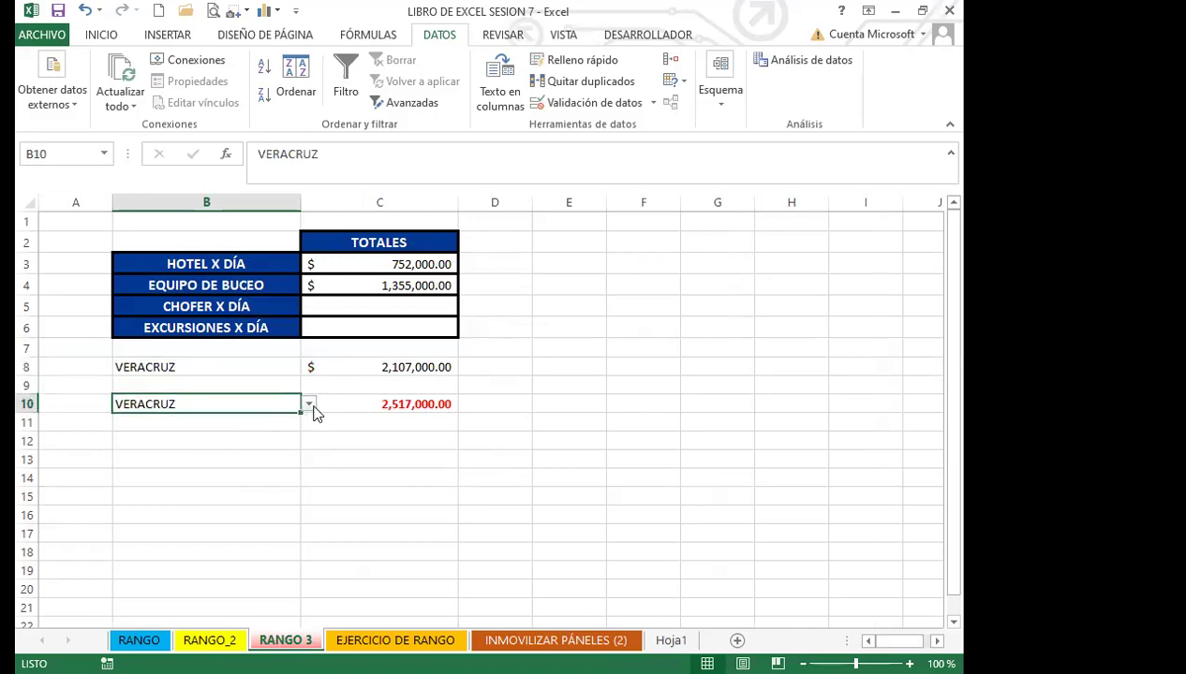
click(310, 405)
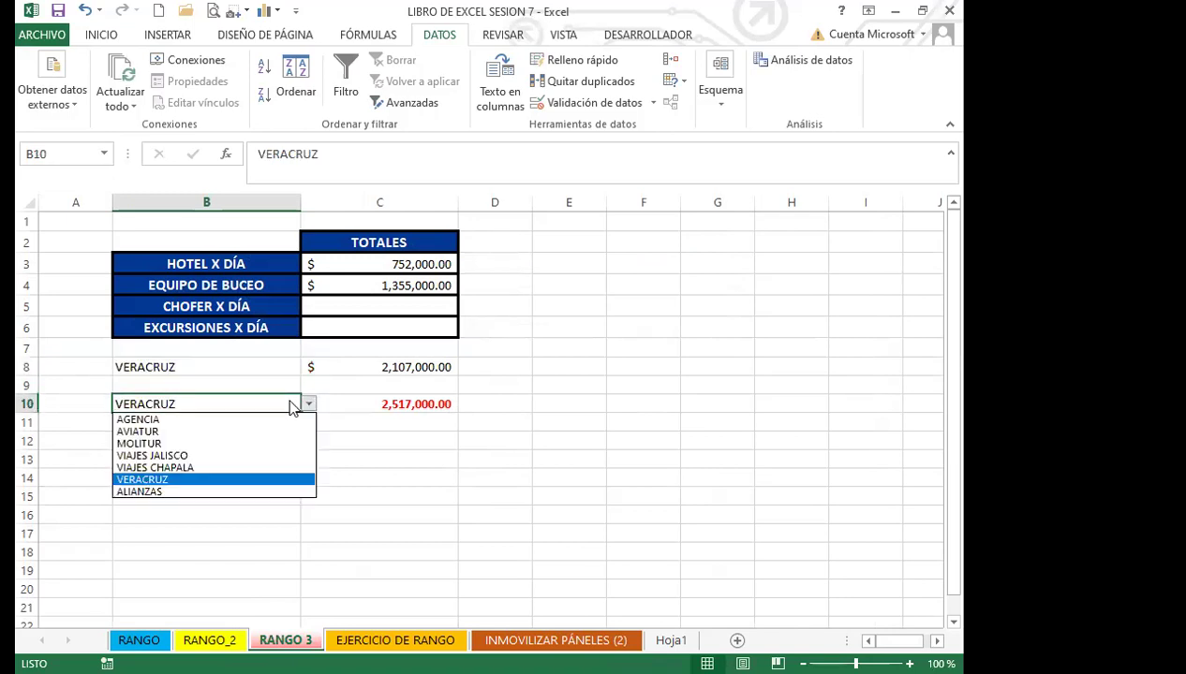
click(134, 492)
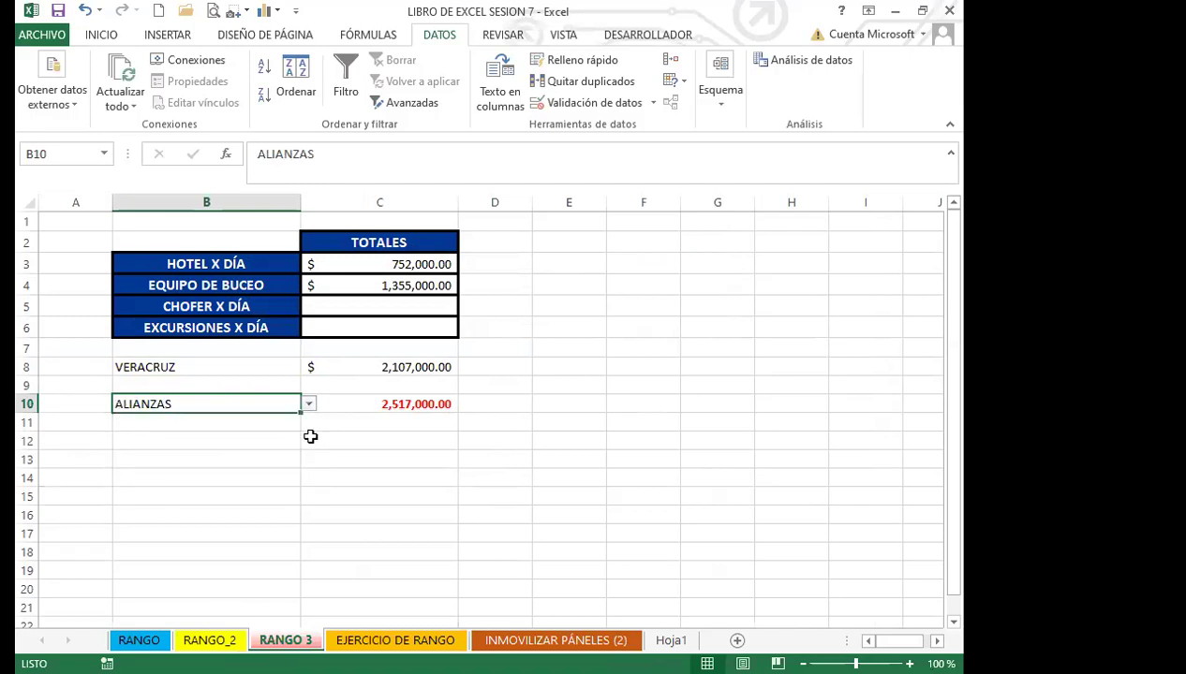
click(354, 408)
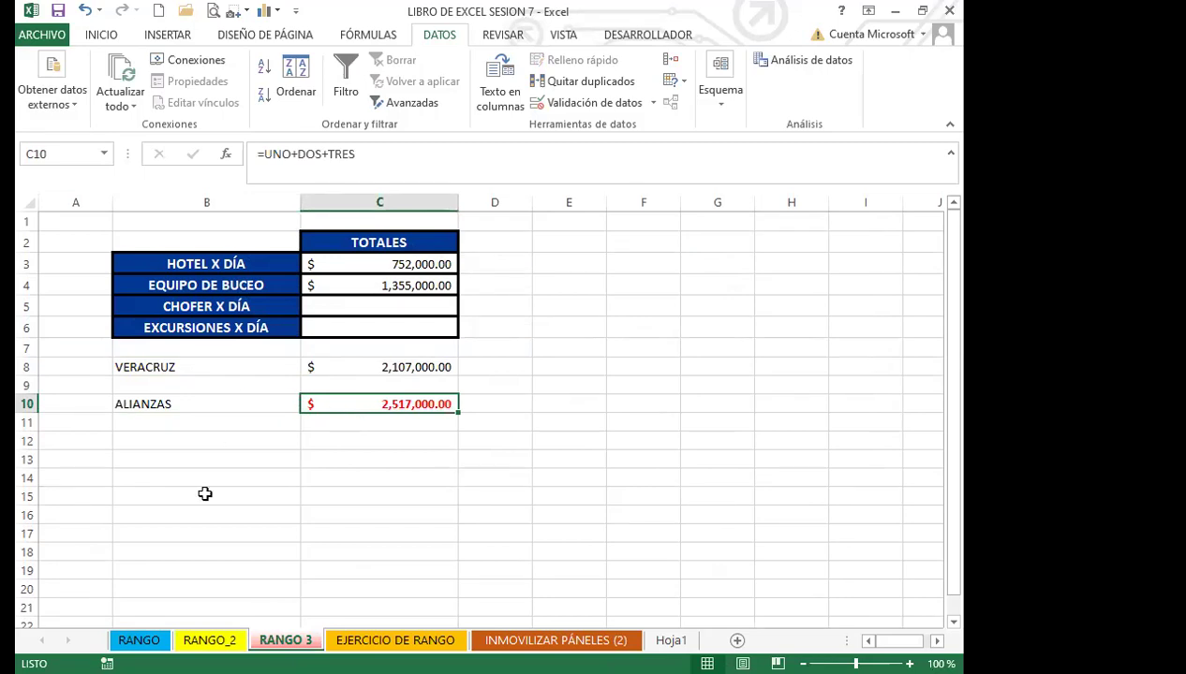
click(210, 640)
drag(201, 446, 200, 473)
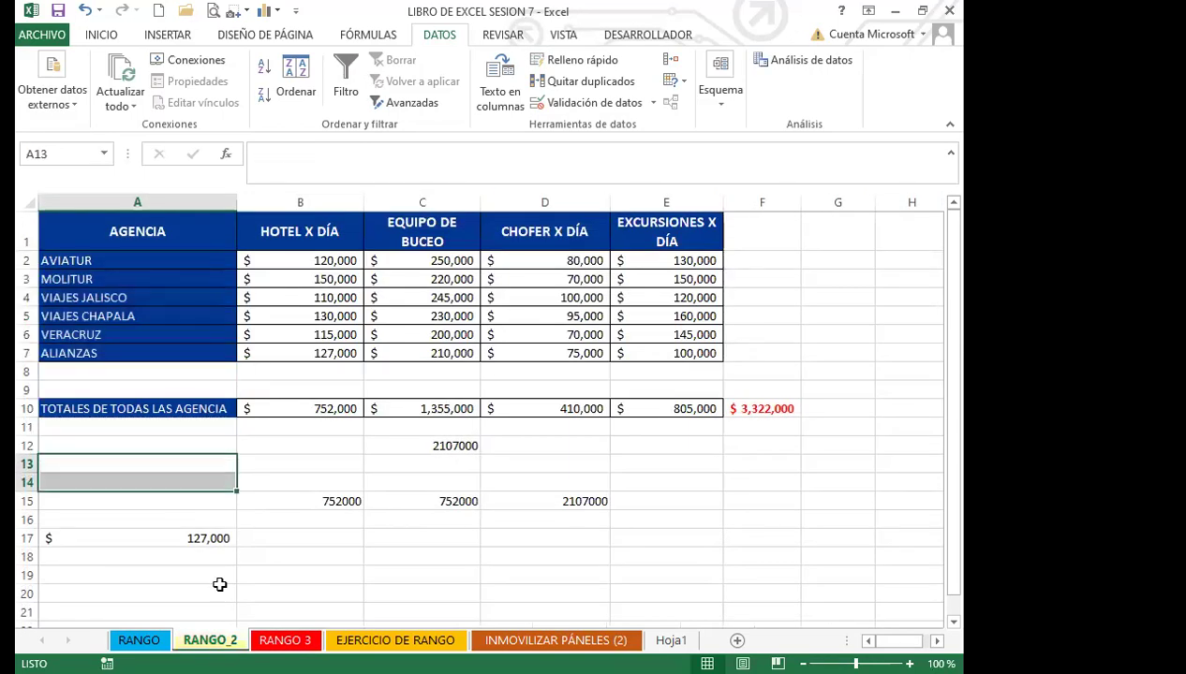
click(285, 640)
click(333, 461)
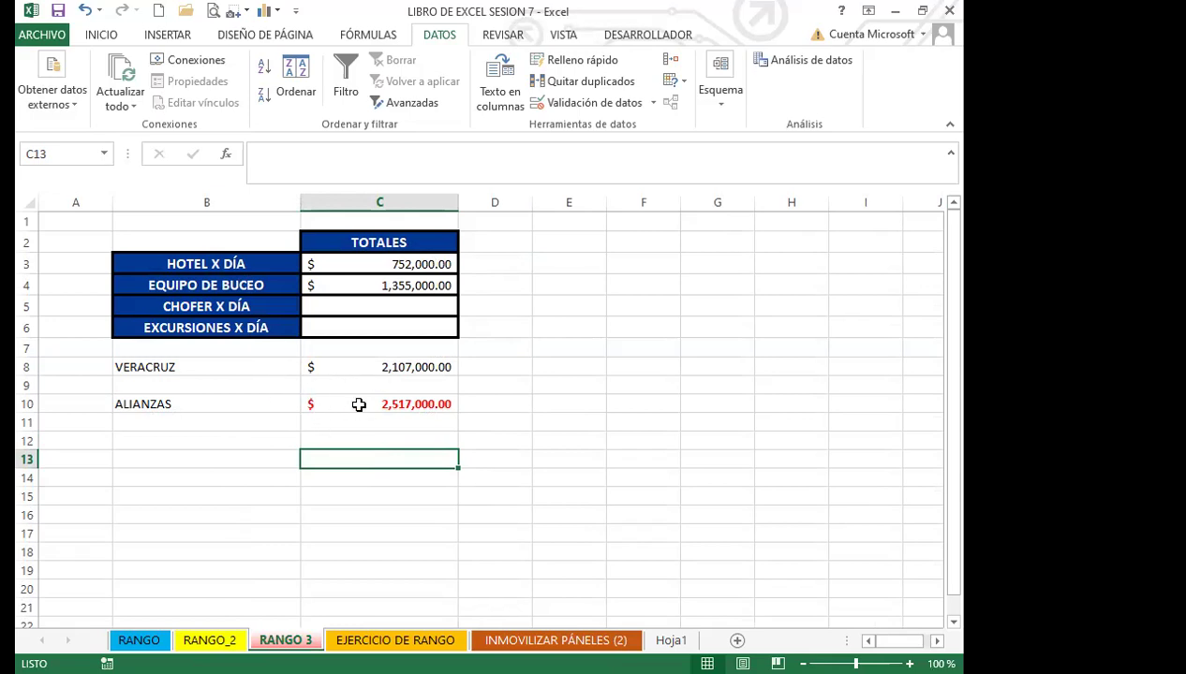
click(359, 404)
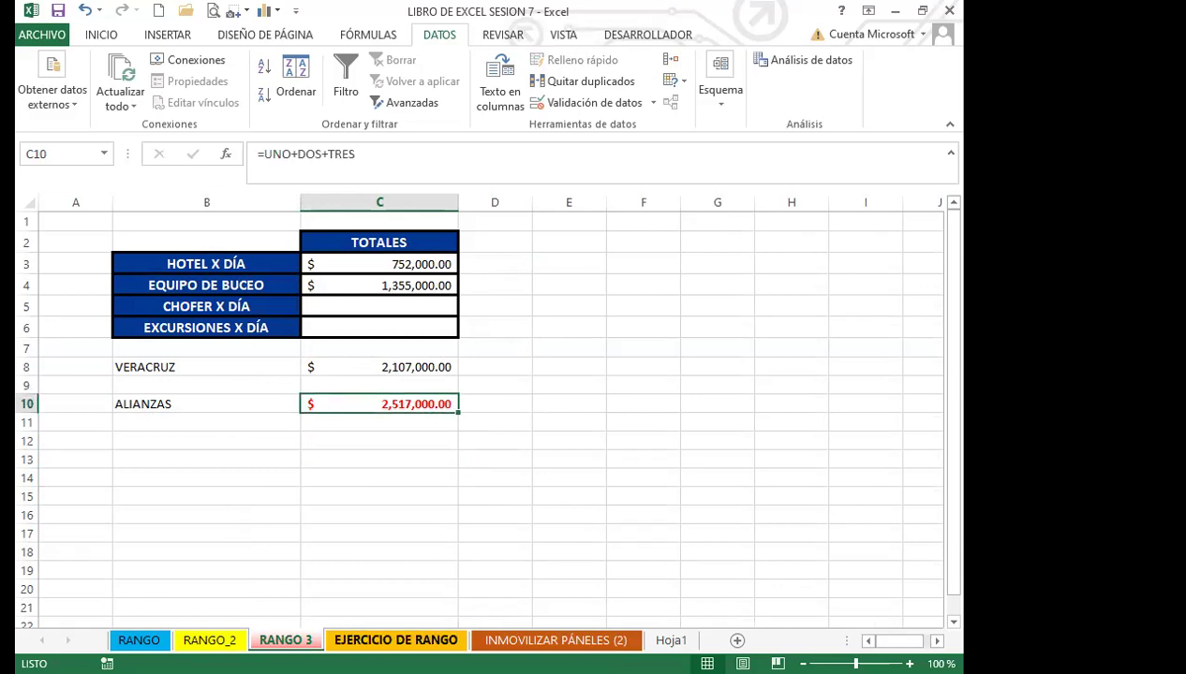
Step: Examine the denominations and their bill counts in the CAJA REGISTRADORA table on the EJERCICIO DE RANGO sheet
click(356, 640)
click(505, 551)
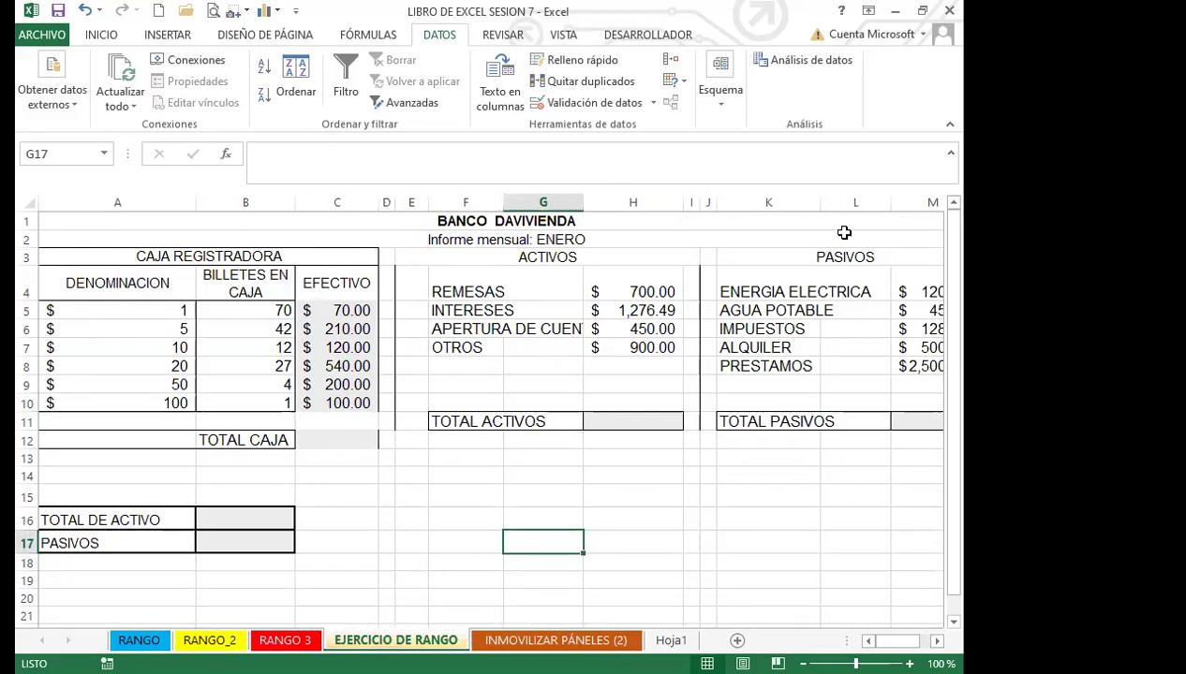
click(446, 488)
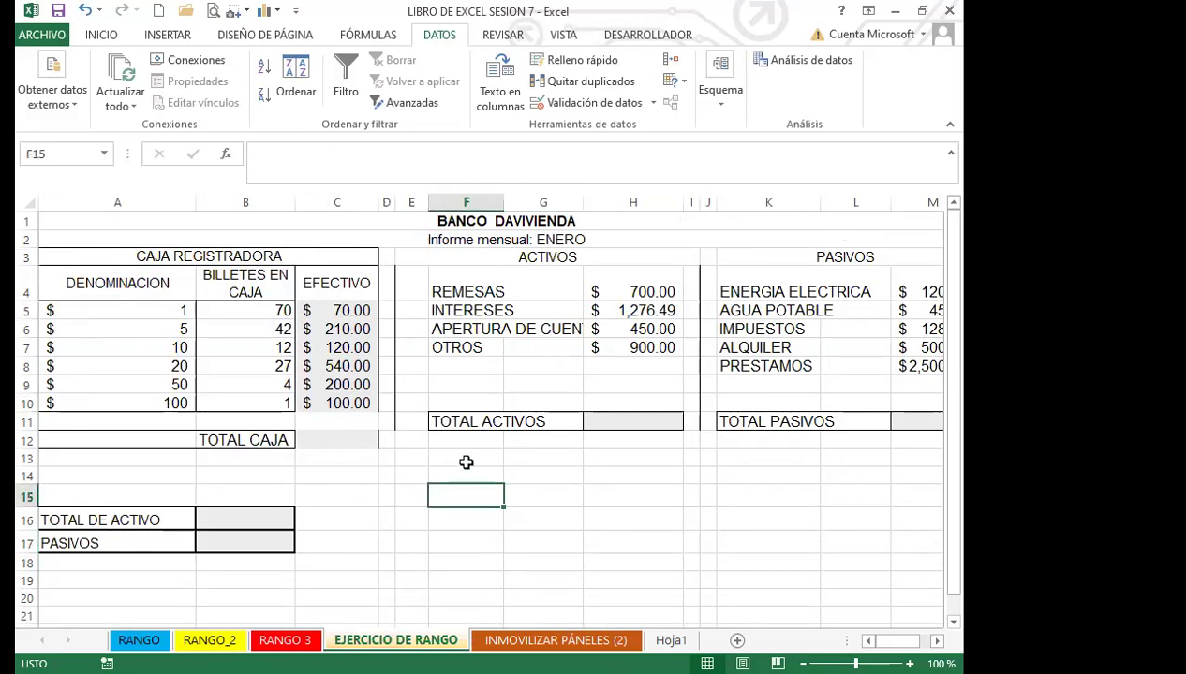
click(551, 488)
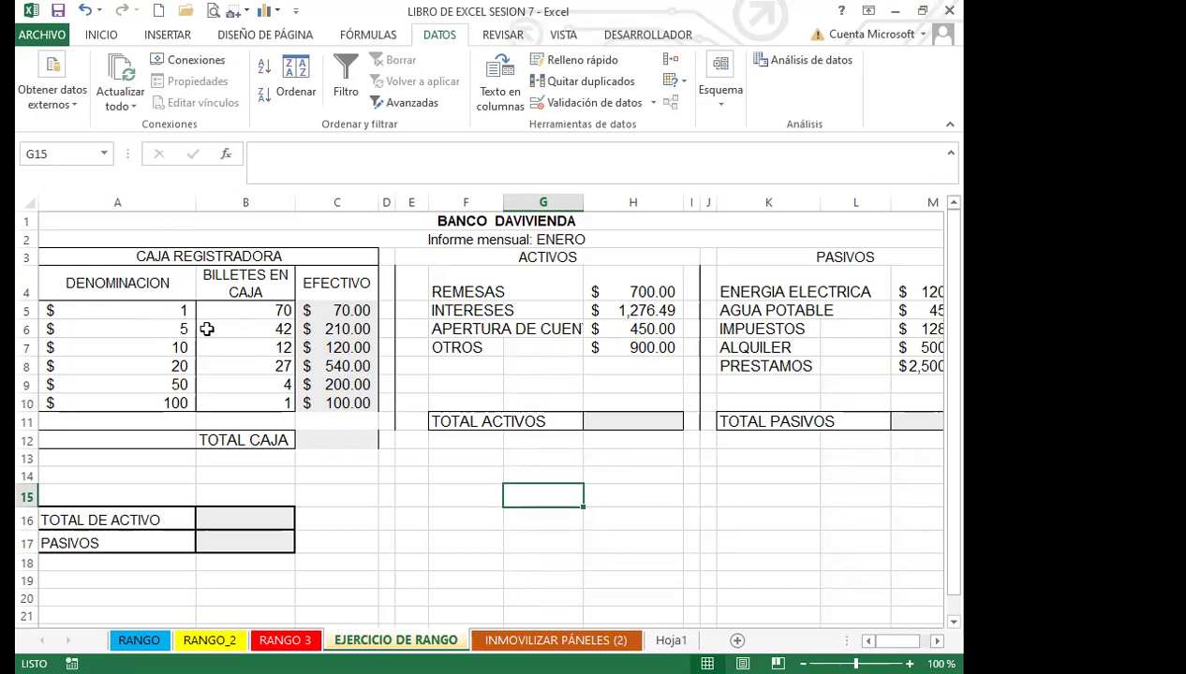
click(114, 285)
click(140, 315)
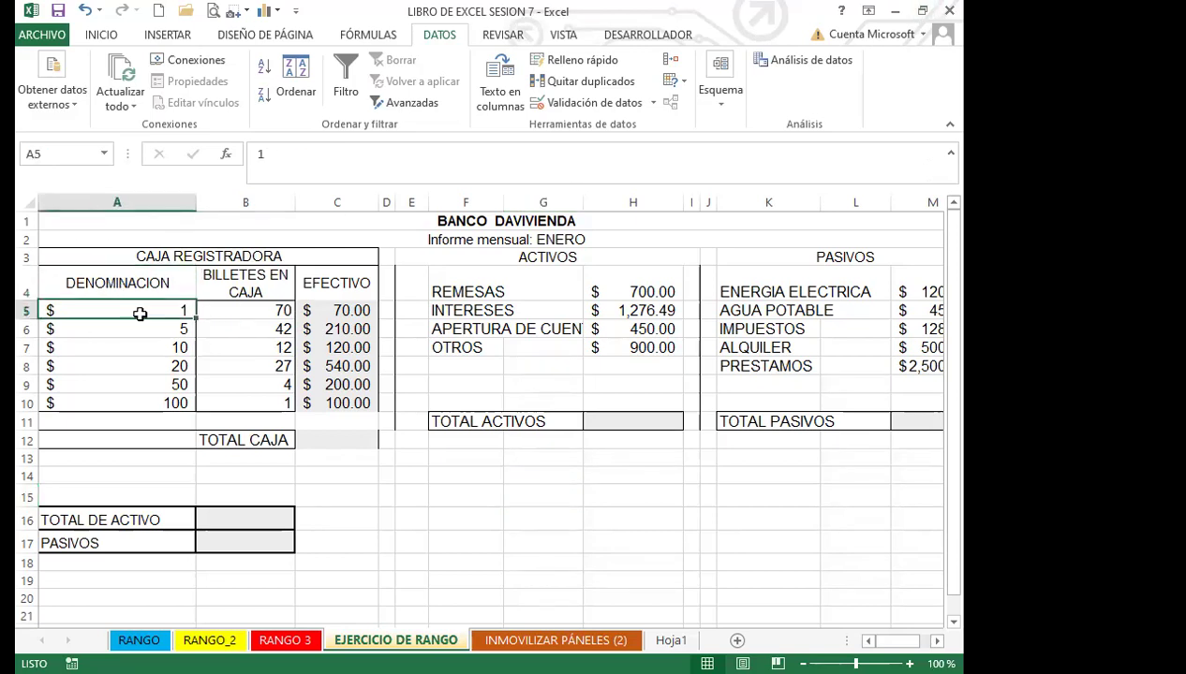
click(139, 329)
click(143, 346)
click(135, 367)
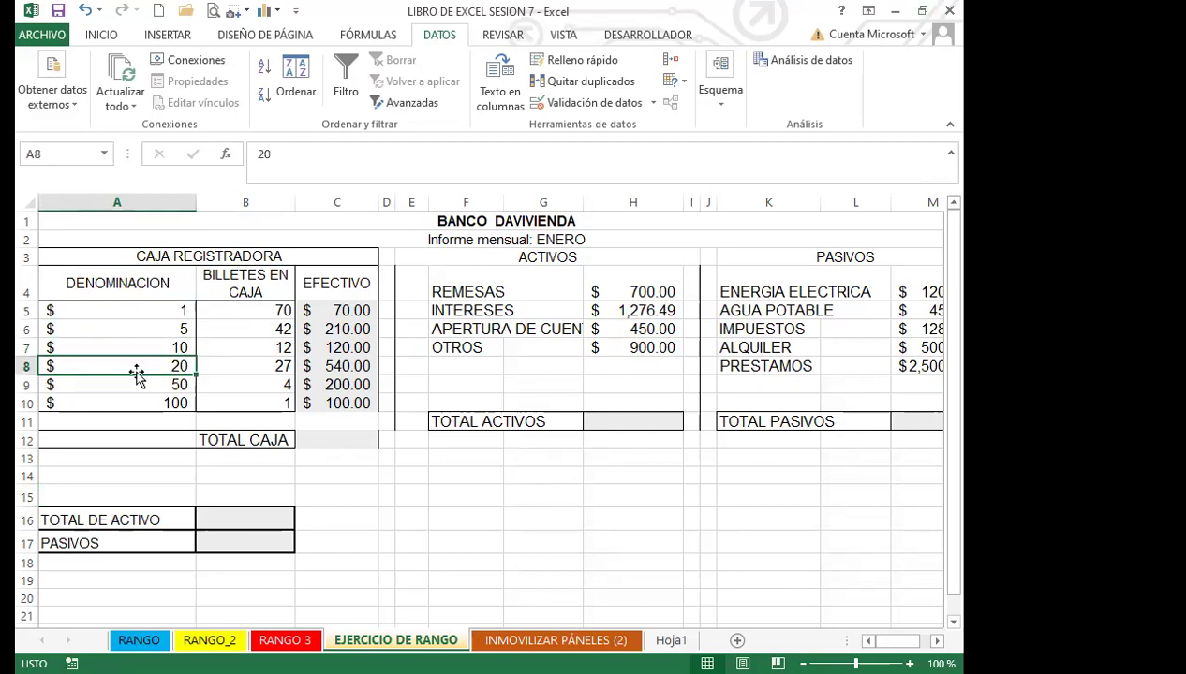
click(232, 310)
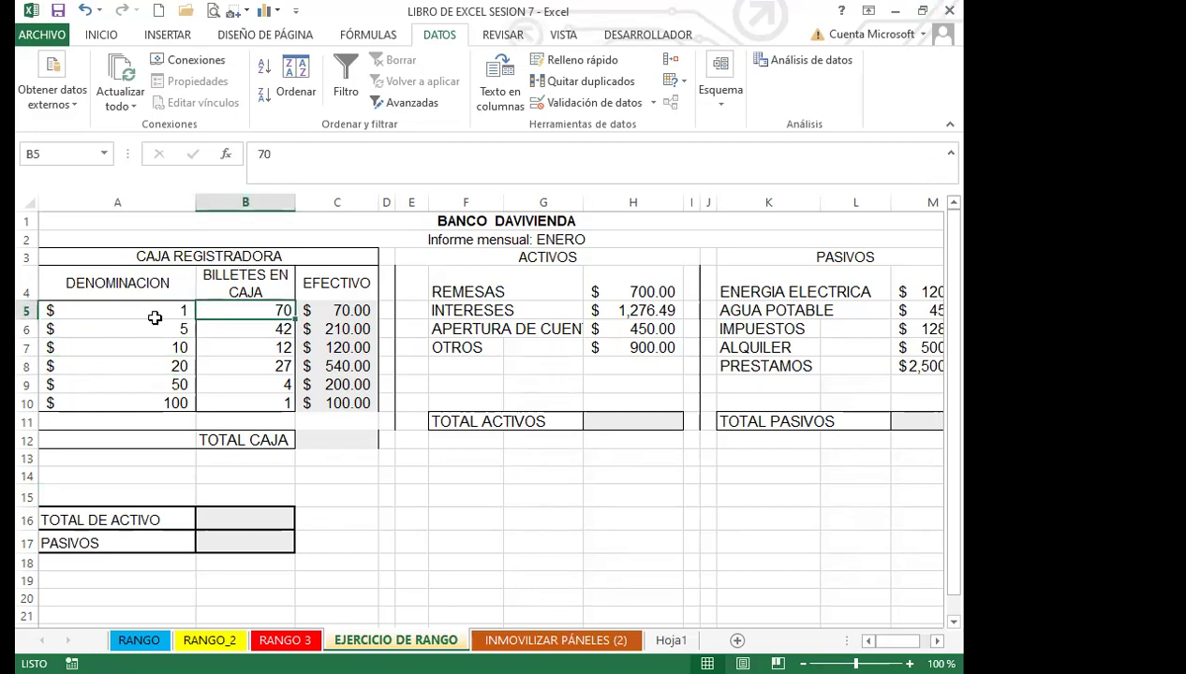
click(119, 312)
click(240, 309)
click(151, 314)
click(236, 328)
click(152, 345)
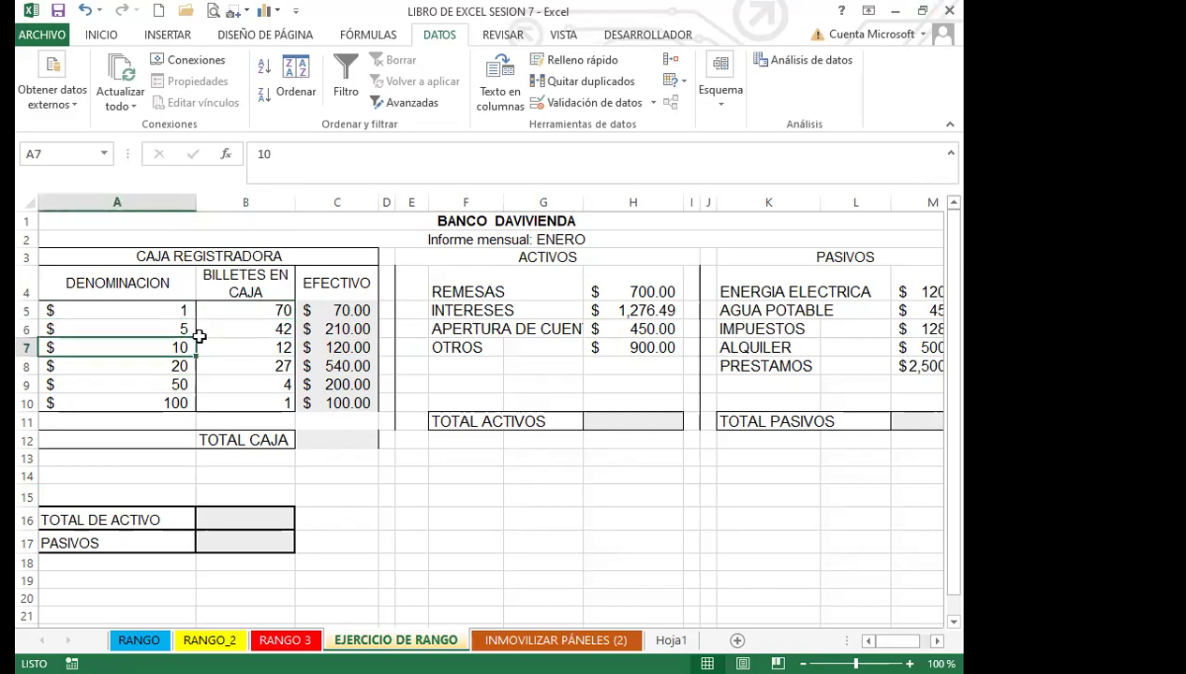
click(241, 345)
click(153, 364)
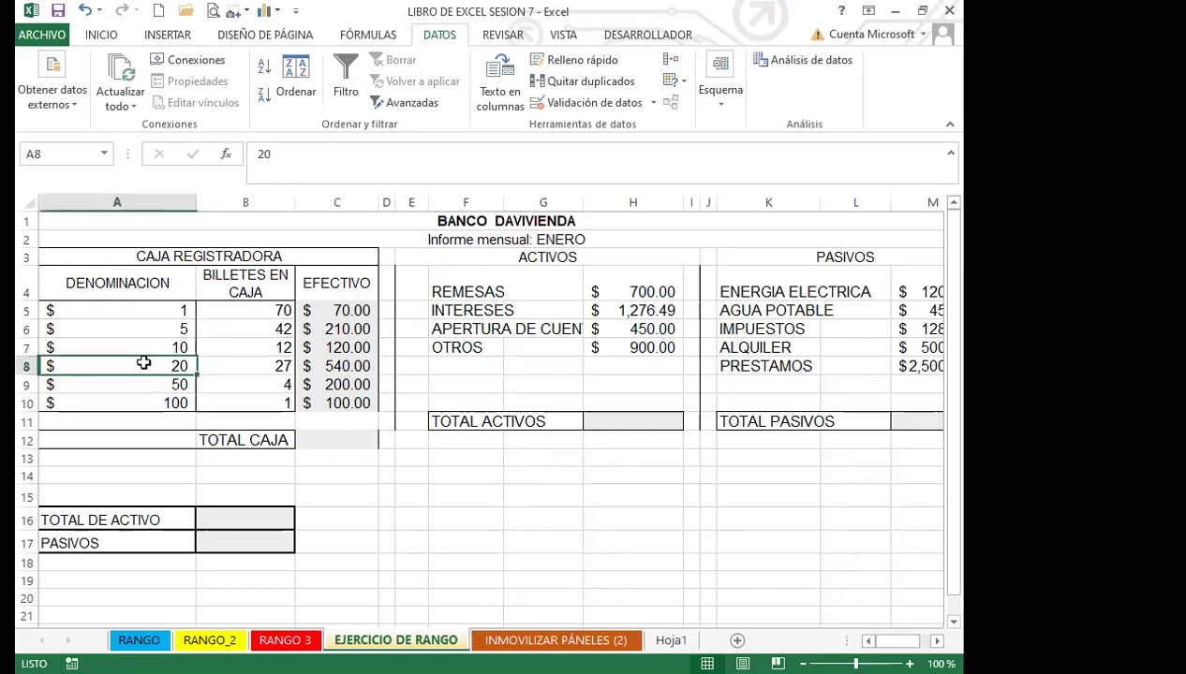
click(243, 361)
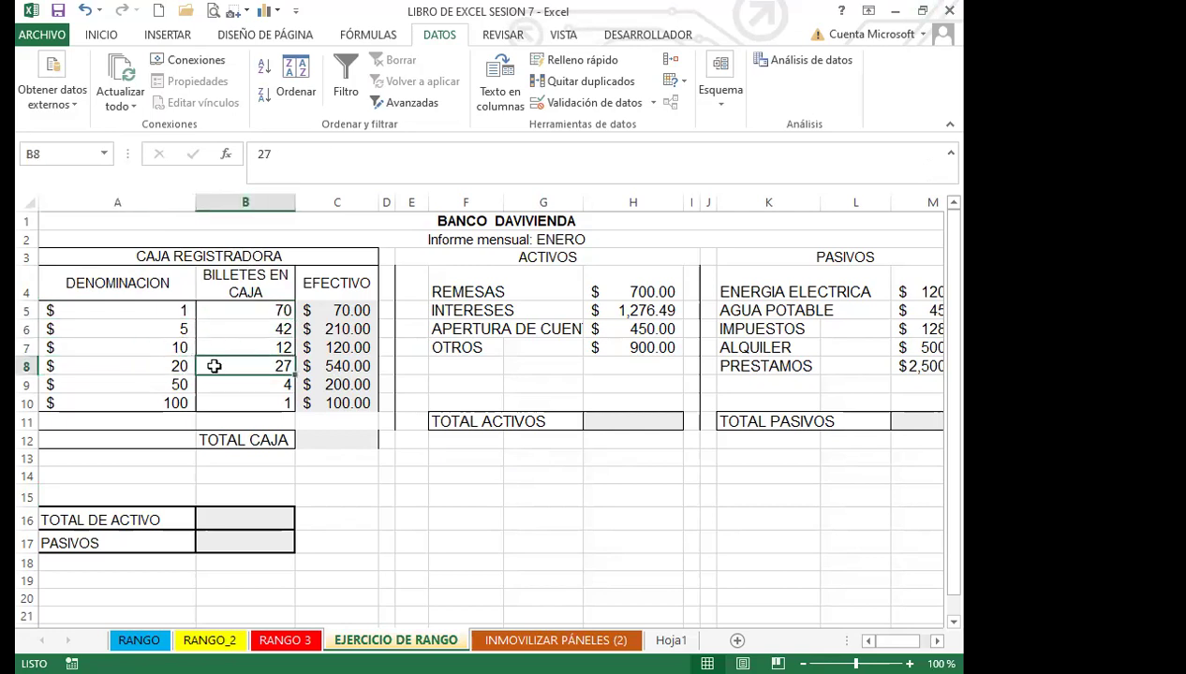
Step: Fill the EFECTIVO formula =A5*B5 from C5 down through C10
click(339, 311)
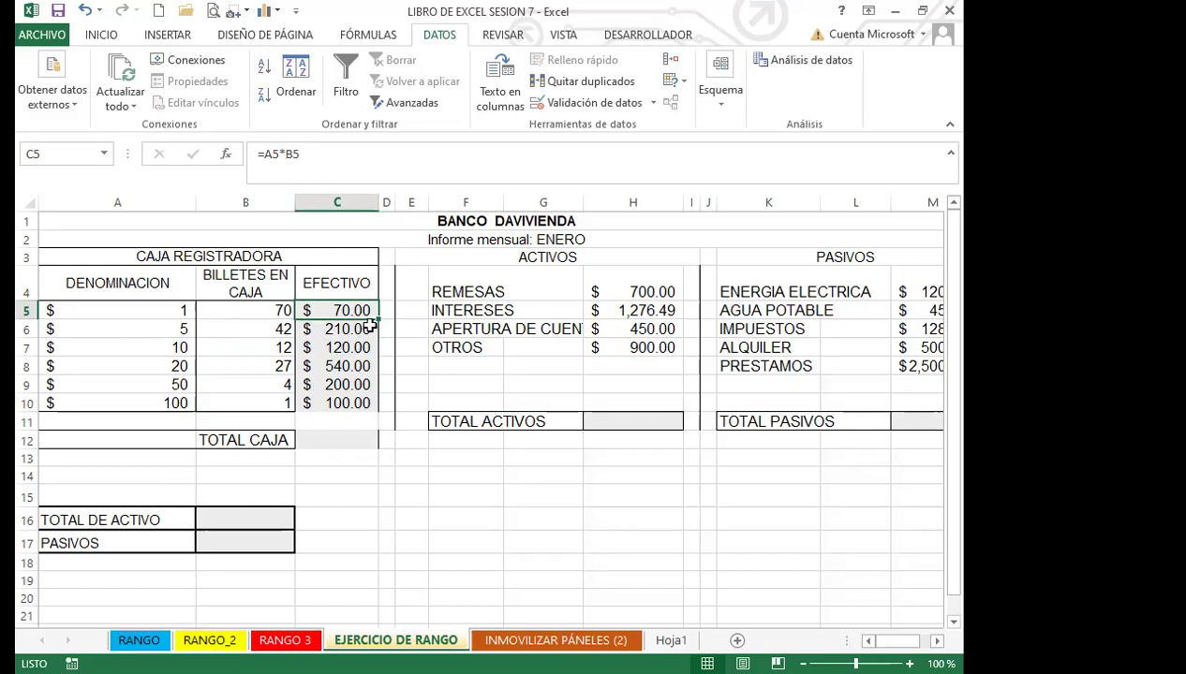
drag(377, 320, 379, 410)
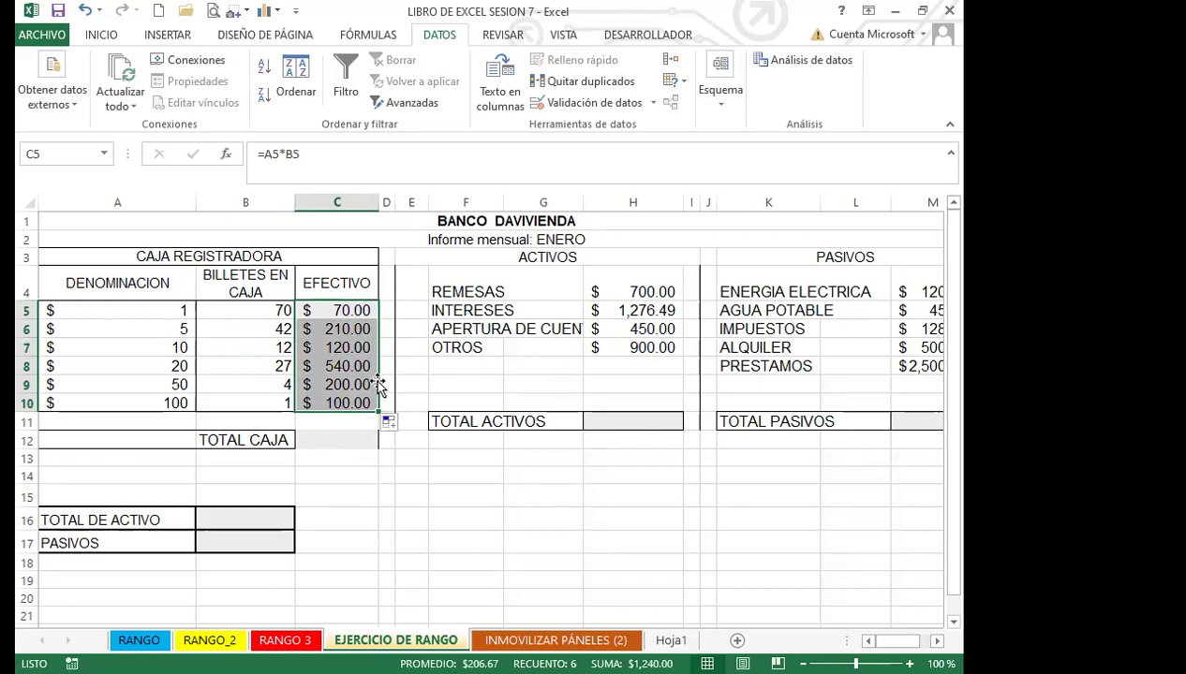
Step: Total the EFECTIVO column in TOTAL CAJA cell C12 with =SUMA(C5:C11) and make the result bold
click(325, 440)
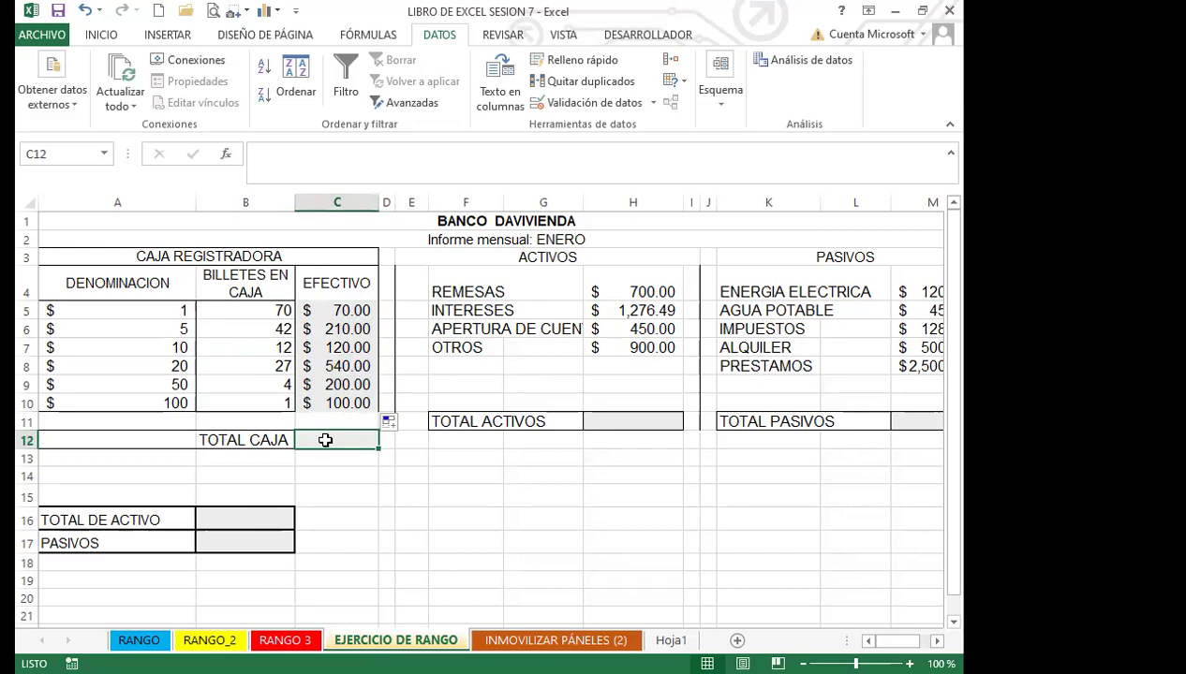
click(111, 36)
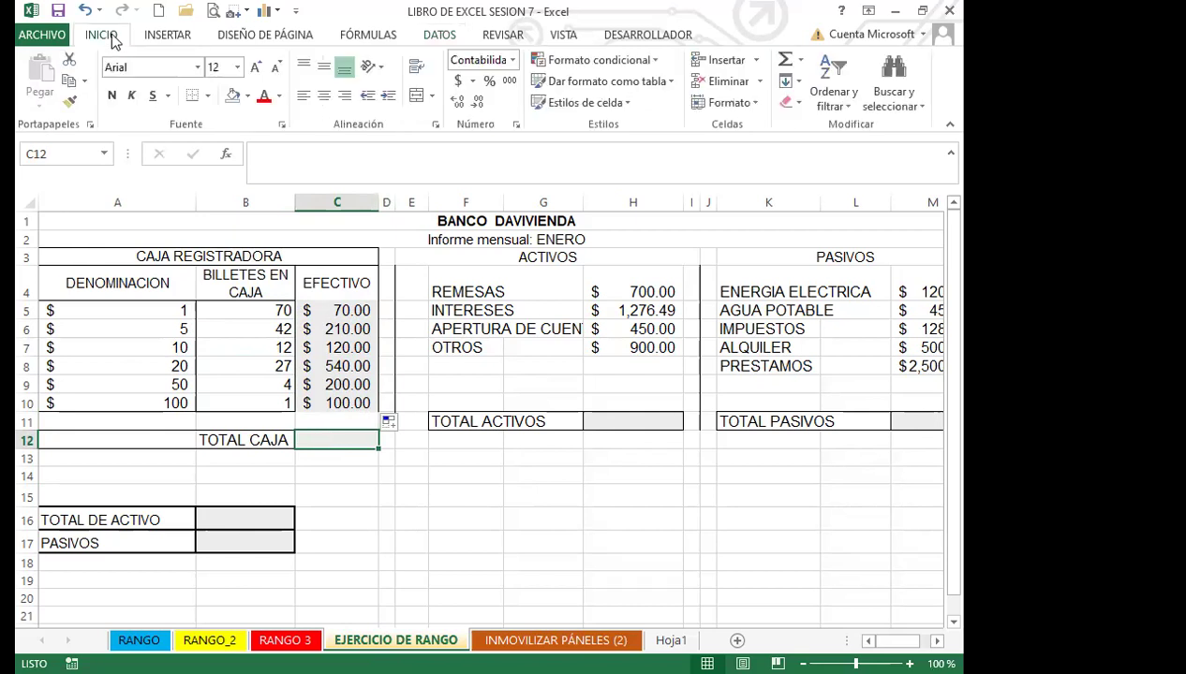
click(785, 60)
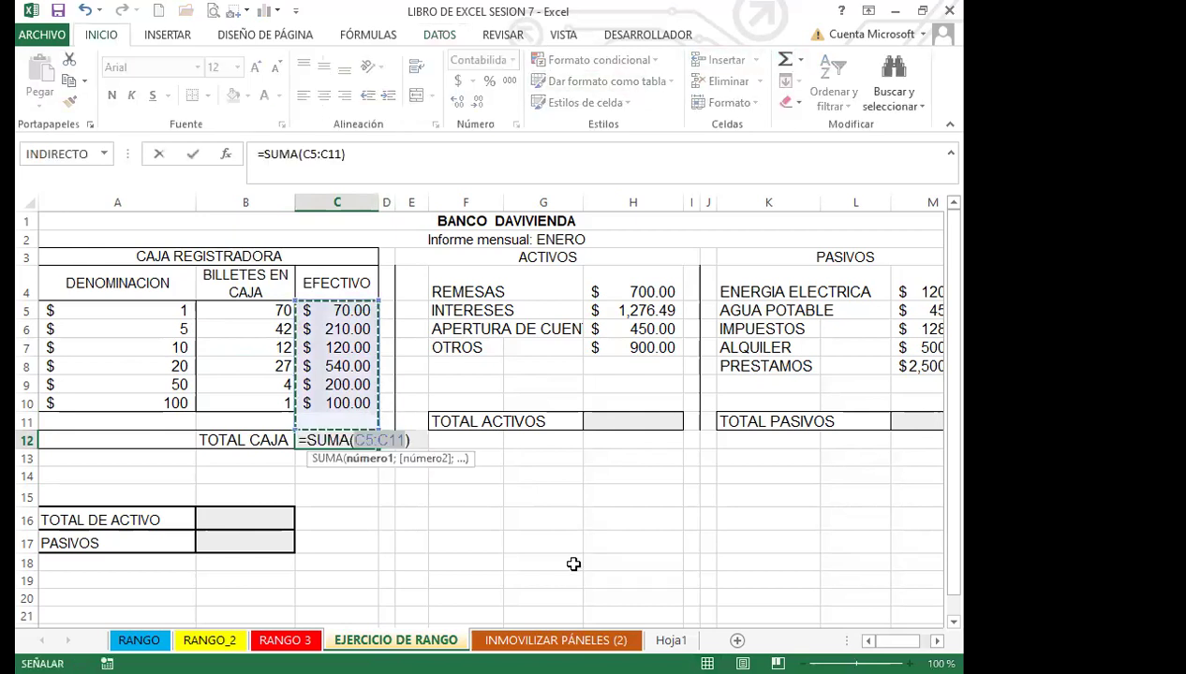
key(Return)
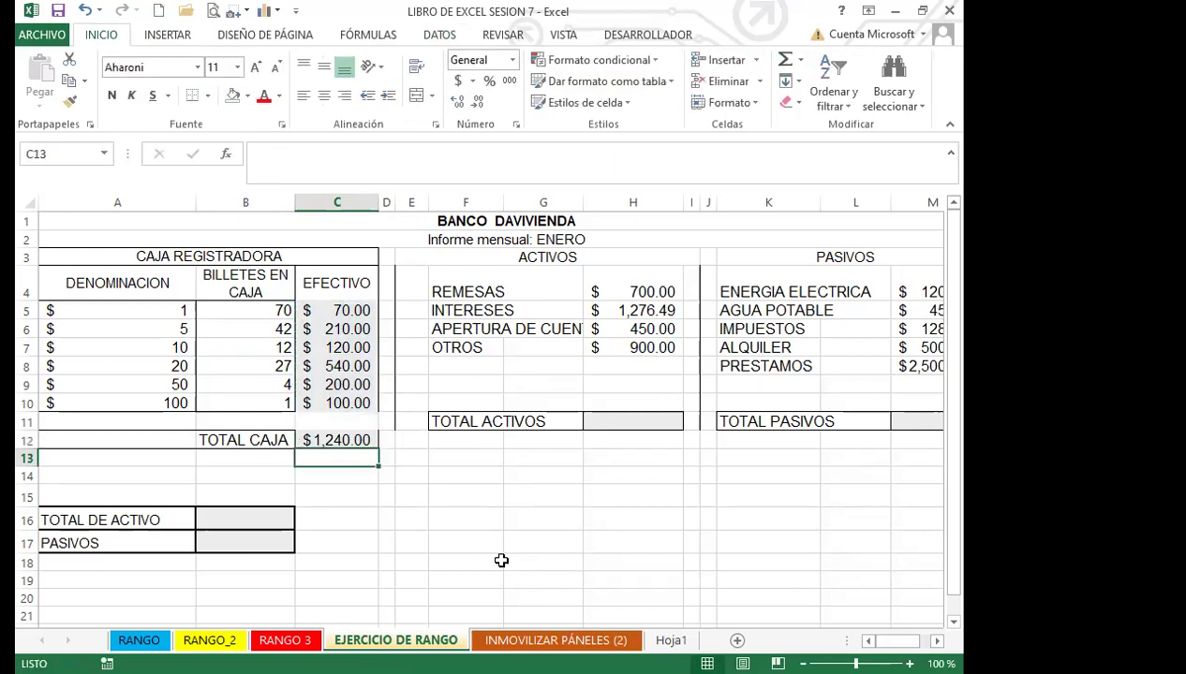
click(340, 439)
click(111, 94)
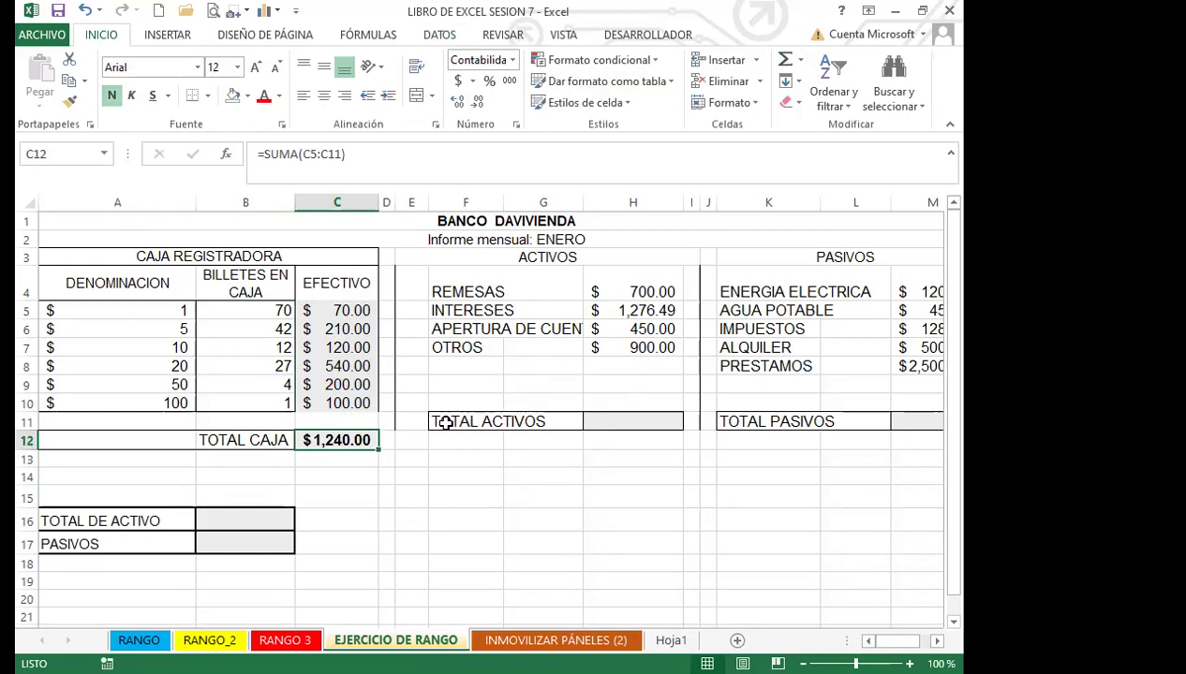
Step: Sum the ACTIVOS amounts into the TOTAL ACTIVOS cell H11
click(621, 421)
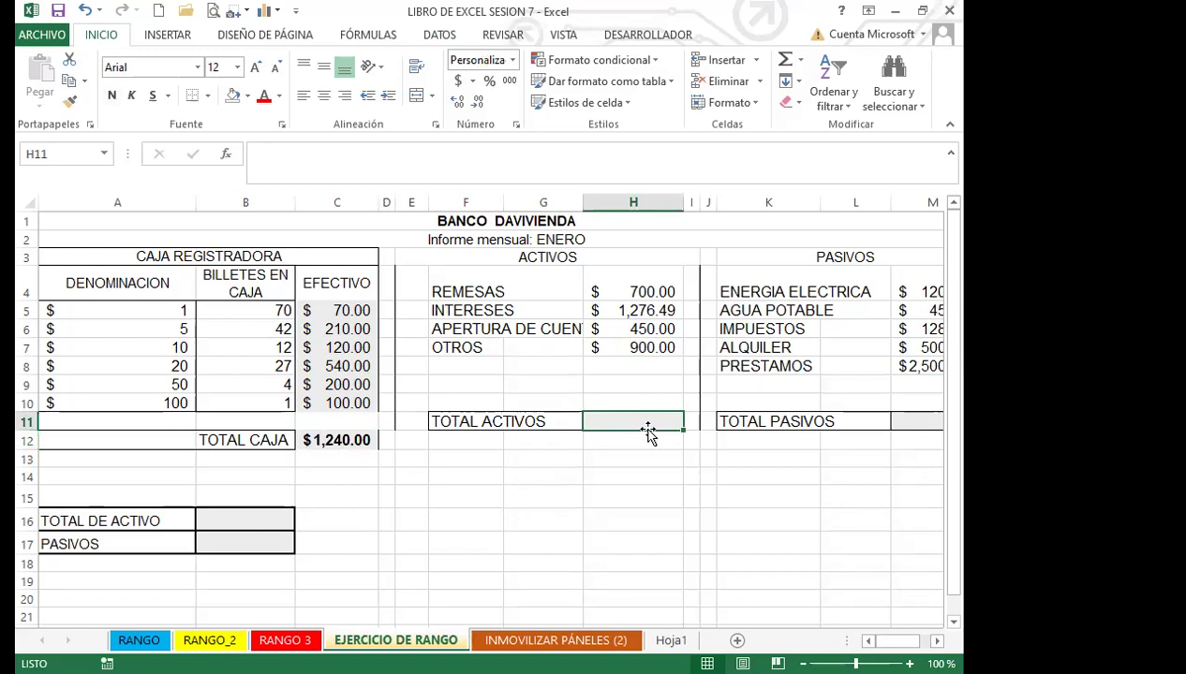
click(787, 61)
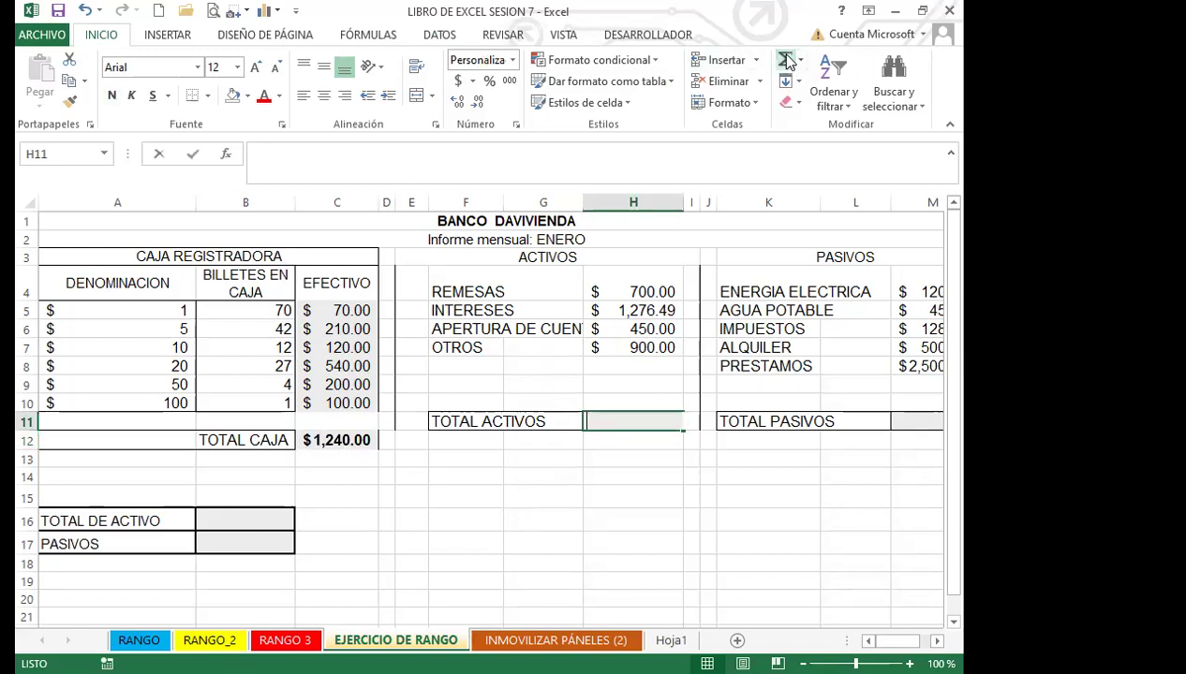
key(Return)
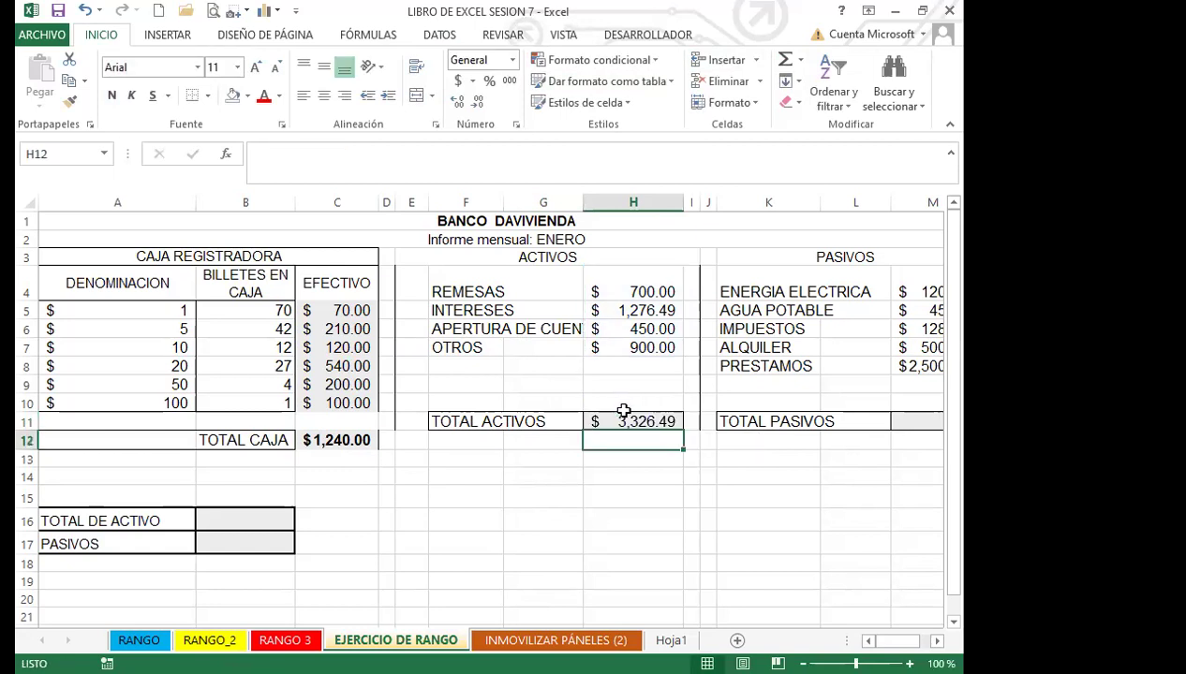
Step: Sum the PASIVOS amounts into the TOTAL PASIVOS cell M11 with =SUMA(M4:M10)
drag(895, 641, 907, 641)
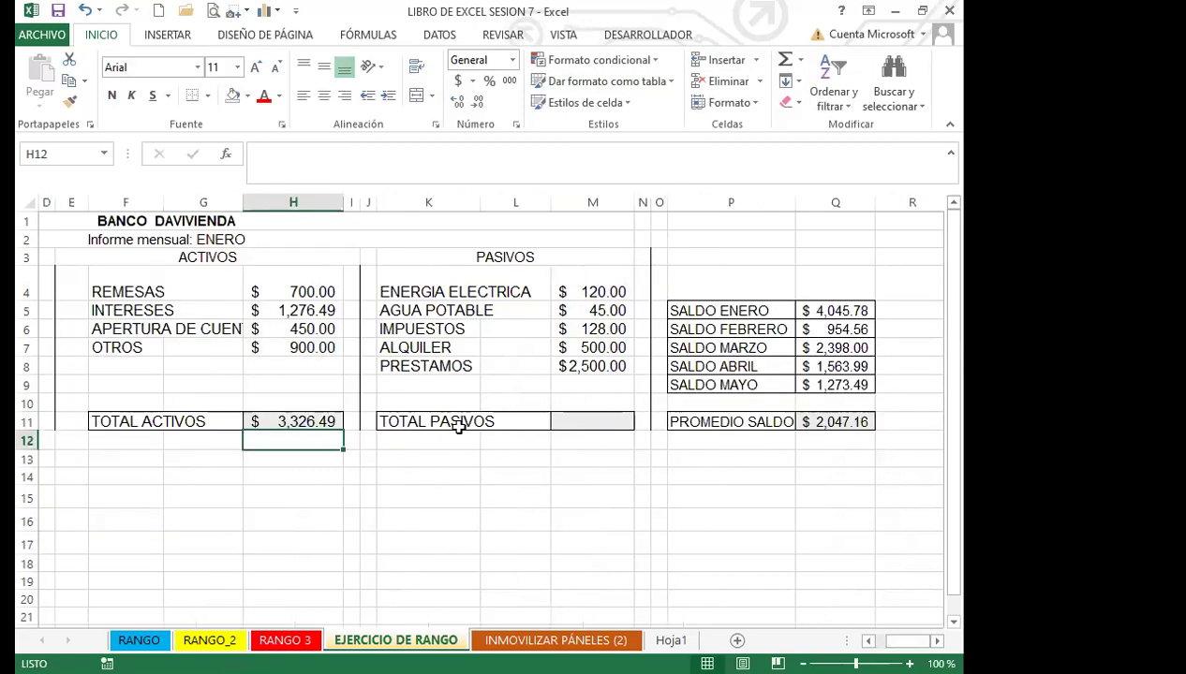
click(585, 413)
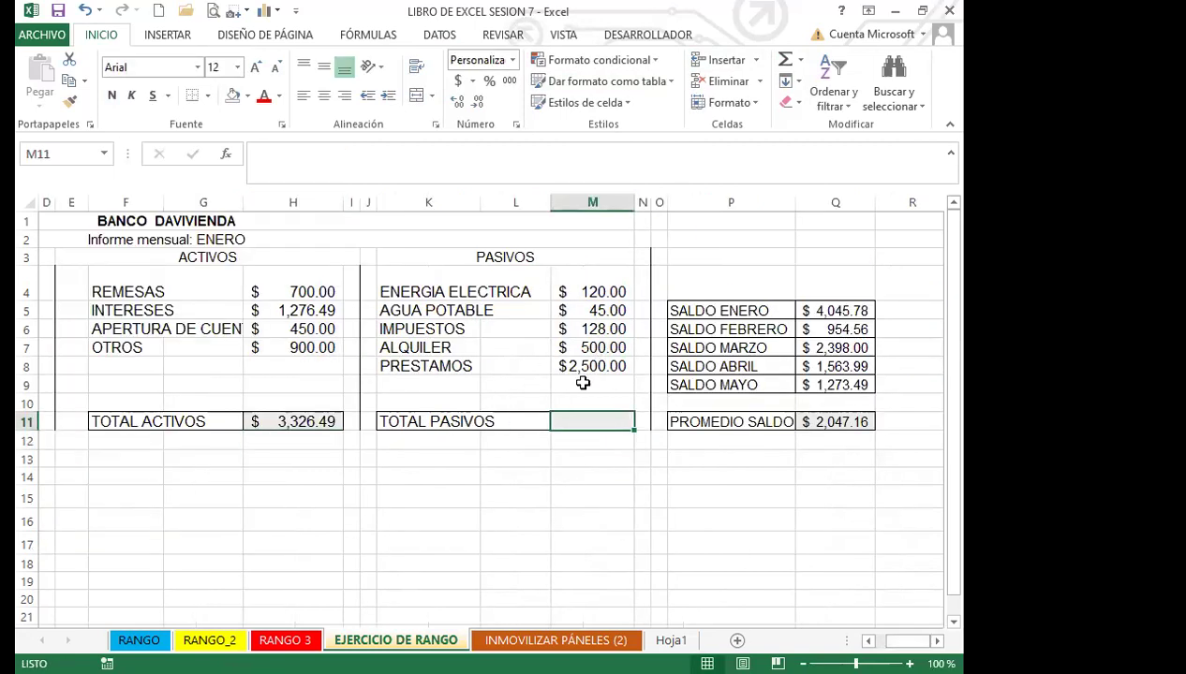
click(785, 61)
key(Return)
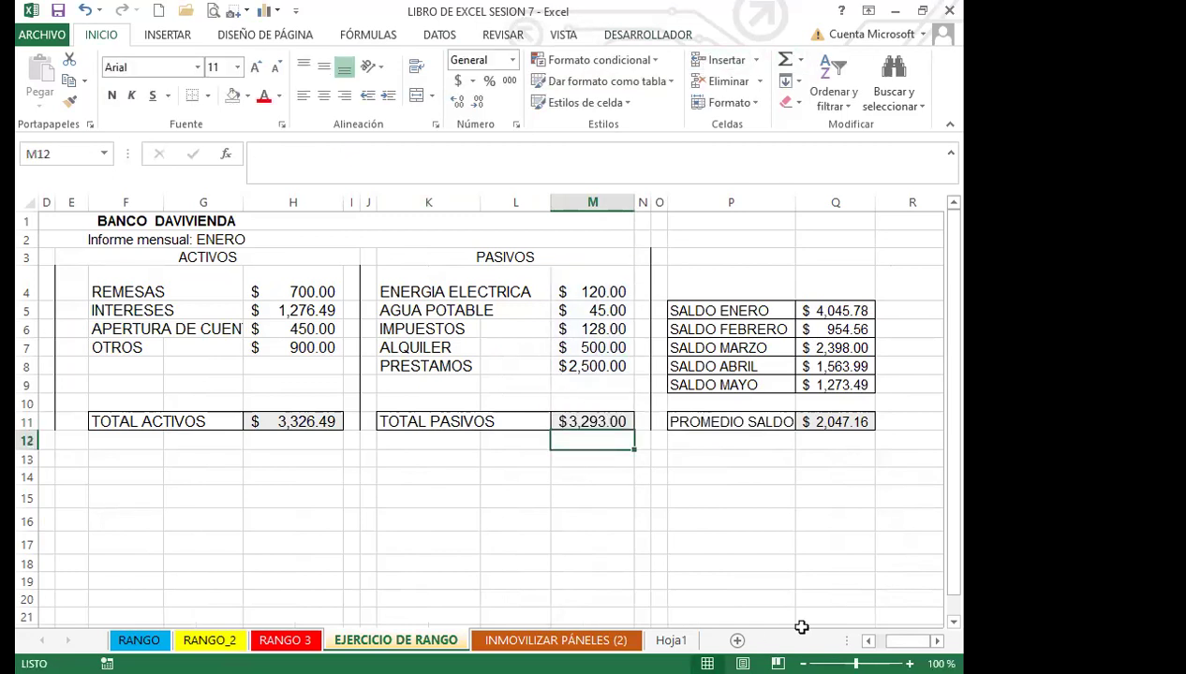
Step: Link the TOTAL DE ACTIVO cell B16 to the assets total with the formula =H11
scroll(779, 634, left, 3)
click(376, 530)
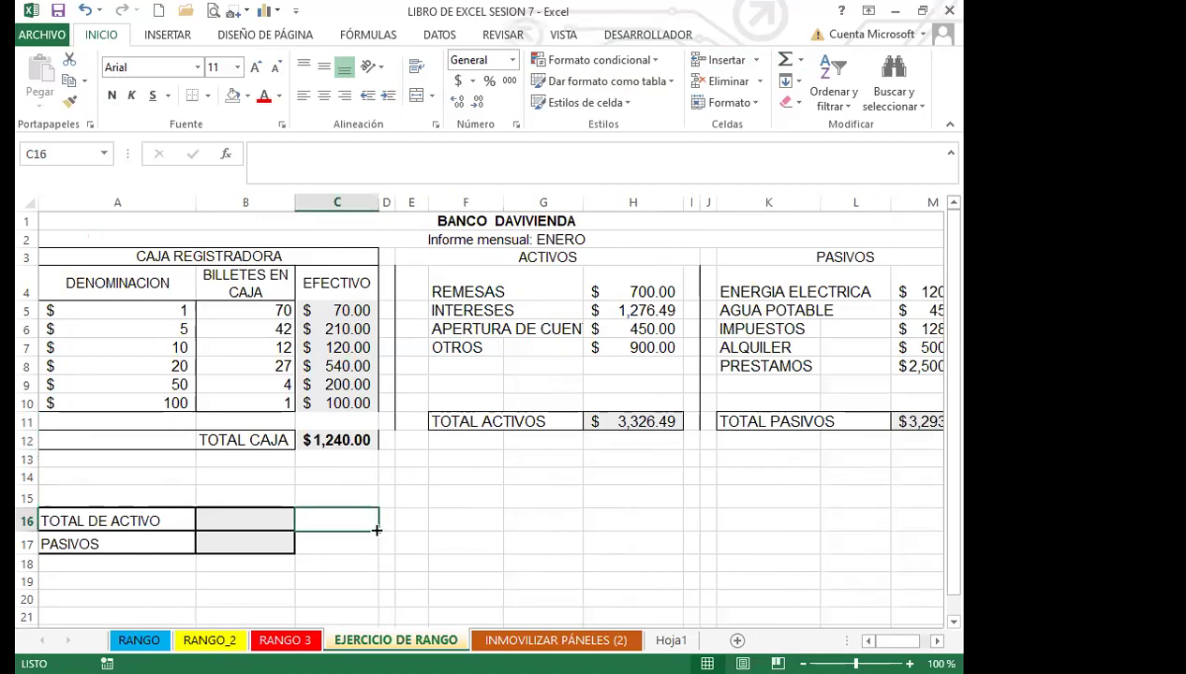
click(217, 520)
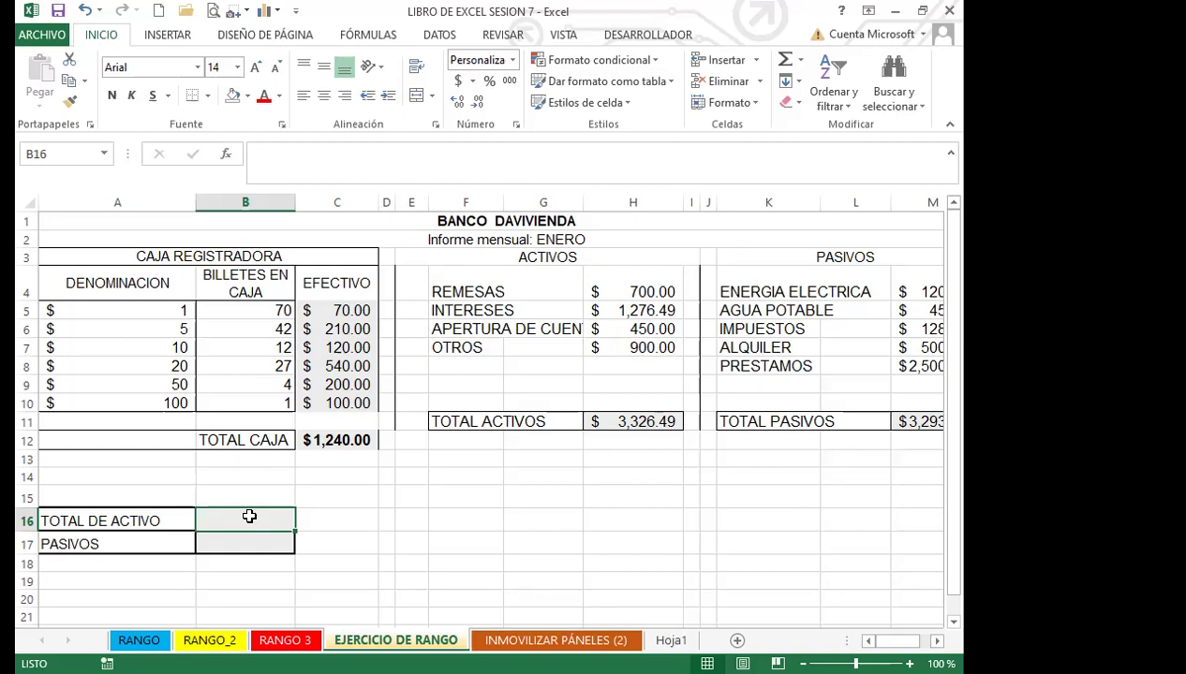
text(=)
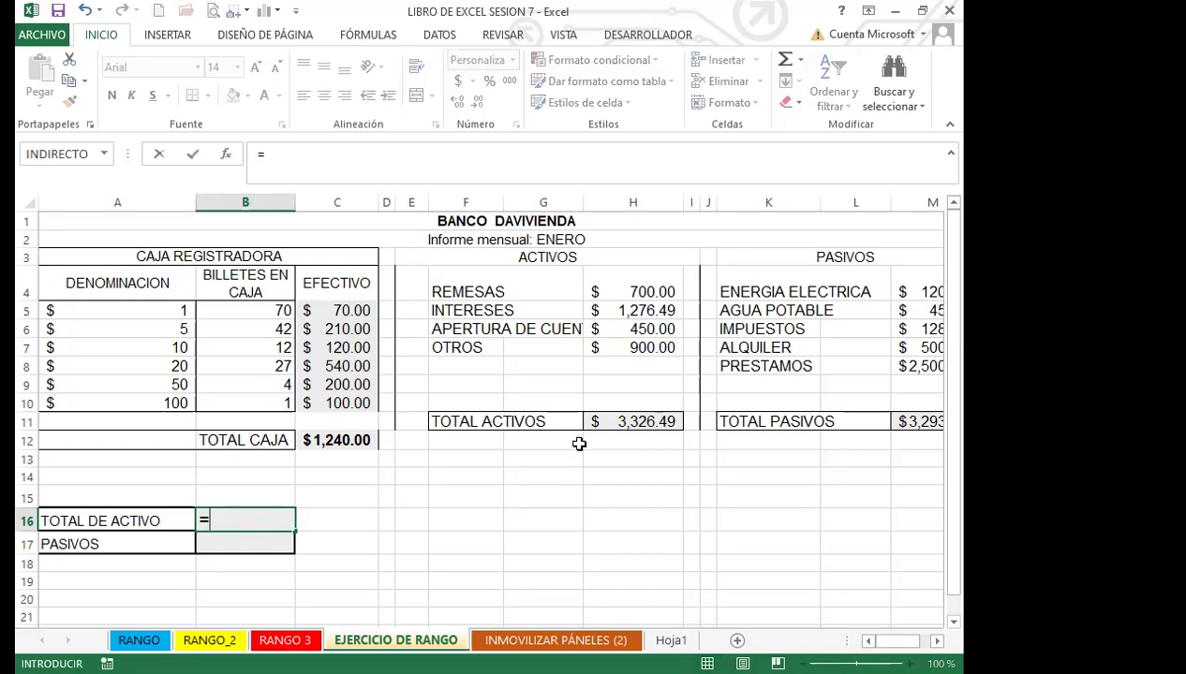
click(636, 421)
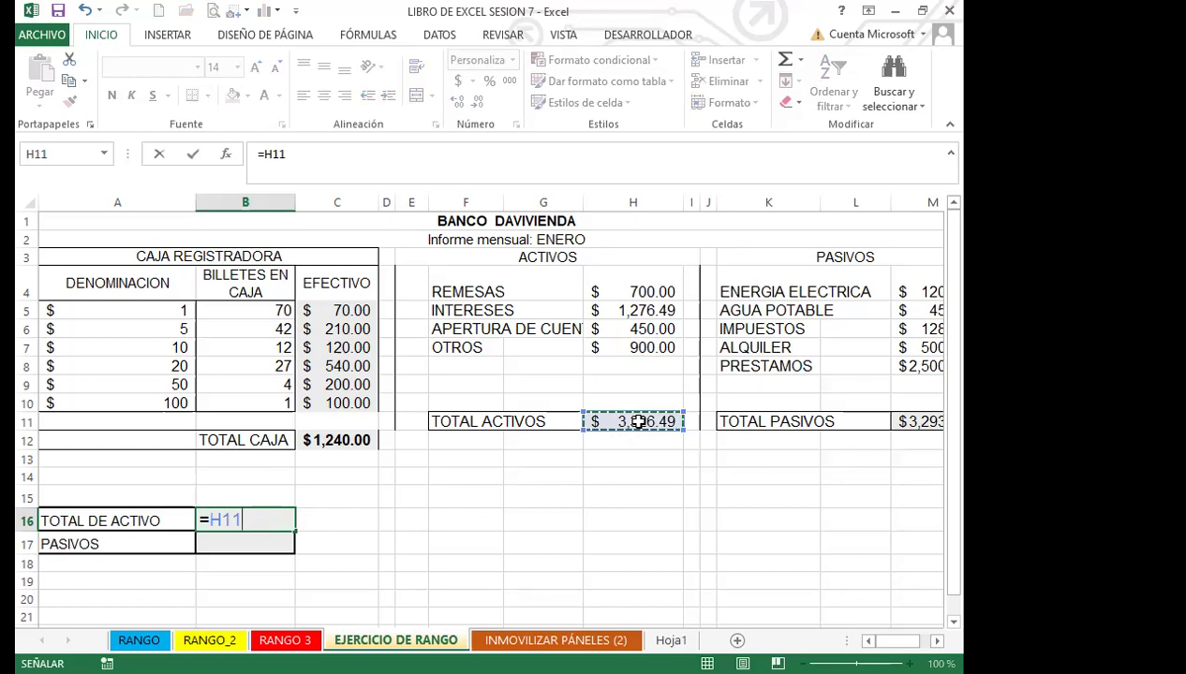
key(Return)
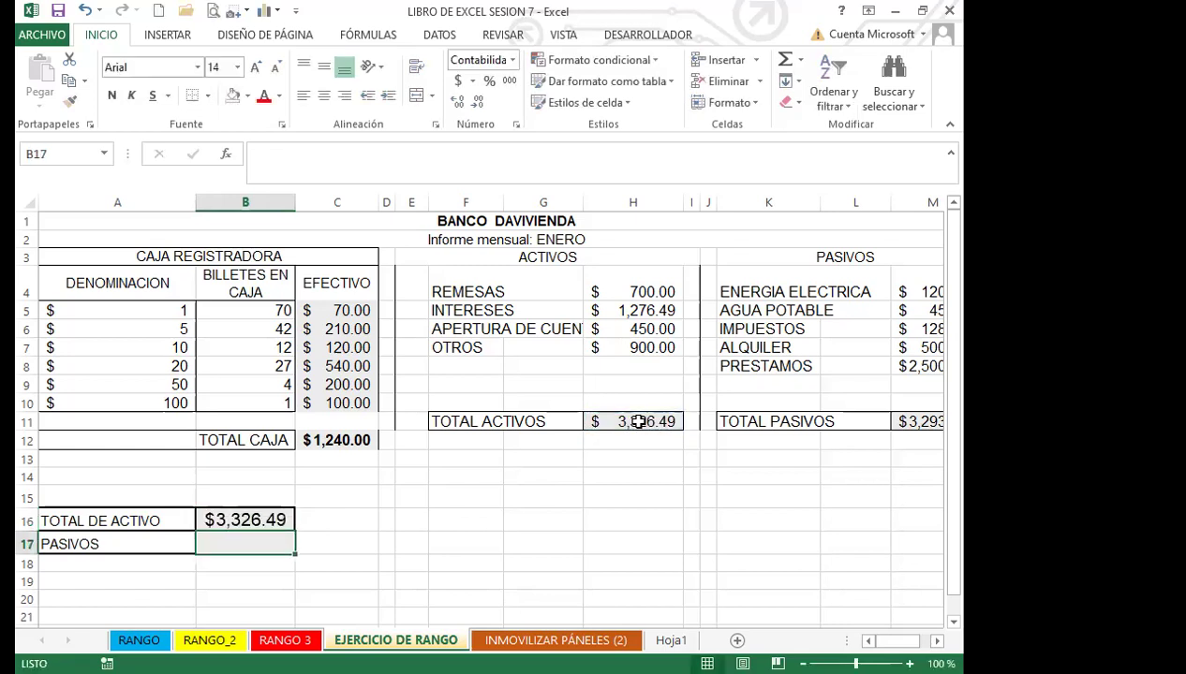
click(266, 519)
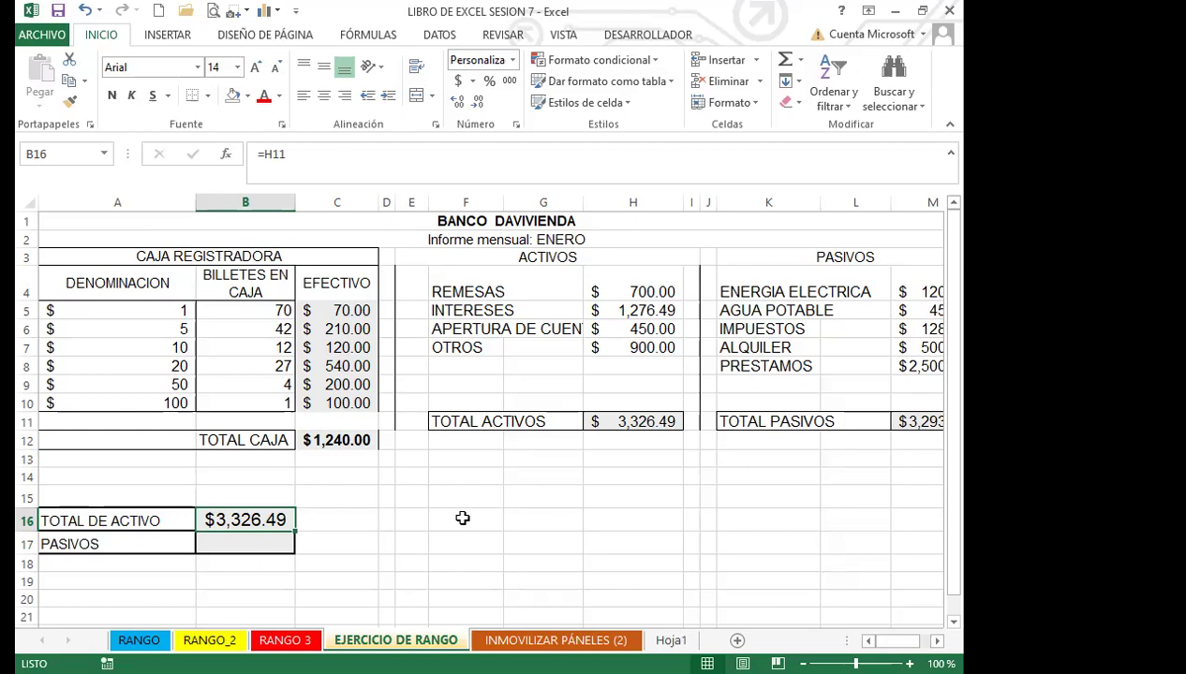
click(347, 444)
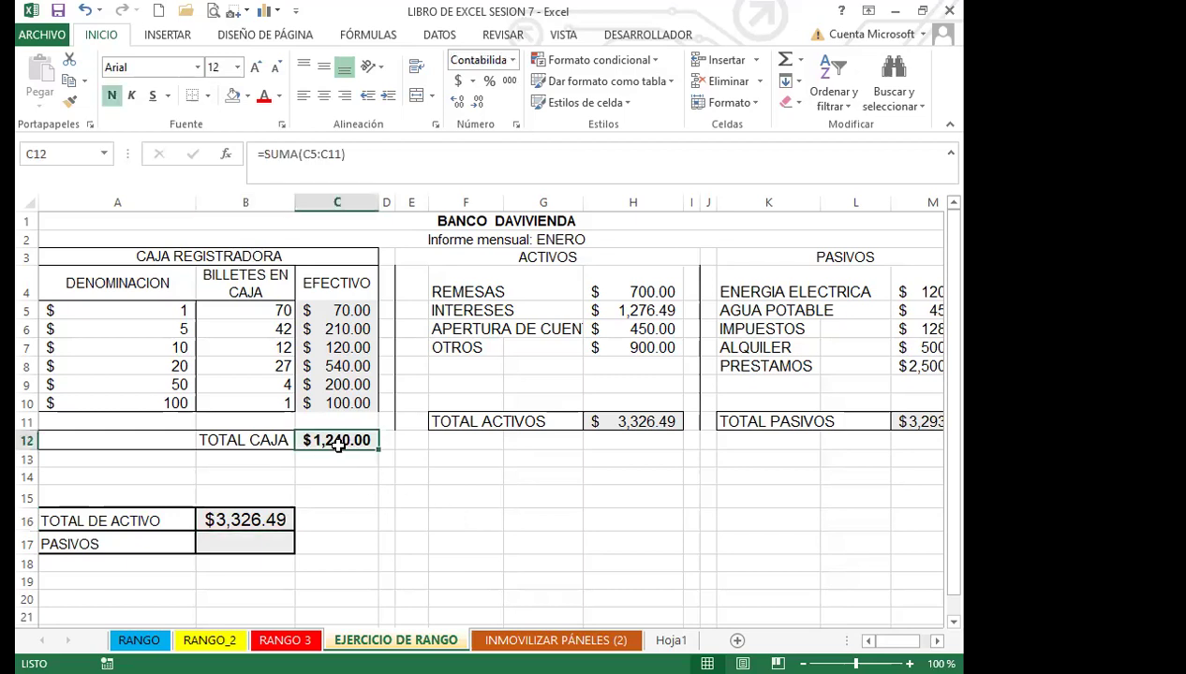
click(337, 310)
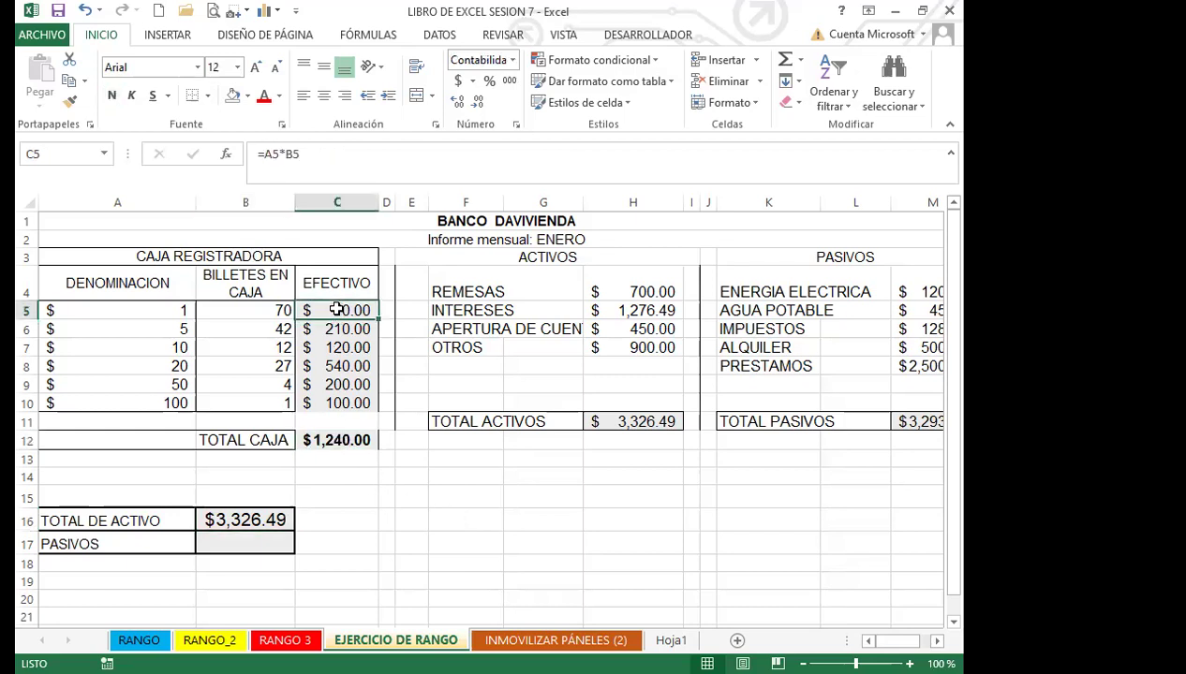
click(258, 519)
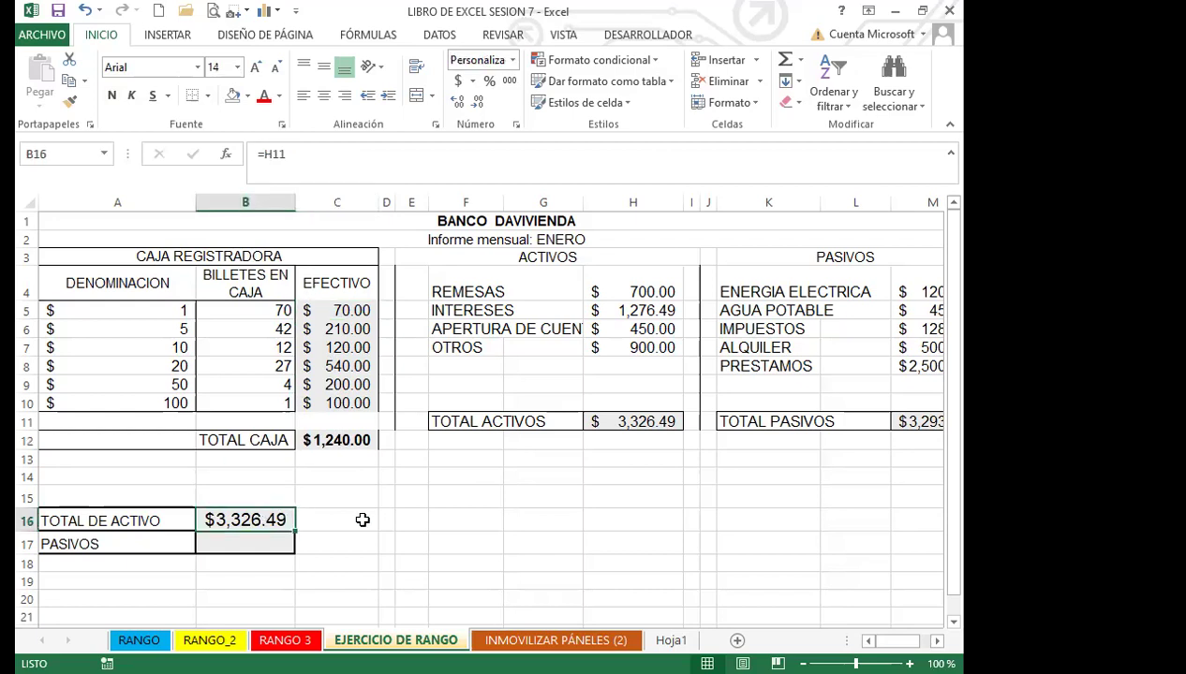
Step: Assign the range name PASIVOS to the TOTAL PASIVOS cell M11
click(225, 543)
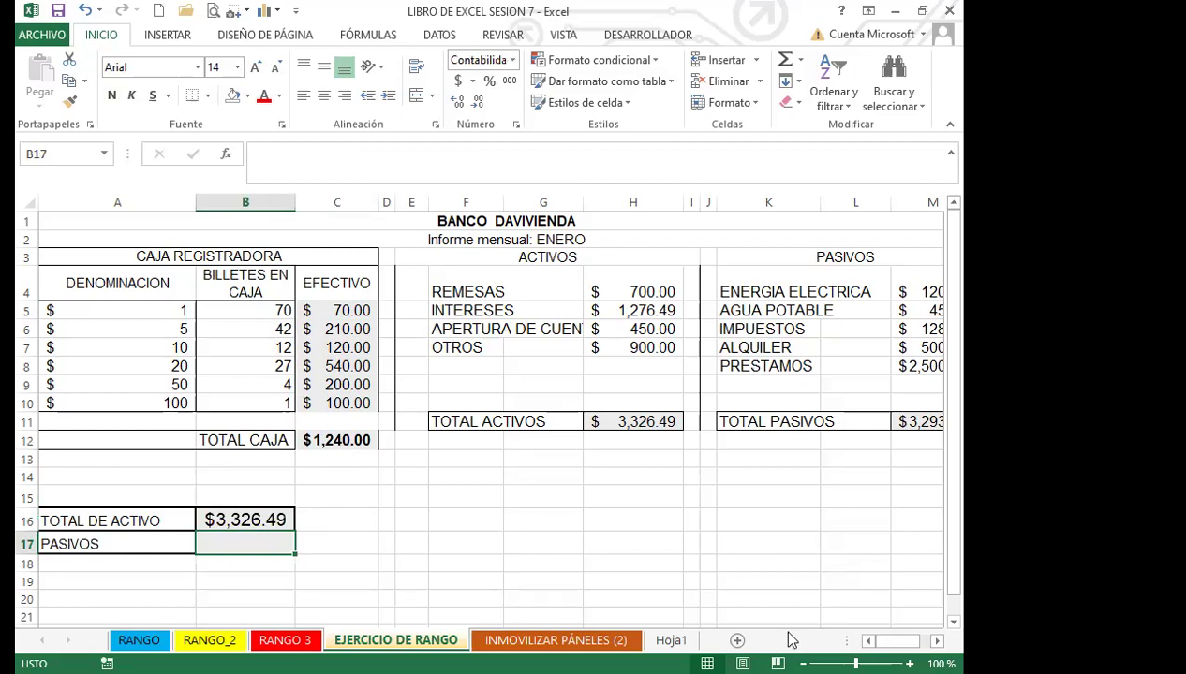
drag(892, 641, 905, 641)
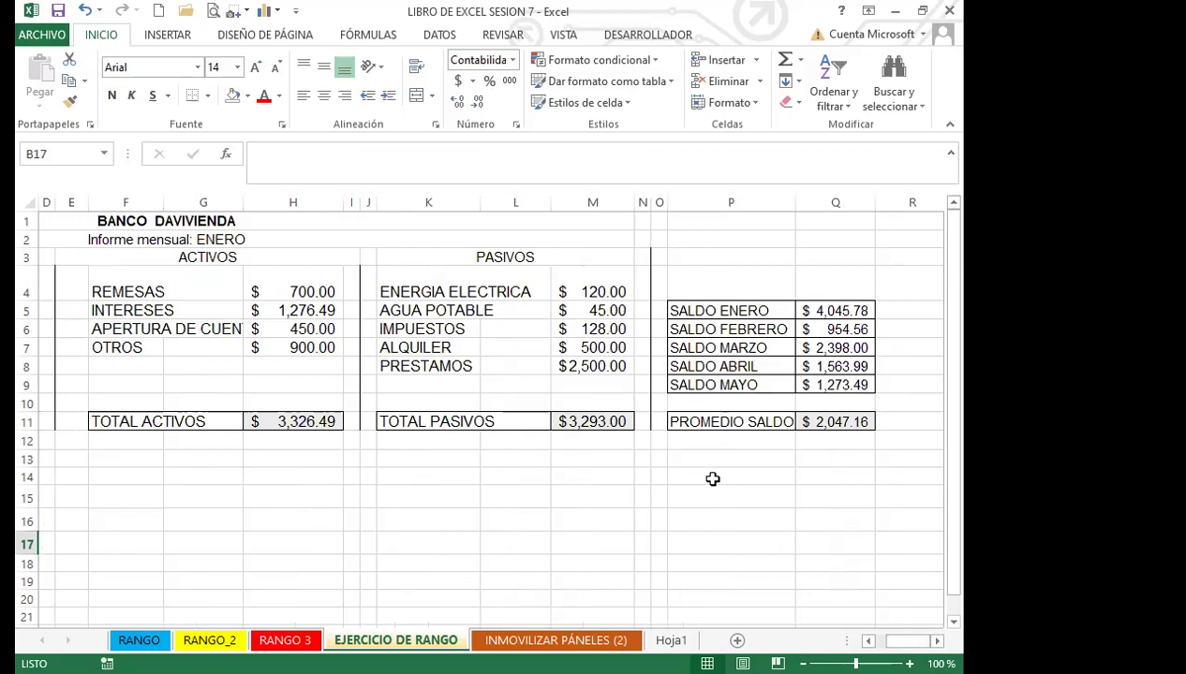
click(604, 423)
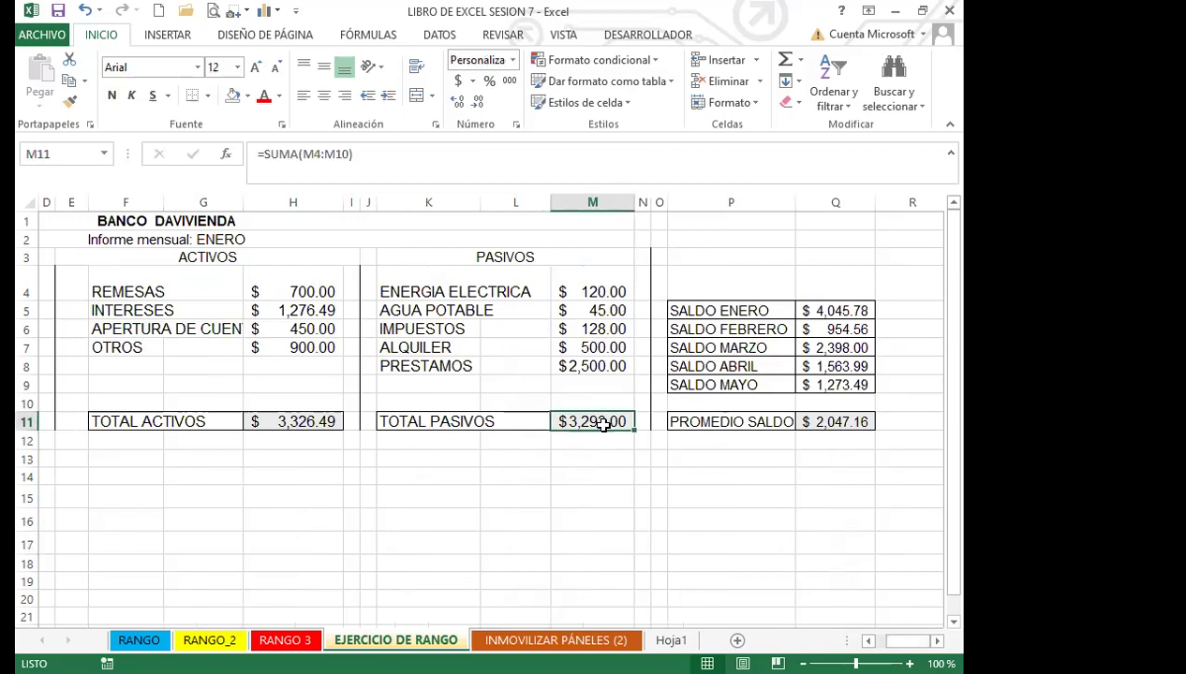
click(65, 157)
text(PASIVOS)
key(Return)
Step: Enter =PASIVOS in cell B17 using the named range, and check the resulting formula
scroll(379, 559, left, 3)
click(257, 541)
text(=)
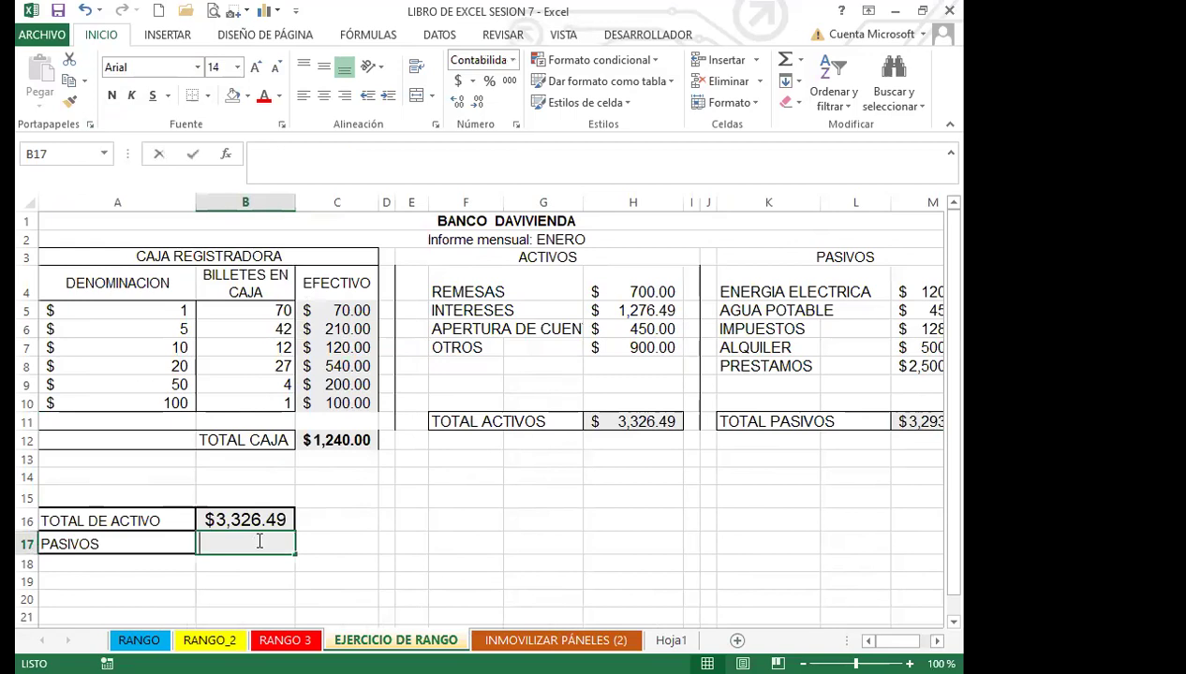
text(P)
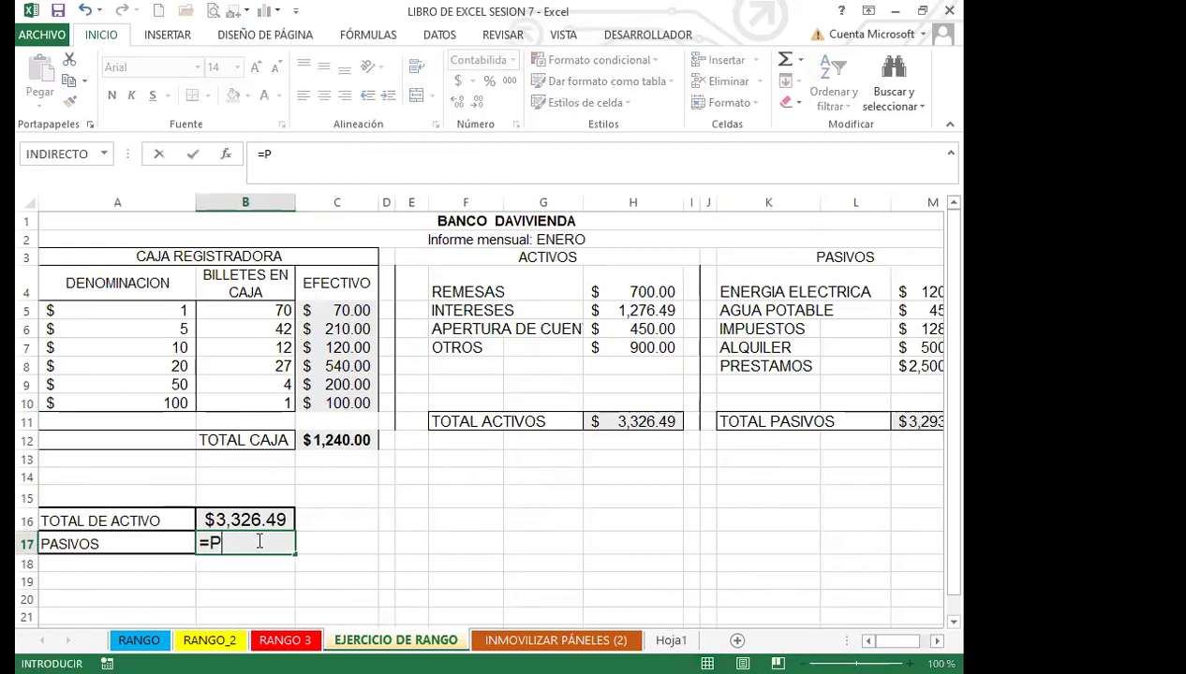
text(A)
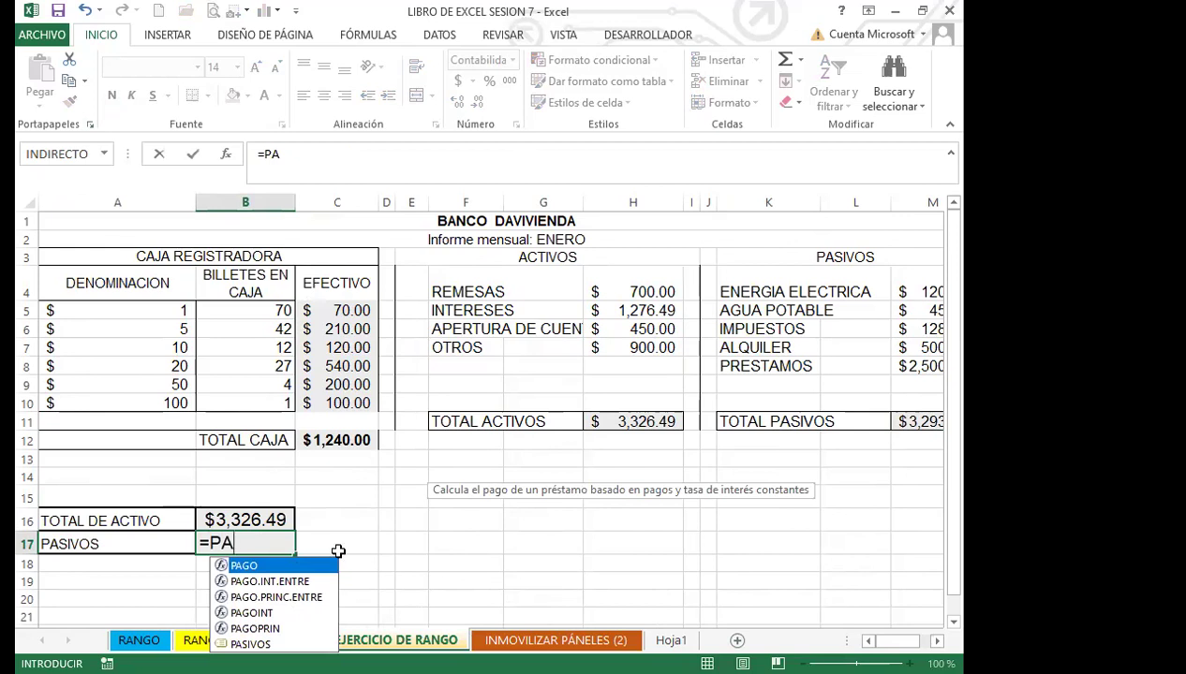
scroll(340, 554, down, 2)
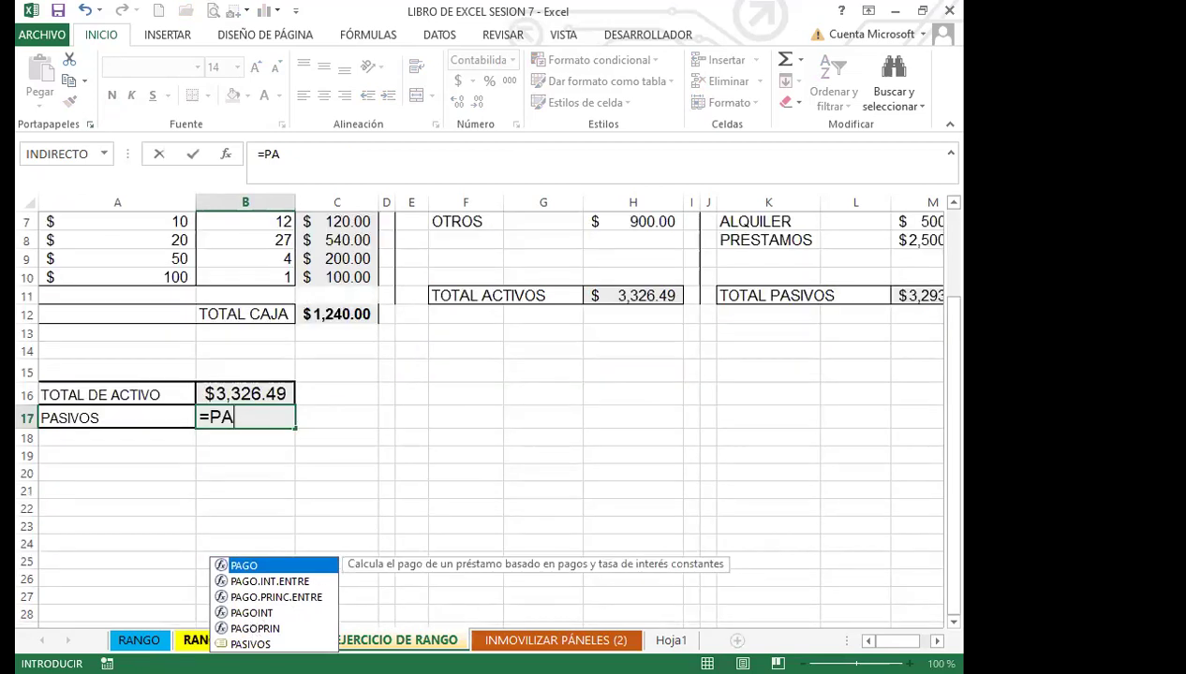
key(Down)
key(Down)
key(Down)
key(Down)
key(Down)
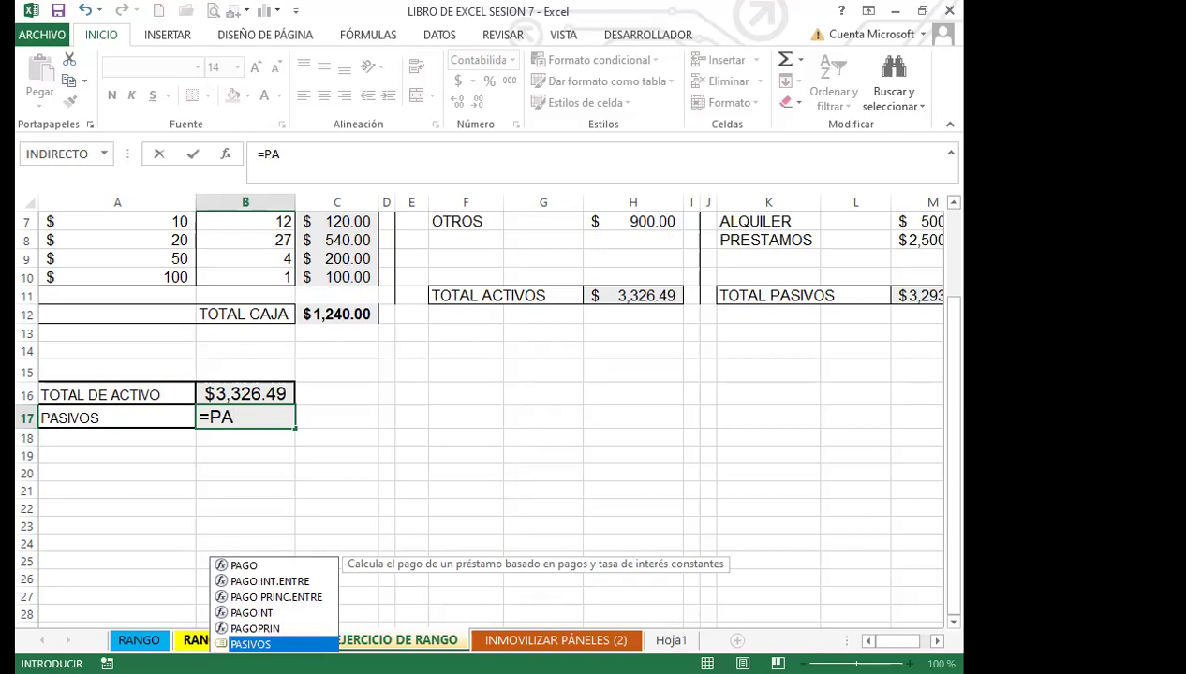
key(Tab)
key(Return)
click(248, 419)
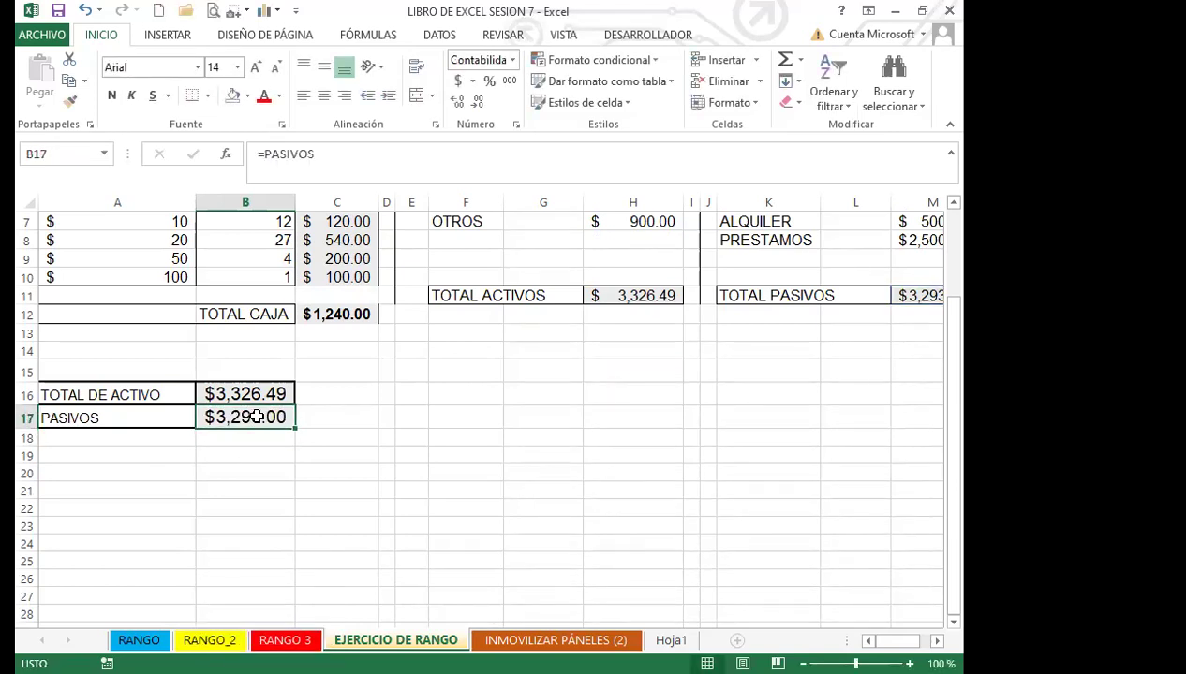
scroll(265, 426, up, 2)
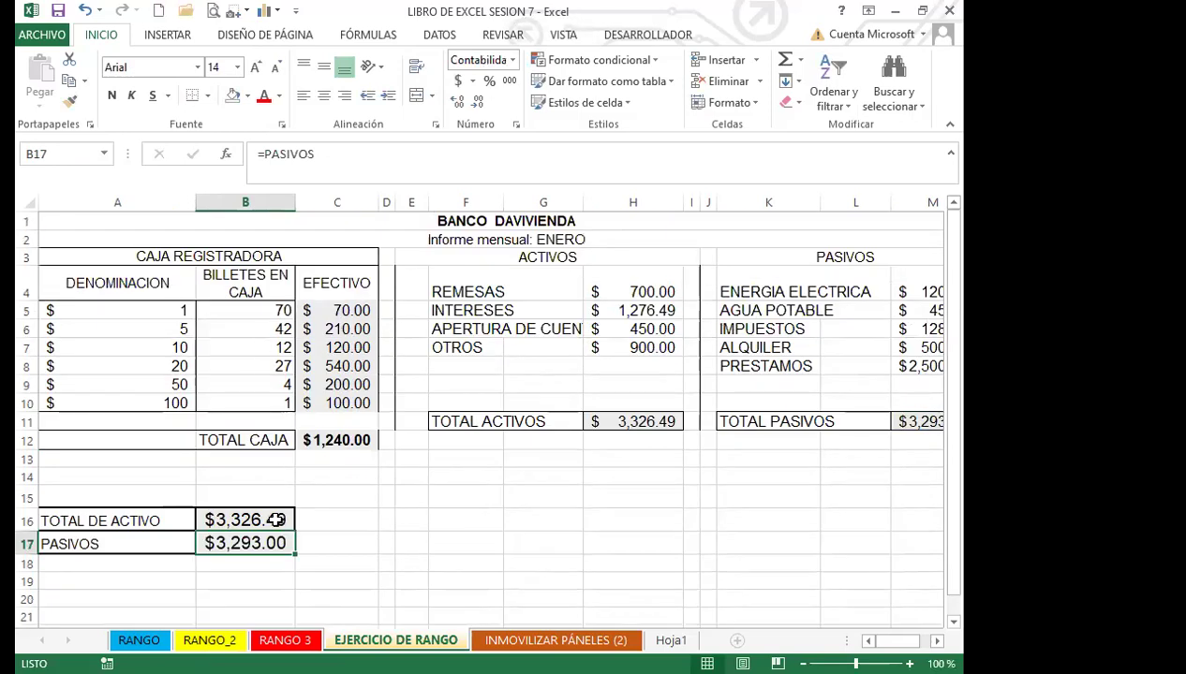
Step: Review the formulas behind TOTAL CAJA in C12, TOTAL DE ACTIVO in B16 and PASIVOS in B17
click(319, 438)
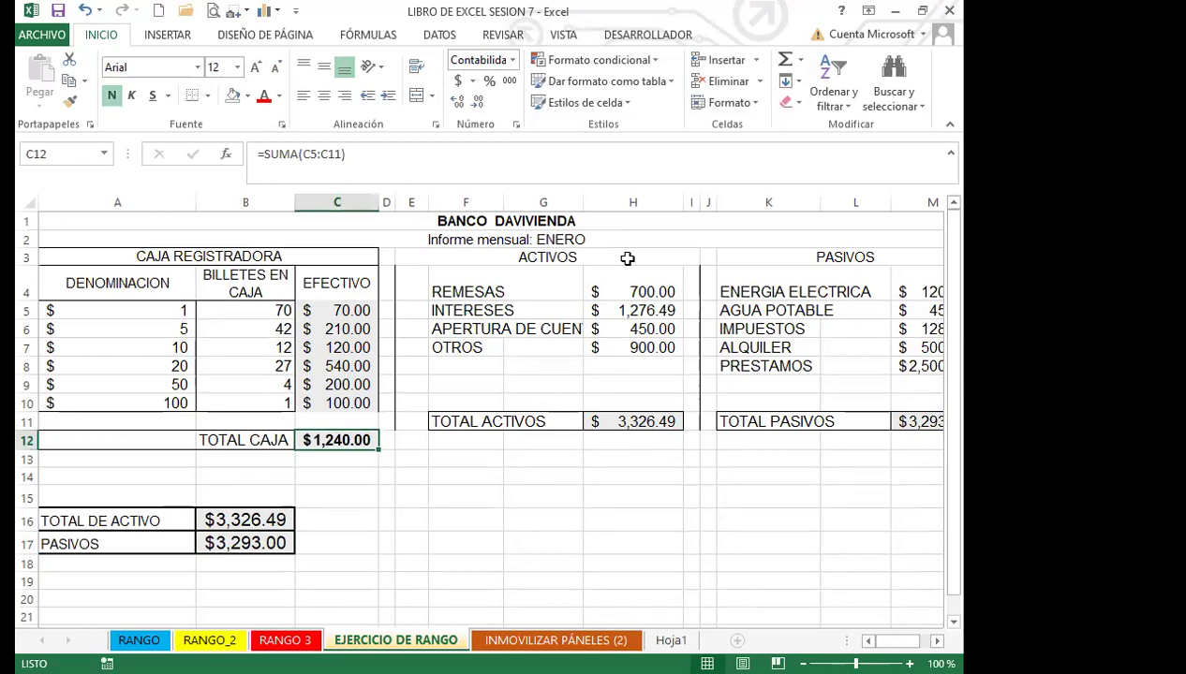
click(785, 479)
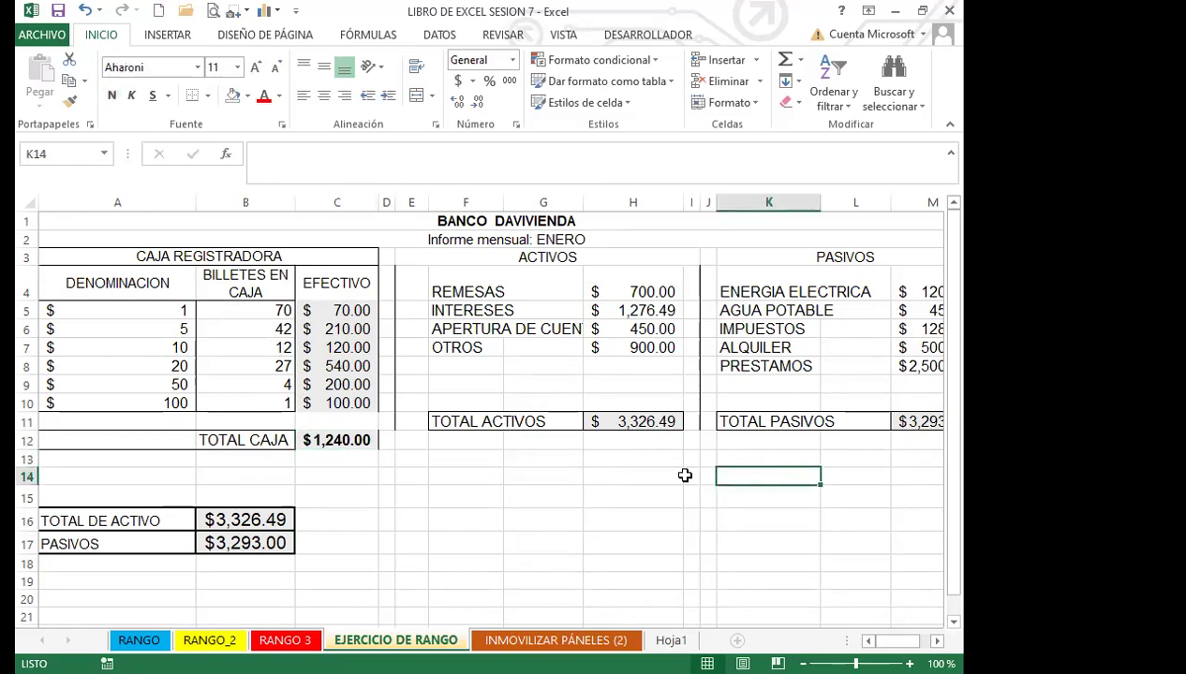
click(269, 522)
click(280, 540)
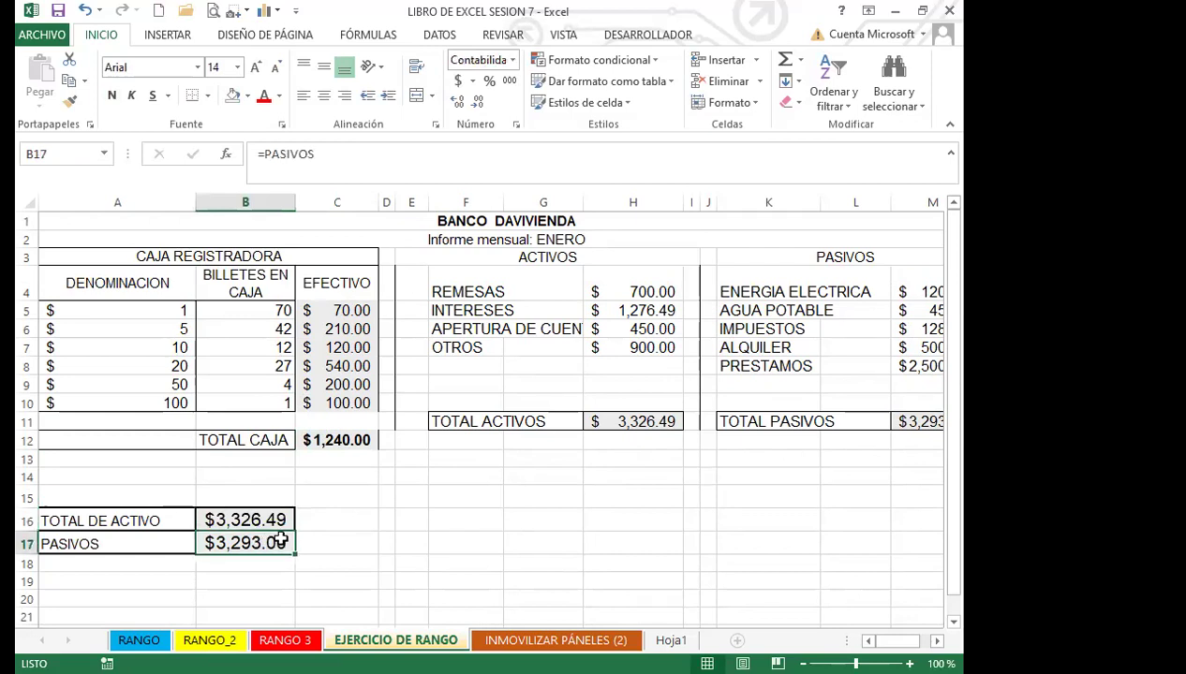
scroll(257, 527, down, 3)
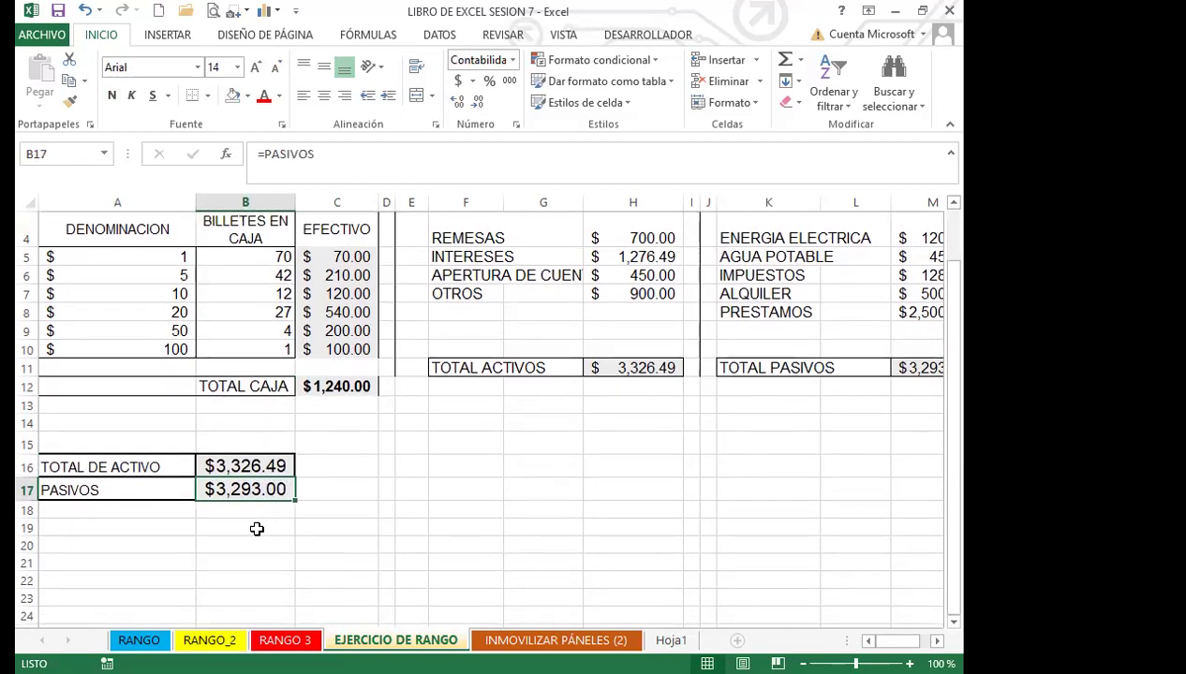
scroll(258, 519, up, 3)
click(248, 515)
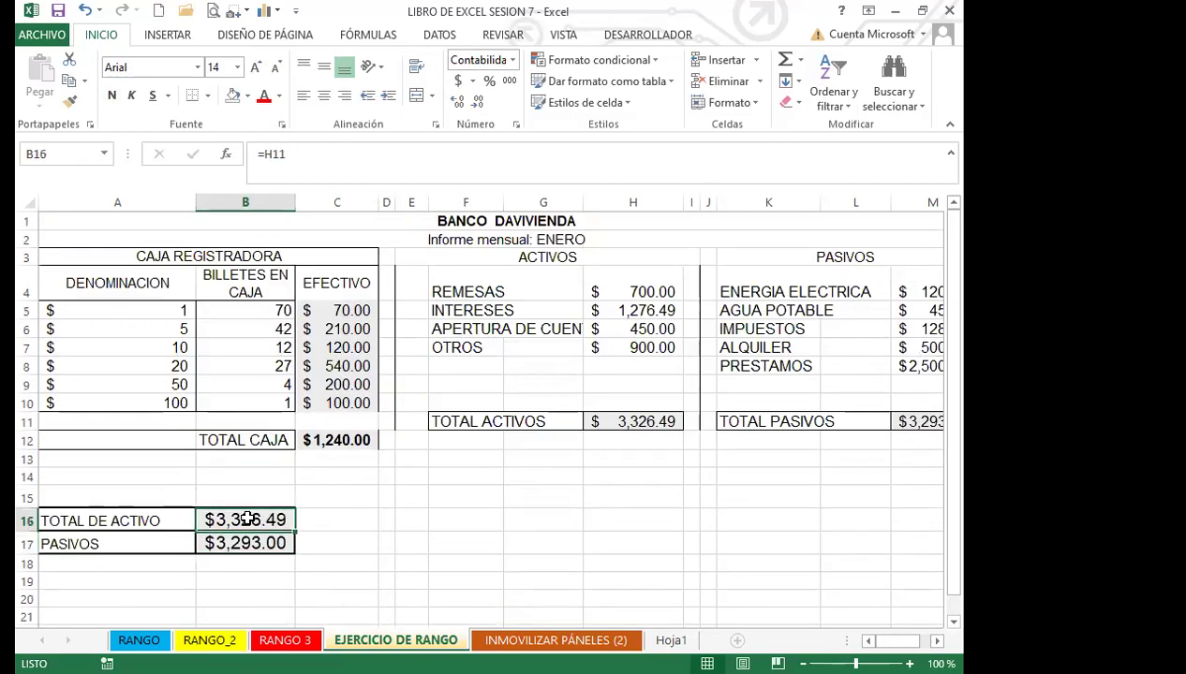
Step: Compare the direct cell reference behind TOTAL DE ACTIVO in B16 with the named-range formula behind PASIVOS in B17
click(259, 541)
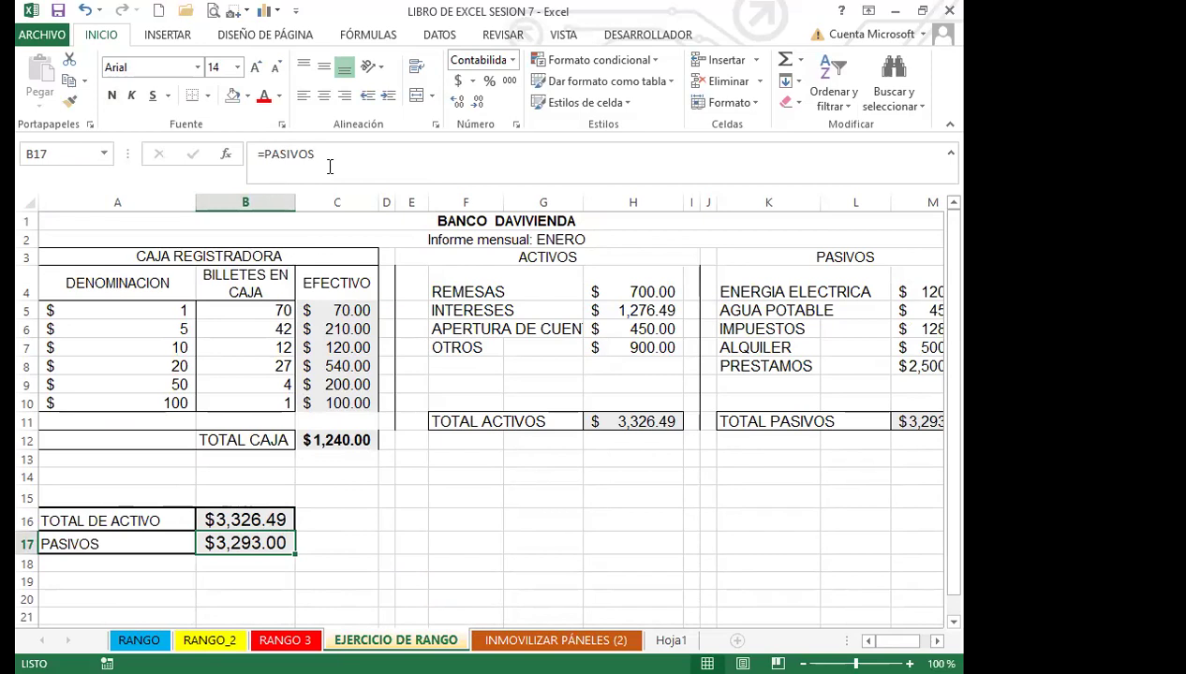
click(261, 522)
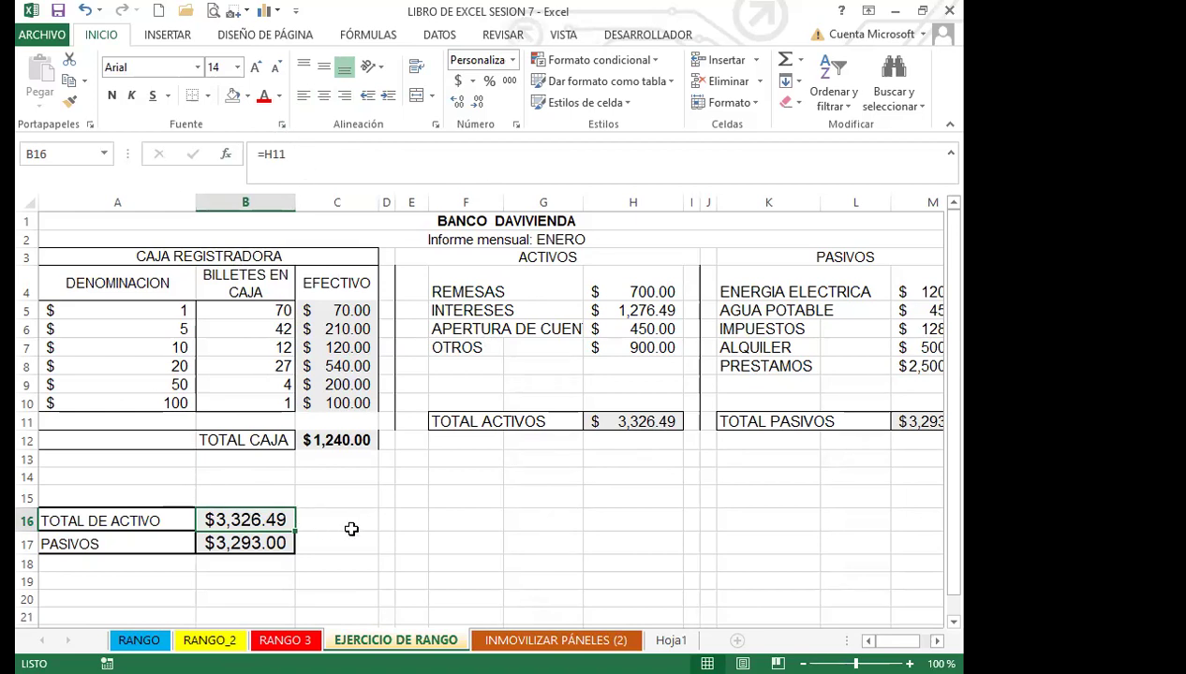
click(161, 515)
click(239, 518)
click(249, 543)
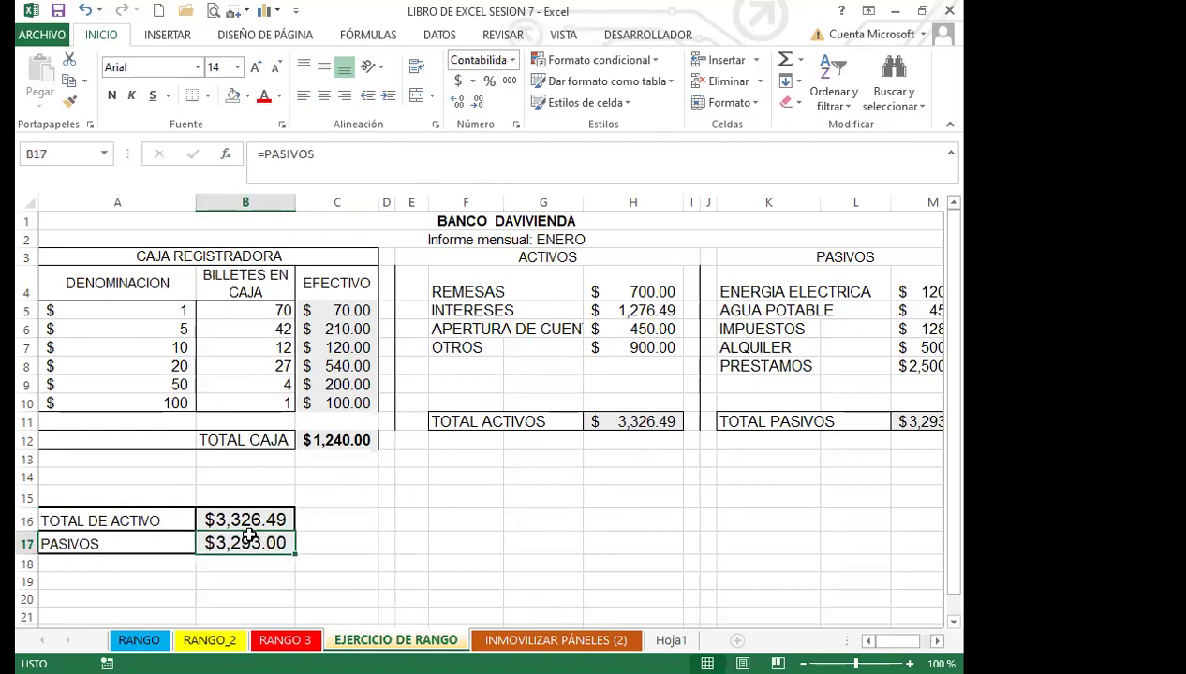
click(254, 521)
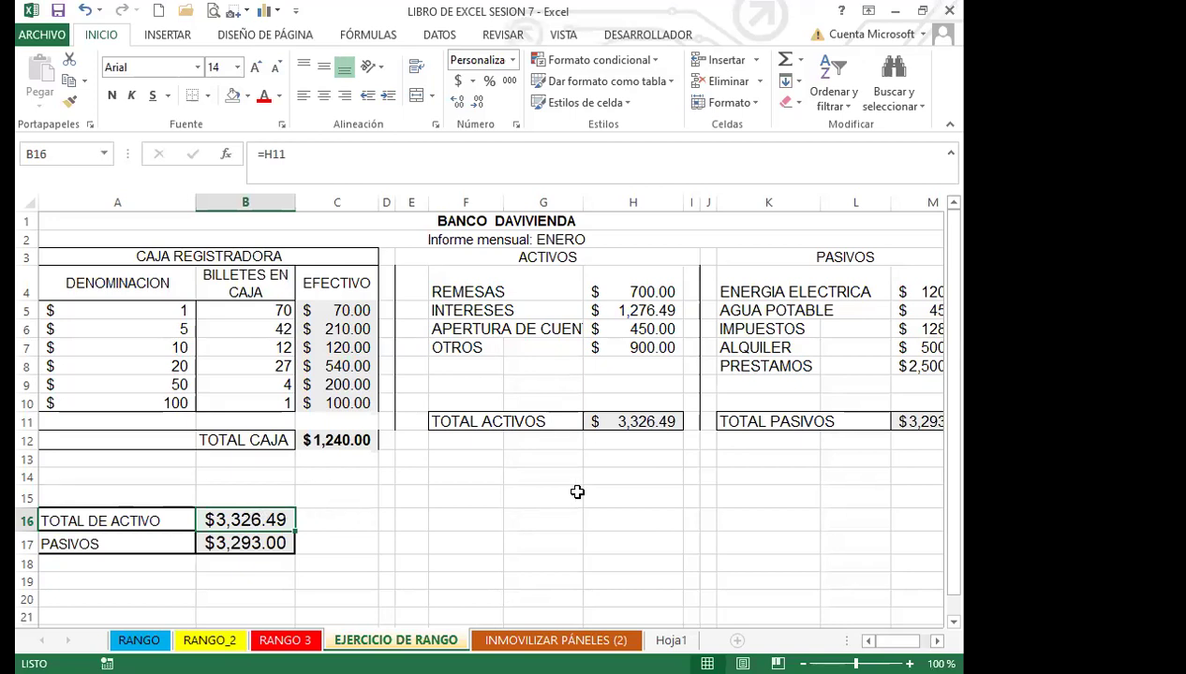
click(636, 520)
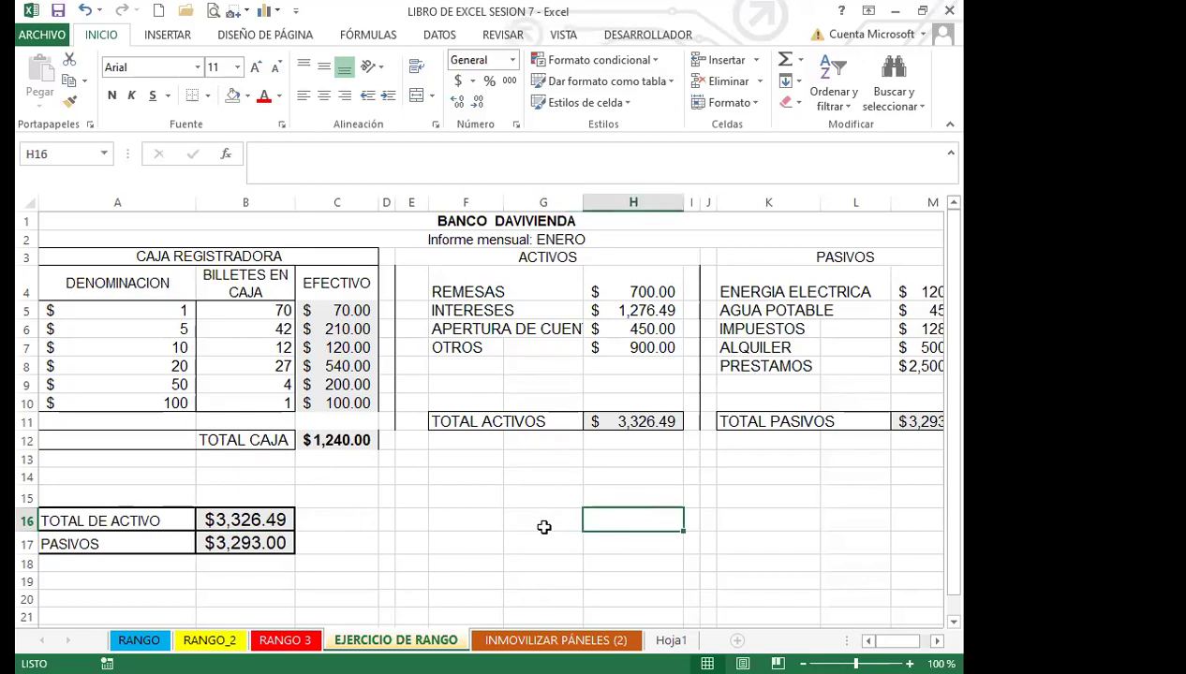
click(265, 521)
ctrl+click(269, 543)
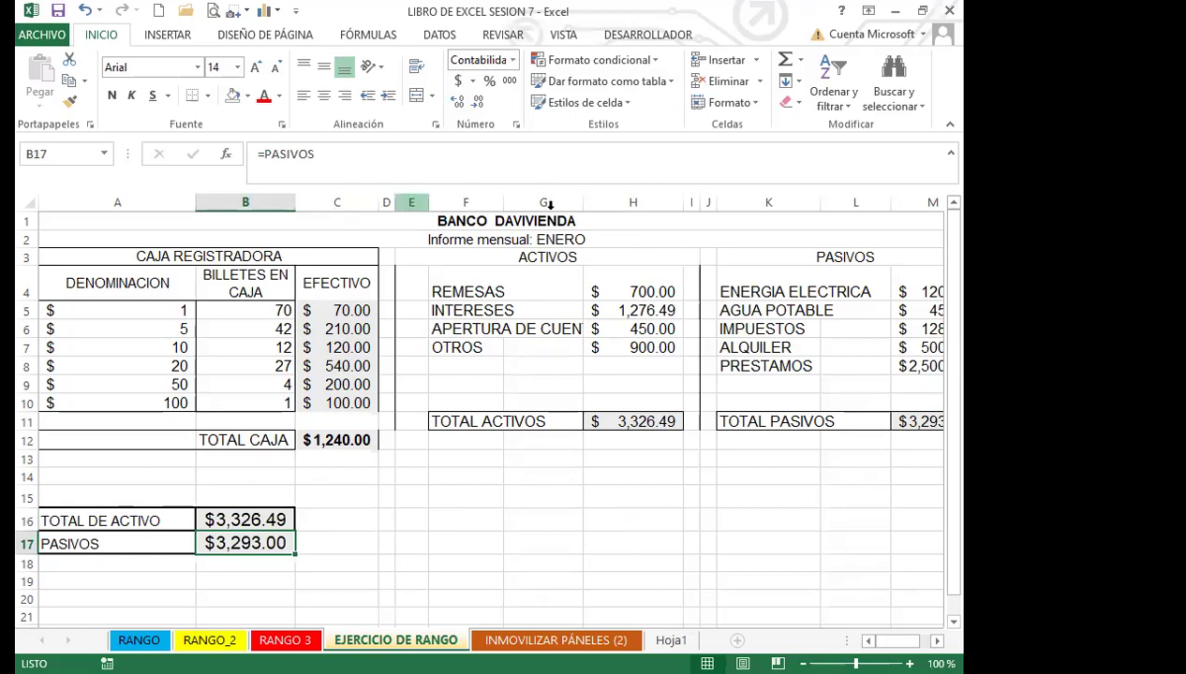
click(592, 480)
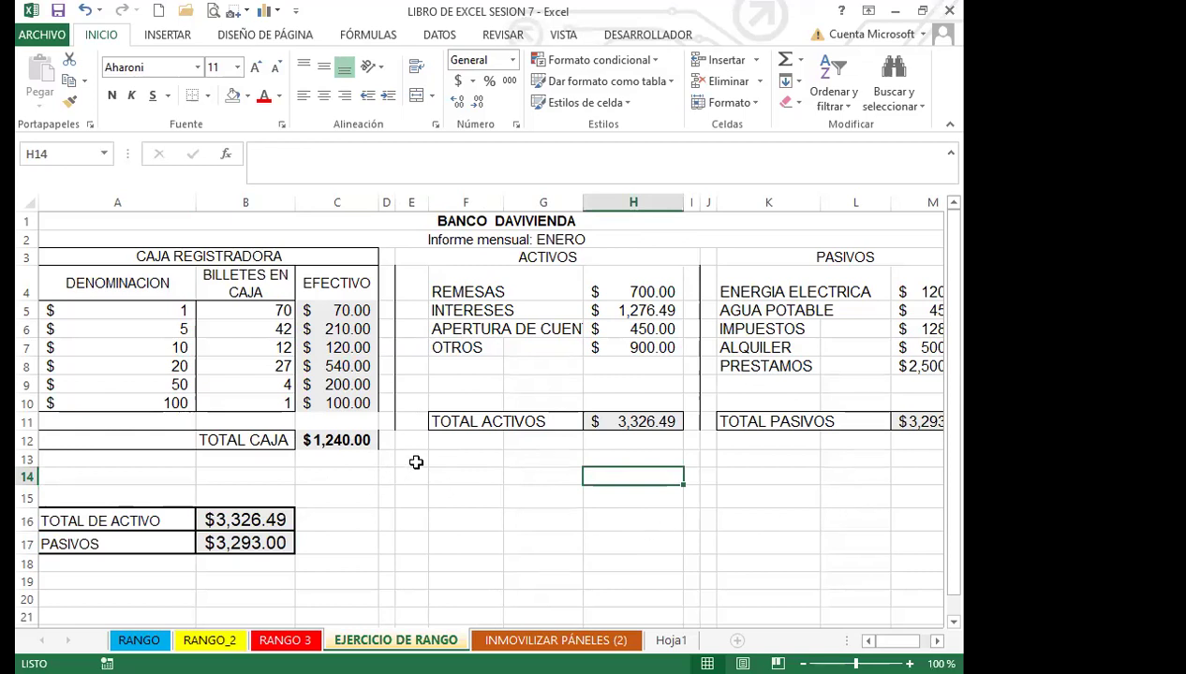
click(255, 518)
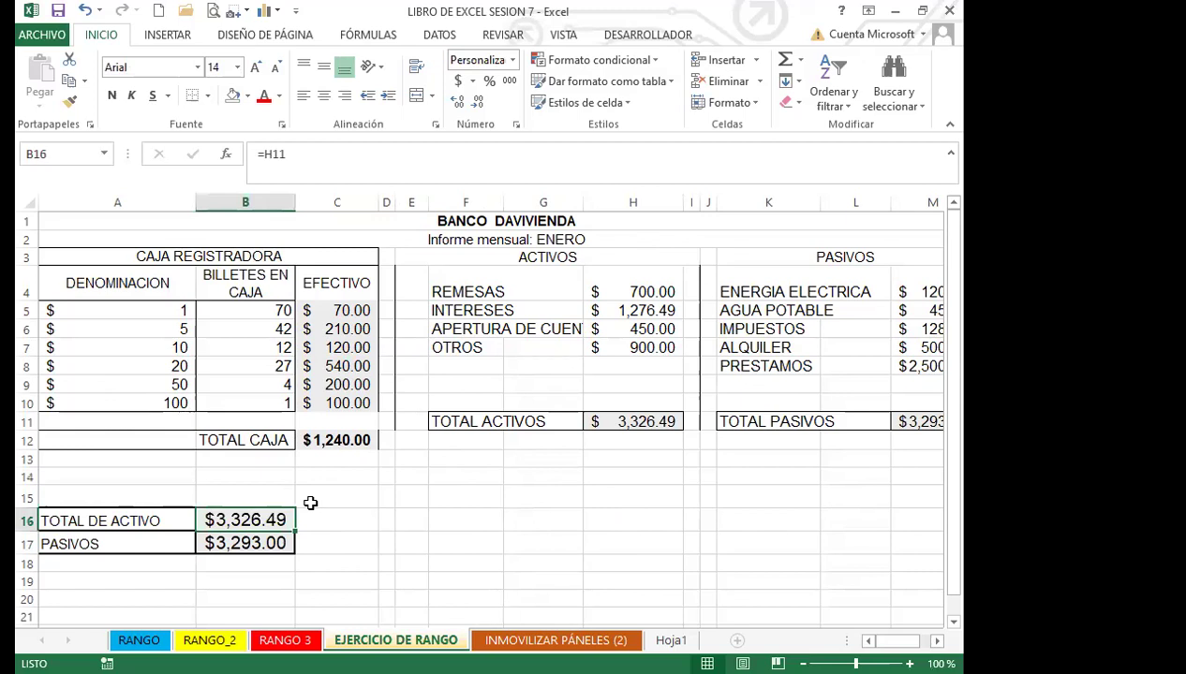
click(260, 540)
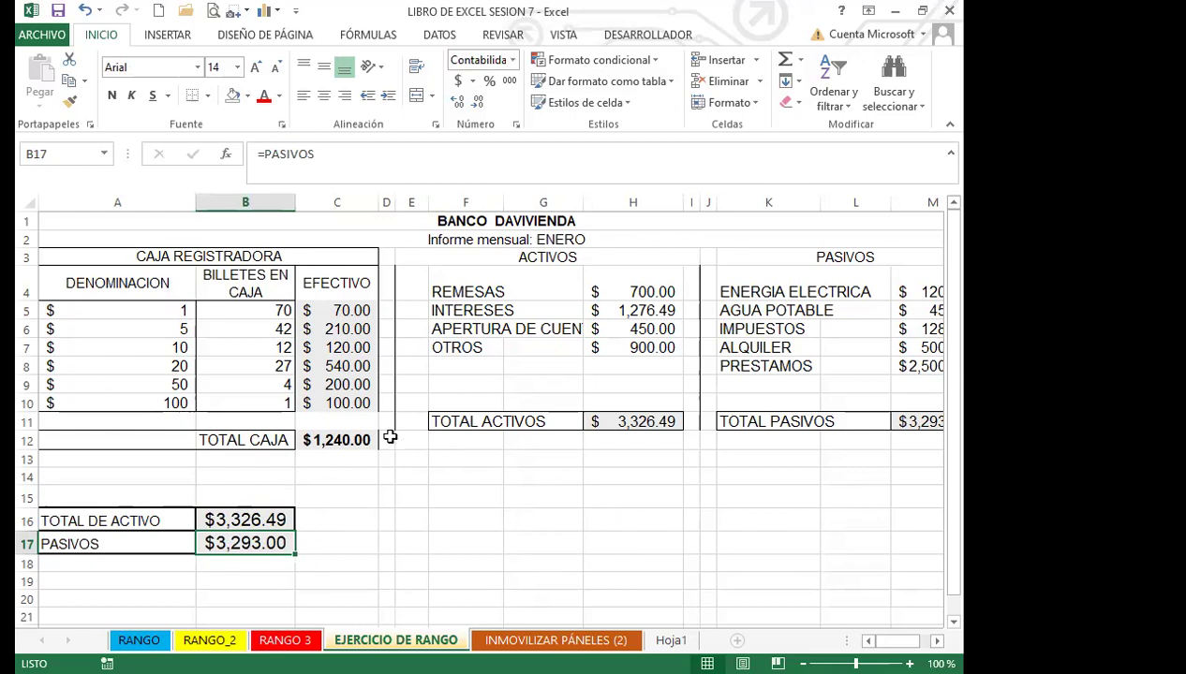
click(374, 520)
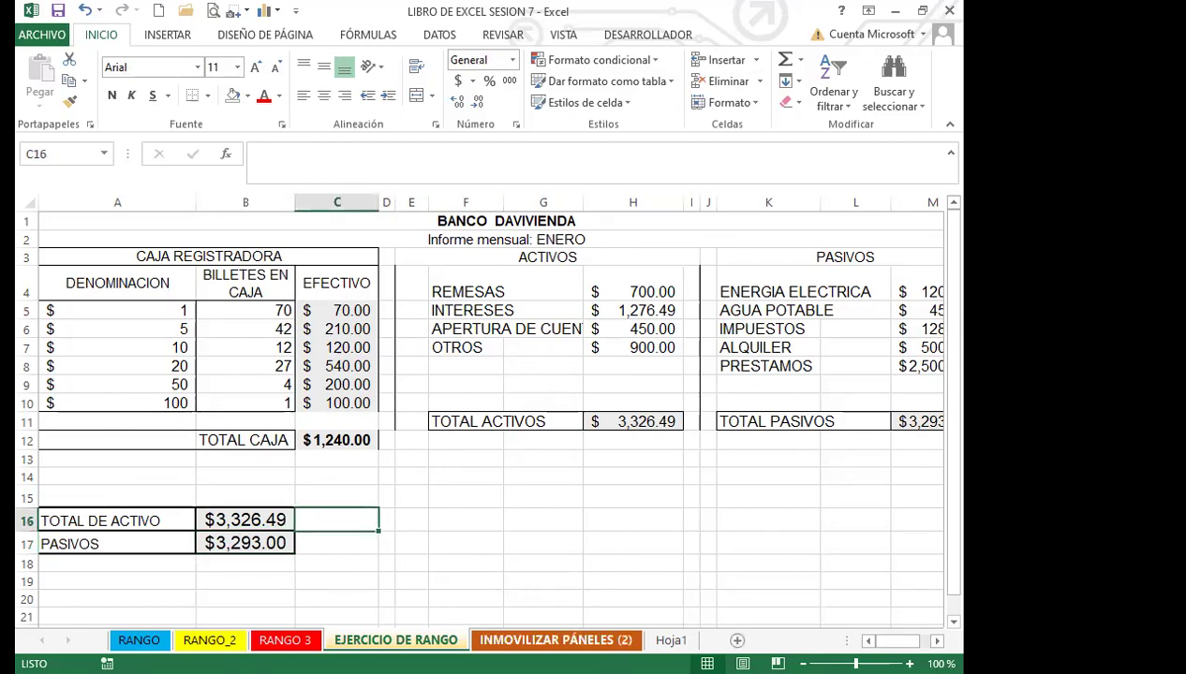
click(531, 538)
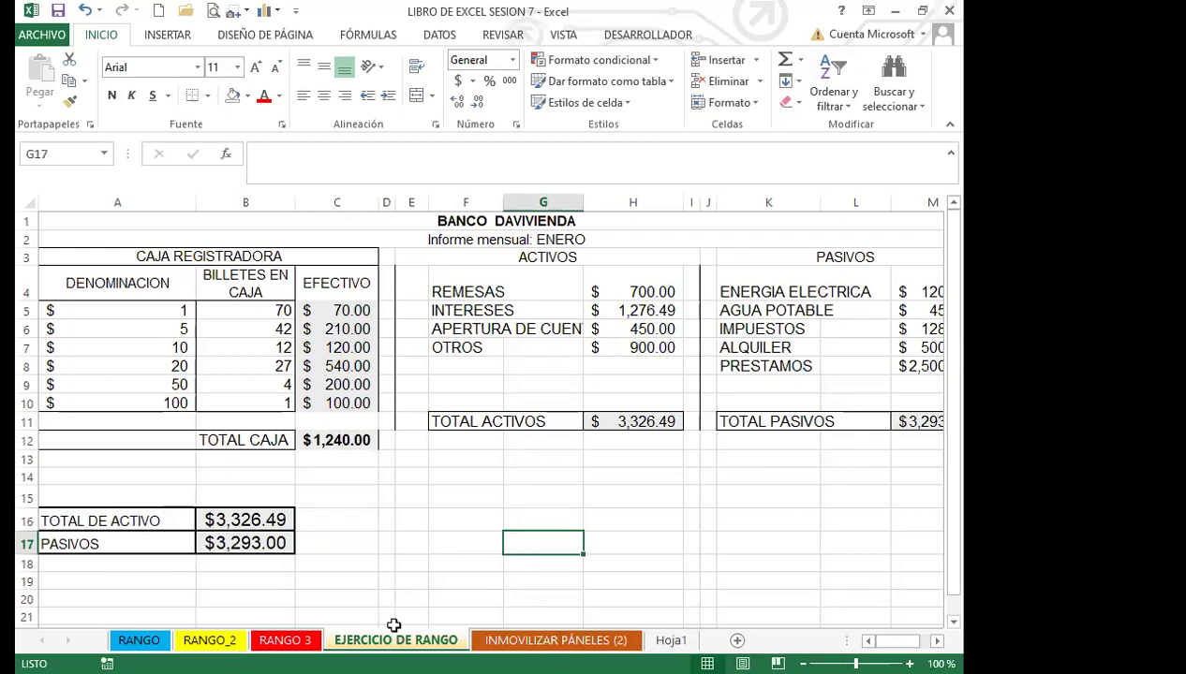
click(456, 494)
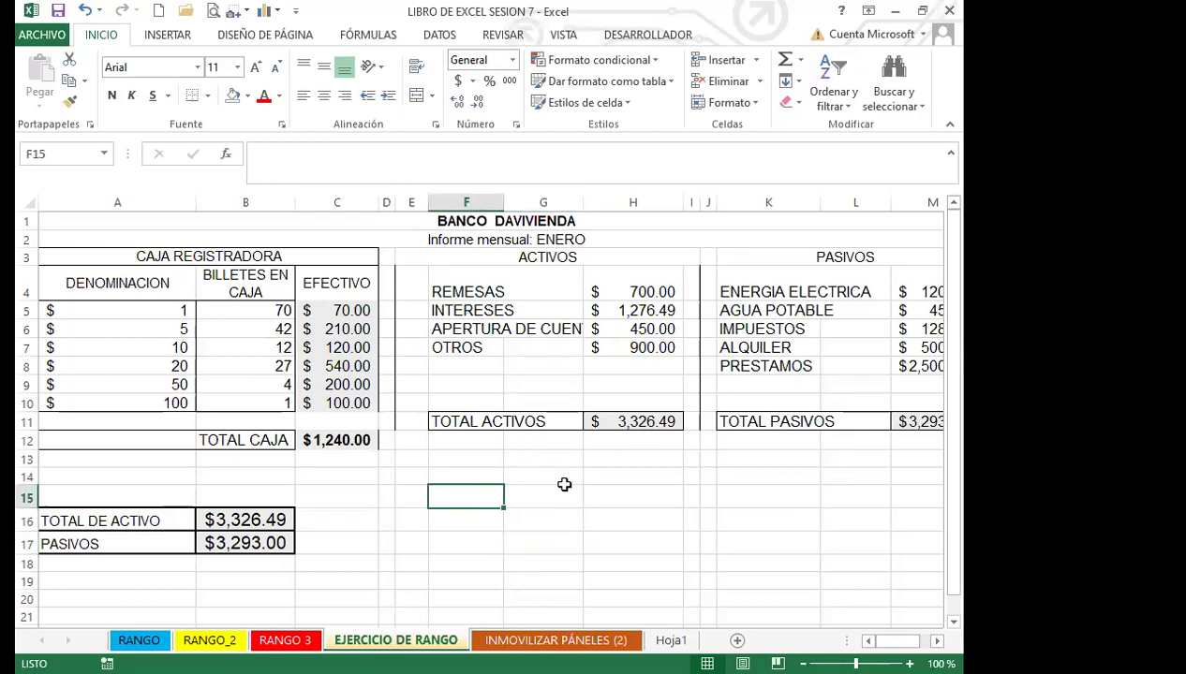